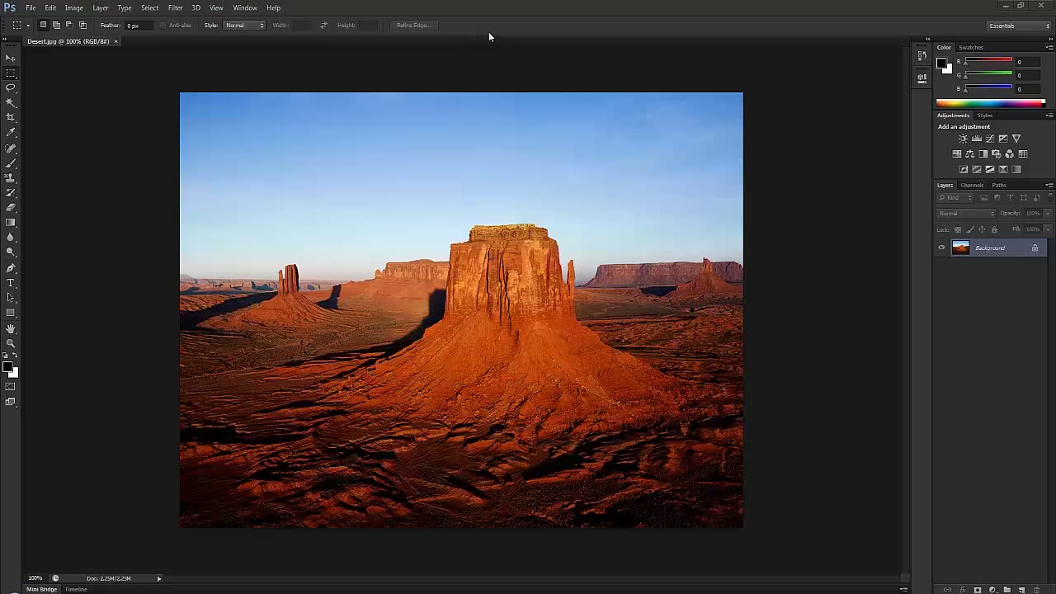
- Switch the workspace layout to the 3D preset
left_click(1016, 27)
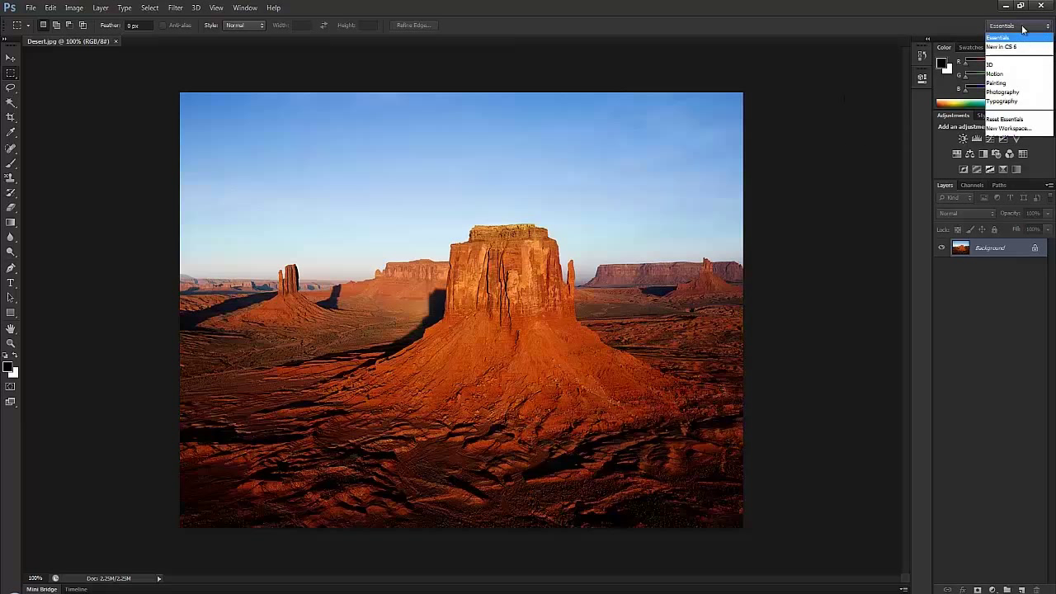
left_click(253, 11)
left_click(253, 9)
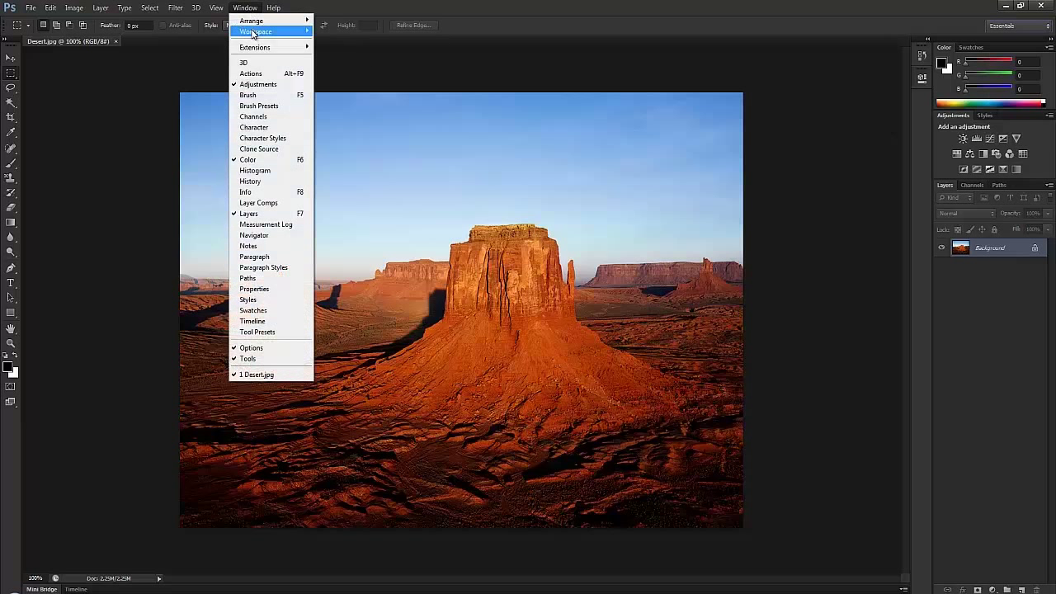
mouse_move(257, 31)
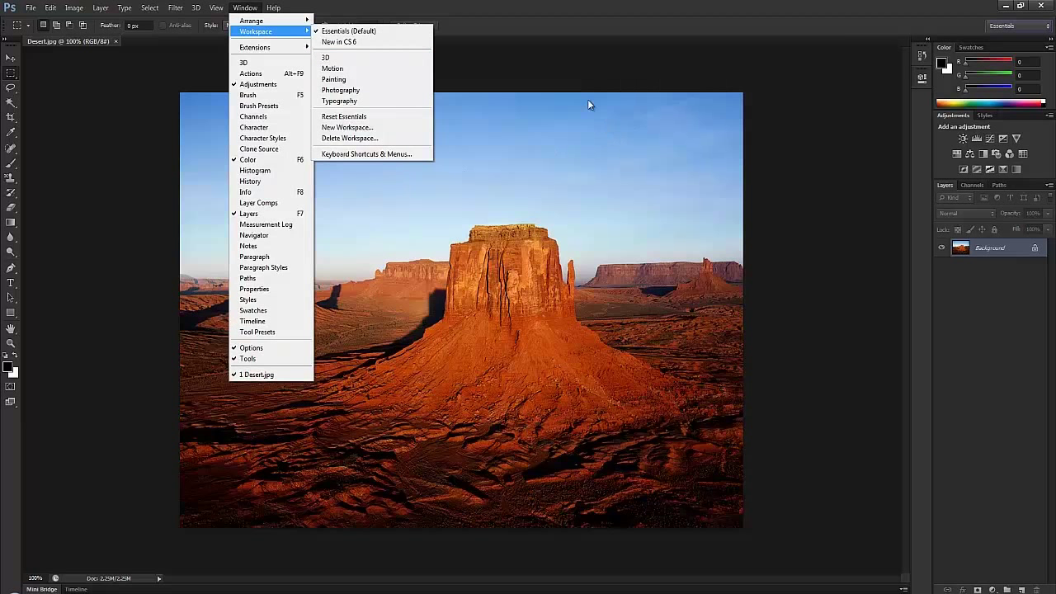
left_click(373, 58)
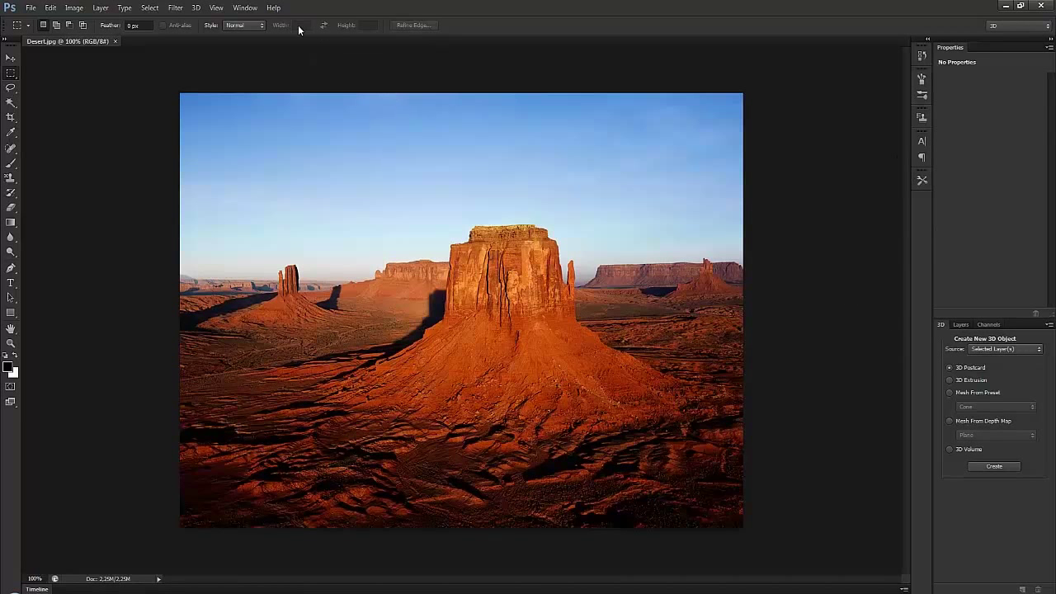
- Switch the workspace layout to the Painting preset
left_click(246, 8)
mouse_move(250, 32)
left_click(334, 79)
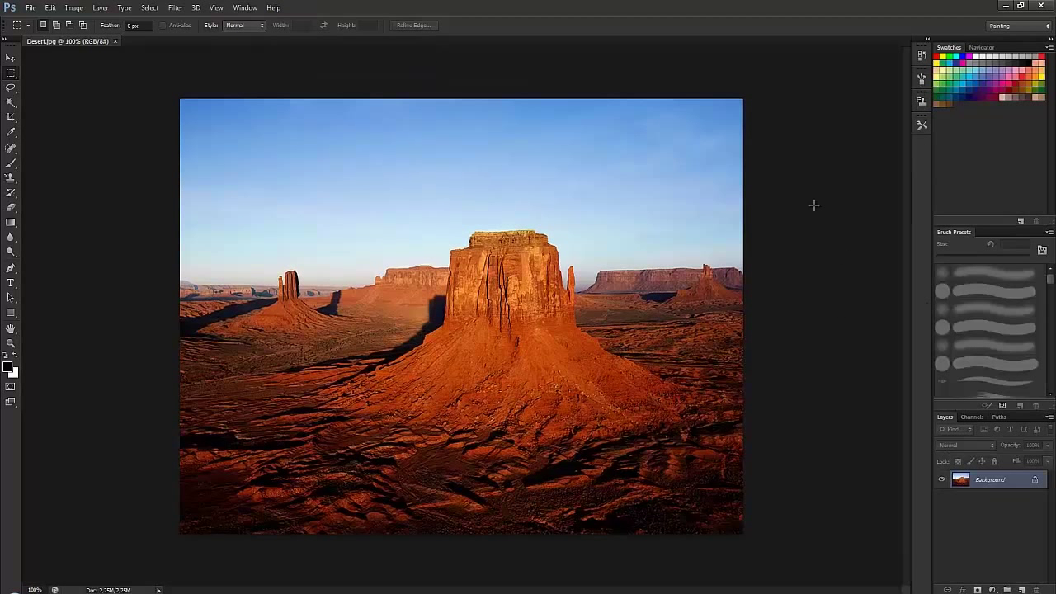
- Return the workspace layout to Essentials (Default)
left_click(245, 7)
mouse_move(251, 31)
left_click(348, 31)
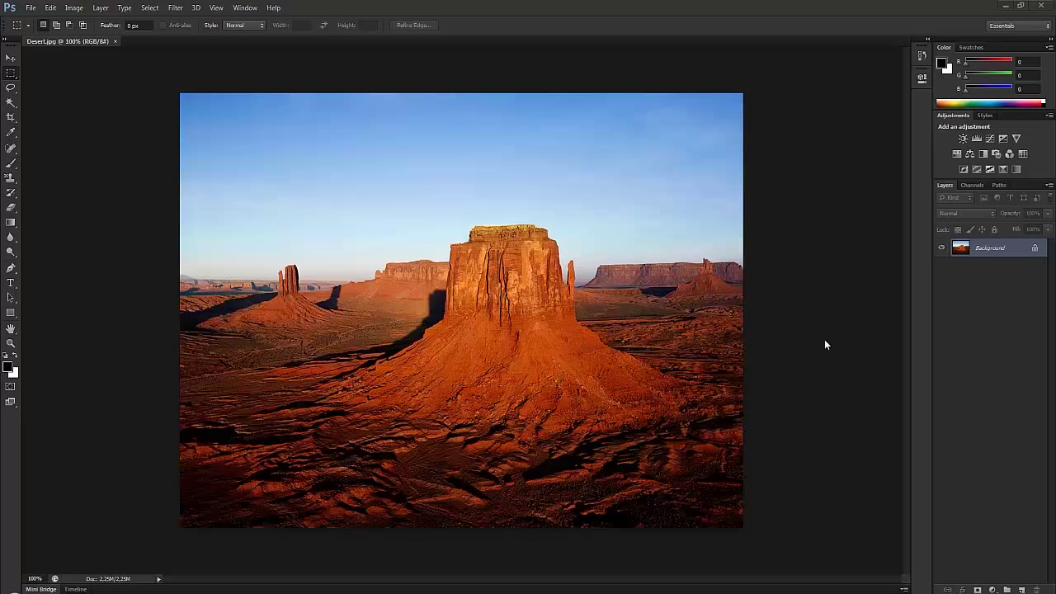
- Widen the collapsed History and Properties column so that their labels show beside the icons
left_click_drag(911, 149, 877, 159)
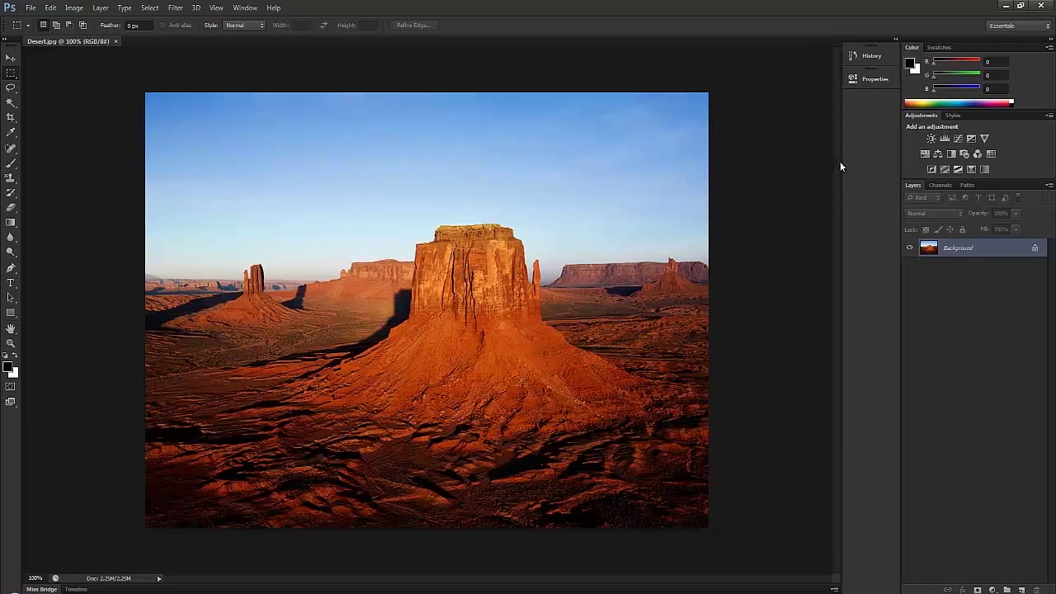
left_click_drag(839, 163, 916, 173)
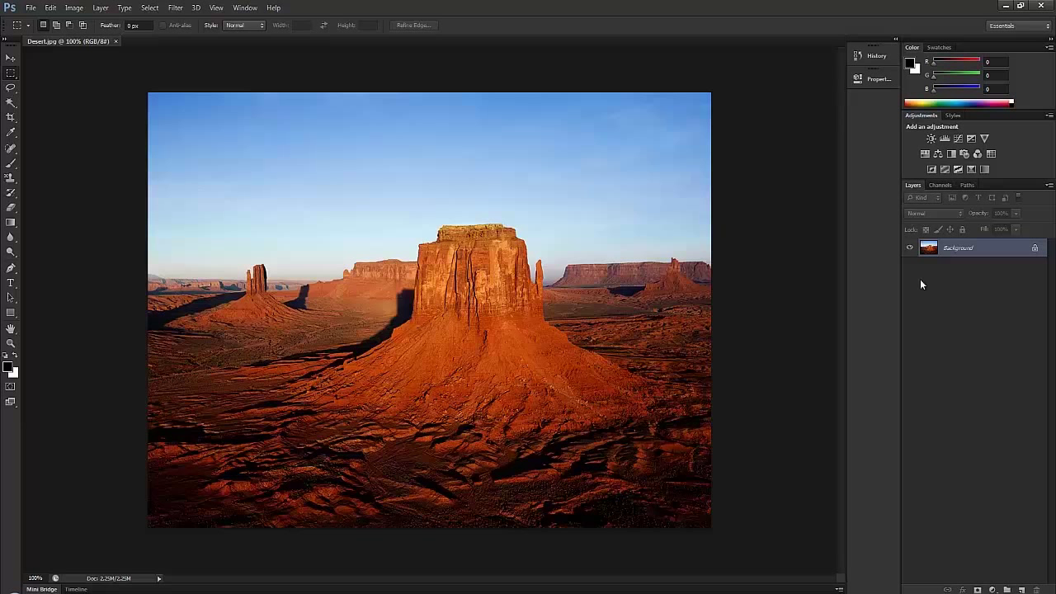
- Compare the Color and Swatches panels, finishing with Color displayed
left_click(940, 48)
left_click(915, 50)
left_click(937, 49)
left_click(912, 49)
left_click(932, 50)
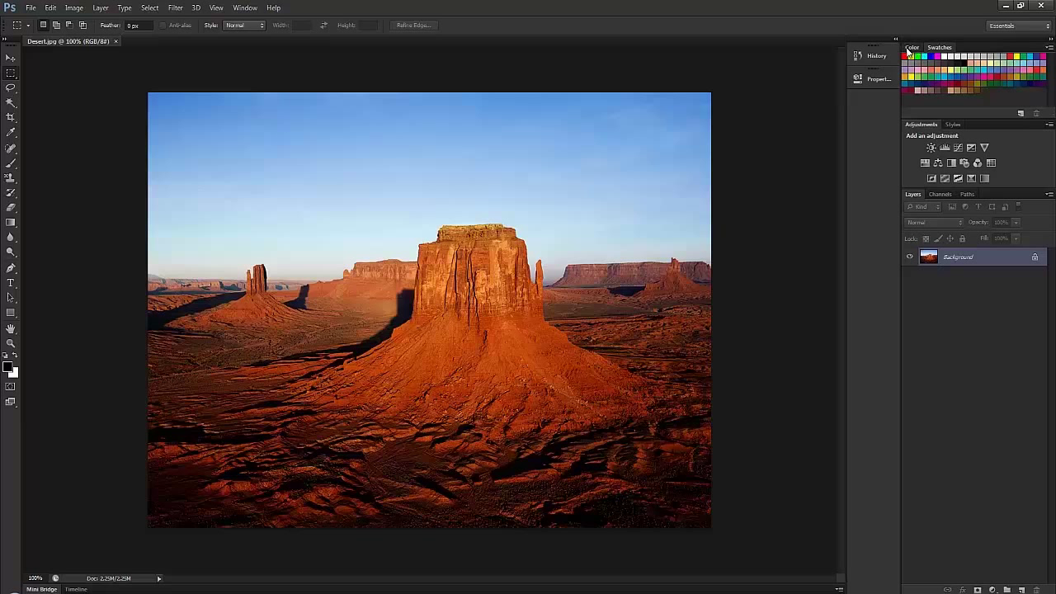
left_click(909, 50)
- Compare the Adjustments and Styles panels, finishing with Styles displayed
left_click(954, 116)
left_click(920, 118)
left_click(954, 116)
left_click(920, 116)
left_click(952, 116)
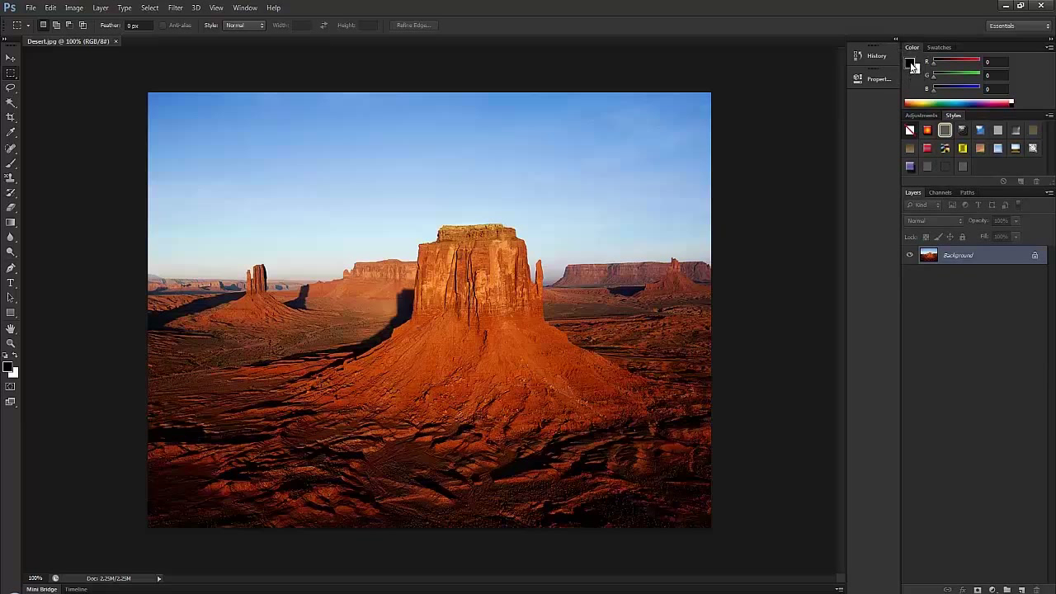
left_click(911, 65)
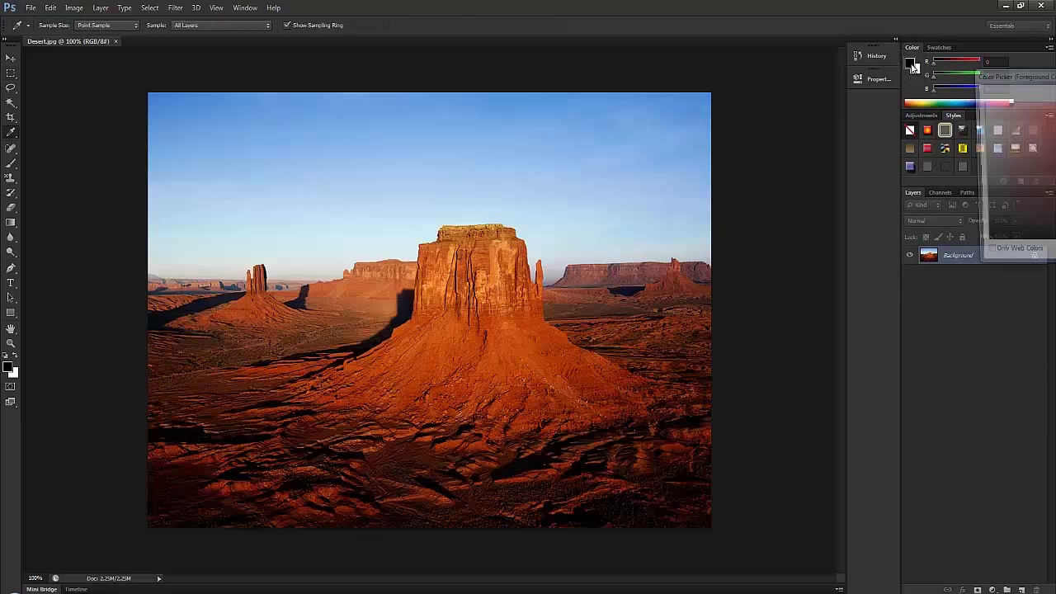
left_click_drag(1043, 75, 566, 78)
left_click(711, 128)
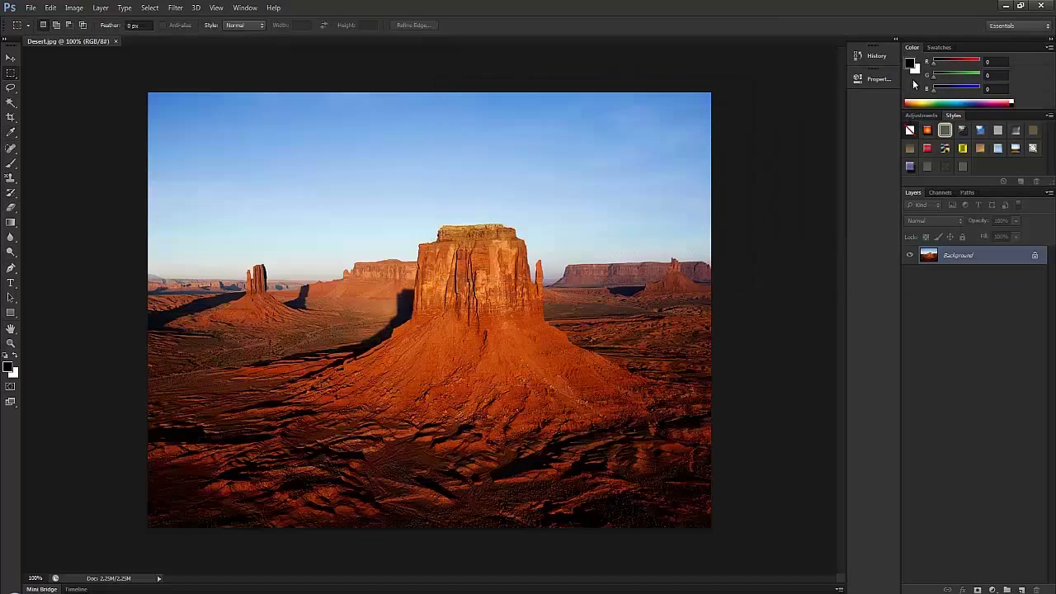
left_click(915, 74)
left_click(917, 72)
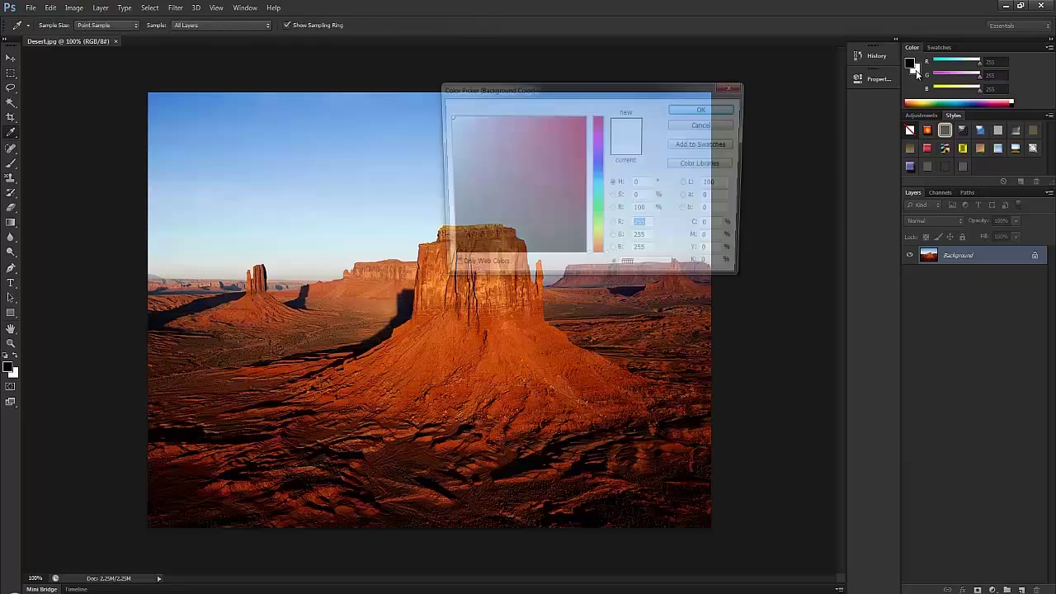
left_click(563, 169)
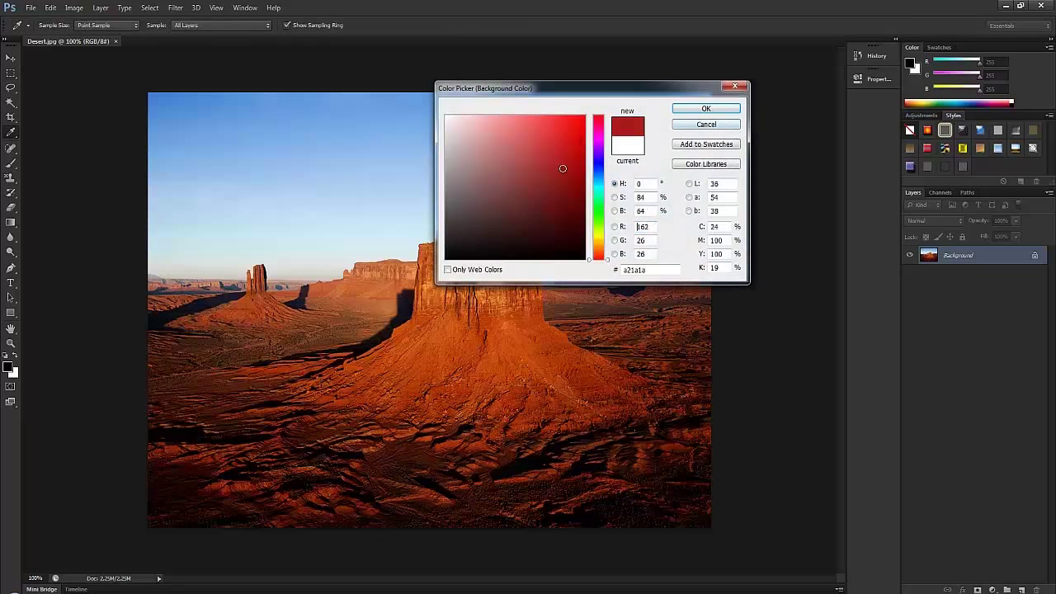
left_click(702, 123)
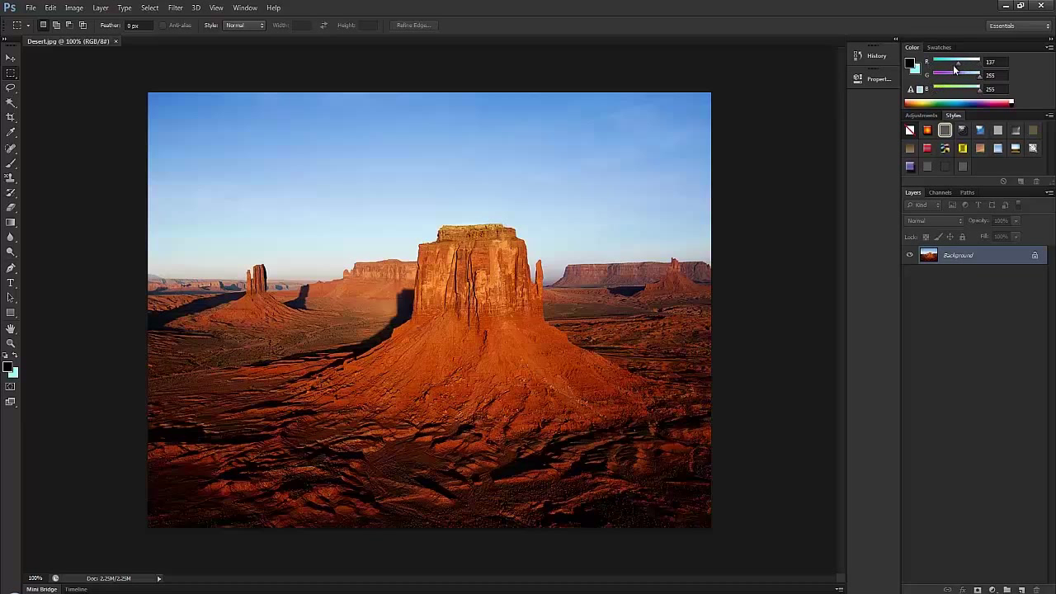
- Try a pale cyan background colour with red at 137, and return it to white
left_click_drag(978, 64, 960, 76)
left_click(910, 65)
left_click(914, 71)
left_click_drag(958, 66, 984, 91)
left_click(908, 64)
left_click(907, 62)
left_click_drag(958, 194, 469, 175)
left_click(711, 124)
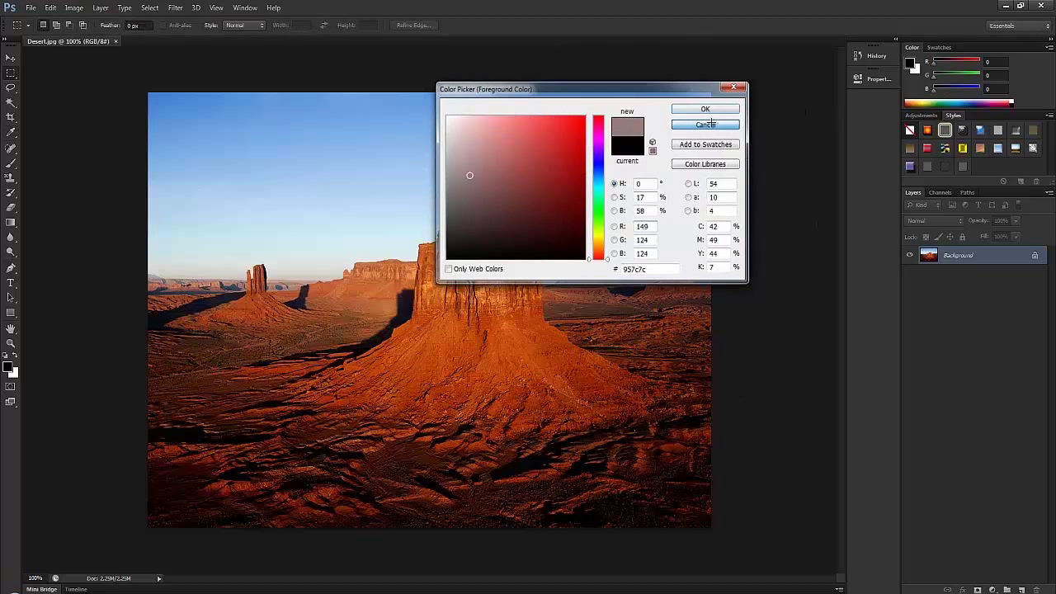
- Set the foreground colour to the bright magenta swatch and bring the Color panel back to the front
left_click(932, 50)
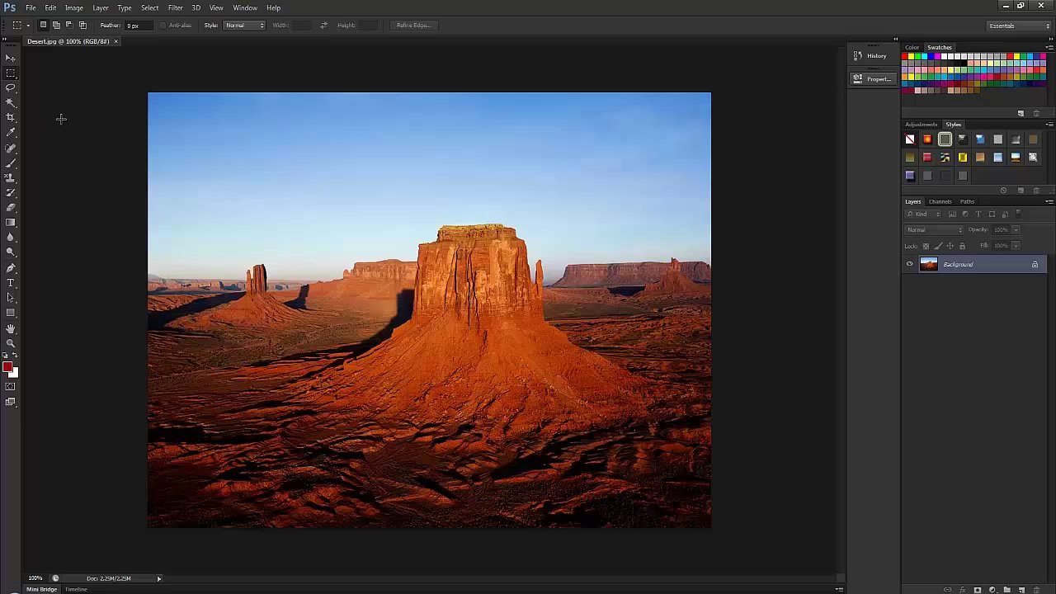
left_click(934, 56)
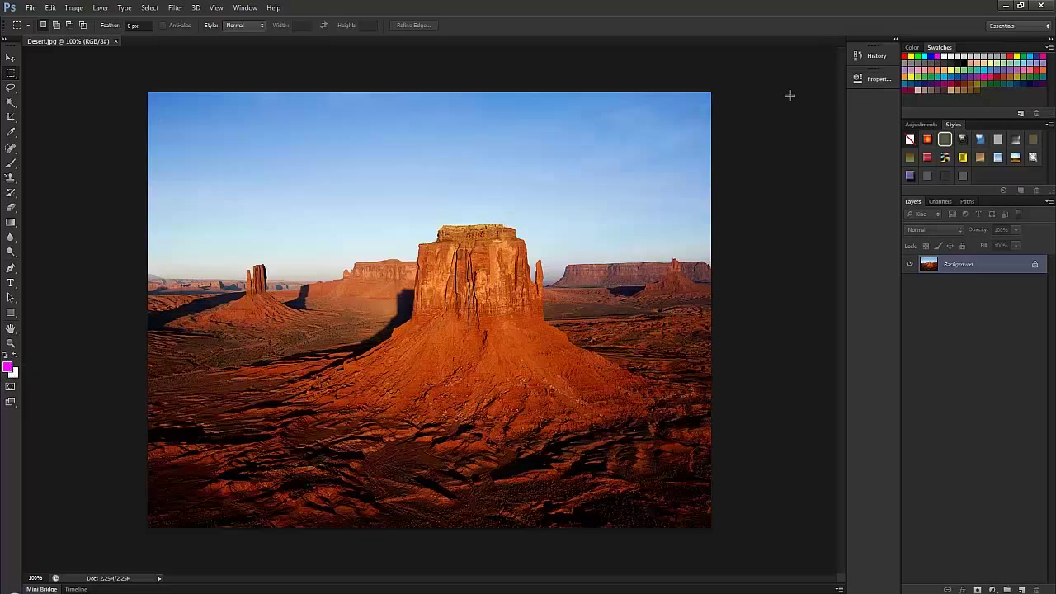
right_click(914, 75)
left_click(928, 55)
left_click(912, 47)
- Look at the Adjustments and Styles panels again, finishing with Adjustments displayed
left_click(922, 117)
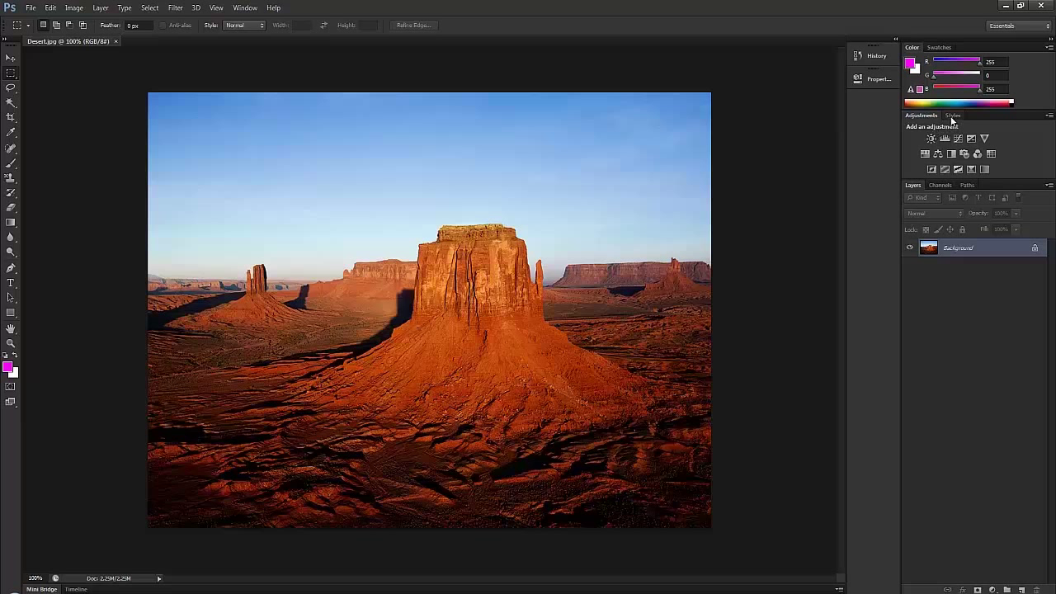
left_click(951, 116)
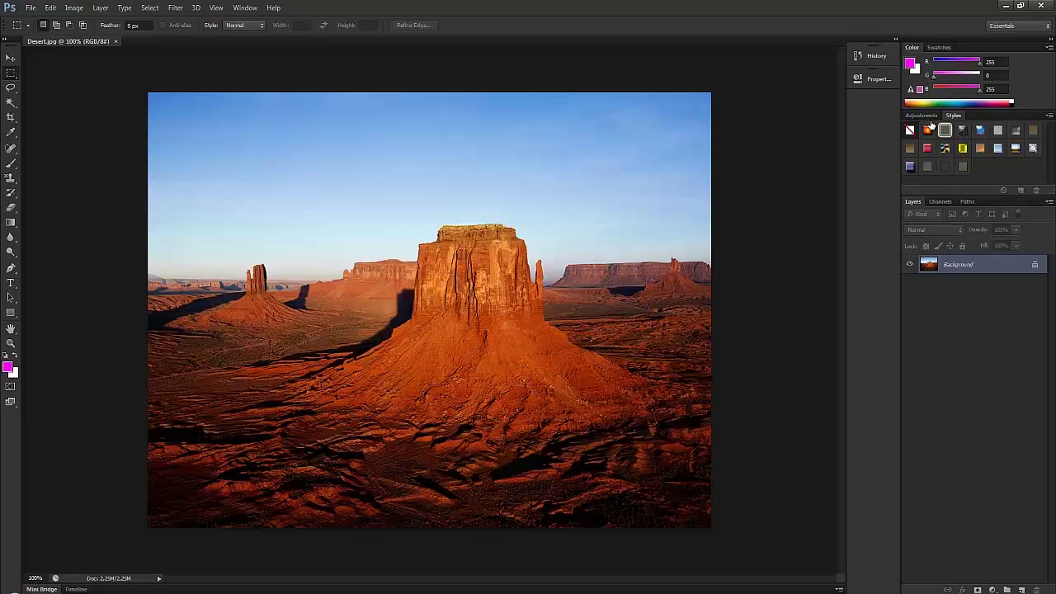
left_click(930, 117)
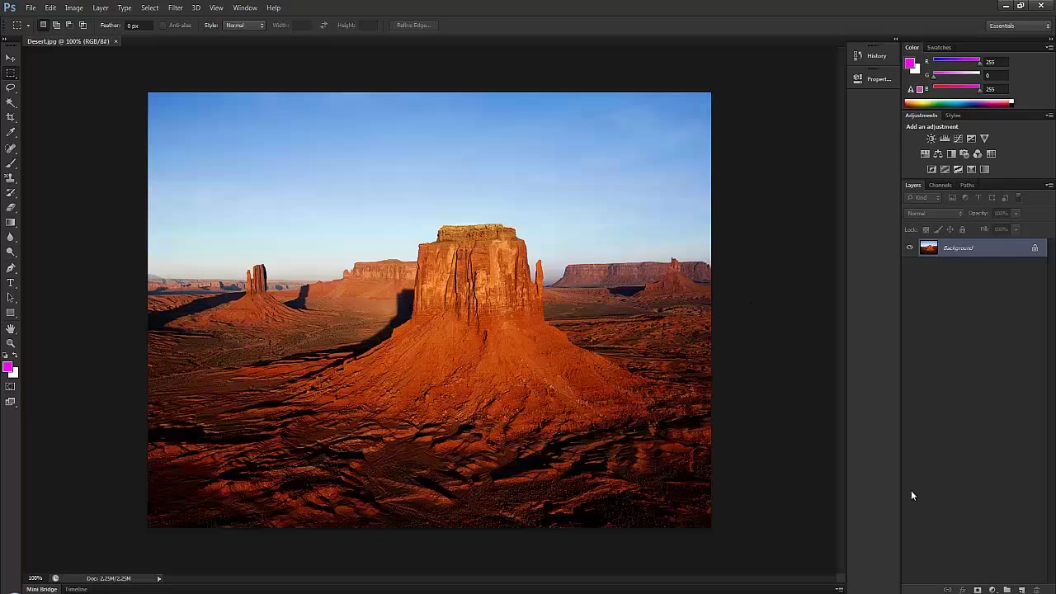
- Add a new layer and paint a freehand magenta zigzag on it with the Brush, from the sky to the butte
left_click(1021, 590)
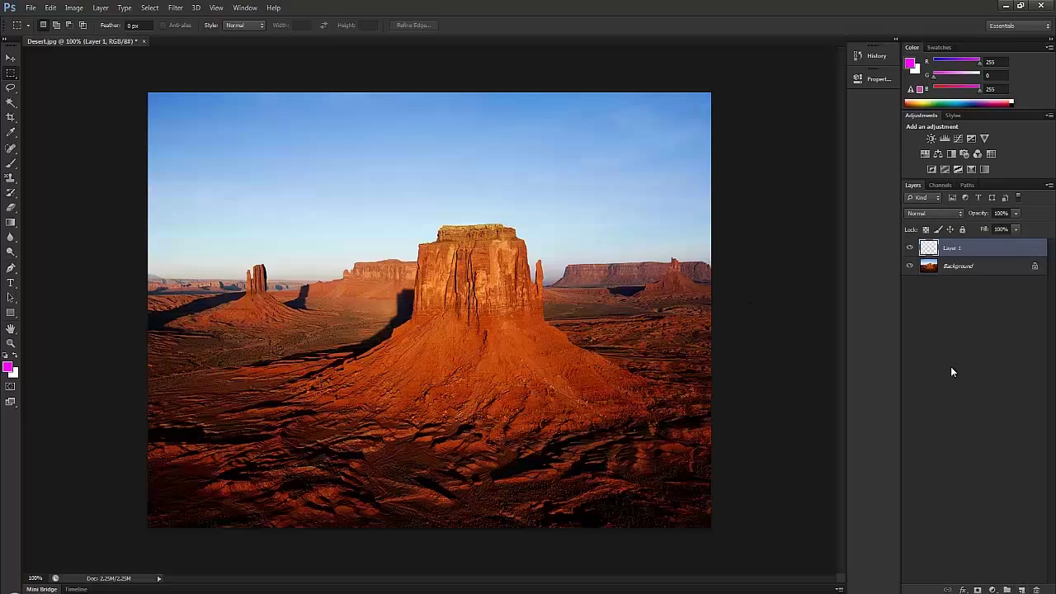
left_click(11, 206)
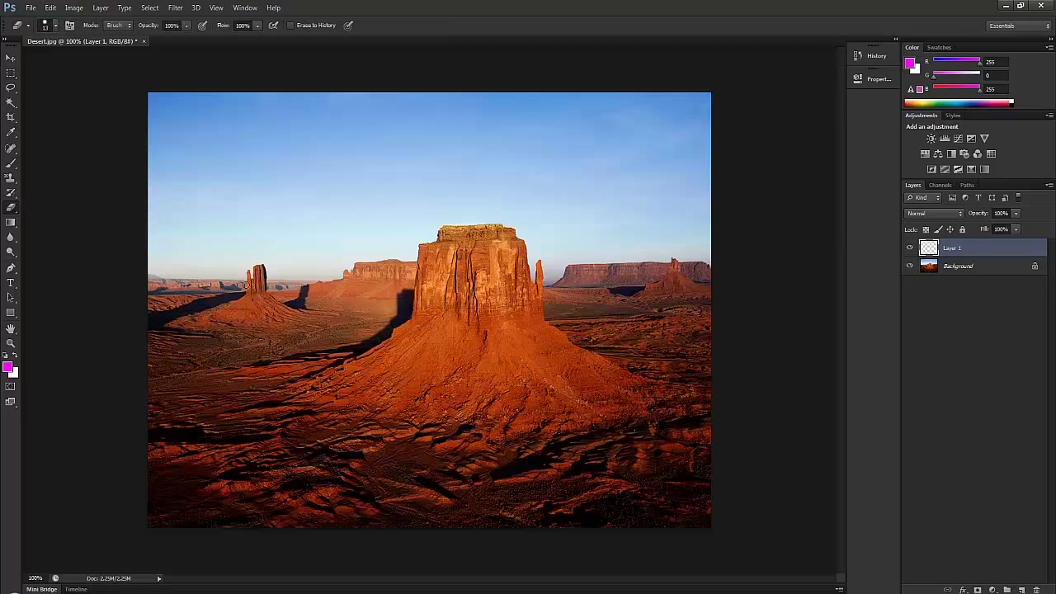
left_click(11, 163)
mouse_move(318, 176)
left_mouse_down()
mouse_move(342, 247)
mouse_move(428, 312)
left_mouse_up()
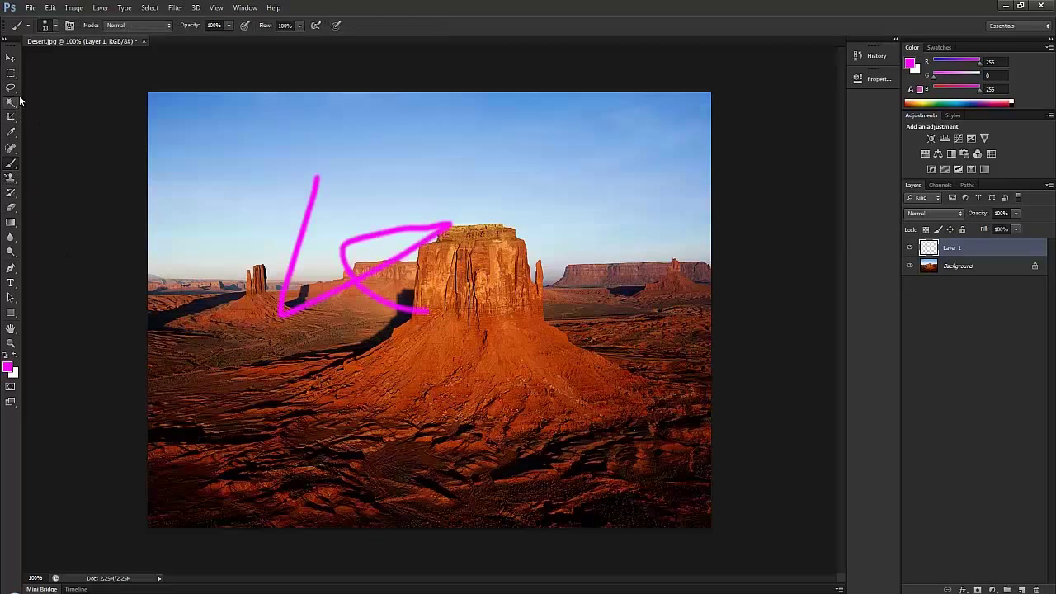
- Delete the layer holding the magenta brush stroke
left_click(11, 56)
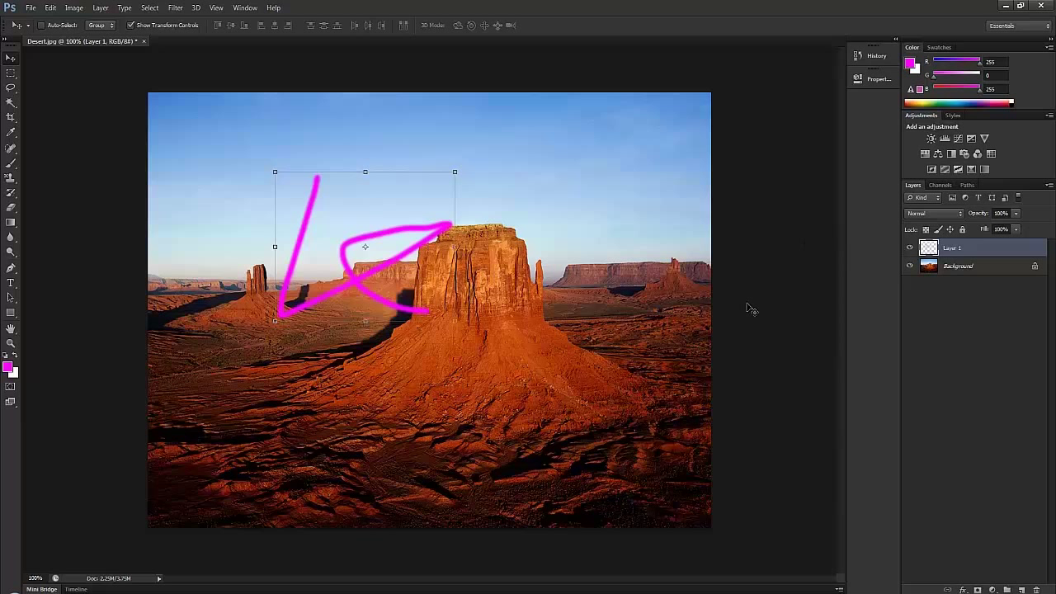
key("Delete")
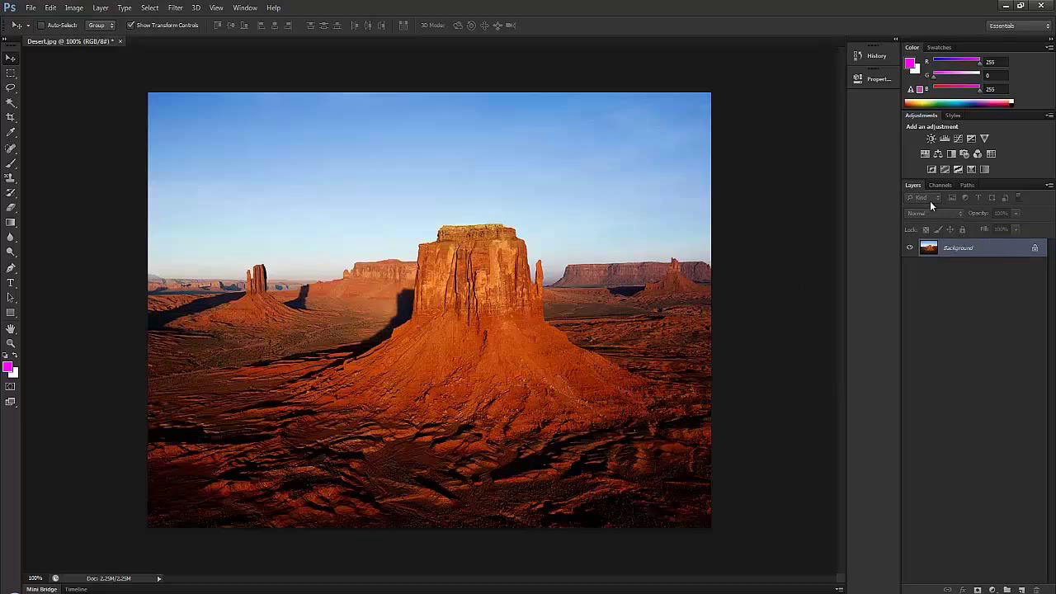
- Convert the locked Background into a regular layer named Layer 0 with Normal mode and 100% opacity
double_click(1023, 246)
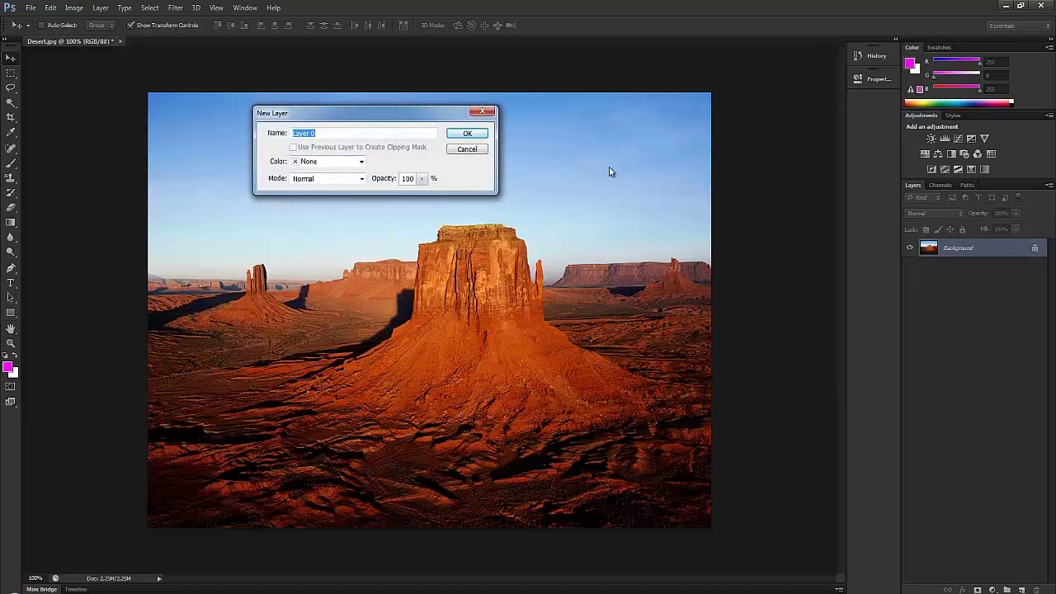
left_click(466, 135)
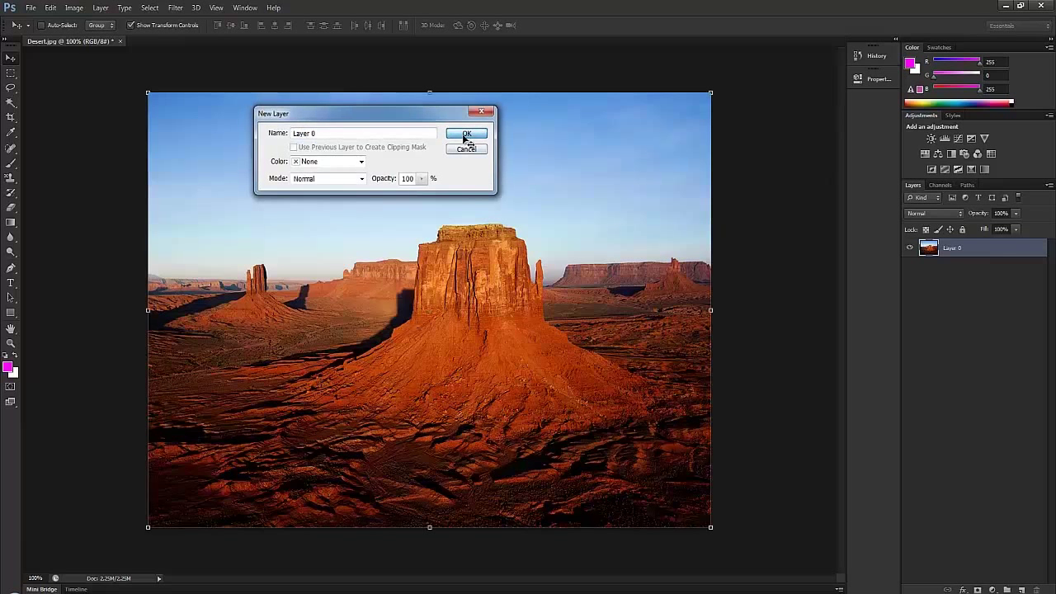
- Filter the layer list by the Bevel & Emboss effect, and return the filter type to Kind
left_click(922, 197)
left_click(925, 227)
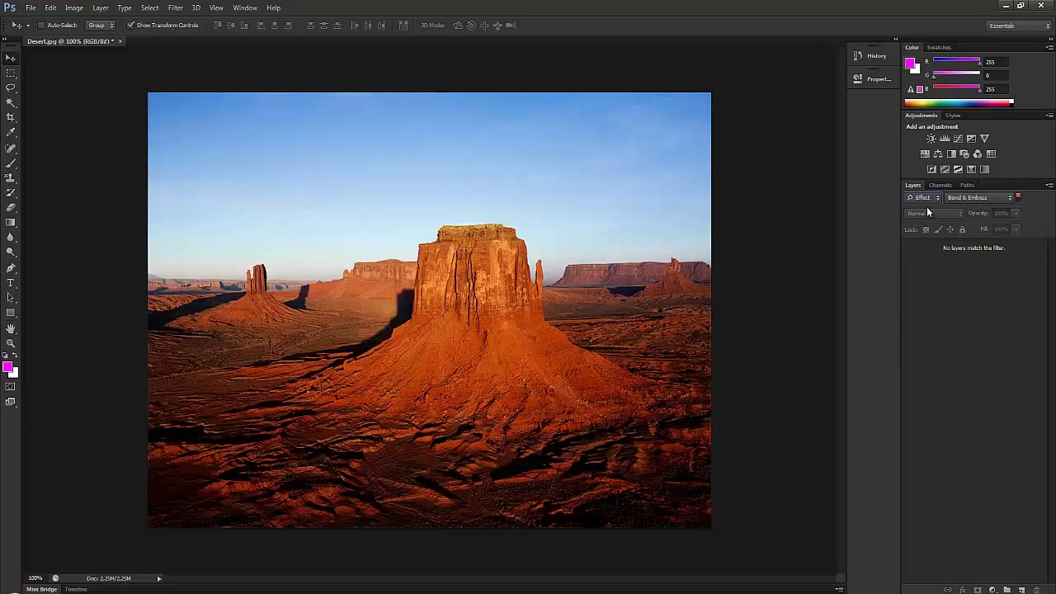
left_click(924, 198)
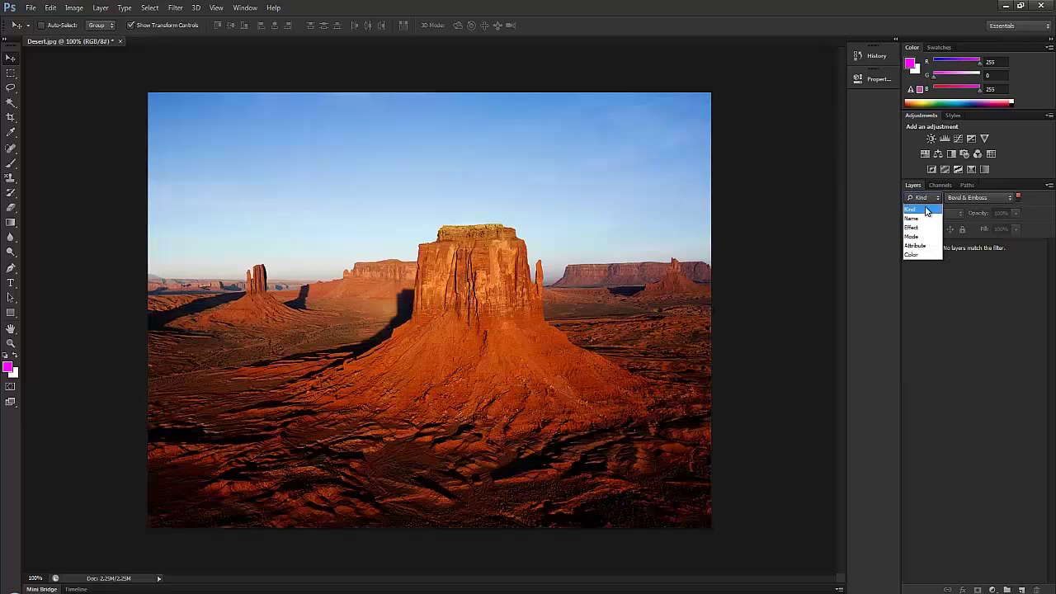
left_click(922, 210)
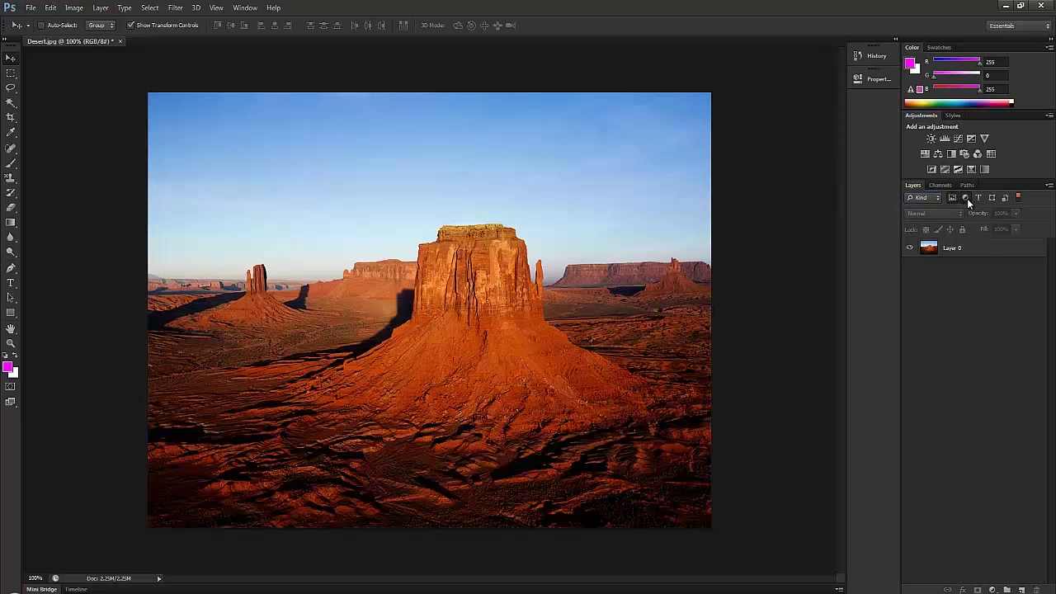
left_click(667, 231)
left_click(530, 229)
- Add large black "TECH" text in Myriad Pro Regular and position it across the central butte
left_click(11, 282)
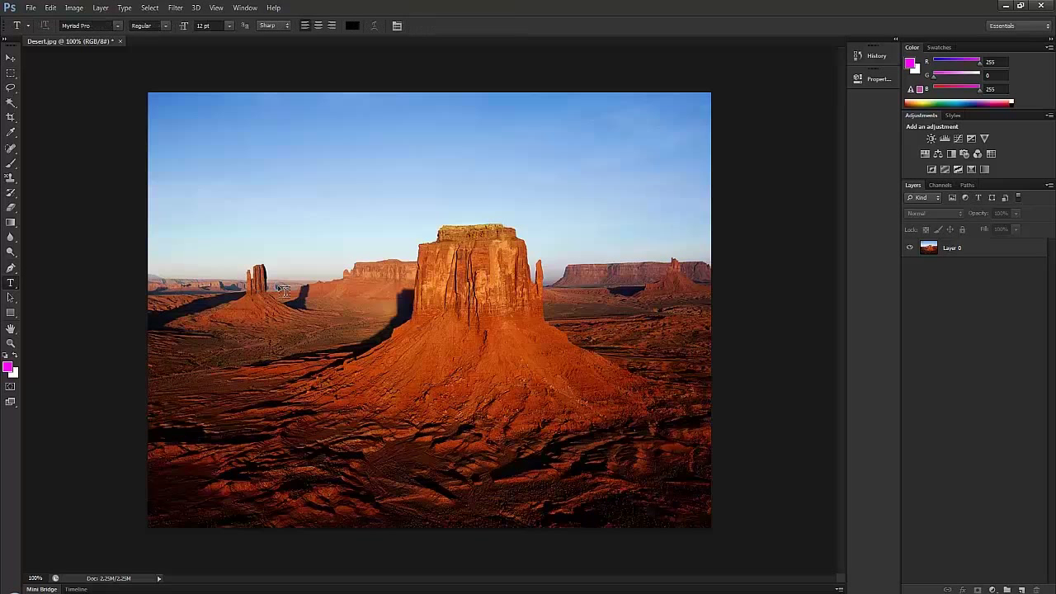
left_click(281, 287)
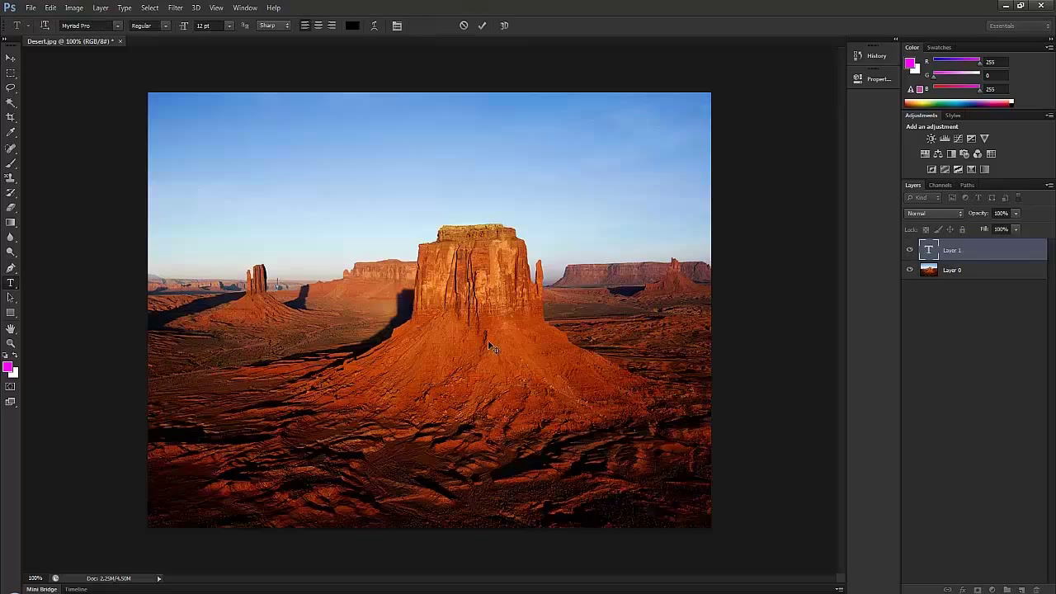
type("TECH")
left_click(213, 27)
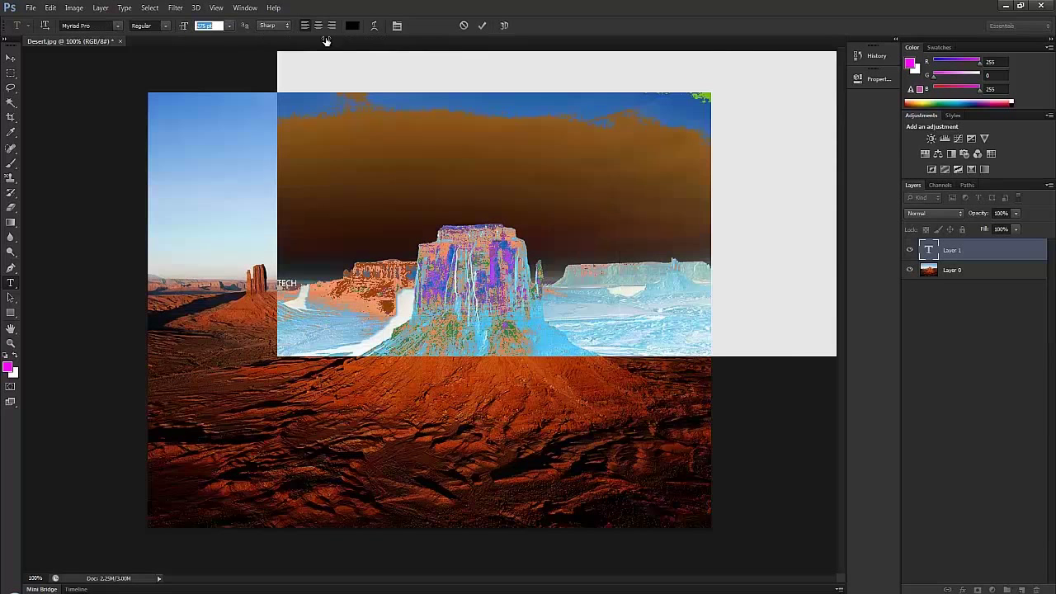
left_click(9, 61)
left_click_drag(546, 228, 524, 260)
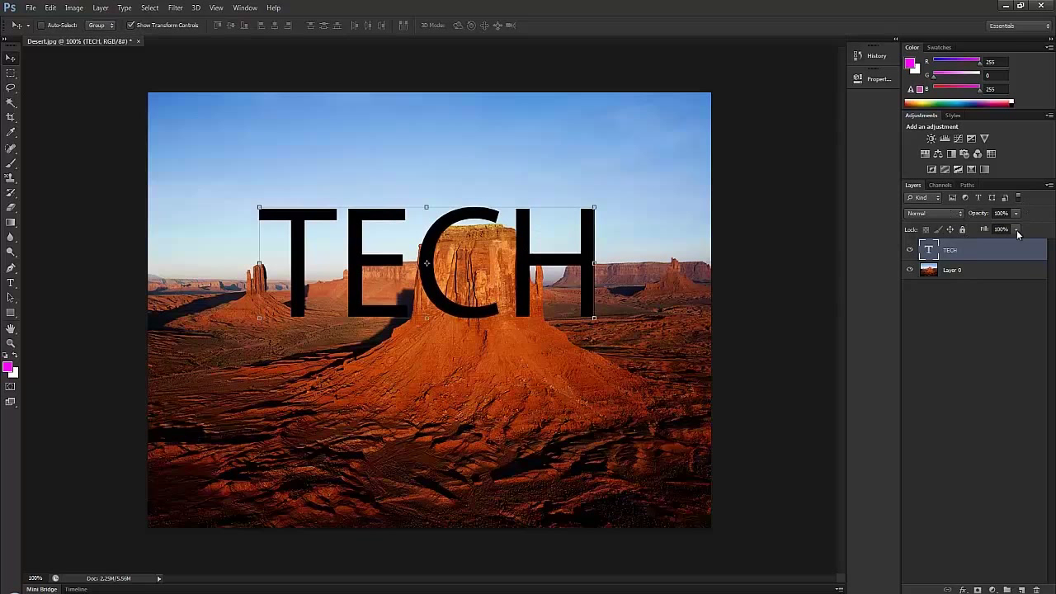
- Select the TECH text layer, hide it and show it again
left_click(984, 280)
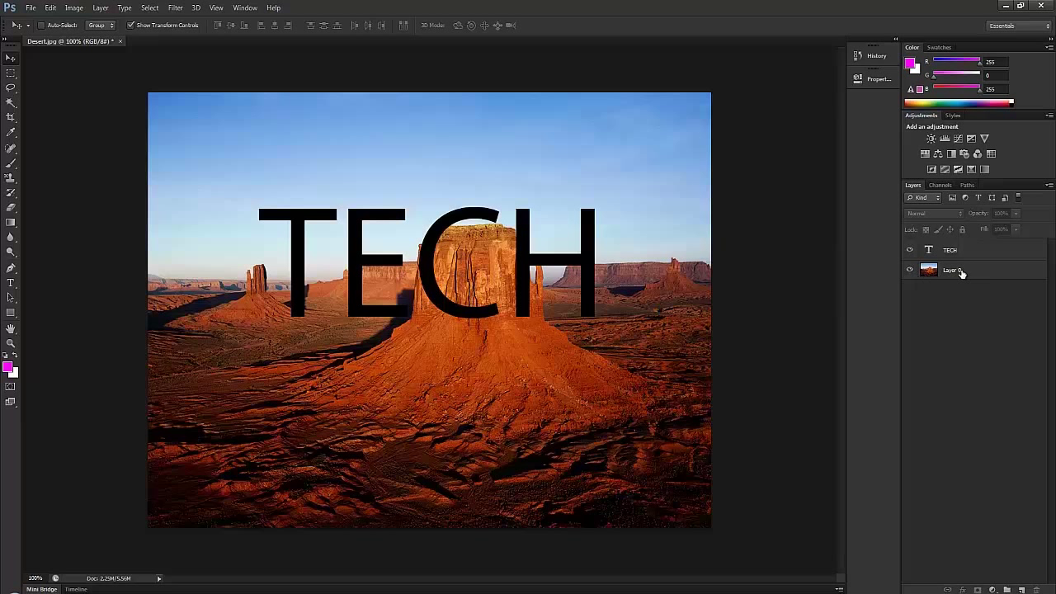
left_click(959, 253)
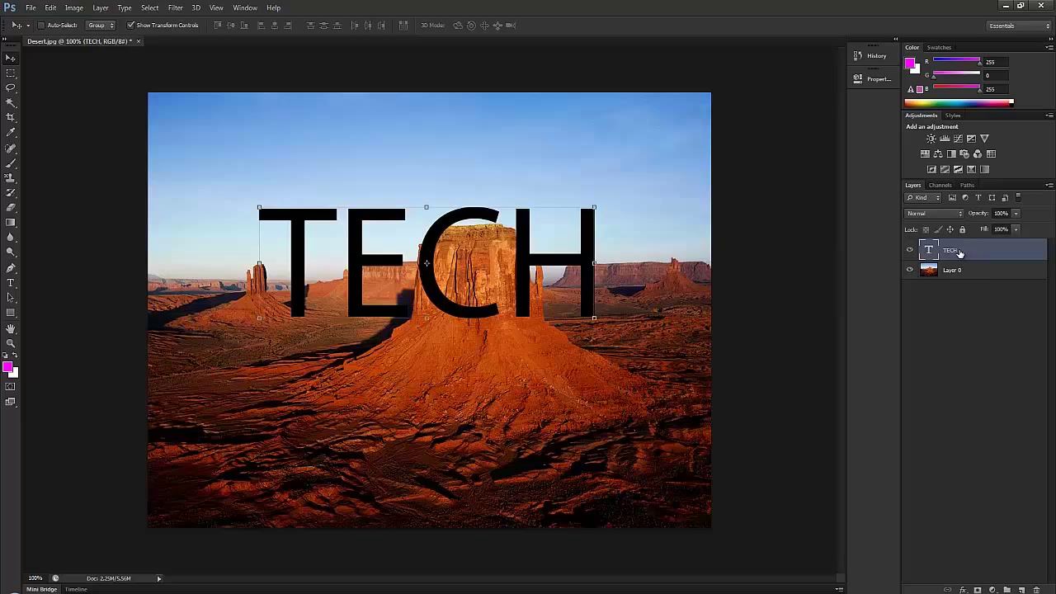
left_click(910, 250)
left_click(910, 250)
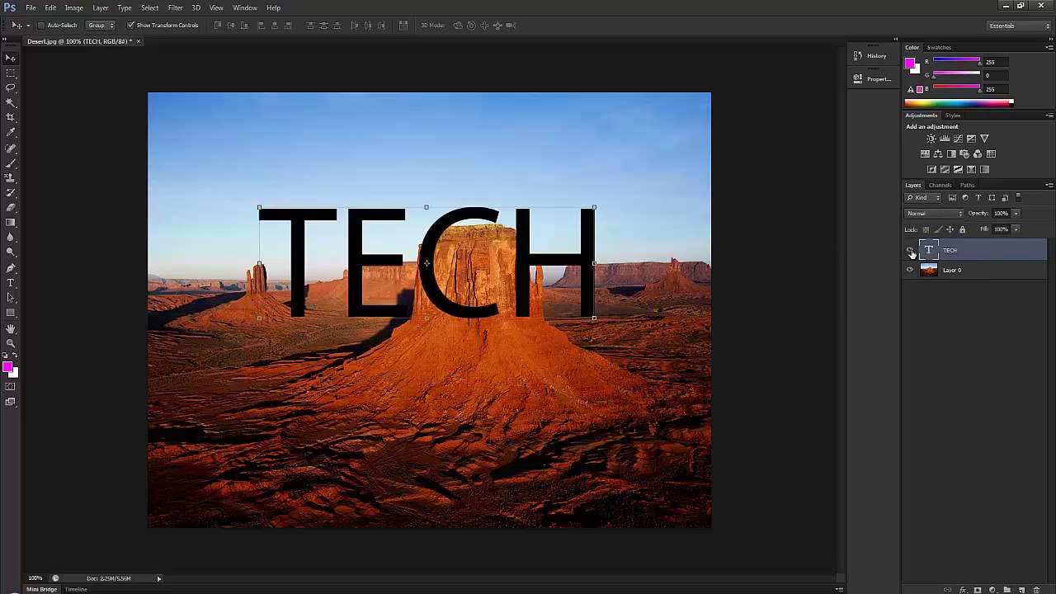
- Filter the layer list to type layers only, then to pixel layers only, and clear the filter
left_click(968, 304)
left_click(978, 198)
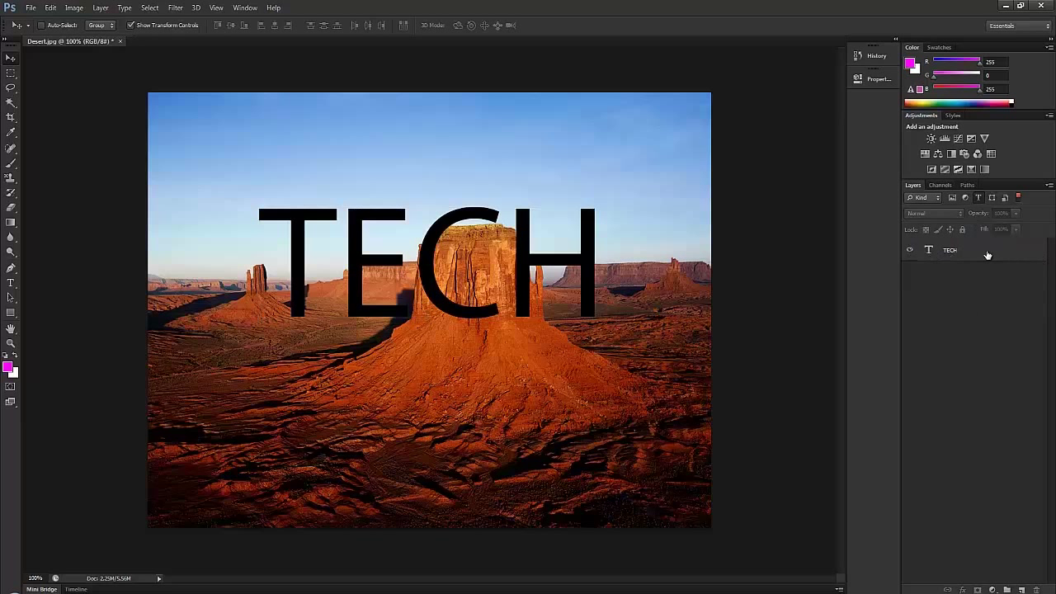
left_click(976, 198)
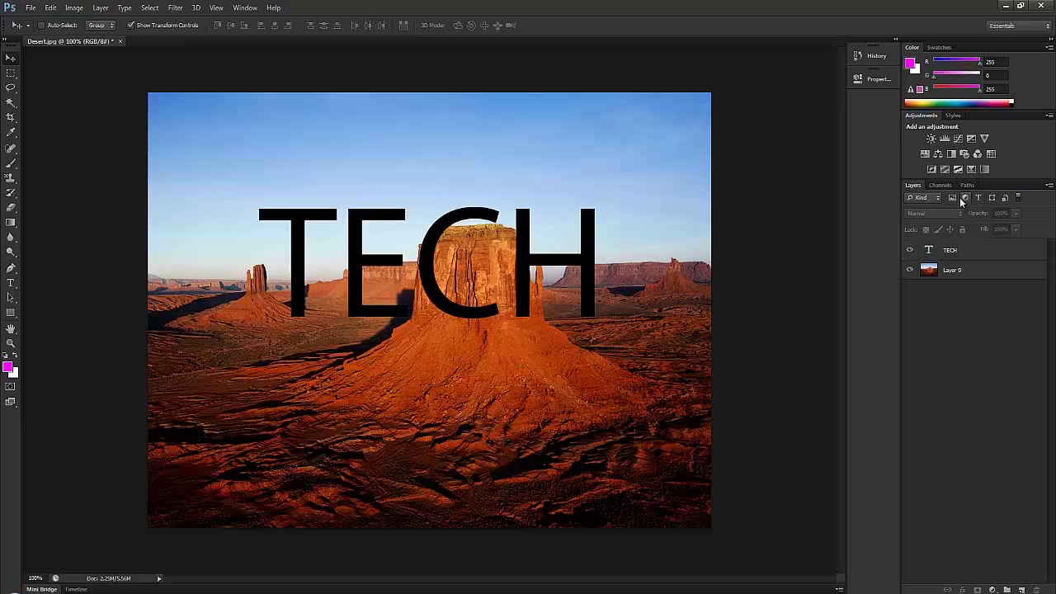
left_click(954, 197)
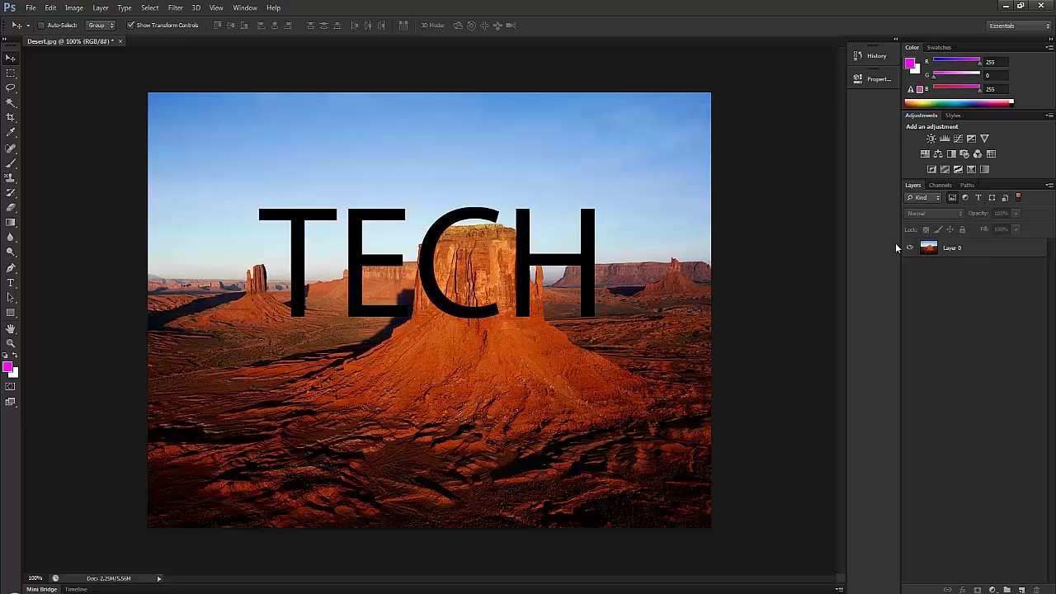
left_click(951, 199)
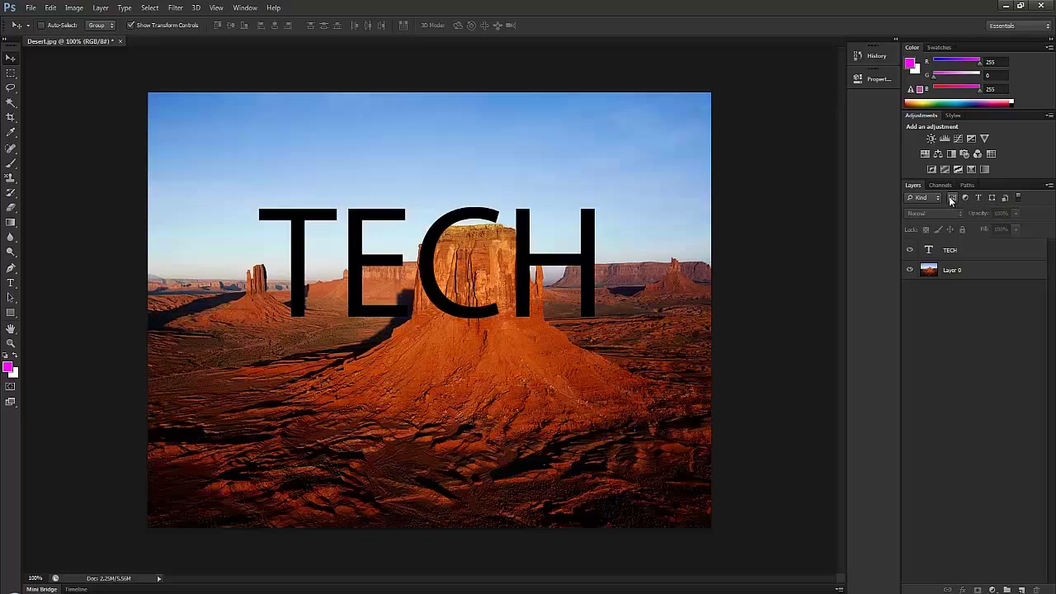
- Vary the TECH layer's opacity and fill, and return both to 100%
left_click(946, 256)
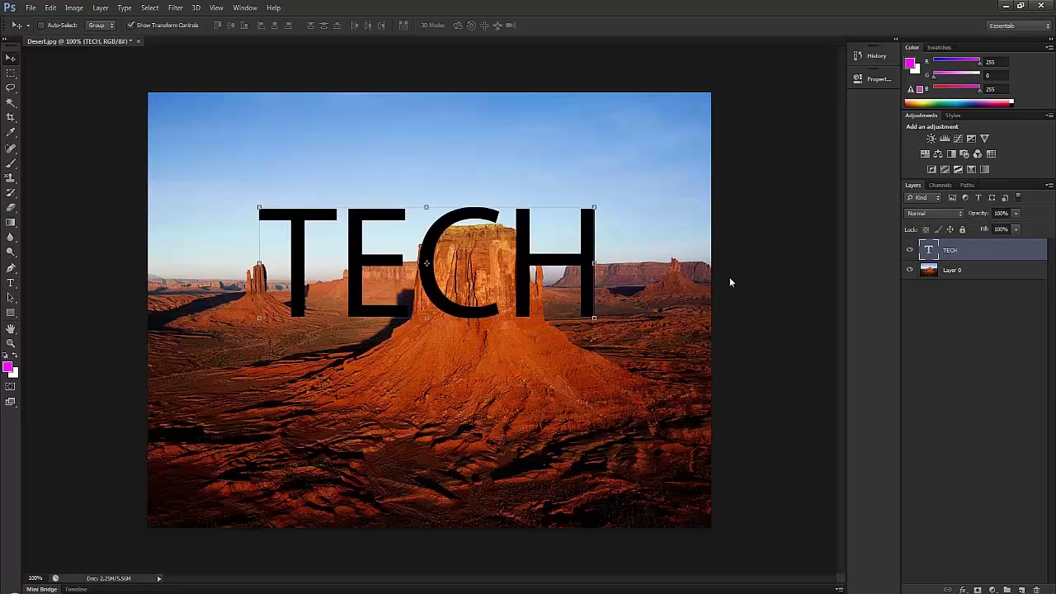
left_click_drag(980, 215, 1008, 236)
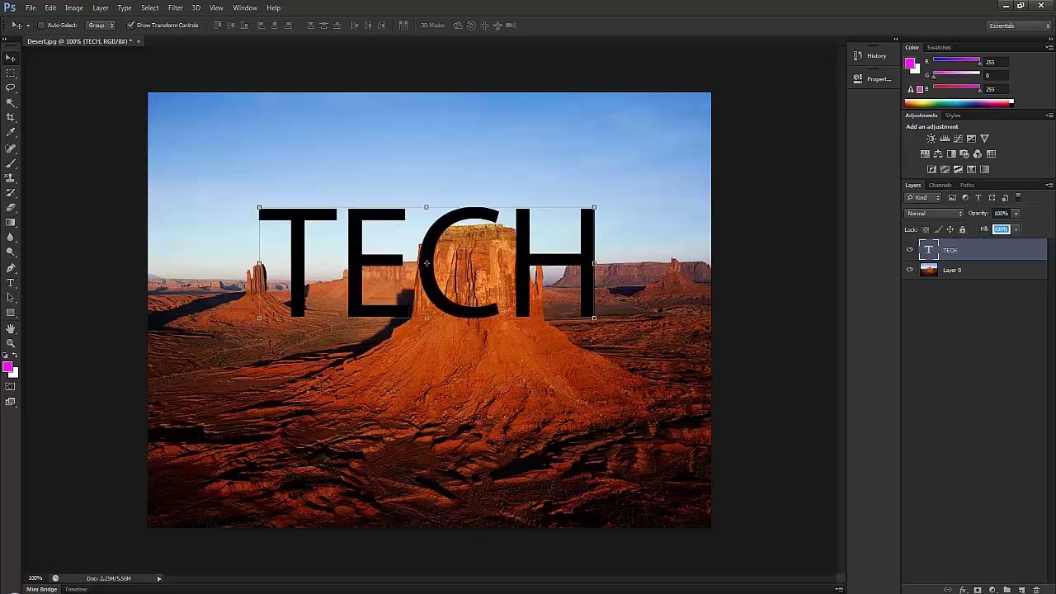
- Lock the TECH layer completely and try to move the text
left_click(962, 230)
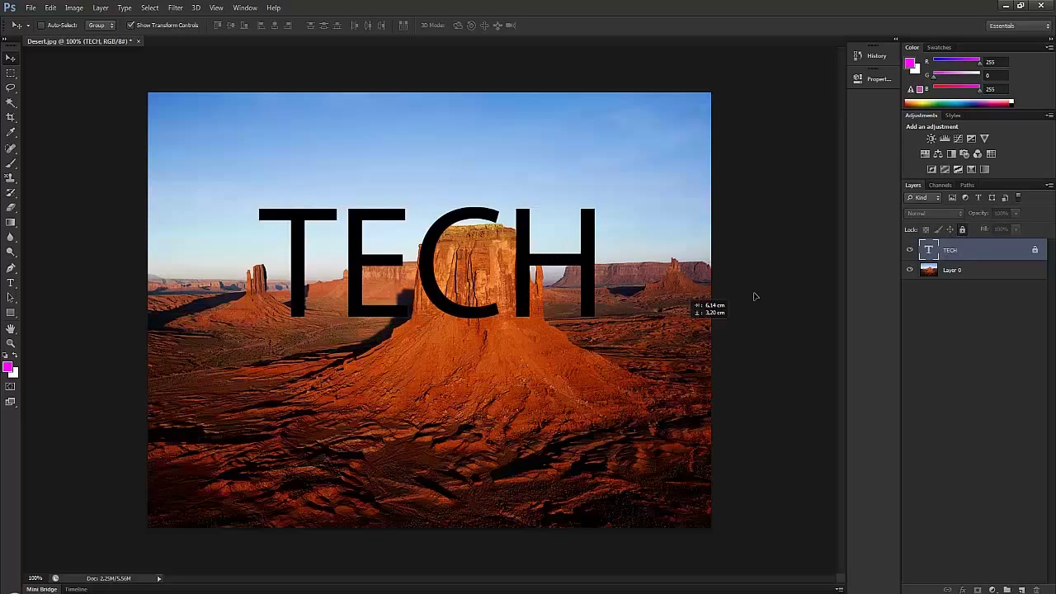
left_click(622, 205)
left_click(538, 228)
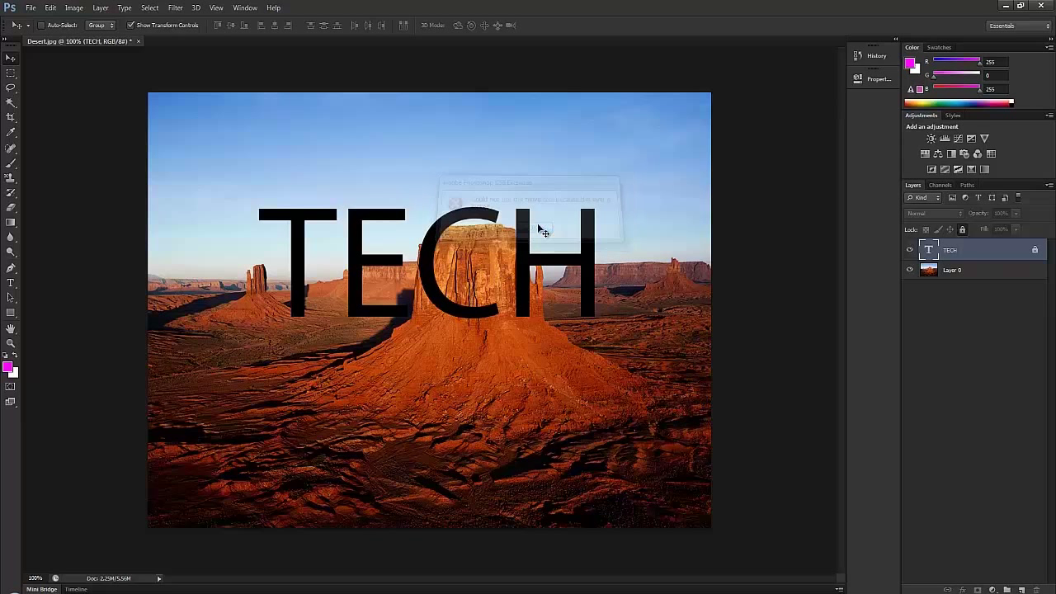
- Change the TECH layer's lock to position only, and try to move the text
left_click(949, 229)
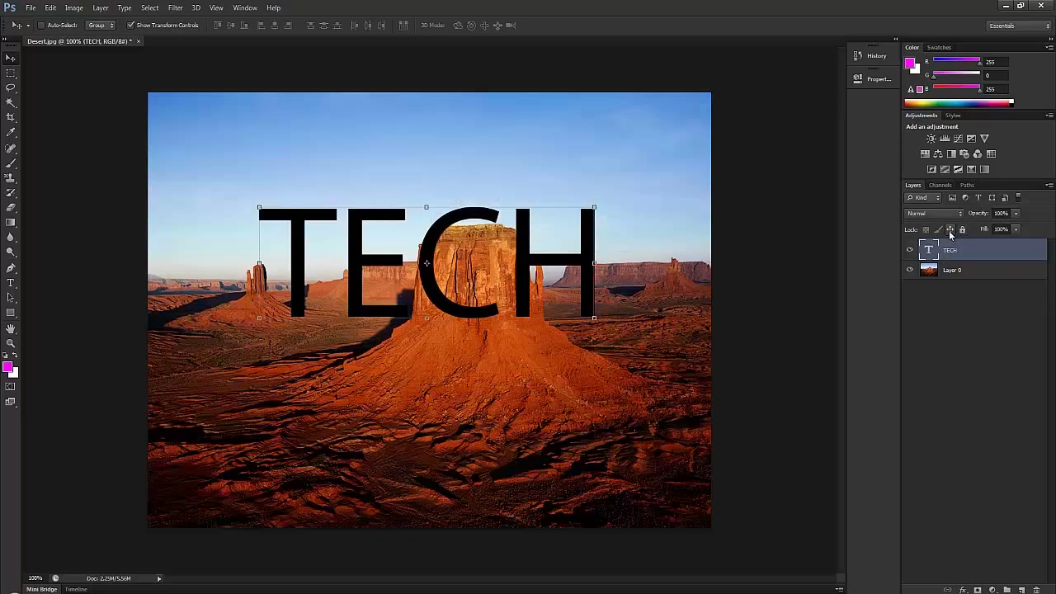
left_click(677, 378)
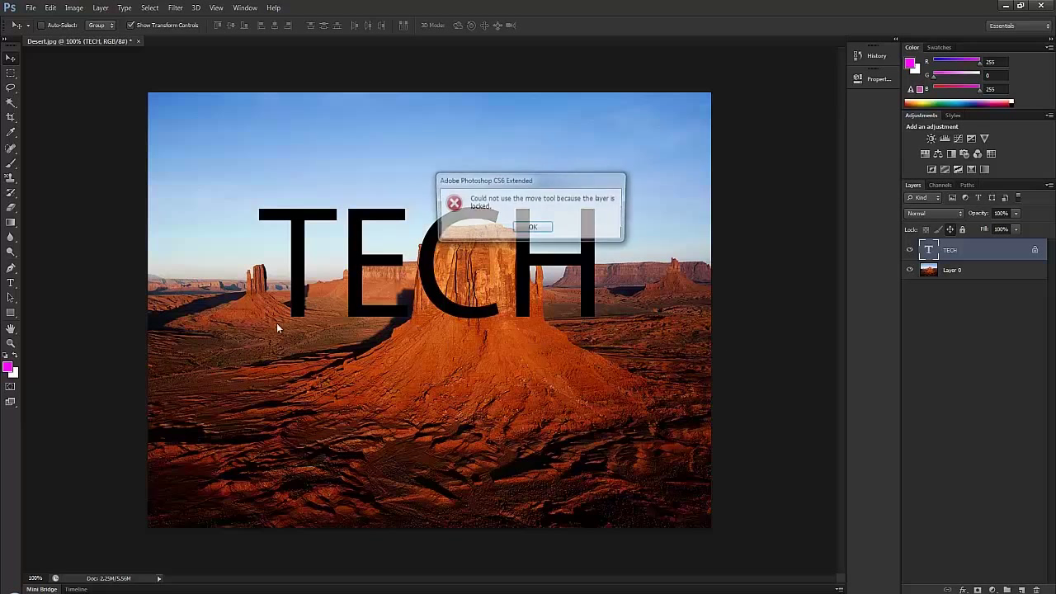
left_click(521, 227)
- Rasterize the TECH type layer to paint a magenta Brush stroke across its letters, and undo the stroke
left_click(11, 164)
left_click(458, 237)
left_click(507, 232)
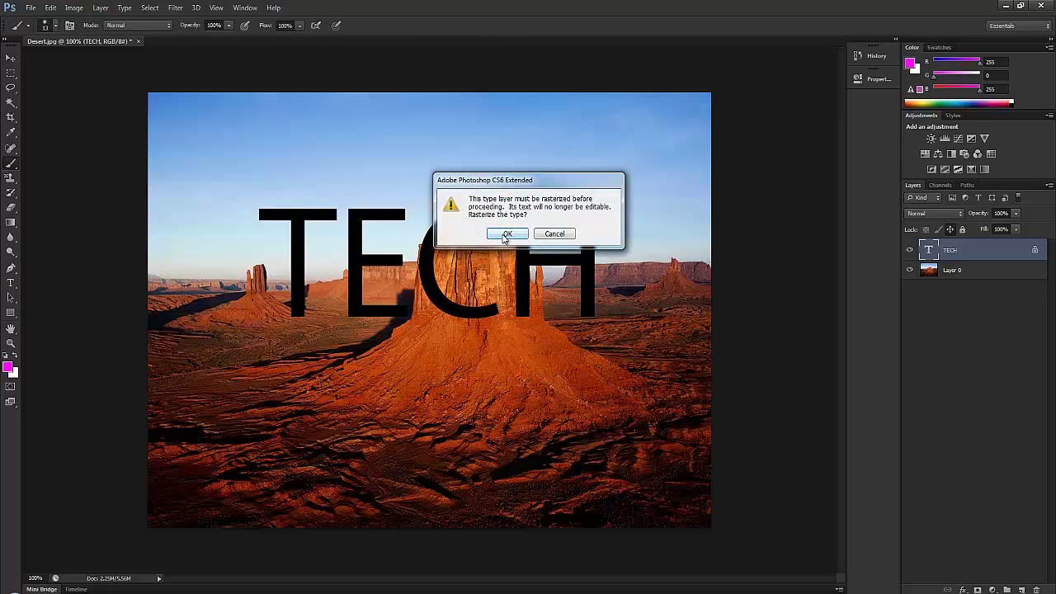
left_click_drag(591, 241, 380, 249)
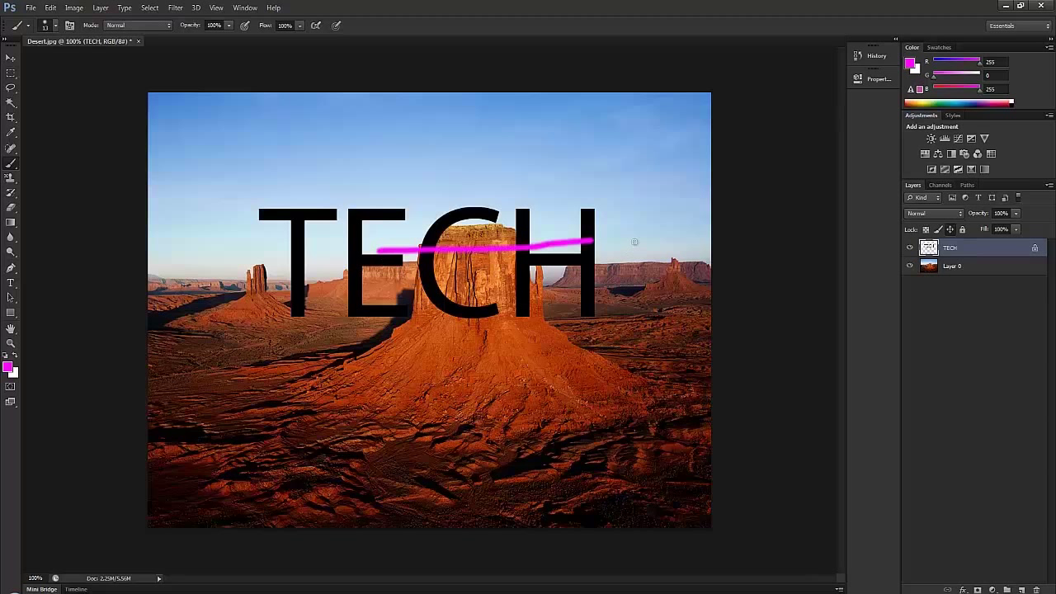
key("ctrl+z")
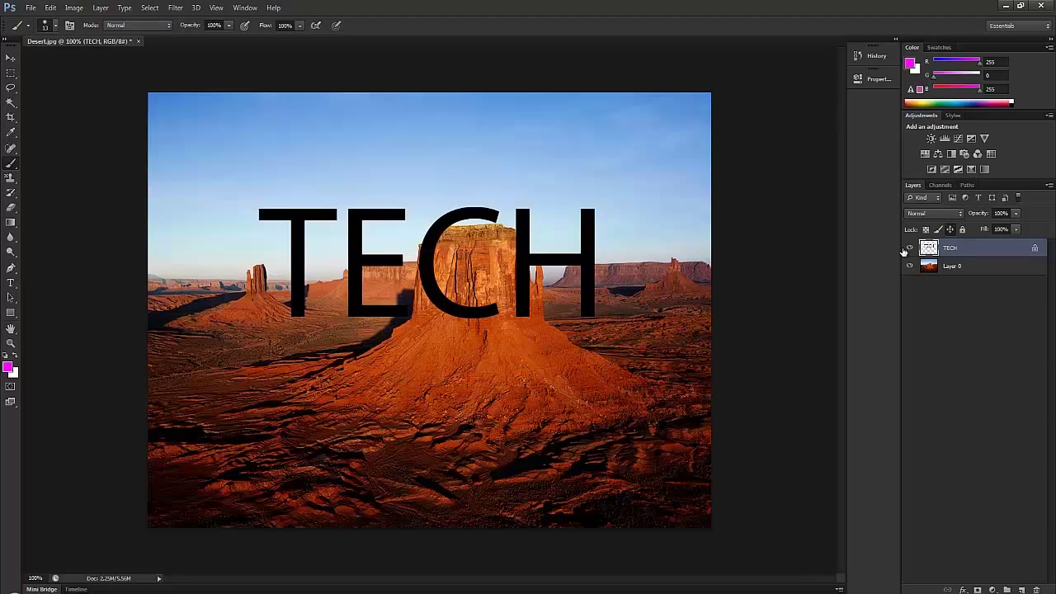
- Try to move the rasterized TECH lettering while its position is locked
left_click(11, 57)
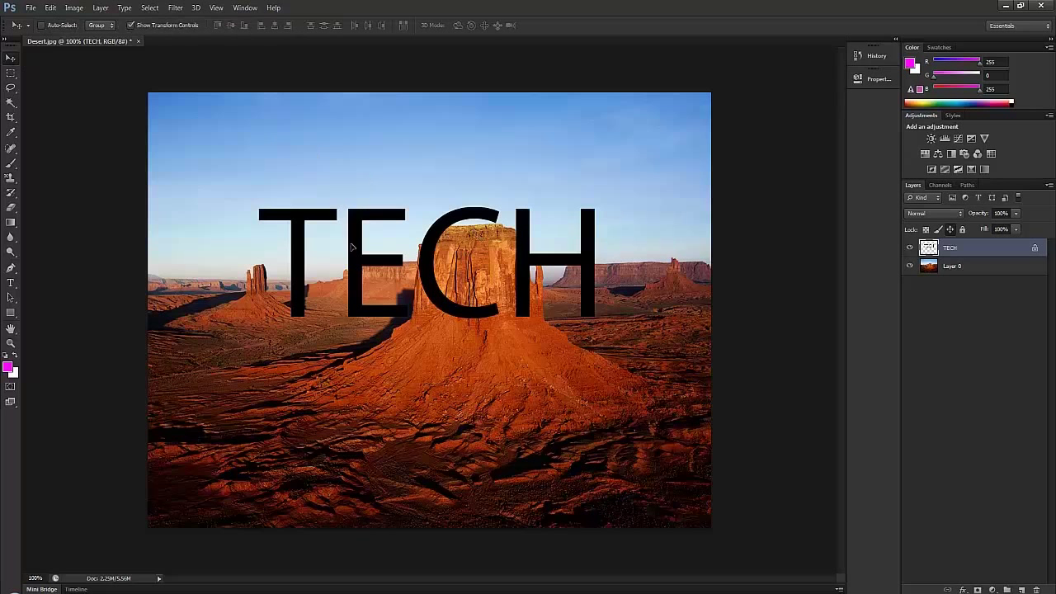
left_click(749, 217)
left_click(533, 228)
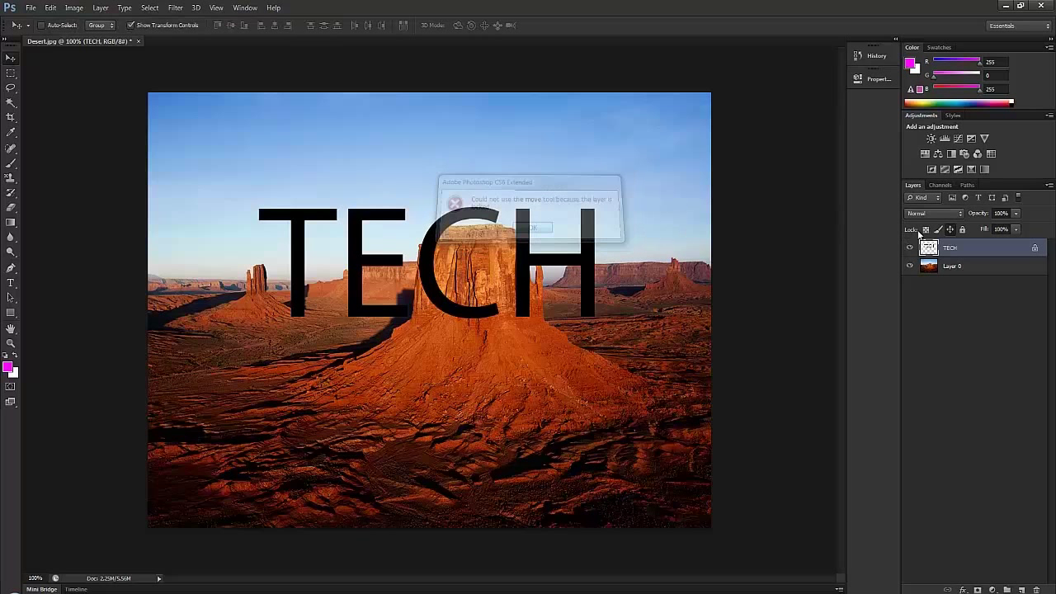
- Replace the TECH layer's position lock with an image pixels lock, and move the lettering slightly down and to the right
left_click(944, 229)
left_click(940, 230)
left_click_drag(474, 226, 510, 246)
- Try to paint on the TECH lettering with the Brush while its image pixels are locked
left_click(10, 163)
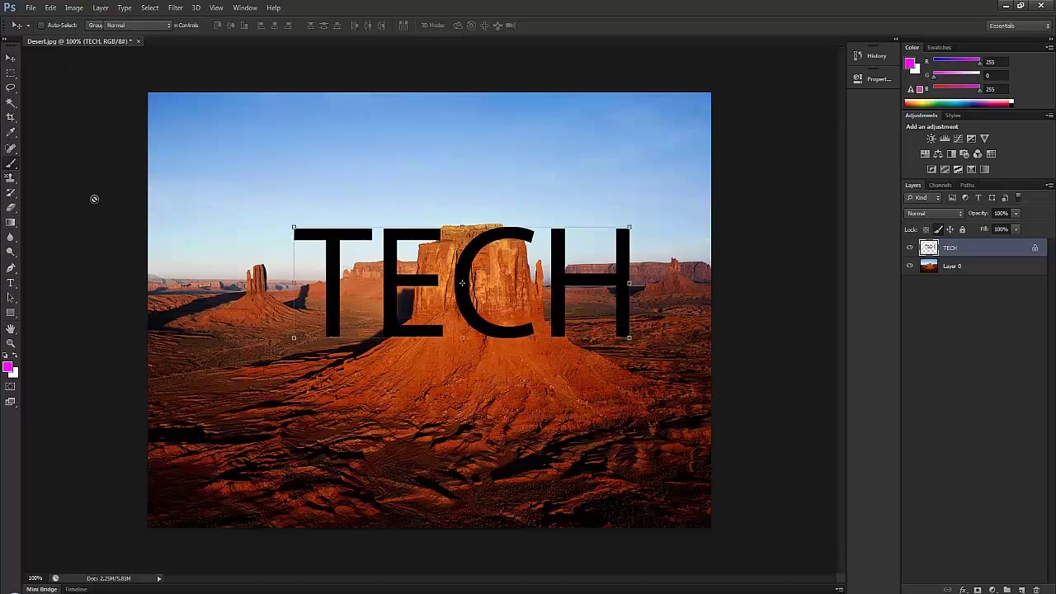
left_click(476, 275)
key("Return")
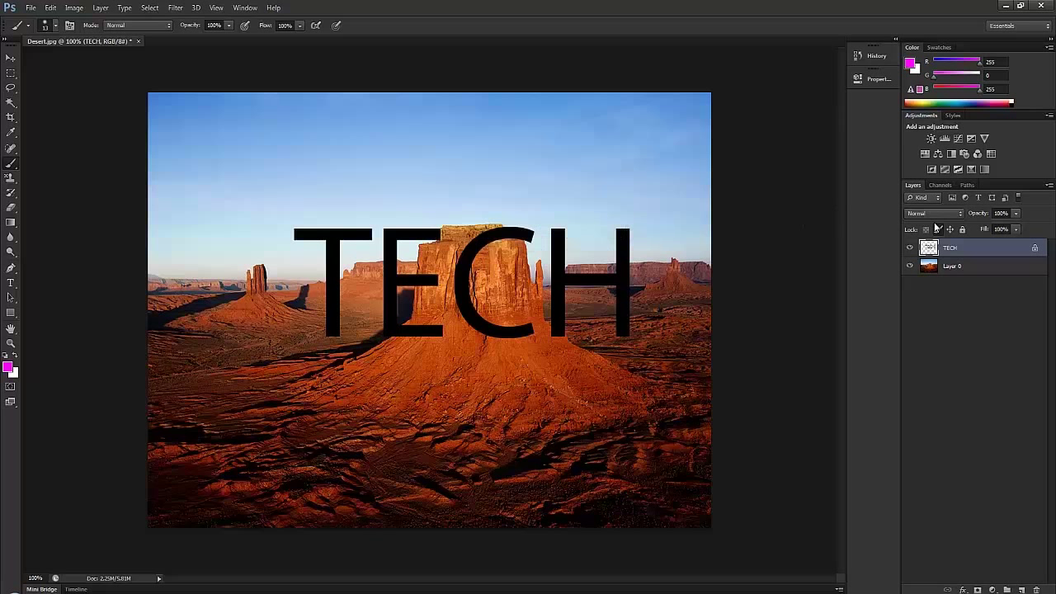
- Lock only the TECH layer's transparent pixels, test a vertical magenta Brush stroke across the letter E, and undo the stroke
left_click(937, 230)
left_click(927, 231)
left_click_drag(973, 214, 936, 222)
left_click_drag(429, 194, 428, 370)
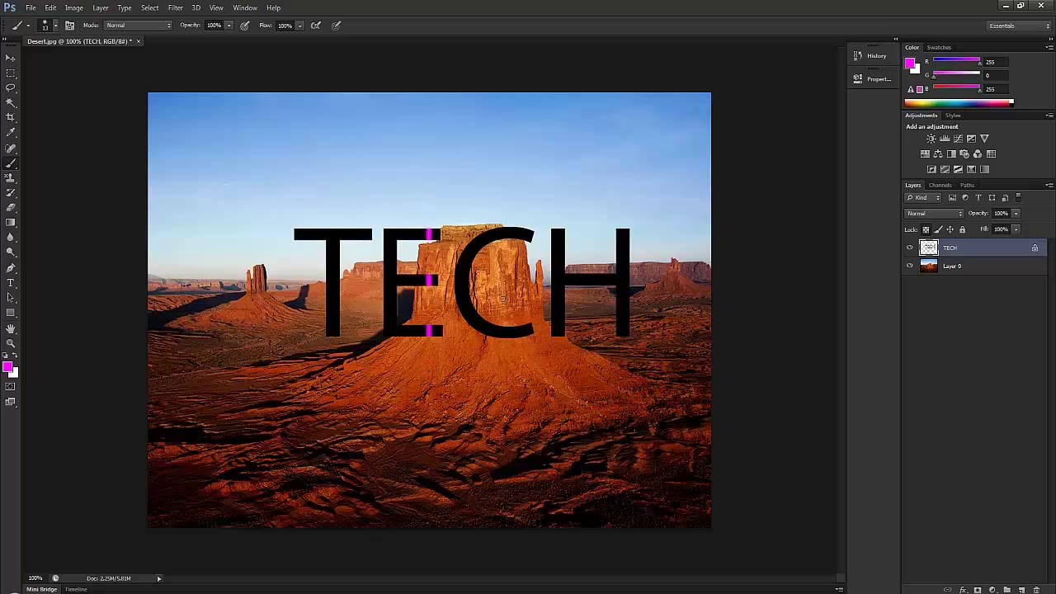
key("ctrl+z")
- Paint several magenta Brush strokes across the TECH letters, and delete the TECH layer
mouse_move(502, 174)
left_mouse_down()
mouse_move(401, 272)
mouse_move(486, 230)
mouse_move(660, 253)
mouse_move(475, 318)
mouse_move(353, 317)
mouse_move(352, 278)
mouse_move(425, 282)
left_mouse_up()
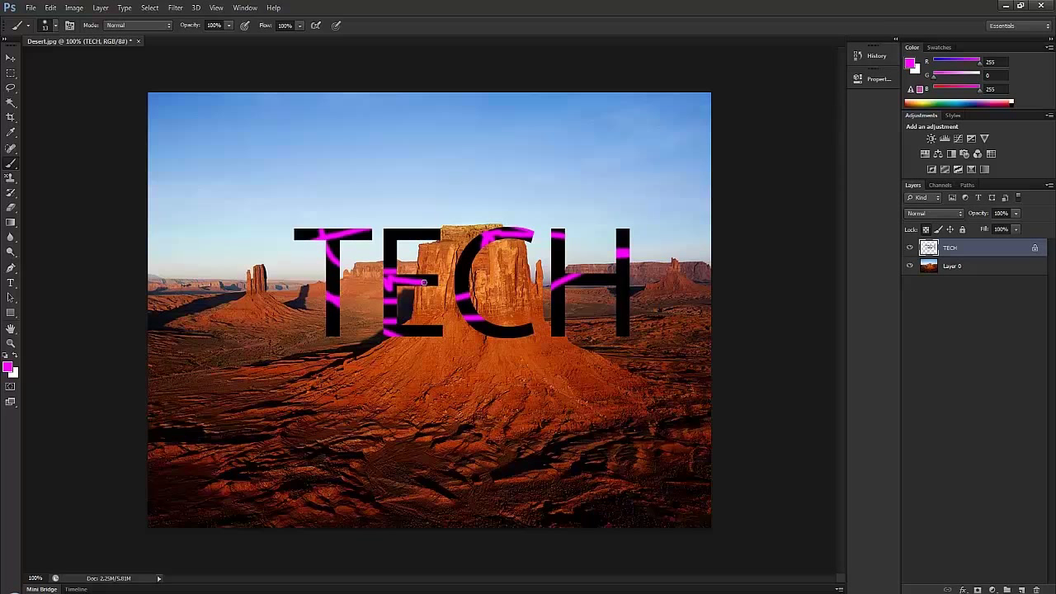
left_click_drag(430, 237, 333, 228)
key("Delete")
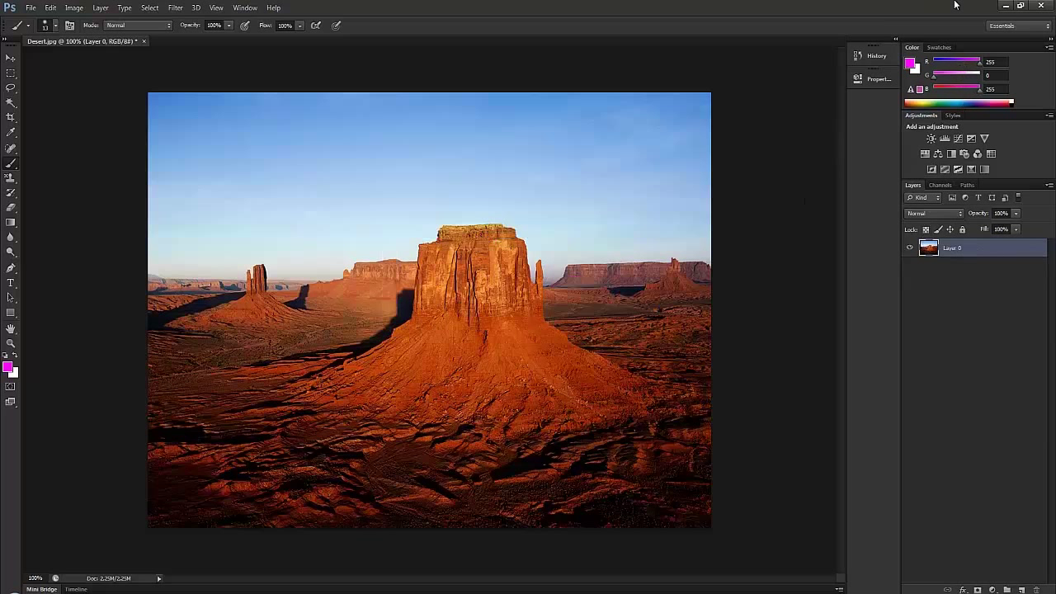
- Review the full list of the document's history states, and check the properties of Layer 0
left_click(873, 60)
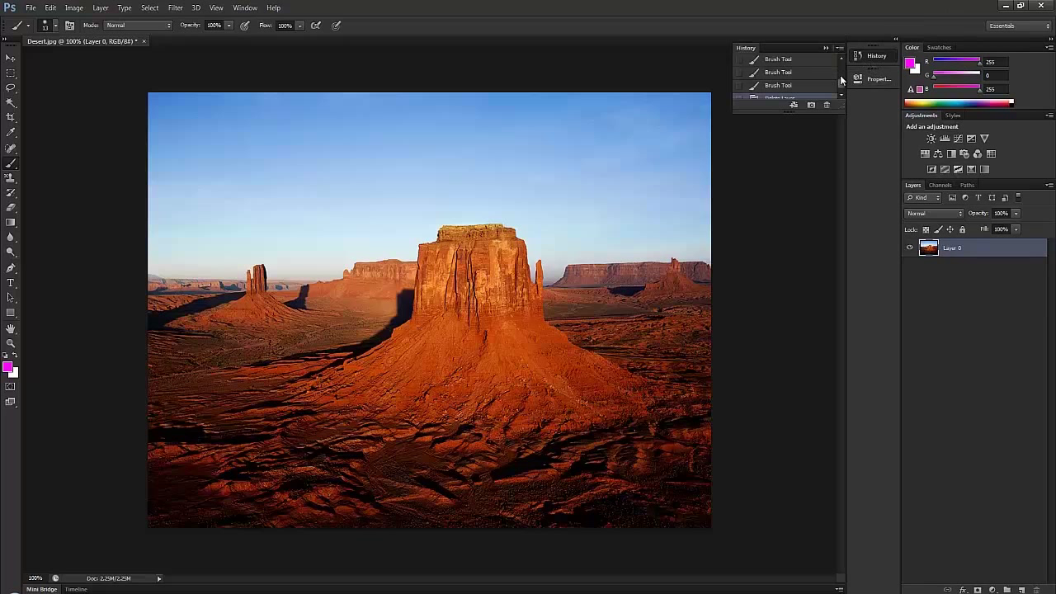
left_click_drag(825, 109, 825, 415)
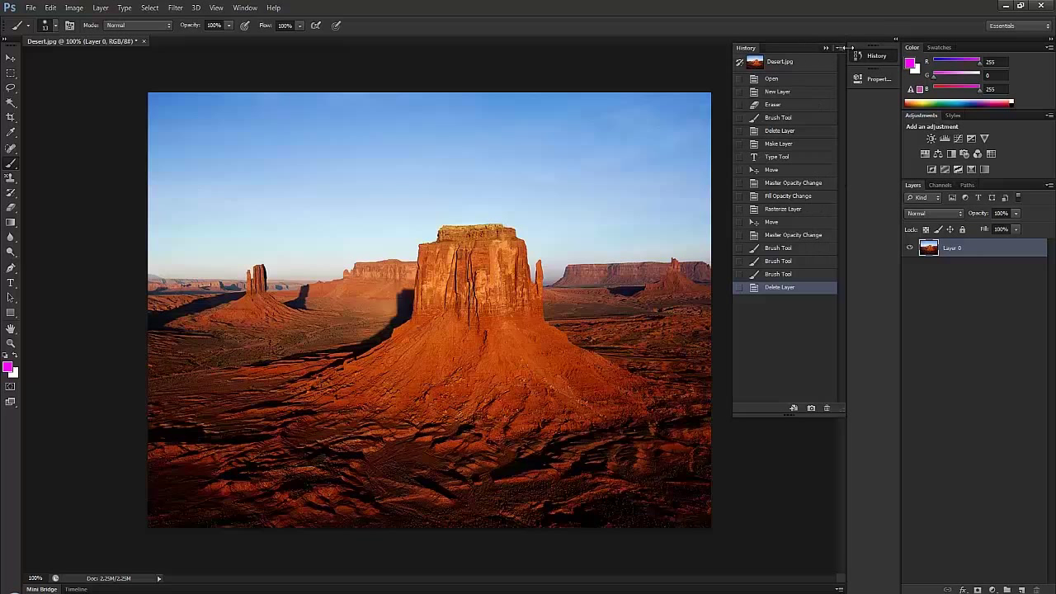
left_click(881, 56)
left_click(875, 80)
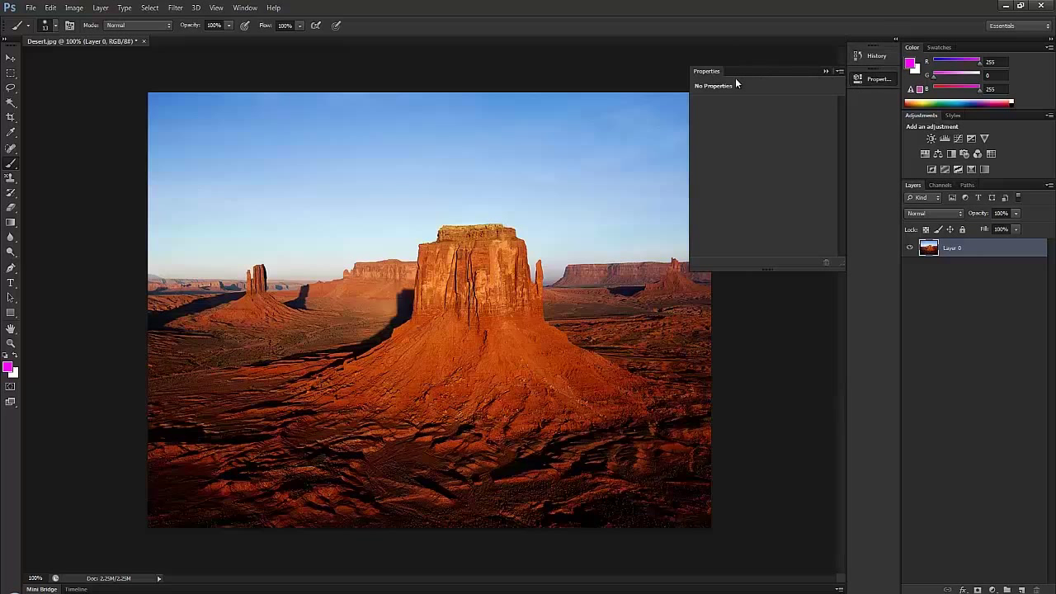
- Inspect the image's Blue, Green and Red channels individually, return to the RGB composite, and check the document's paths
left_click(941, 185)
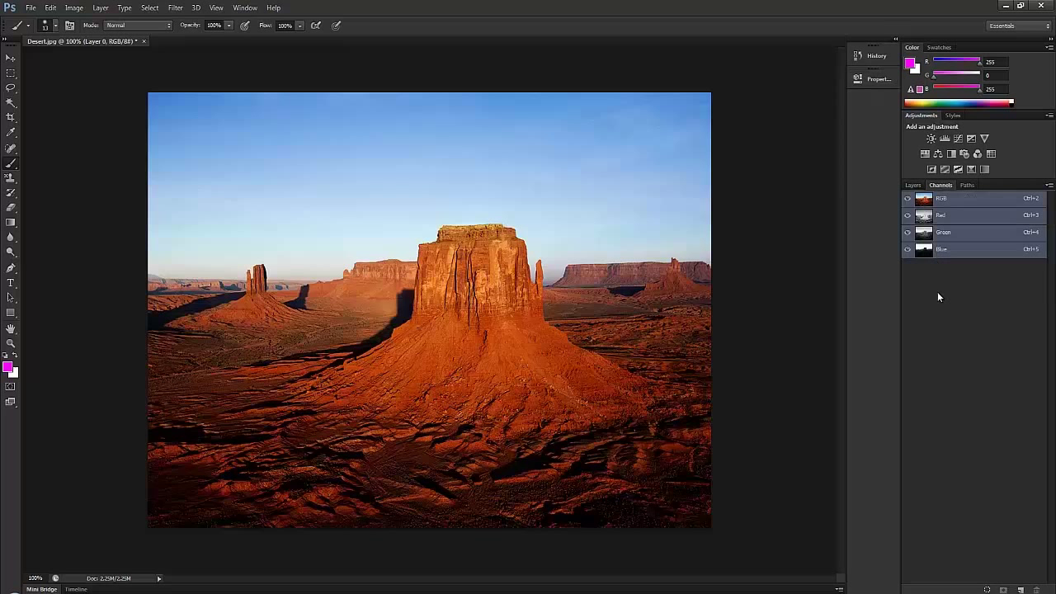
left_click(942, 252)
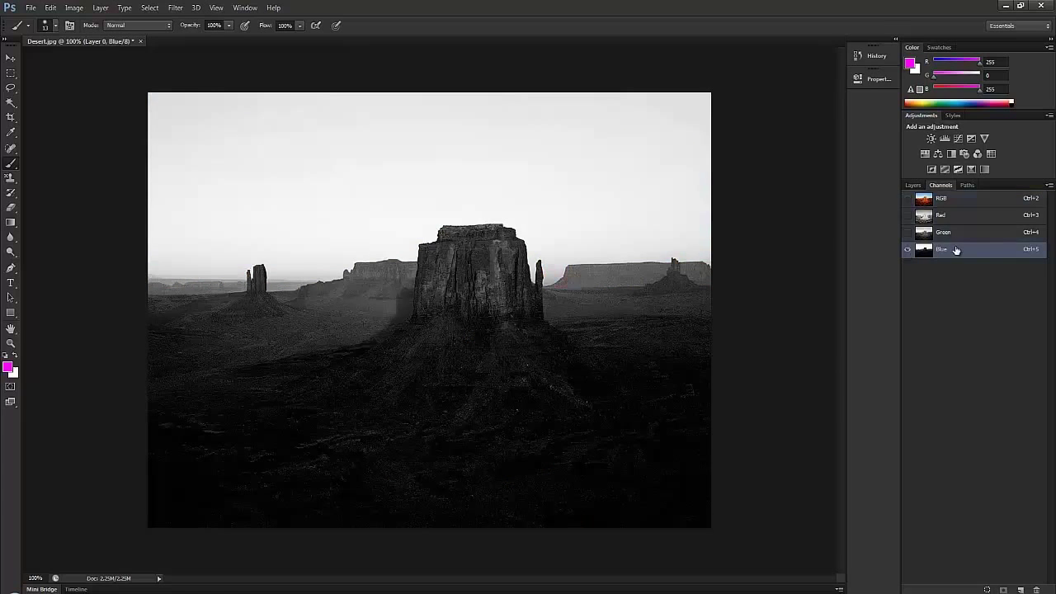
left_click(959, 236)
left_click(970, 218)
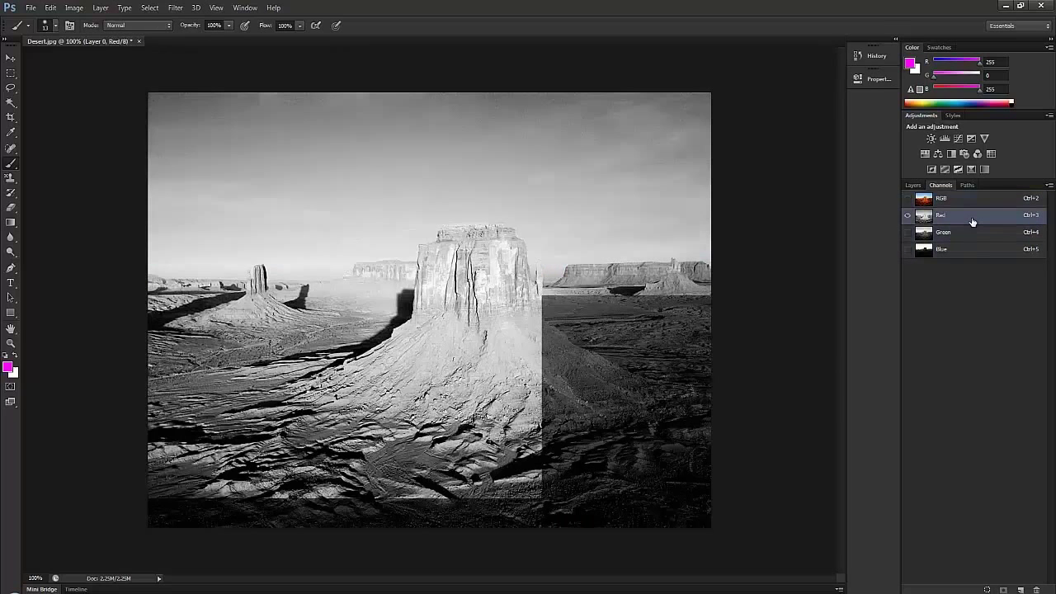
left_click(965, 206)
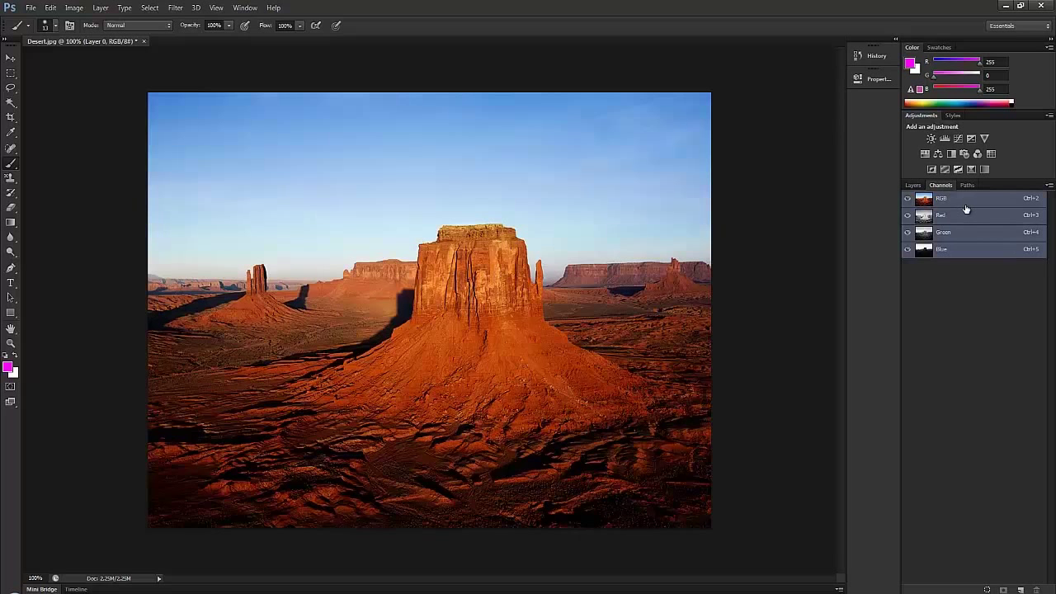
left_click(967, 186)
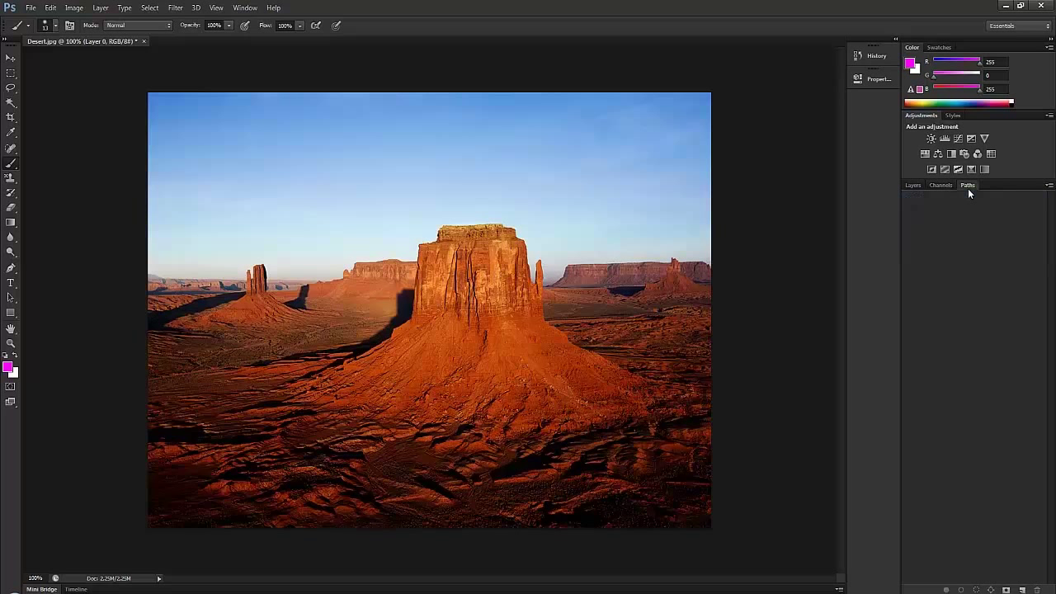
left_click(916, 186)
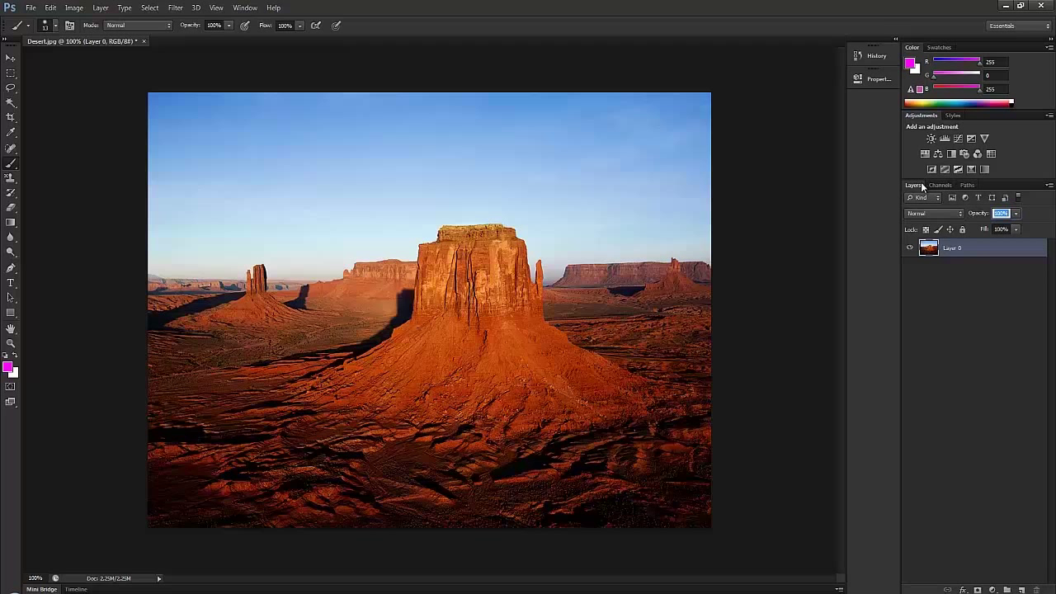
- Turn off the Move tool's transform controls, try scaling Layer 0 down from a corner with Free Transform, and cancel the transform
left_click(10, 58)
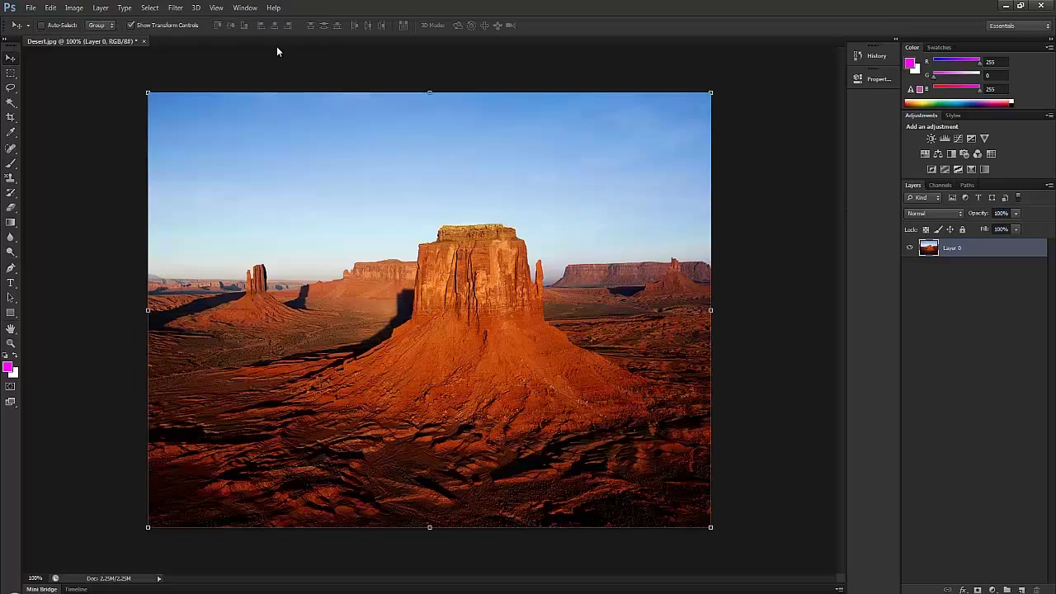
left_click(130, 25)
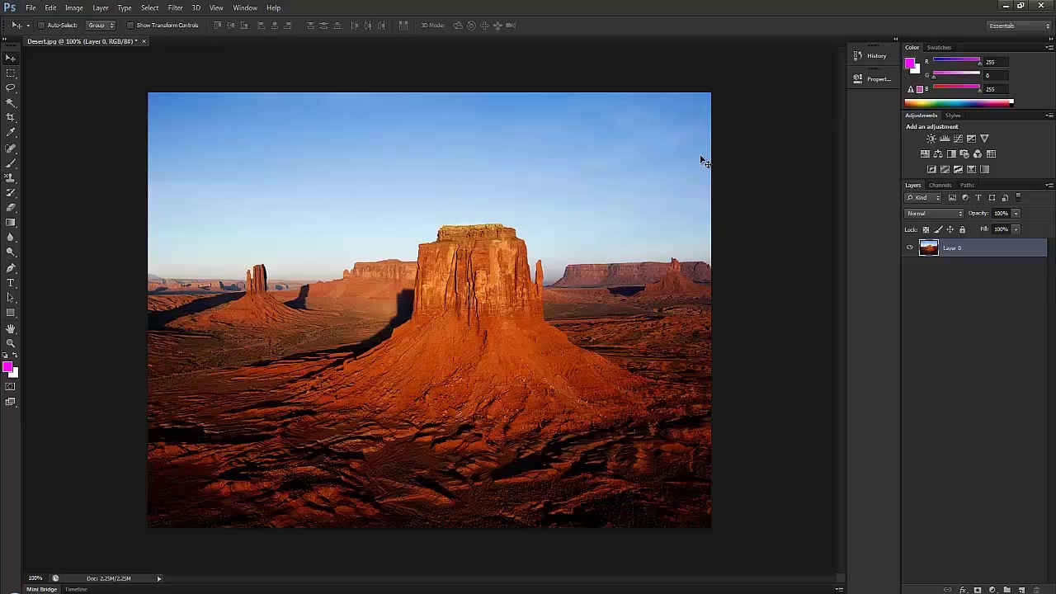
key("ctrl+t")
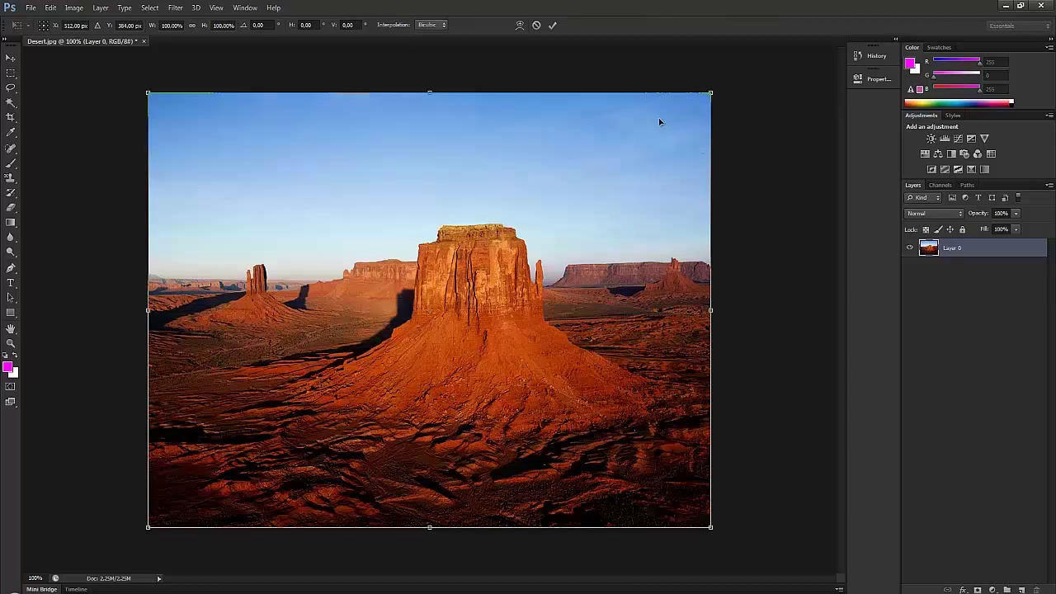
left_click_drag(711, 94, 563, 211)
left_click(536, 26)
- Turn the Move tool's transform controls back on, try shrinking Layer 0 towards its lower-left corner, and cancel the transform
left_click(149, 28)
left_click_drag(640, 115, 212, 307)
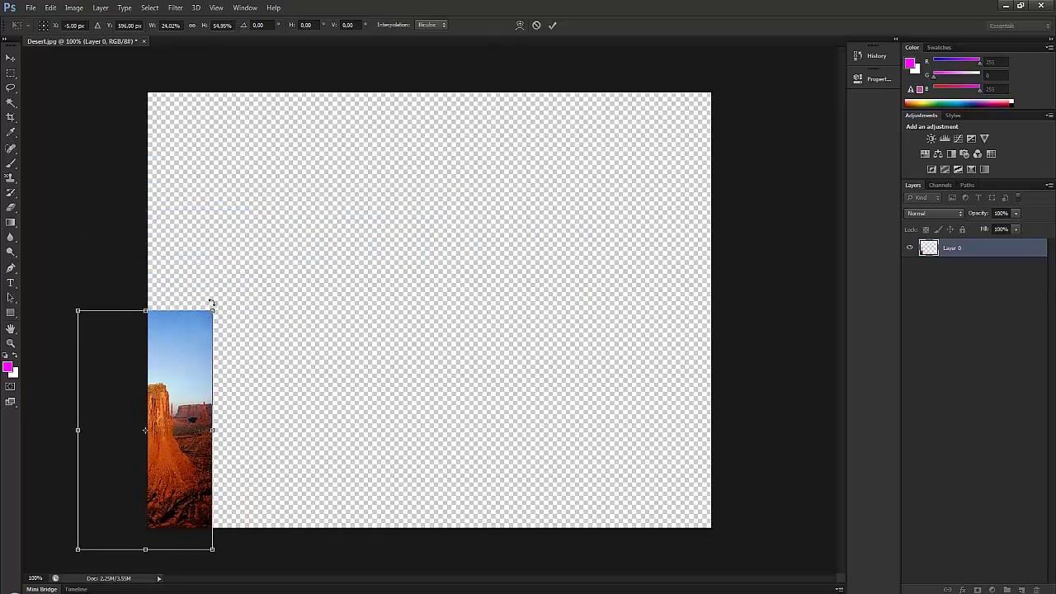
key("ctrl+z")
left_click(537, 26)
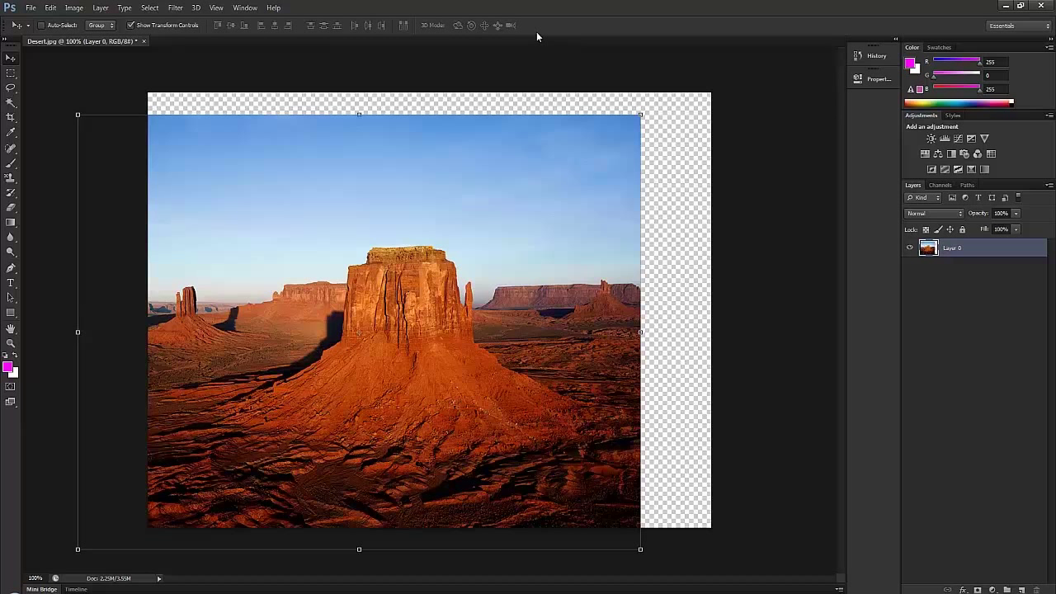
- Revert the document to the last Delete Layer history state, before Layer 0 was moved
left_click(866, 58)
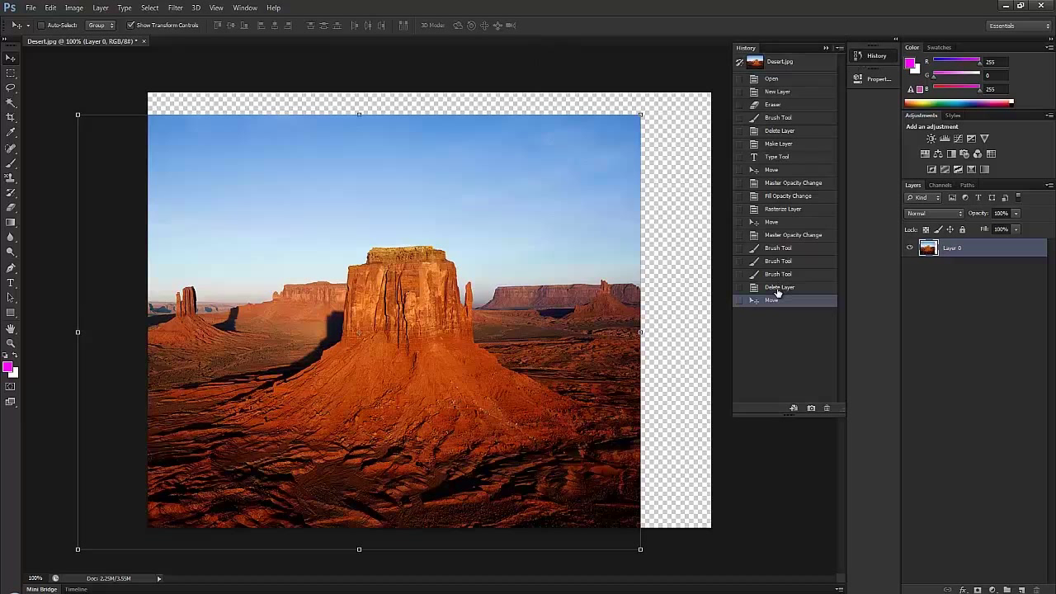
left_click(778, 287)
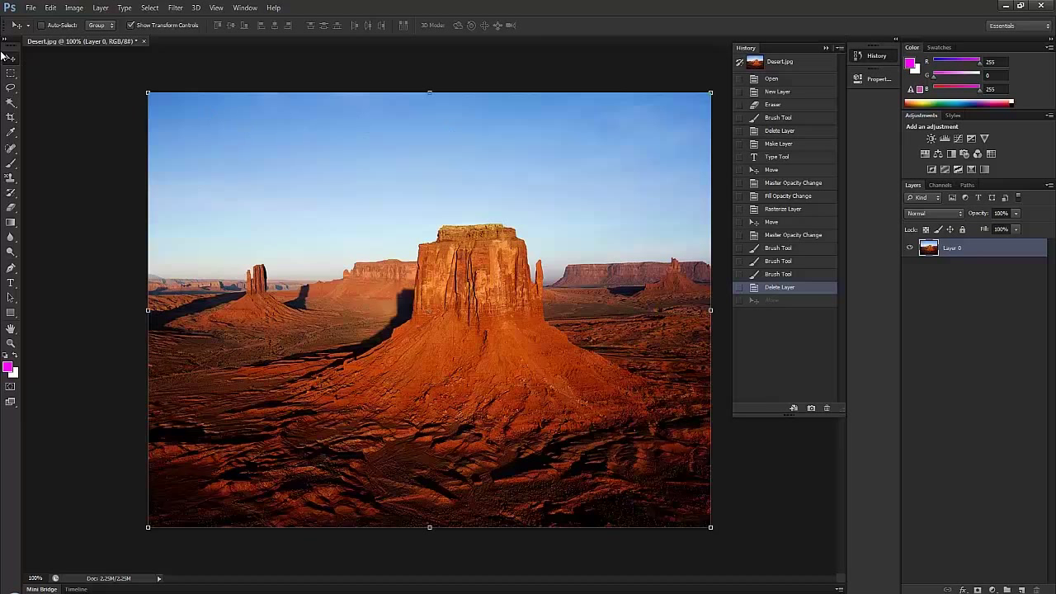
left_click(886, 58)
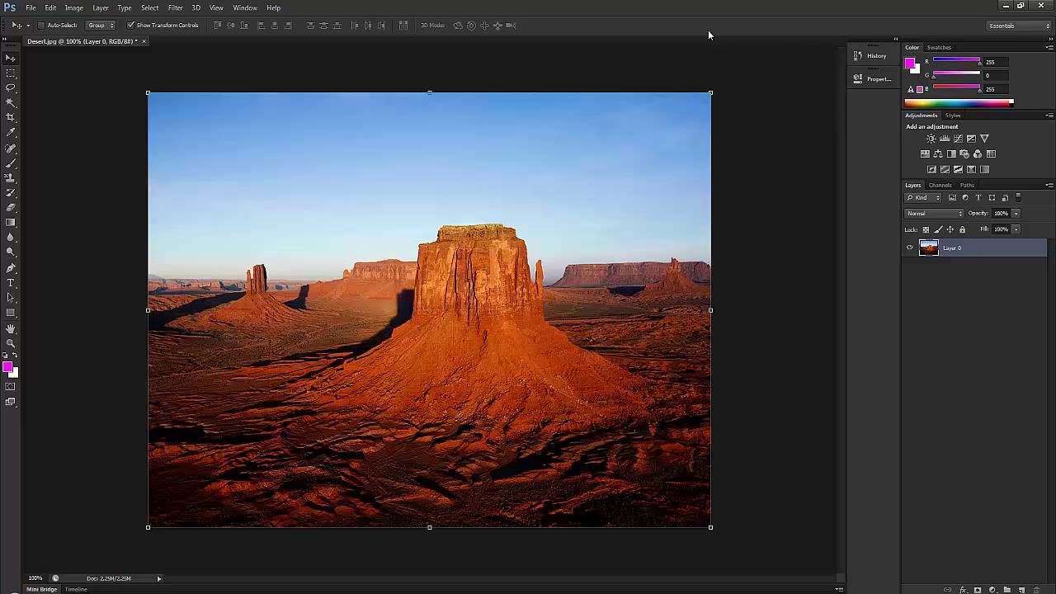
- Select the upper part of the central butte with a rectangular marquee
left_click(11, 73)
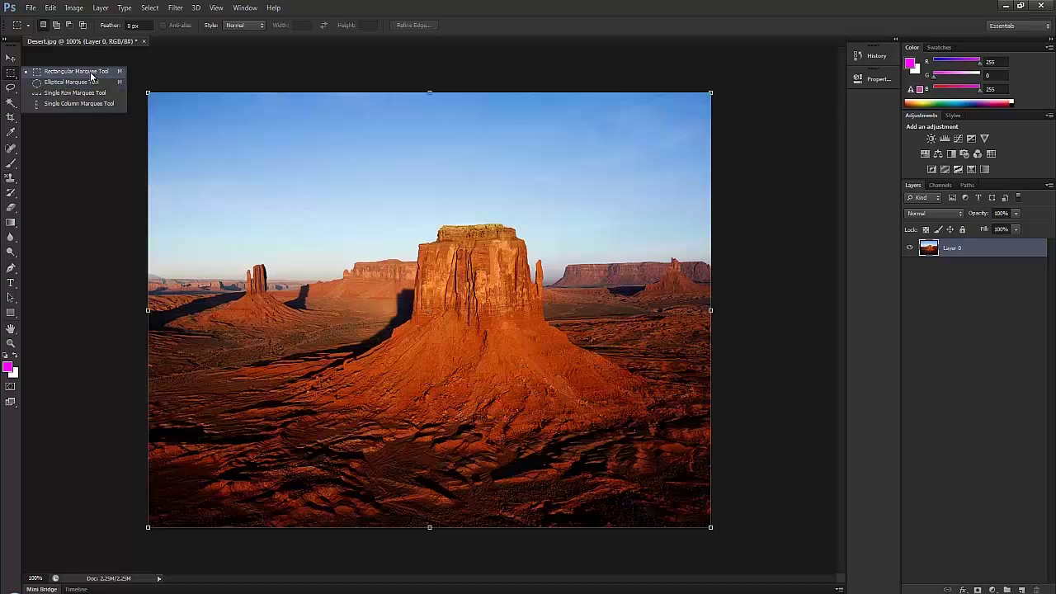
left_click(89, 83)
left_click_drag(399, 205, 569, 322)
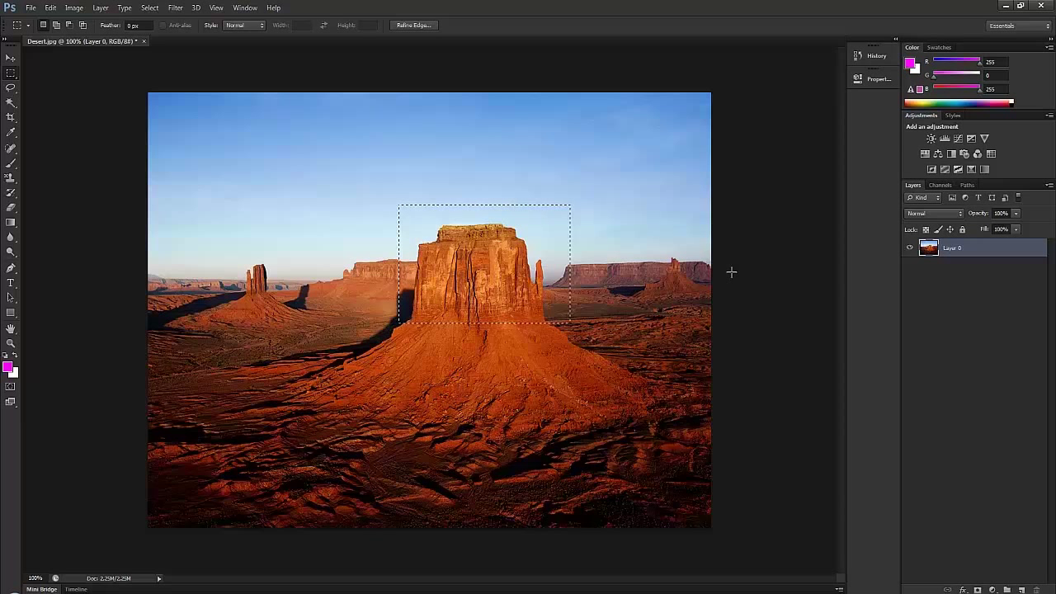
- Test magenta Brush strokes and a deletion inside the rectangular selection, undoing each change
left_click(11, 164)
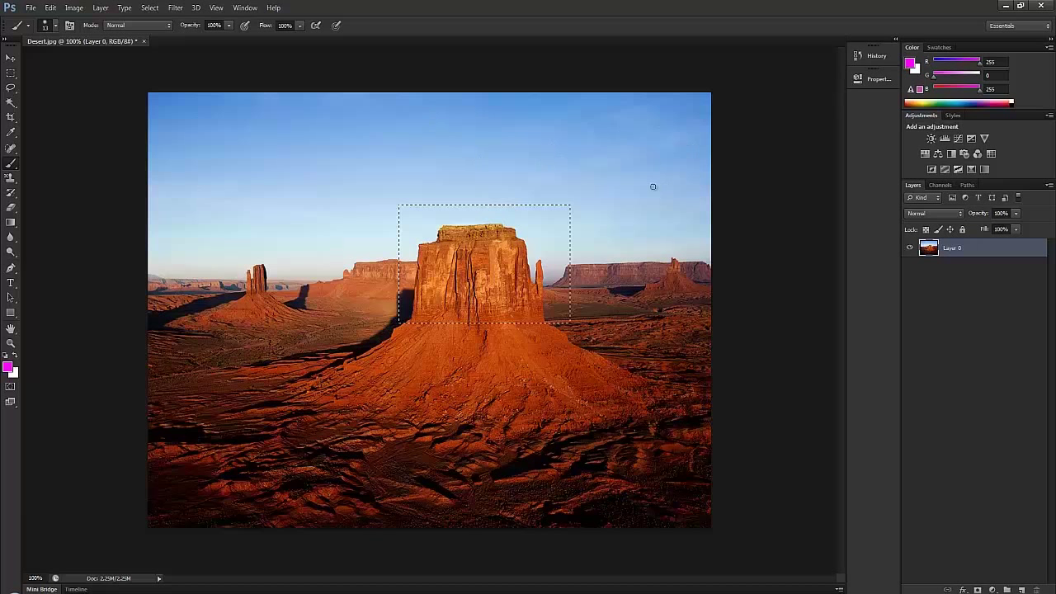
mouse_move(568, 218)
left_mouse_down()
mouse_move(528, 289)
mouse_move(477, 287)
left_mouse_up()
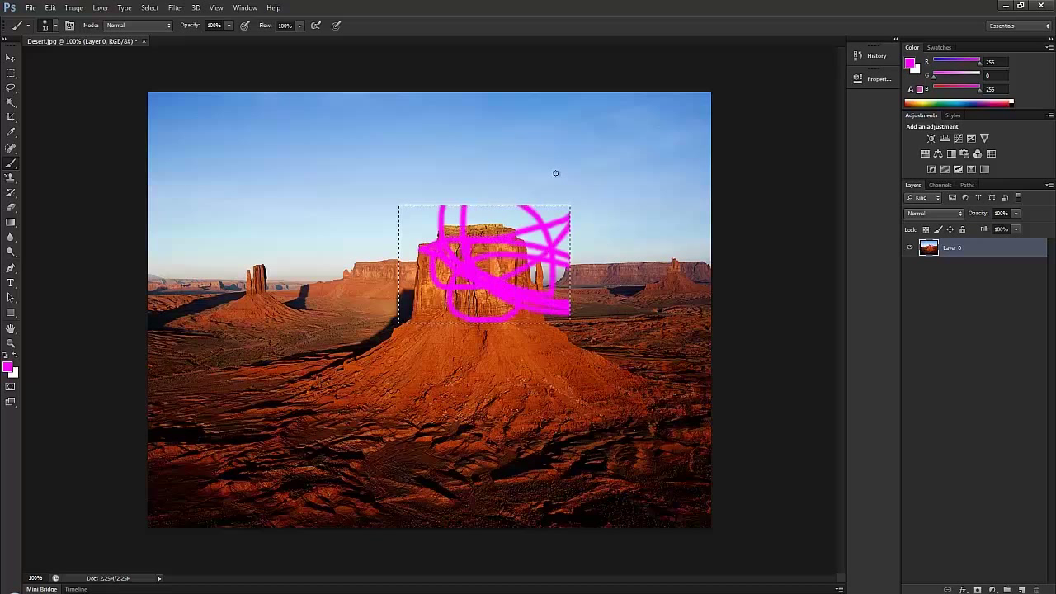
key("ctrl+z")
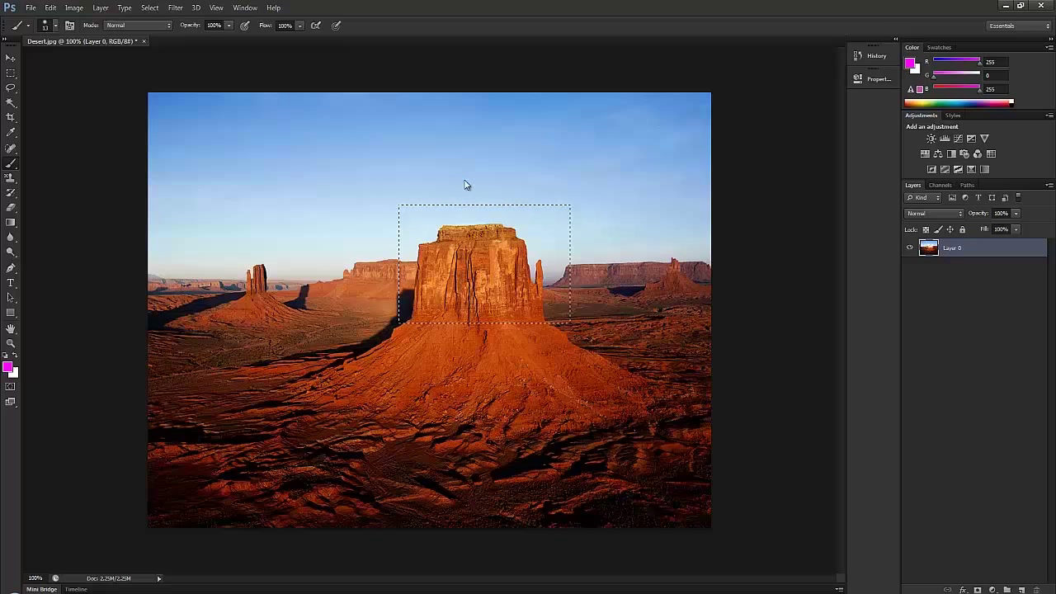
key("Delete")
key("ctrl+z")
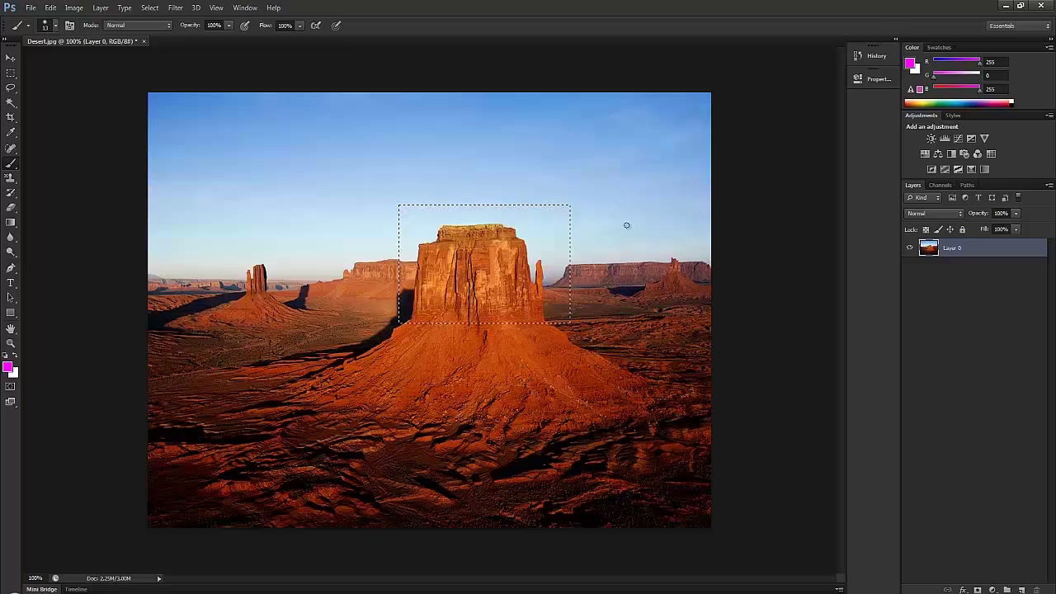
- Copy the rectangular selection to a new layer, view it alone by toggling Layer 0's visibility, and delete the new layer
key("ctrl+j")
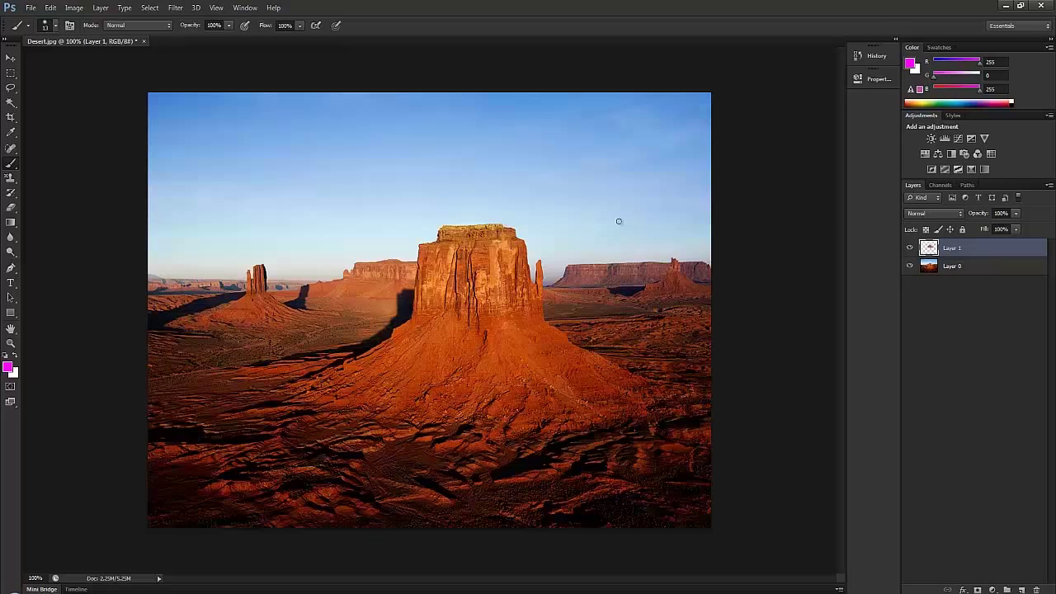
left_click(909, 266)
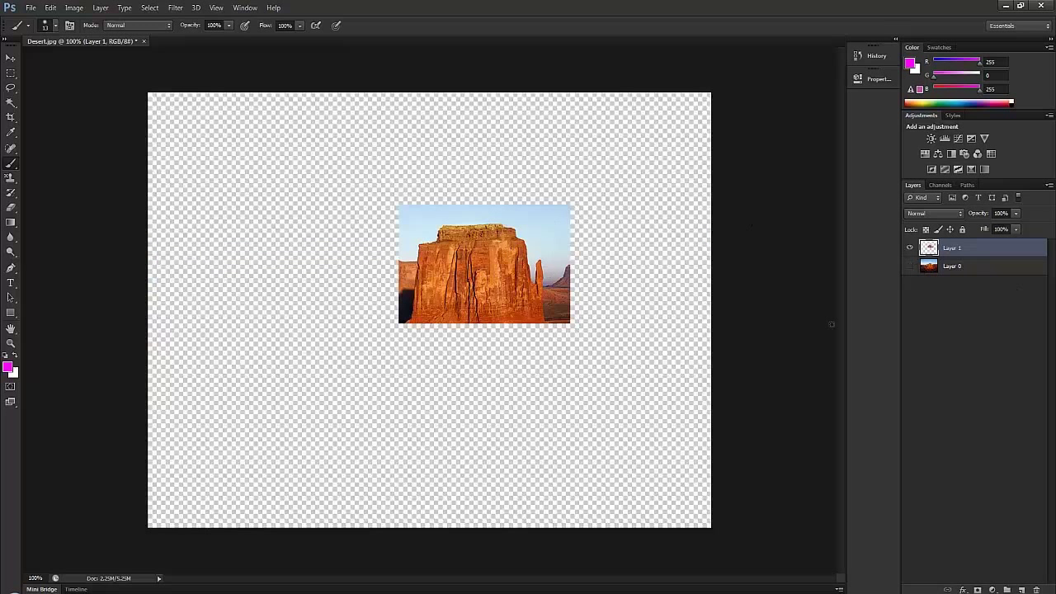
left_click(909, 265)
key("Delete")
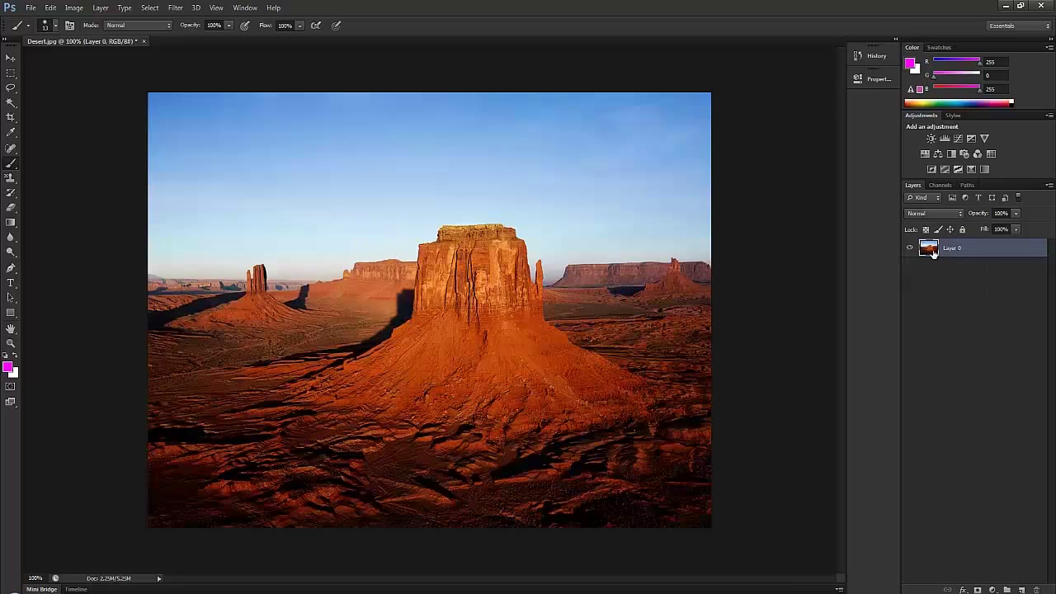
- Try large elliptical marquee selections across the butte, leaving no area selected
left_click_drag(9, 74, 58, 82)
left_click_drag(337, 153, 826, 371)
left_click_drag(825, 371, 853, 377)
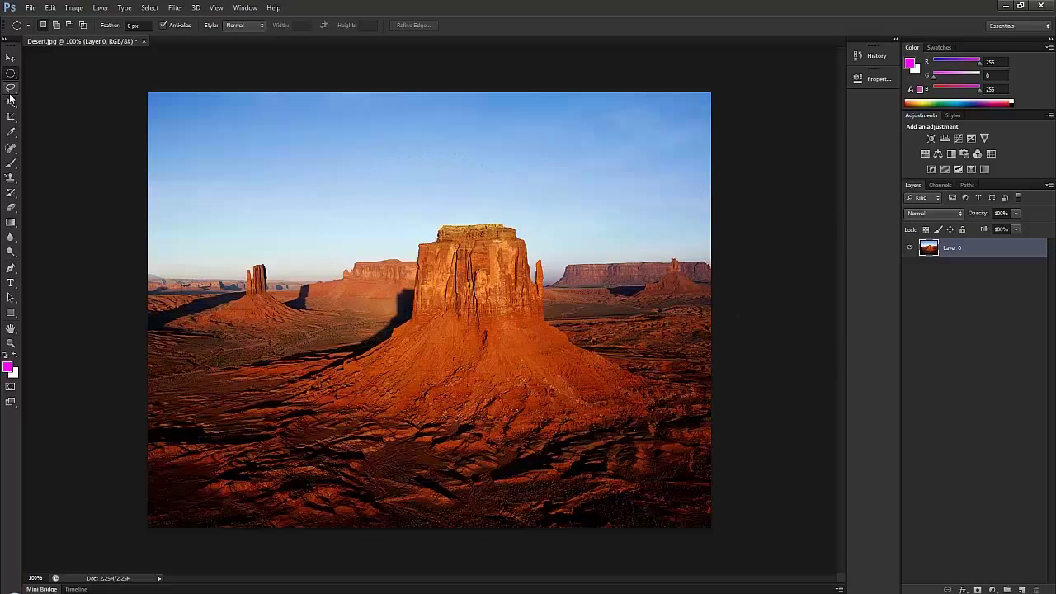
- Draw a freehand Lasso selection around the whole central butte, including its sloping base
left_click(9, 92)
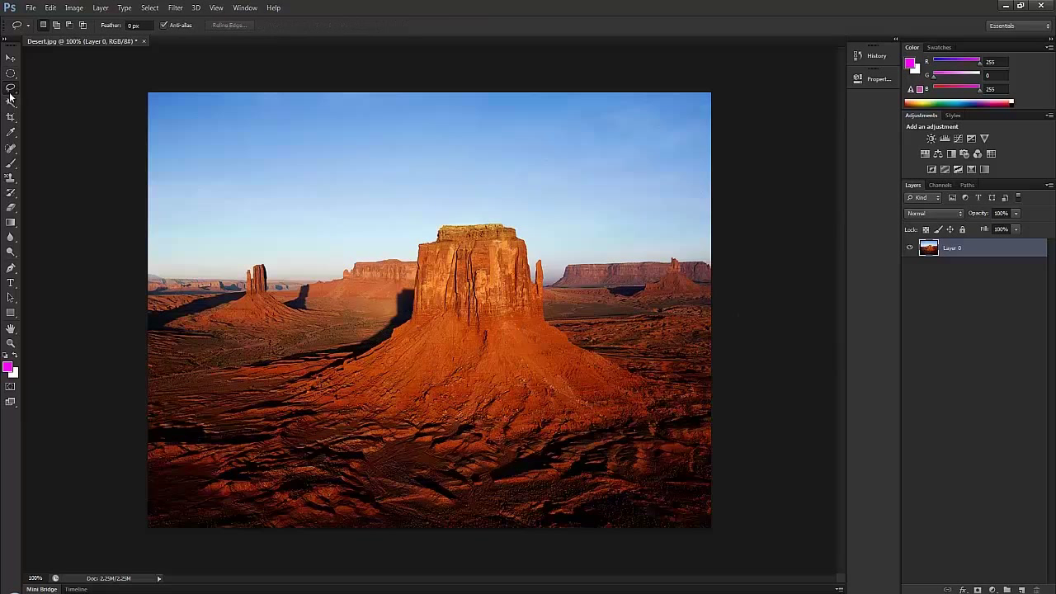
right_click(10, 94)
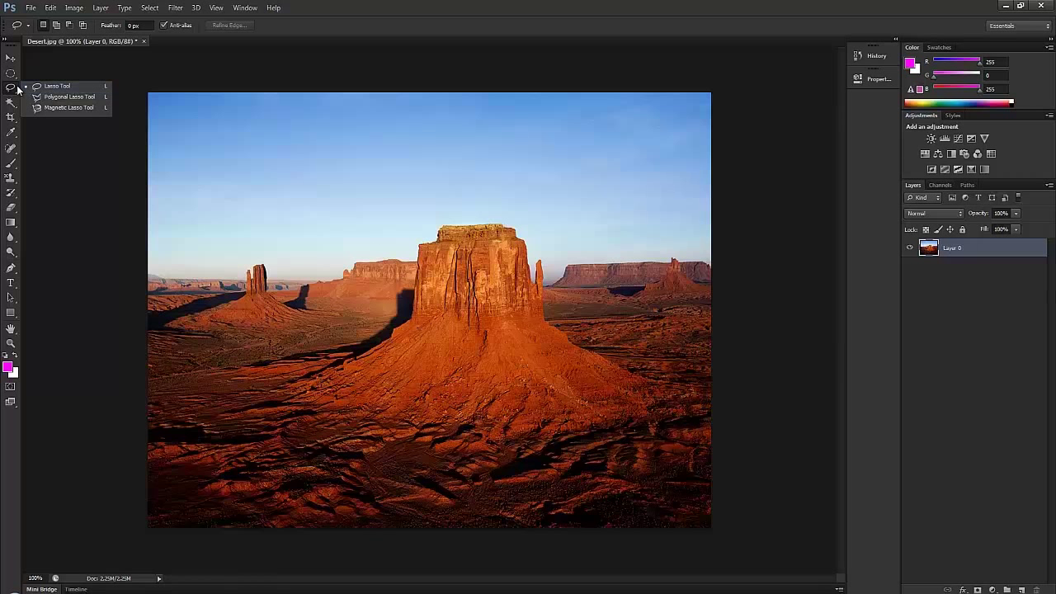
left_click(12, 90)
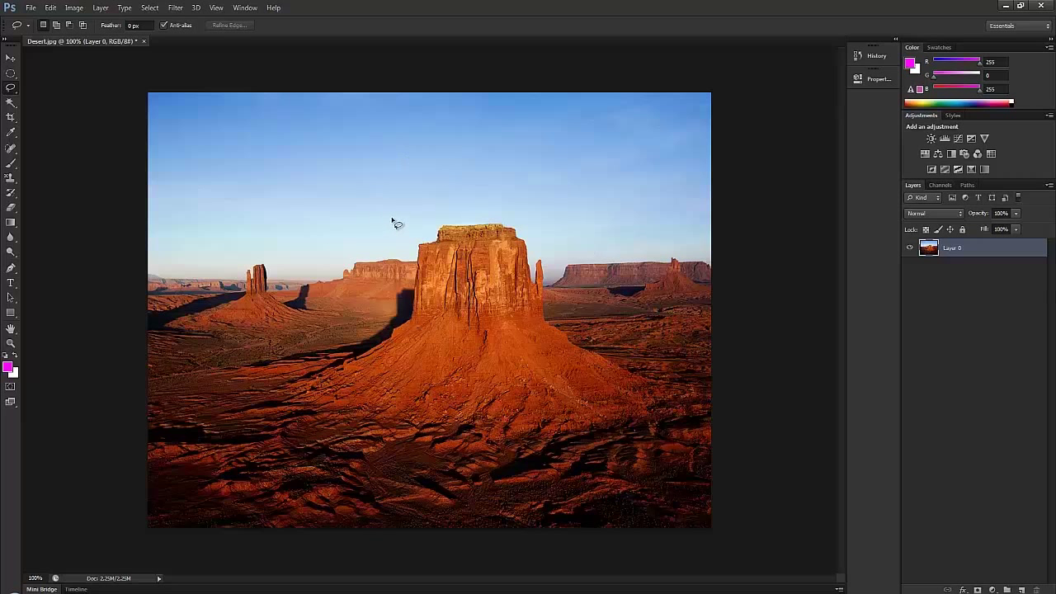
mouse_move(557, 218)
left_mouse_down()
mouse_move(498, 193)
mouse_move(417, 185)
mouse_move(360, 195)
mouse_move(339, 246)
mouse_move(346, 307)
mouse_move(311, 325)
left_mouse_up()
left_click(303, 308)
mouse_move(280, 379)
left_mouse_down()
mouse_move(380, 330)
mouse_move(419, 225)
mouse_move(500, 213)
mouse_move(539, 220)
mouse_move(532, 276)
mouse_move(550, 247)
mouse_move(552, 318)
mouse_move(653, 356)
mouse_move(672, 418)
mouse_move(445, 435)
mouse_move(315, 410)
mouse_move(272, 386)
left_mouse_up()
- Try moving the lassoed butte up into the sky, and undo the move
left_click(10, 58)
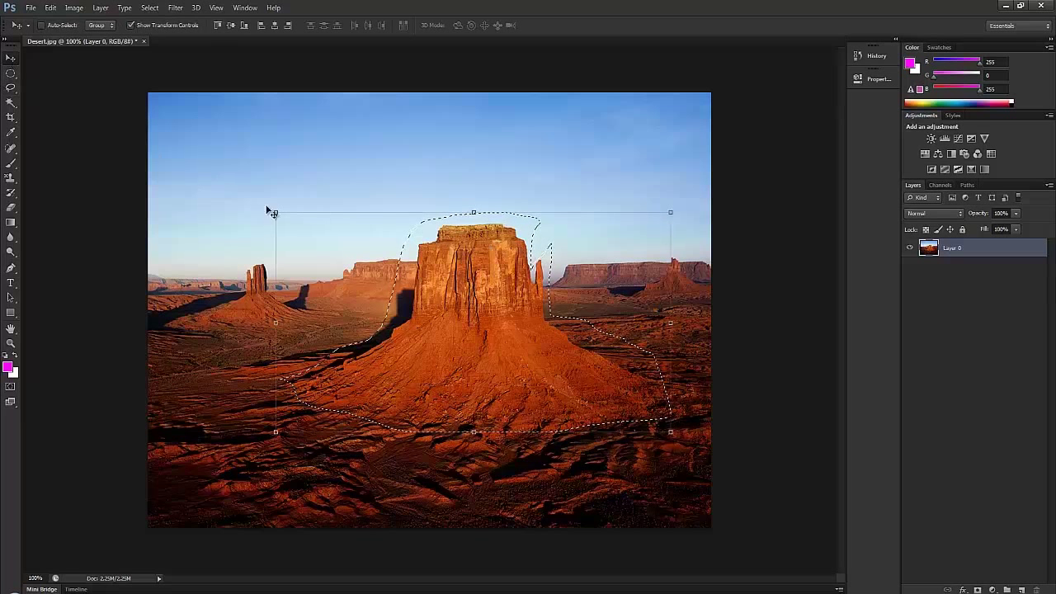
left_click_drag(483, 267, 467, 191)
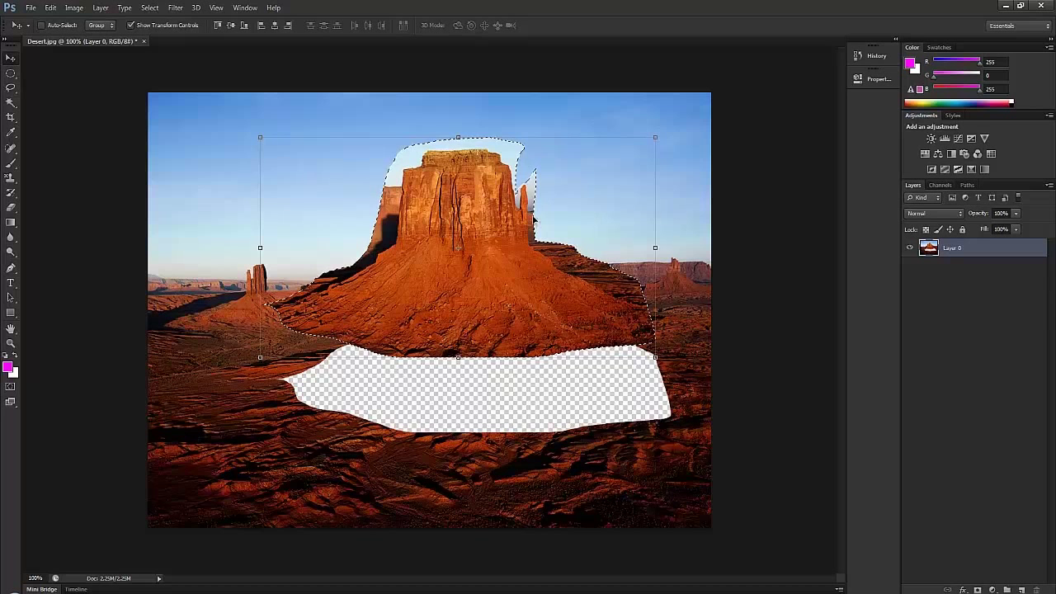
key("ctrl+z")
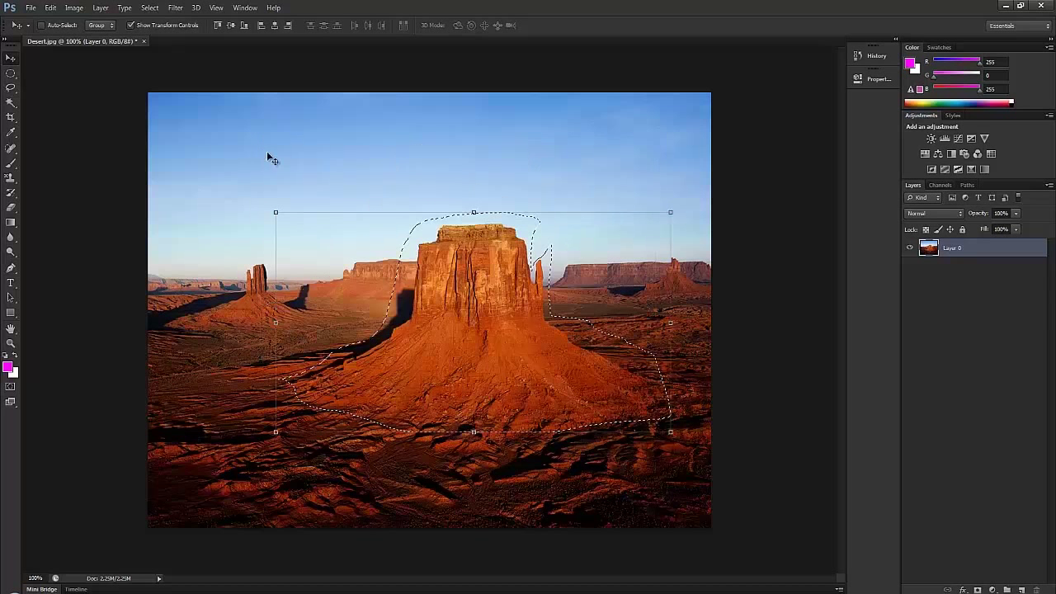
- Clear the freehand selection and enclose the central butte in a four-sided Polygonal Lasso selection
left_click(10, 88)
right_click(15, 89)
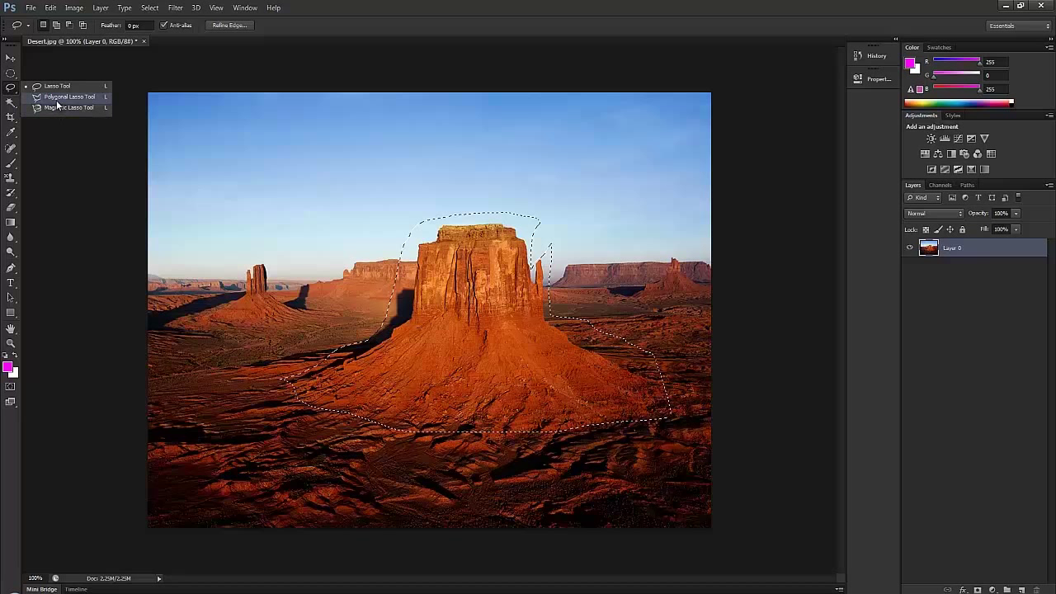
left_click(66, 101)
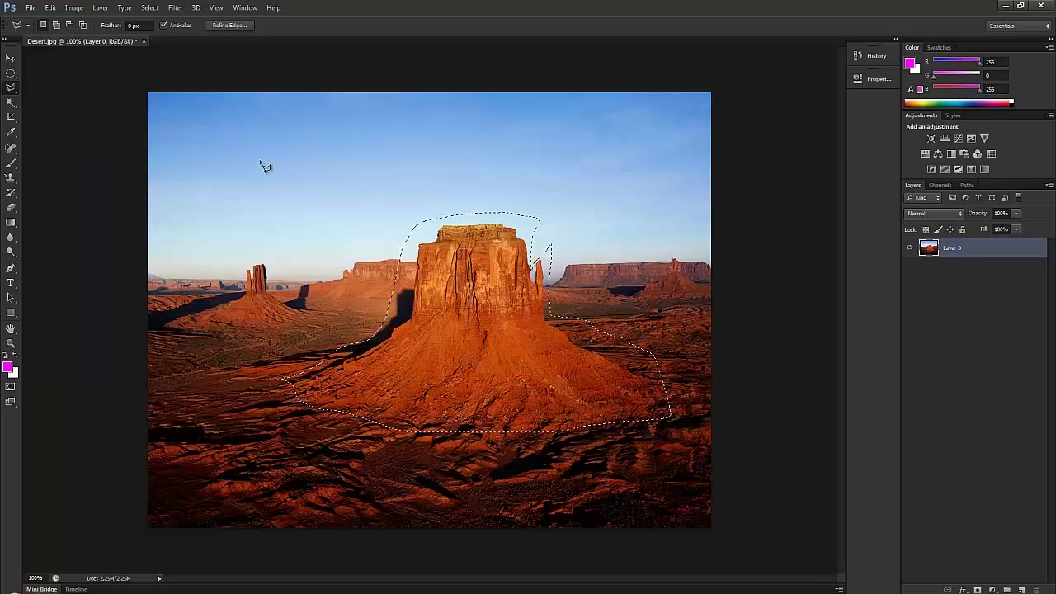
key("ctrl+d")
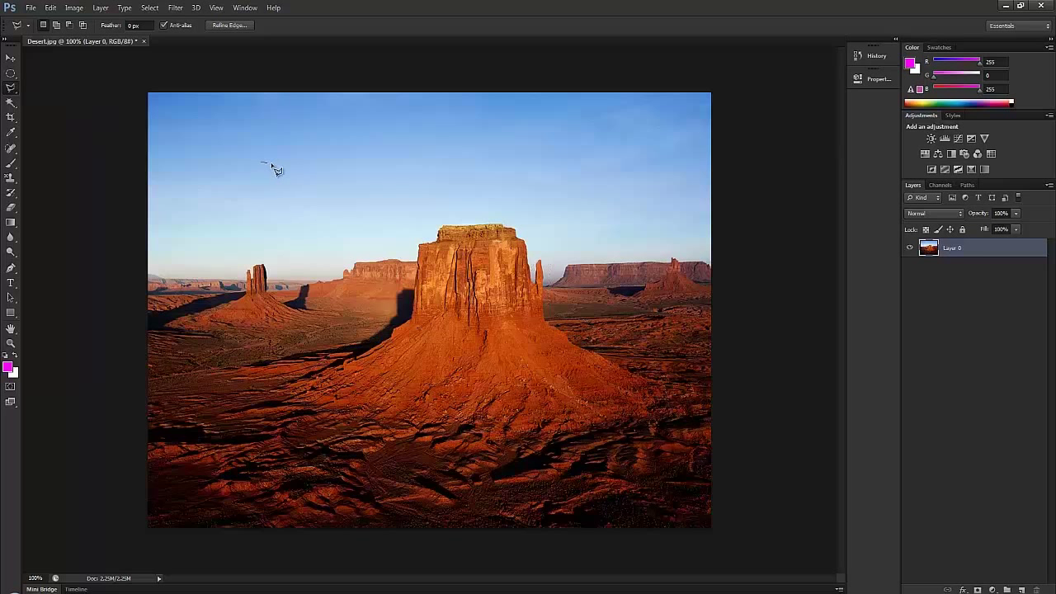
left_click(260, 161)
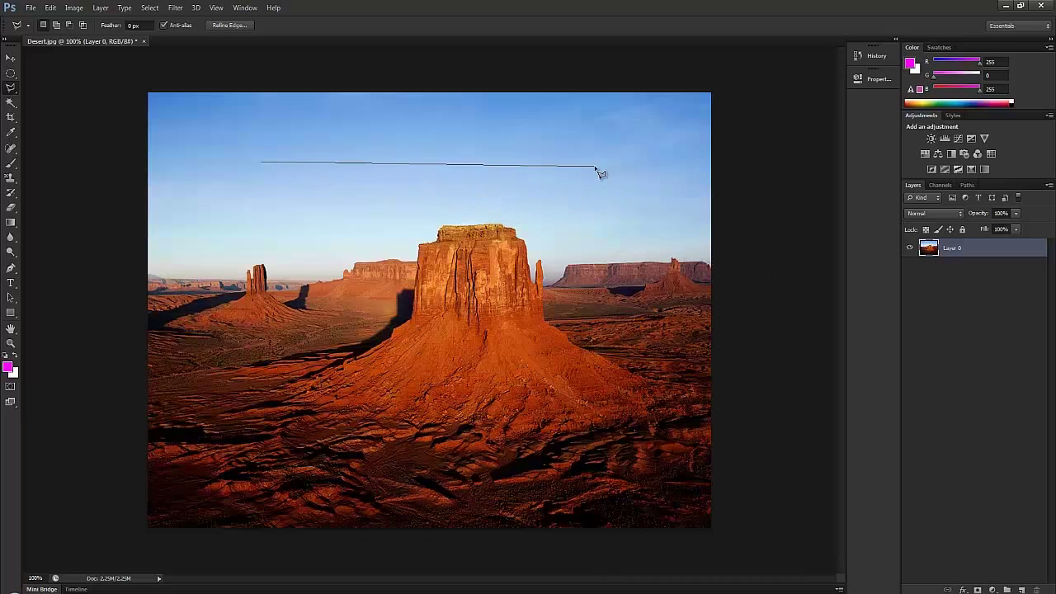
left_click(695, 100)
left_click(675, 457)
left_click(238, 414)
left_click(262, 165)
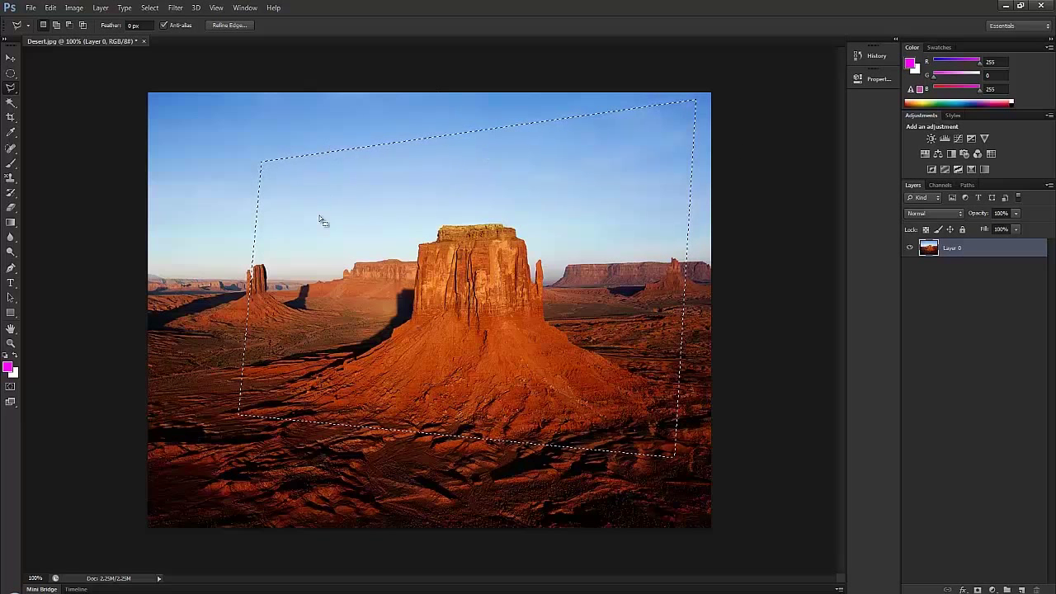
- Replace the four-sided selection with an irregular zigzag Polygonal Lasso selection running from the upper-left sky across the butte
left_click(189, 98)
left_click(273, 284)
left_click(559, 261)
left_click(349, 165)
left_click(322, 299)
left_click(480, 363)
left_click(284, 178)
left_click(250, 303)
left_click(464, 169)
left_click(294, 148)
left_click(296, 299)
left_click(561, 282)
left_click(333, 189)
left_click(268, 301)
left_click(314, 146)
left_click(190, 102)
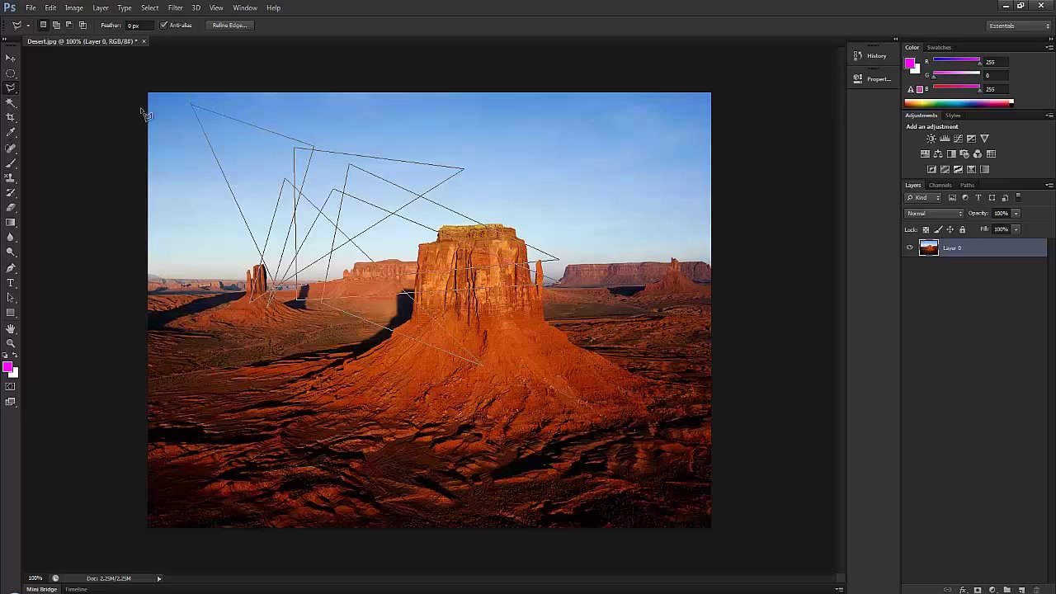
left_click(181, 111)
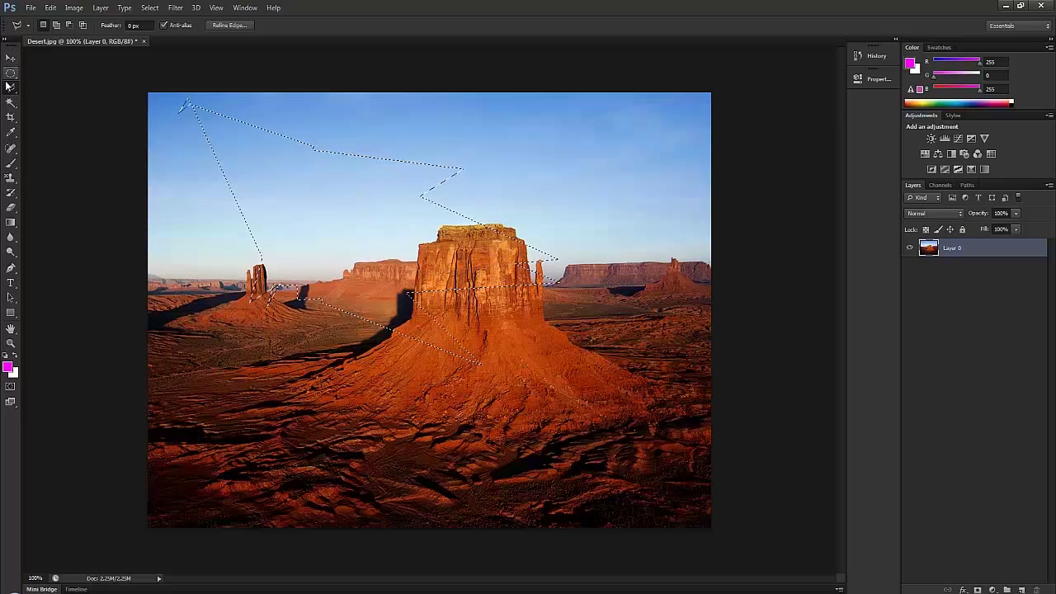
- Trace the butte's upper outline with the Magnetic Lasso and close the selection across its slope
right_click(10, 86)
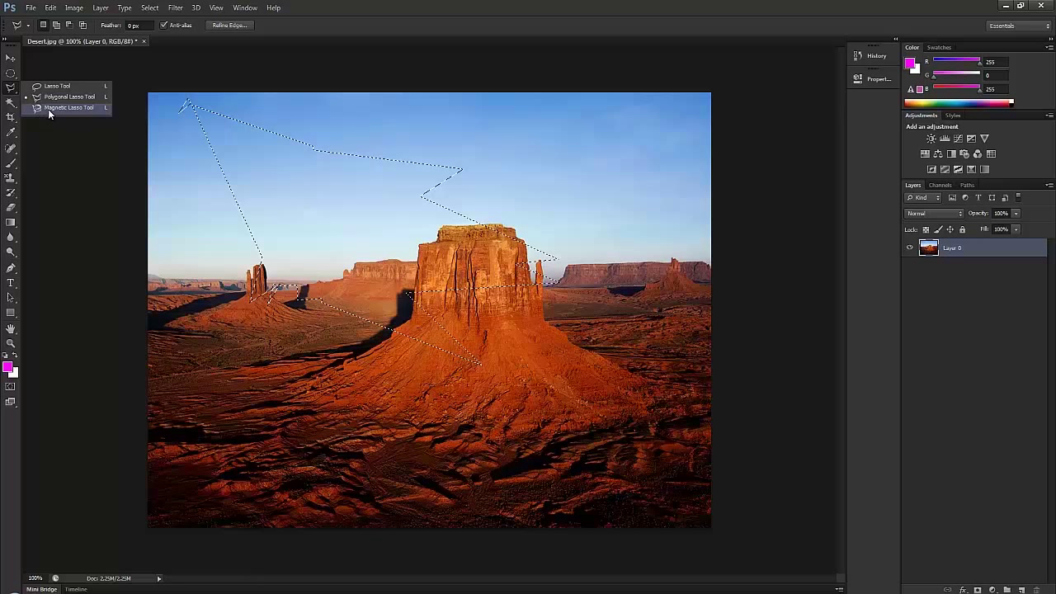
left_click(48, 108)
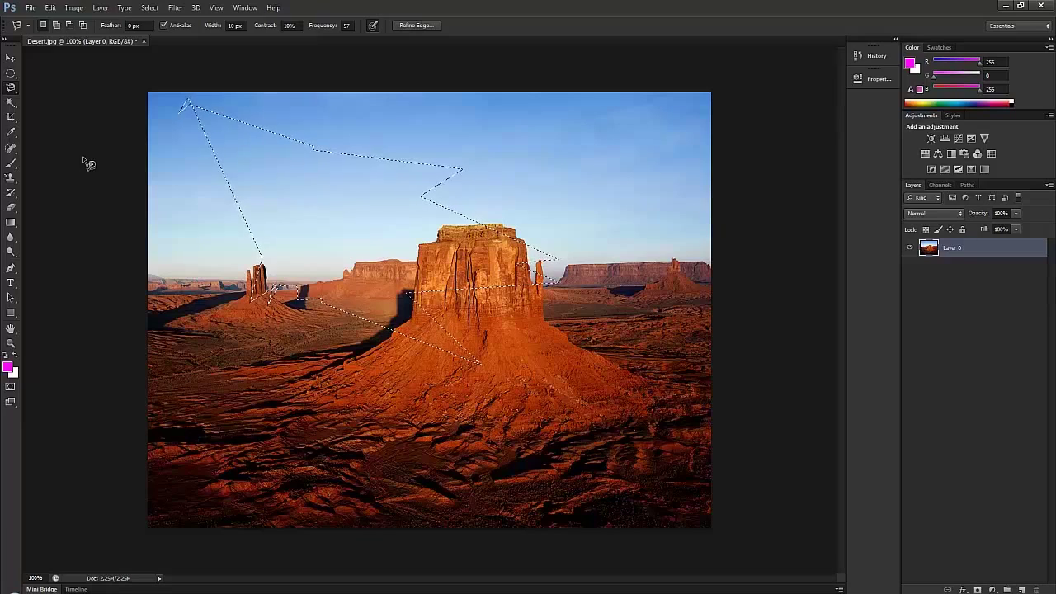
key("super")
key("super")
scroll(452, 355, "up", 5)
key("Escape")
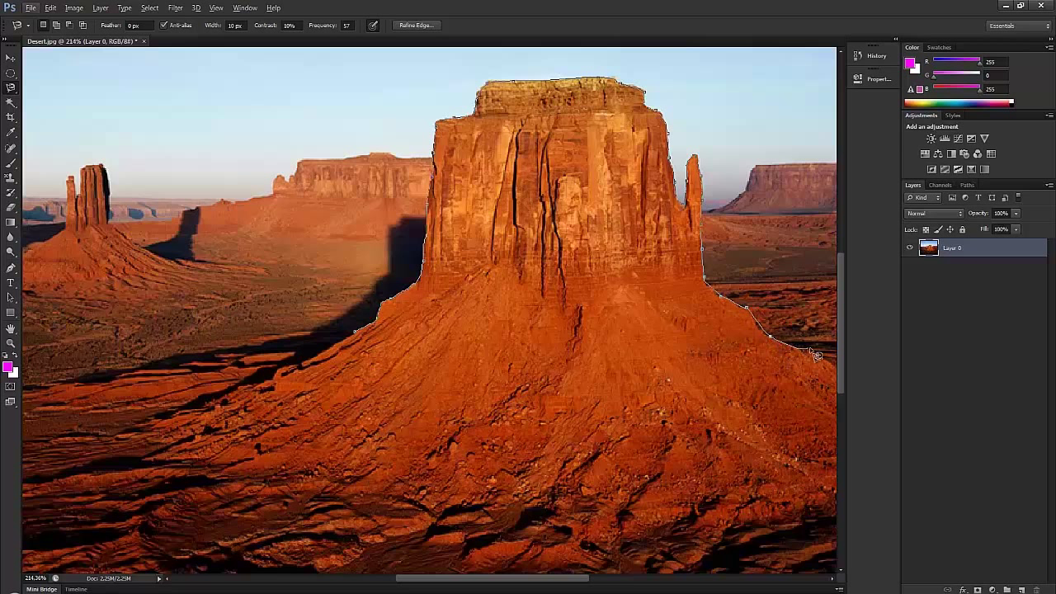
left_click(360, 339)
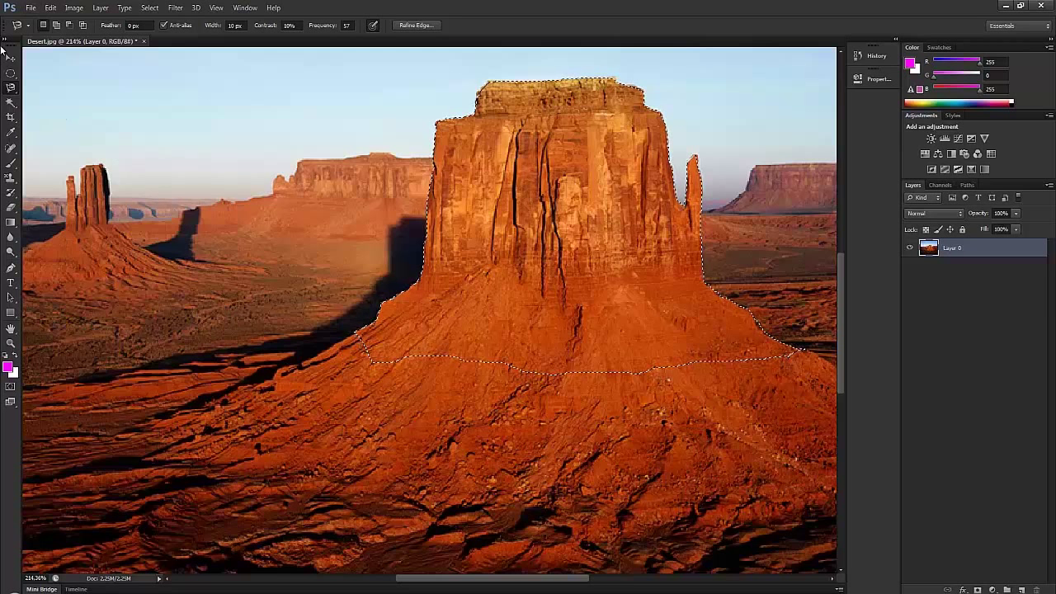
- Copy the selected butte onto a new layer and hide Layer 0 to isolate it
left_click(12, 61)
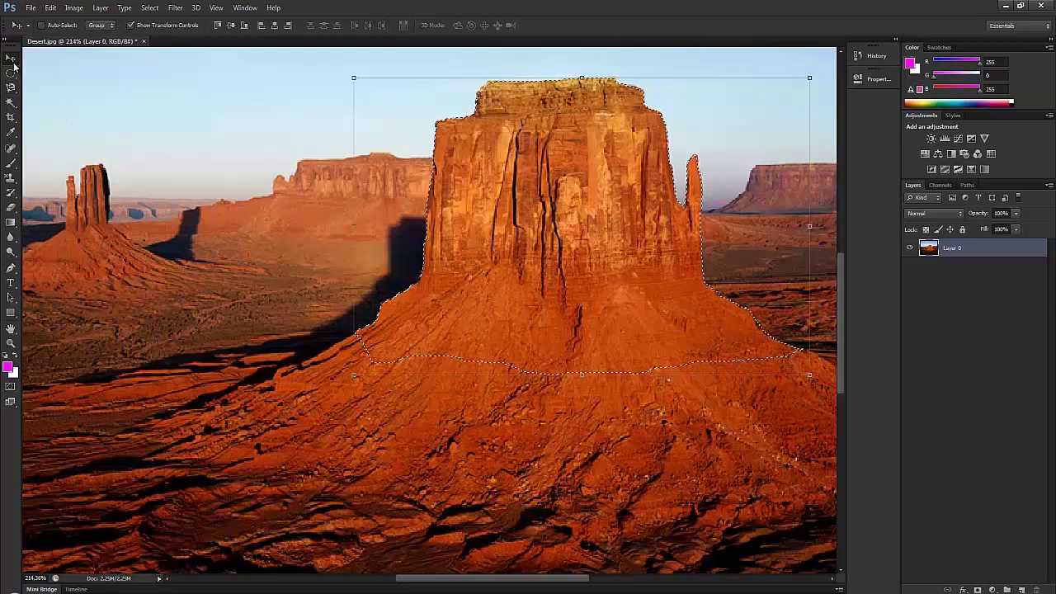
key("ctrl+j")
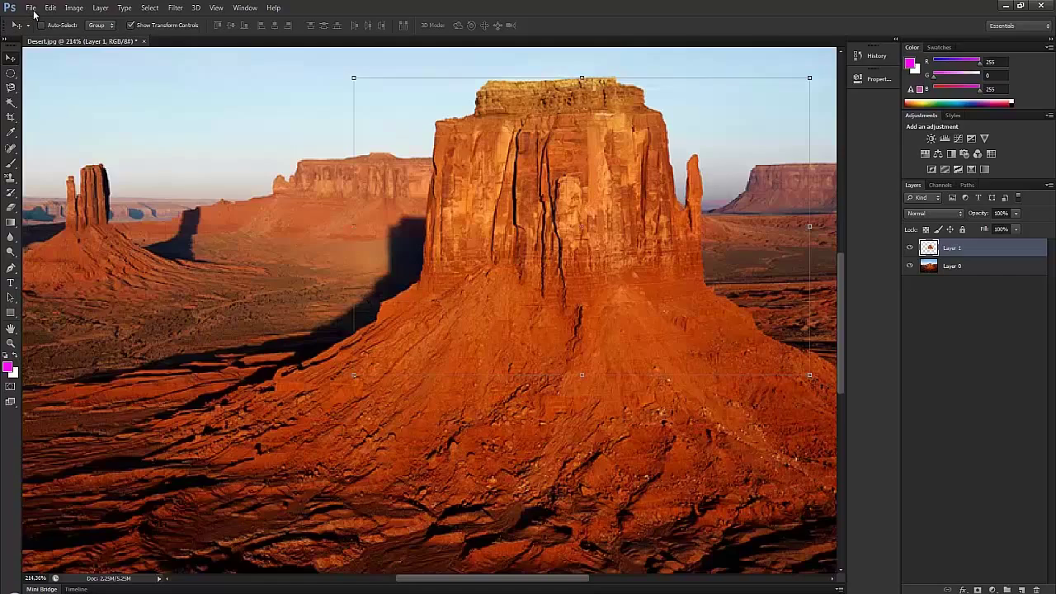
left_click(910, 266)
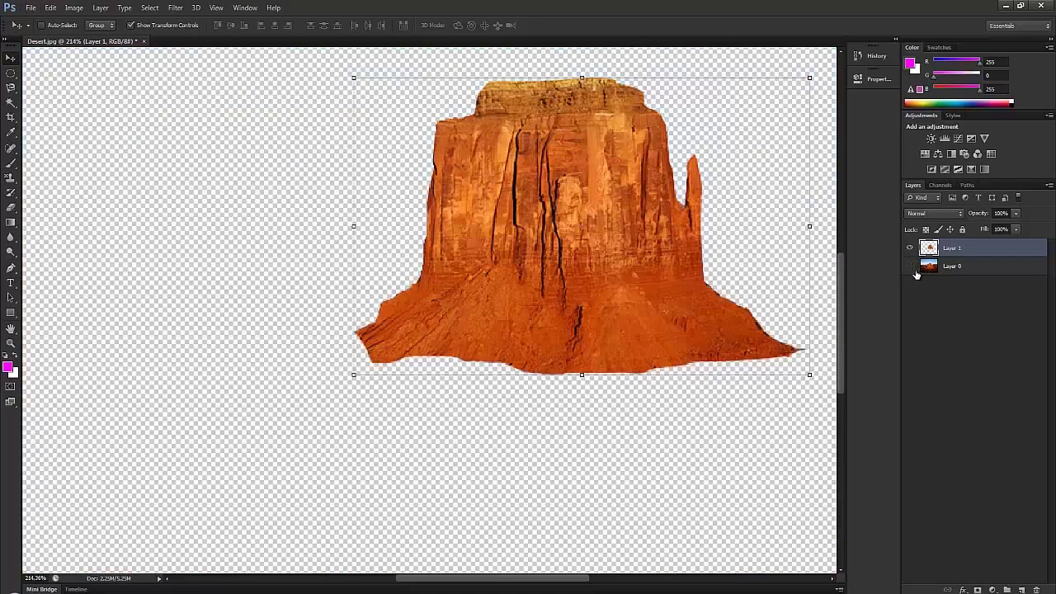
- Move the isolated butte up into the sky area and show Layer 0 again
left_click_drag(642, 189, 564, 188)
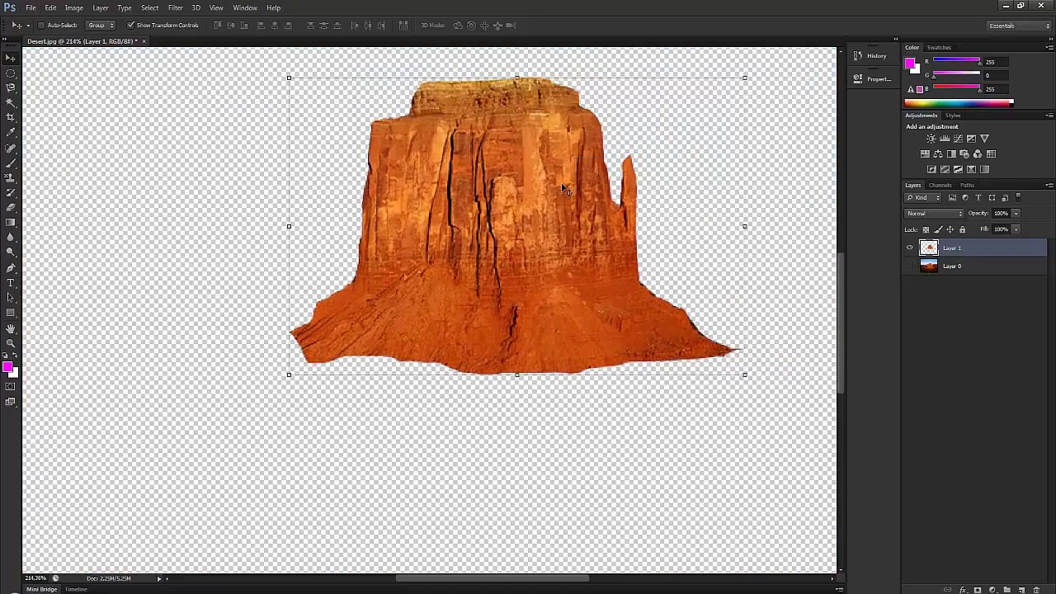
scroll(535, 180, "down", 5)
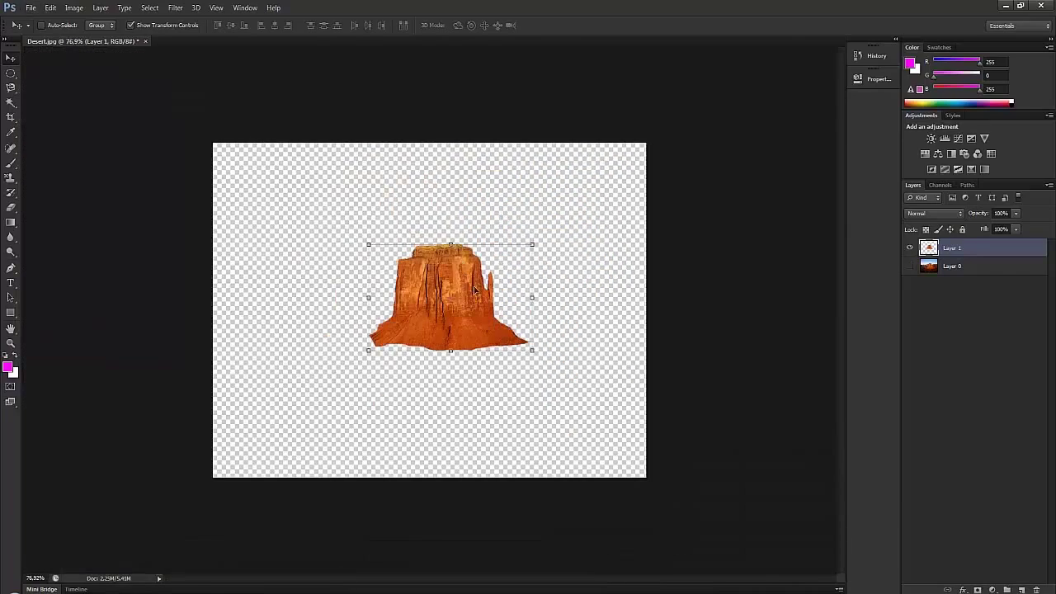
left_click_drag(476, 289, 461, 214)
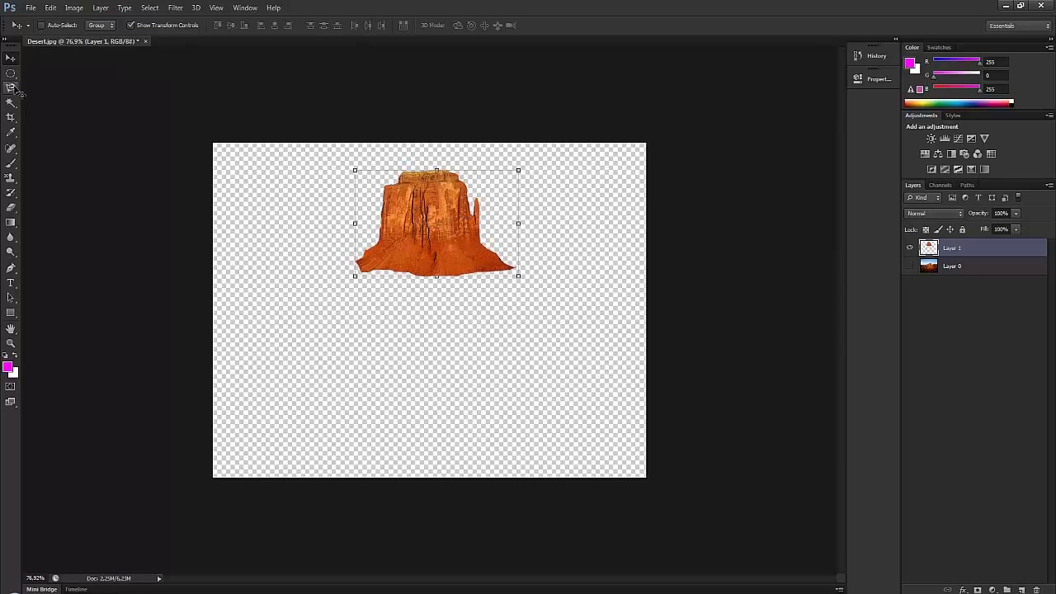
left_click(910, 266)
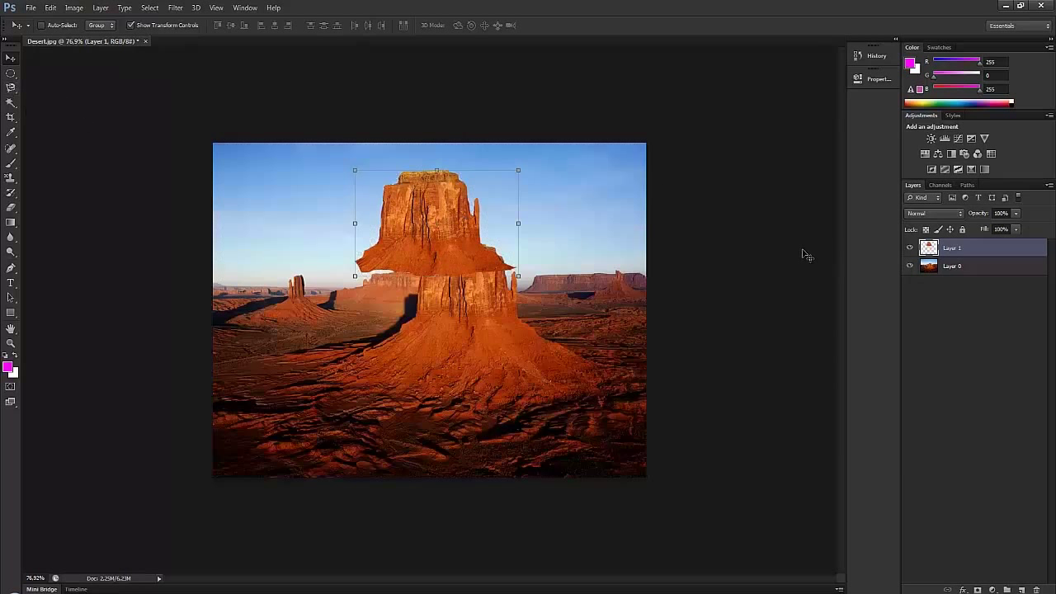
- Undo the butte copy's move and merge Layer 1 down into Layer 0
key("z")
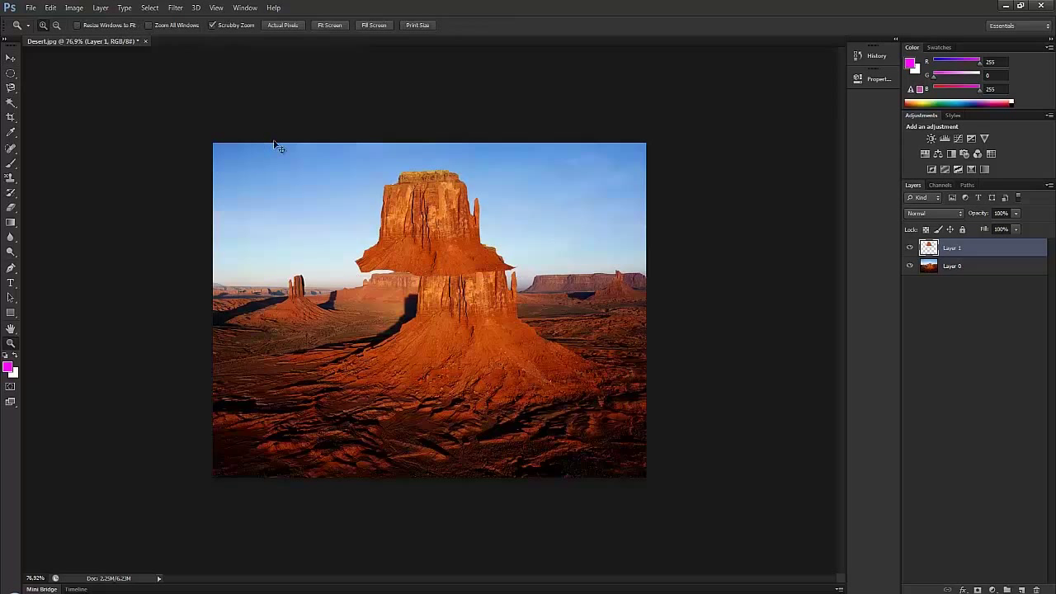
key("ctrl+z")
left_click(11, 58)
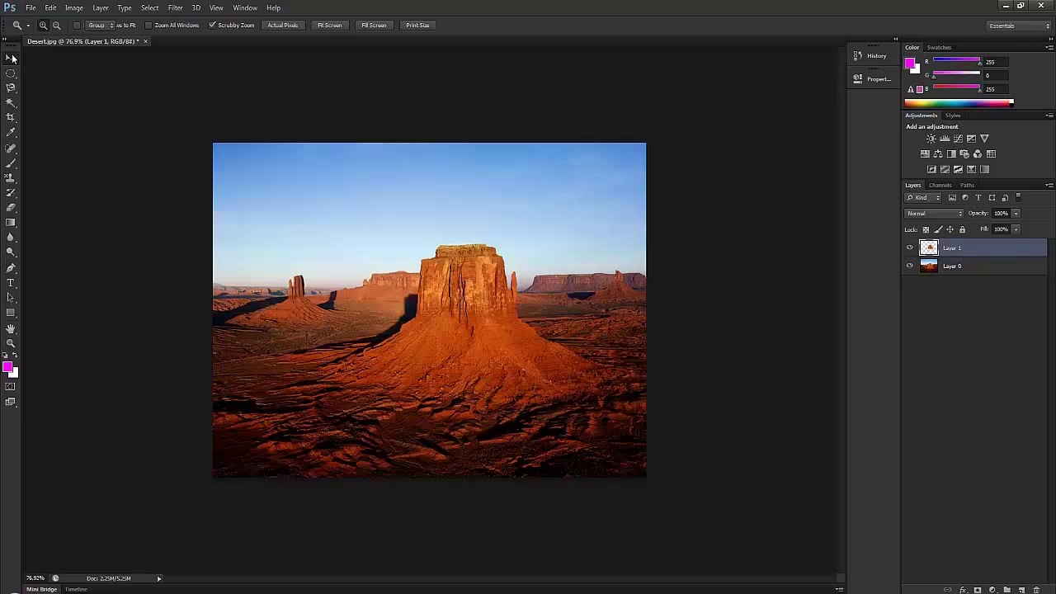
key("ctrl+e")
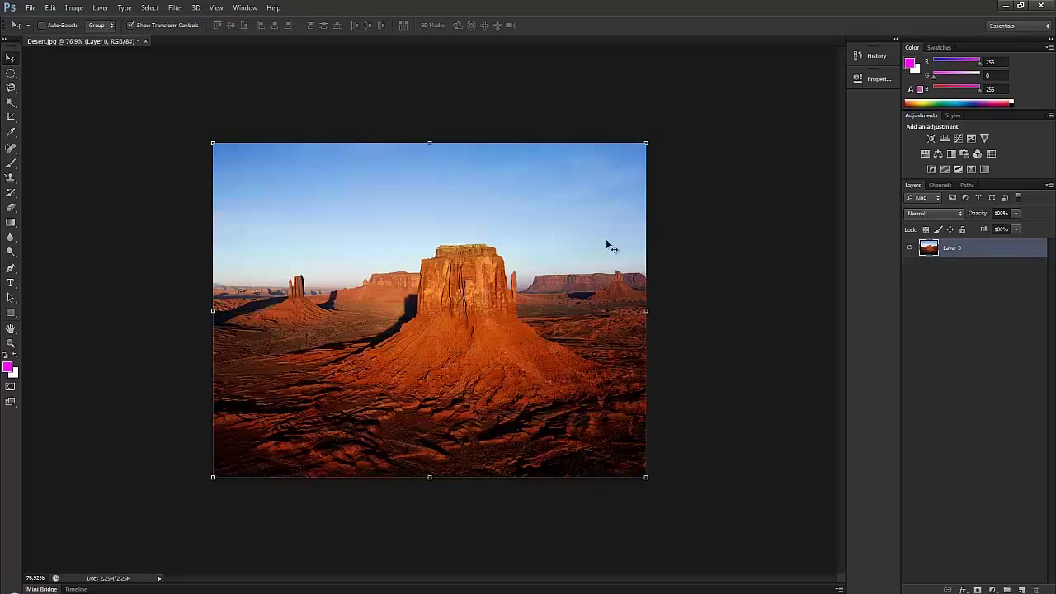
- Select the whole sky above the horizon and buttes with the Quick Selection tool
left_click(10, 102)
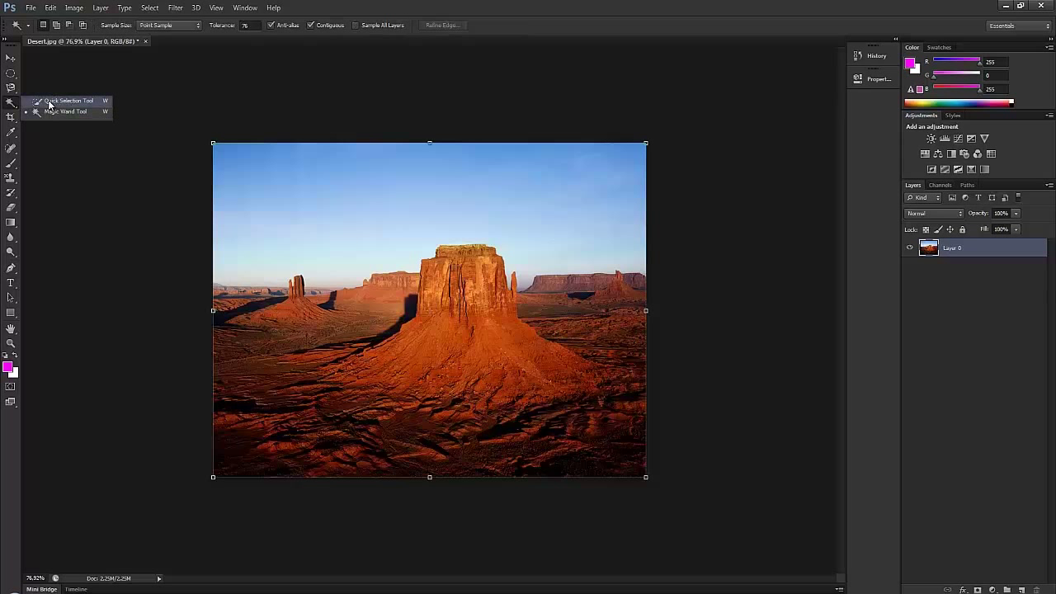
left_click(65, 102)
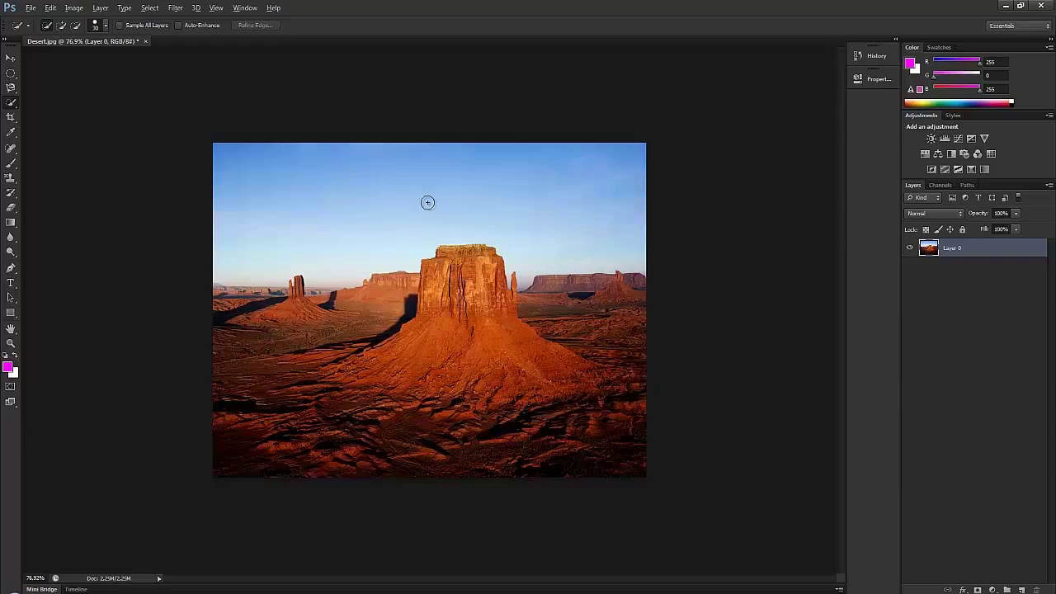
scroll(427, 202, "up", 3)
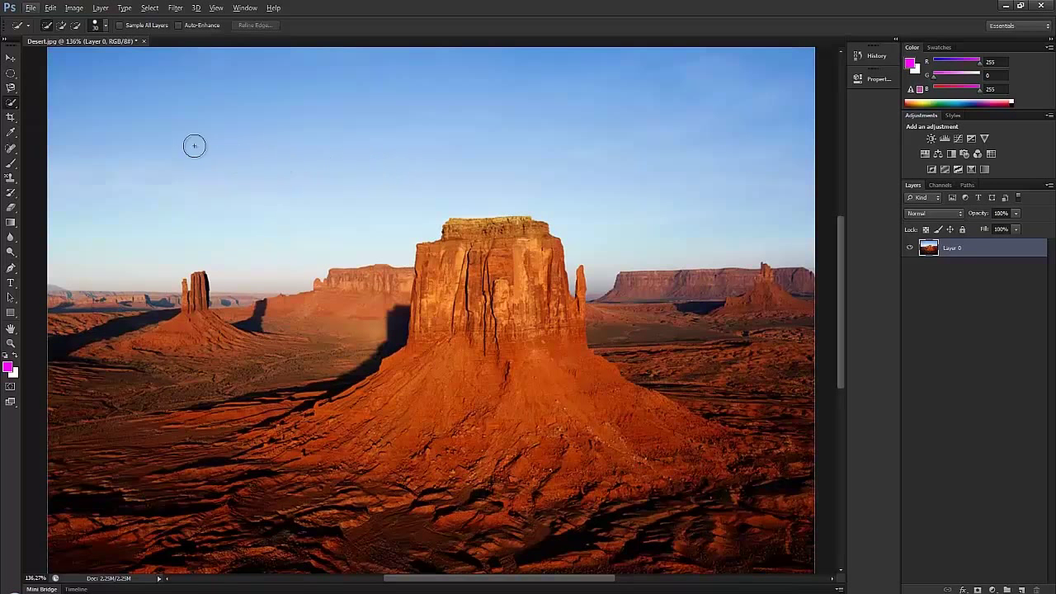
scroll(72, 124, "up", 1)
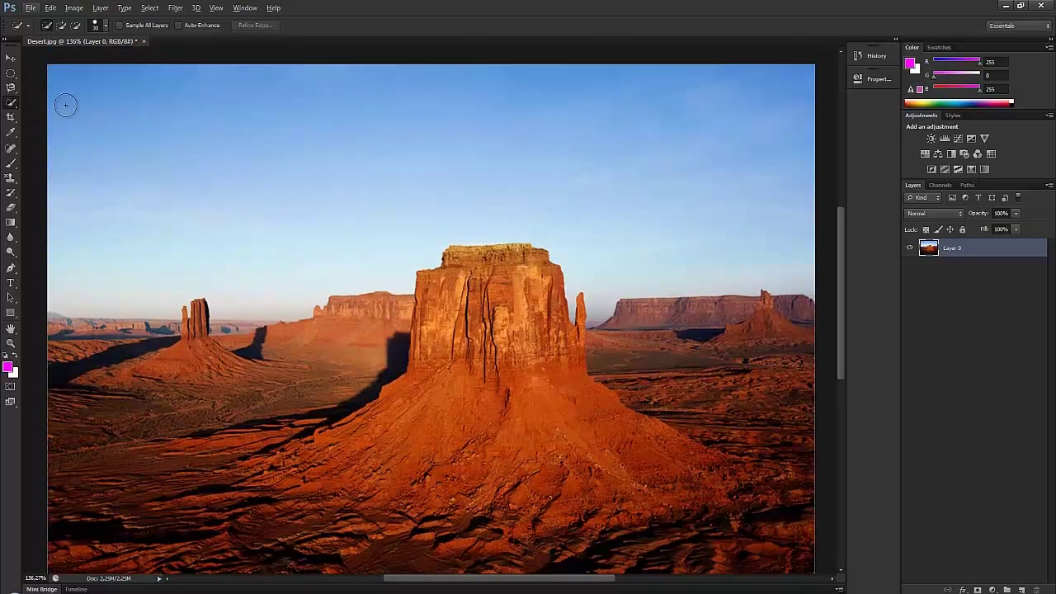
mouse_move(54, 67)
left_mouse_down()
mouse_move(60, 201)
mouse_move(91, 104)
mouse_move(117, 76)
mouse_move(467, 80)
left_mouse_up()
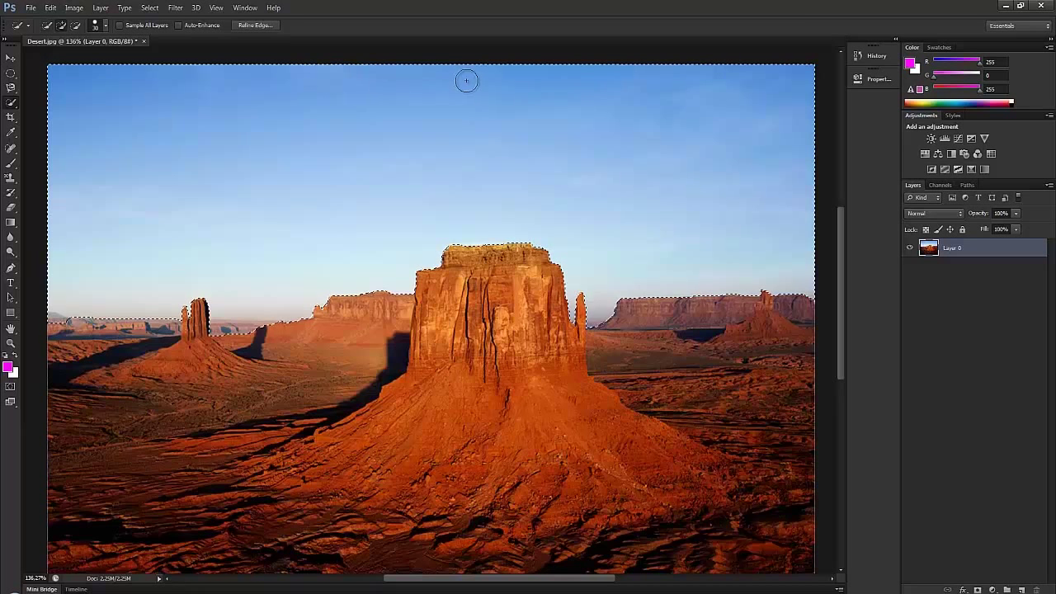
- Try shifting the selected sky with the Move tool
left_click(10, 58)
mouse_move(283, 71)
left_mouse_down()
mouse_move(283, 113)
mouse_move(283, 86)
left_mouse_up()
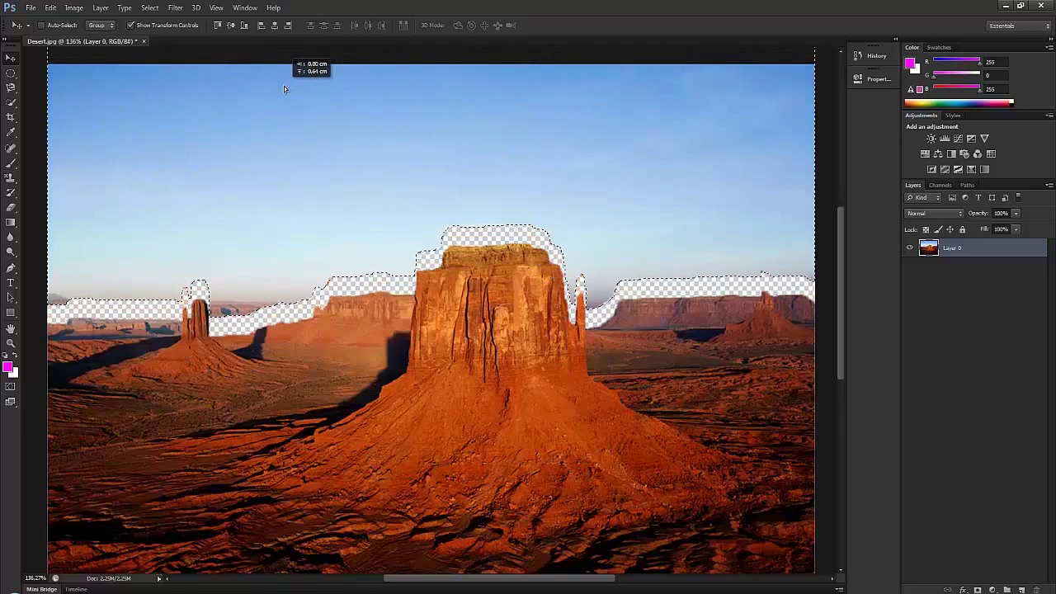
left_click_drag(722, 177, 716, 206)
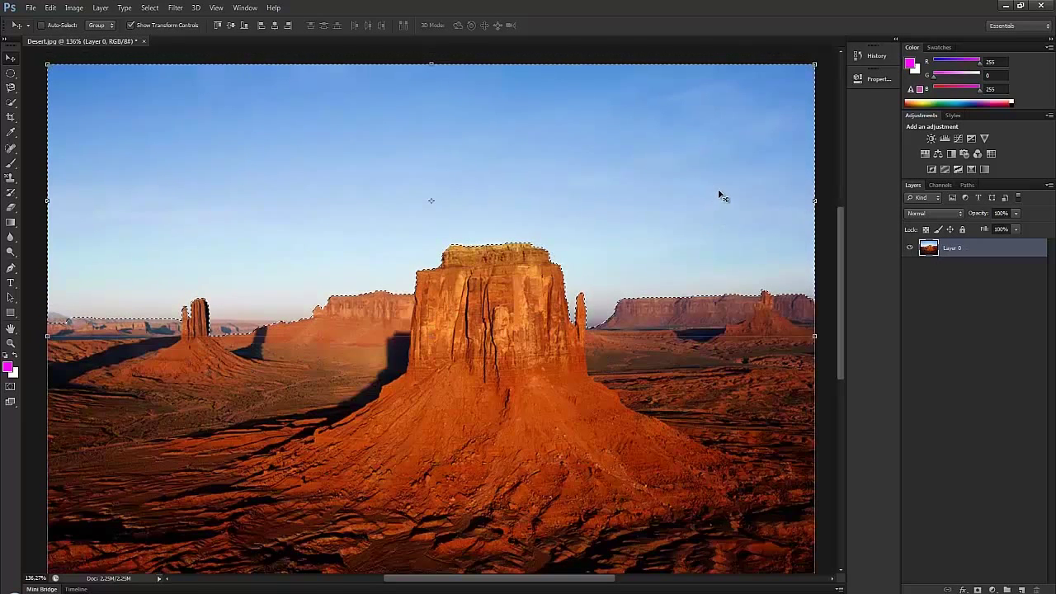
- Copy the selected sky onto a new layer and hide Layer 0 to isolate it
key("ctrl+j")
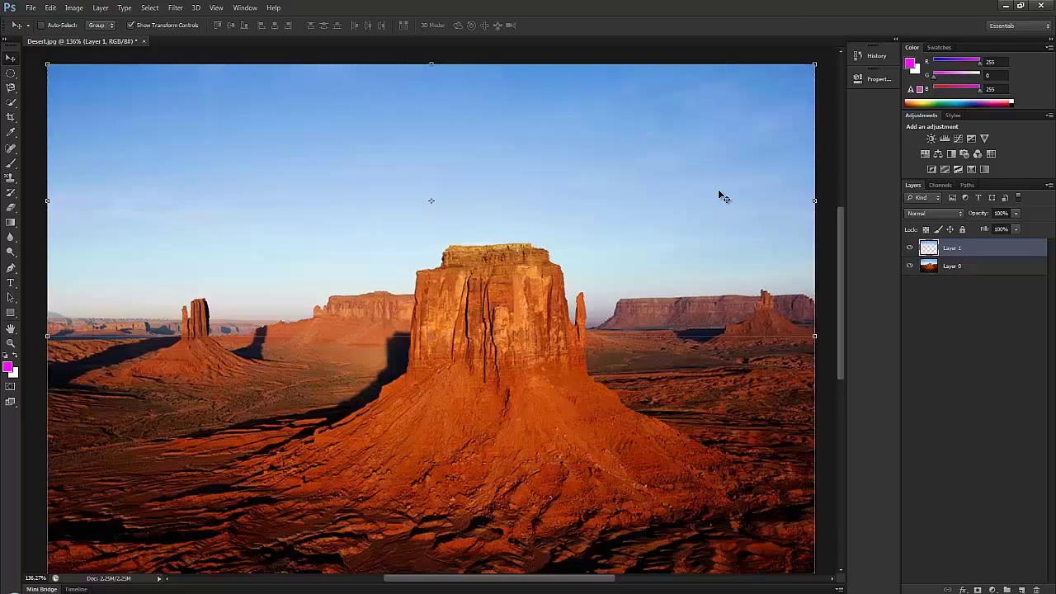
left_click(909, 266)
left_click_drag(596, 157, 602, 161)
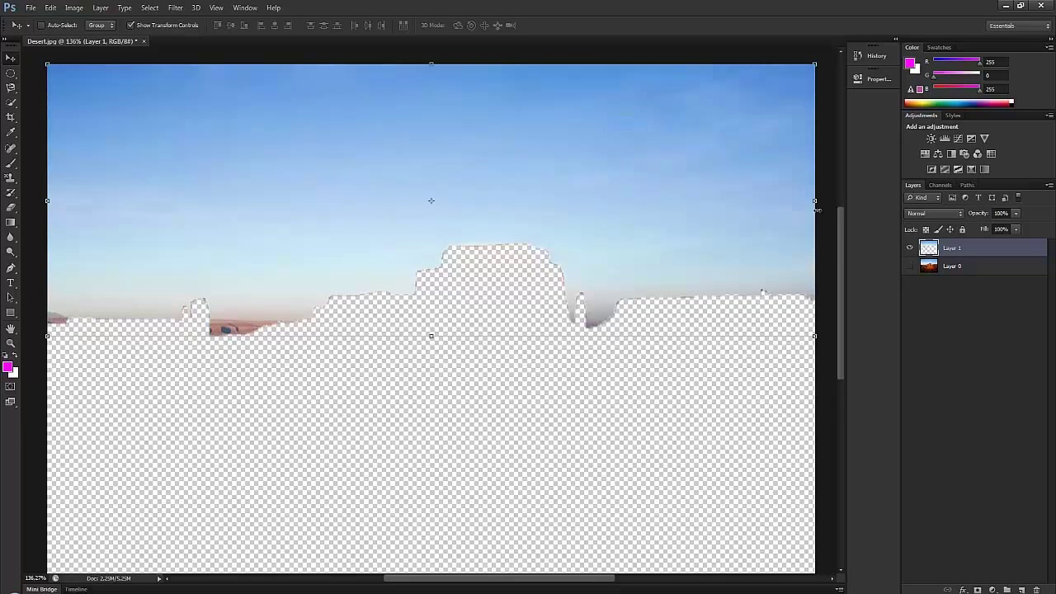
- Show Layer 0 again and merge the sky layer down into it
left_click(909, 266)
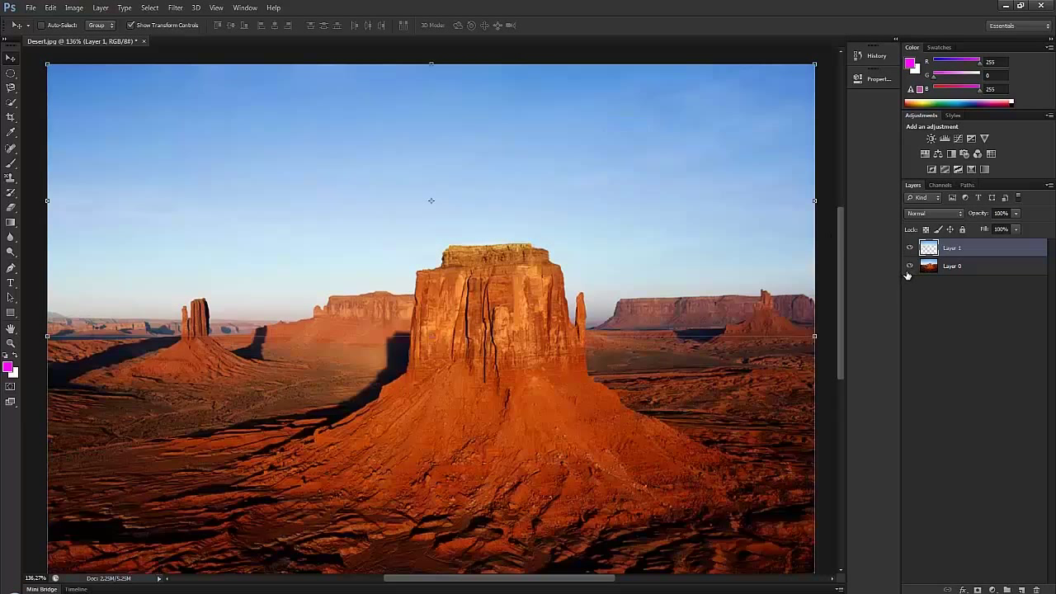
key("ctrl+e")
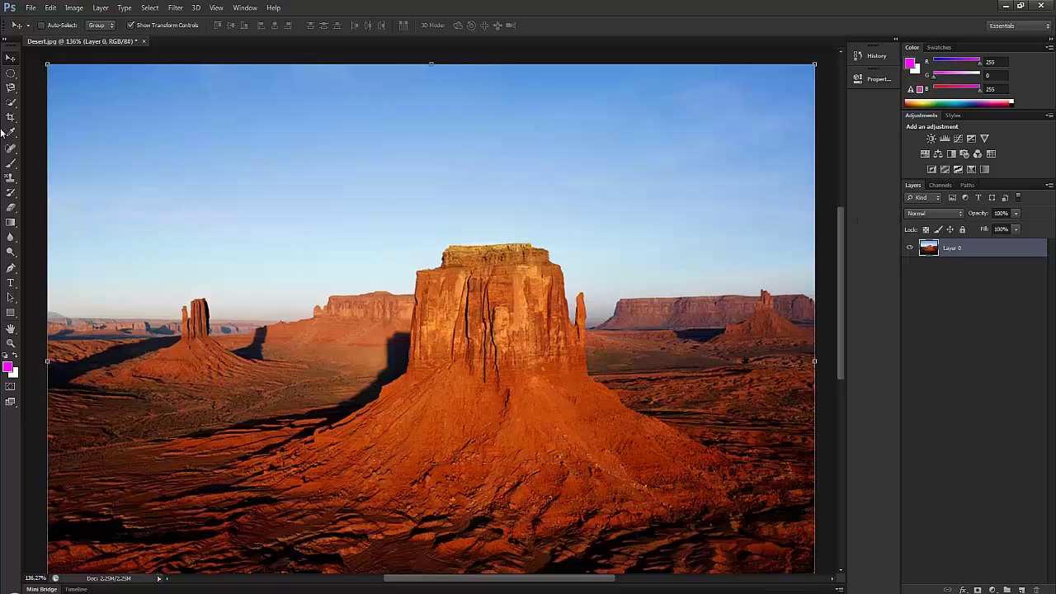
- Select the upper band of the sky with the Magic Wand, sampling the dark blue near the image's upper-left corner
left_click(11, 103)
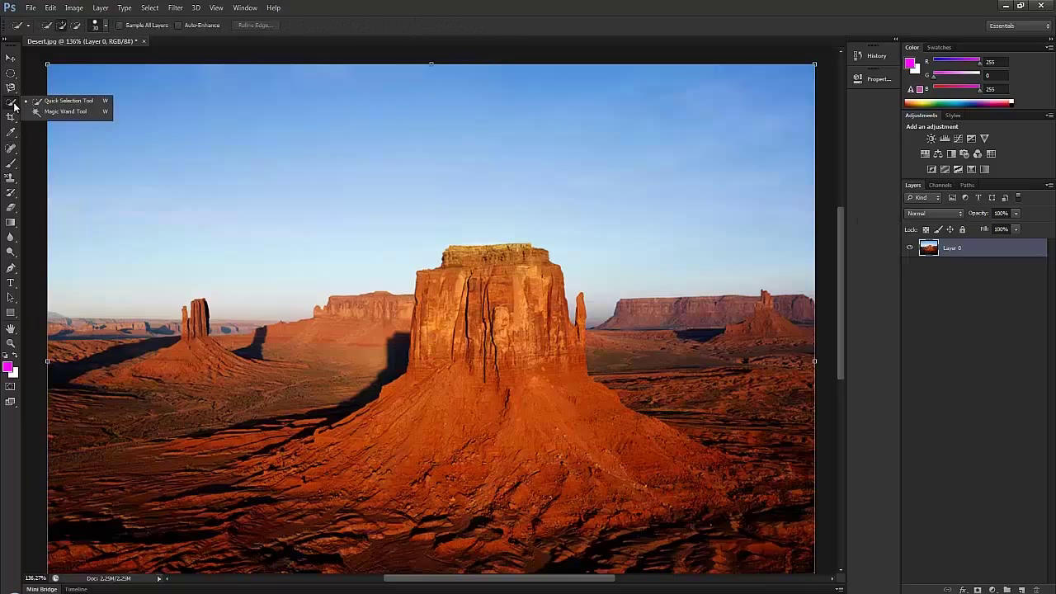
left_click(66, 111)
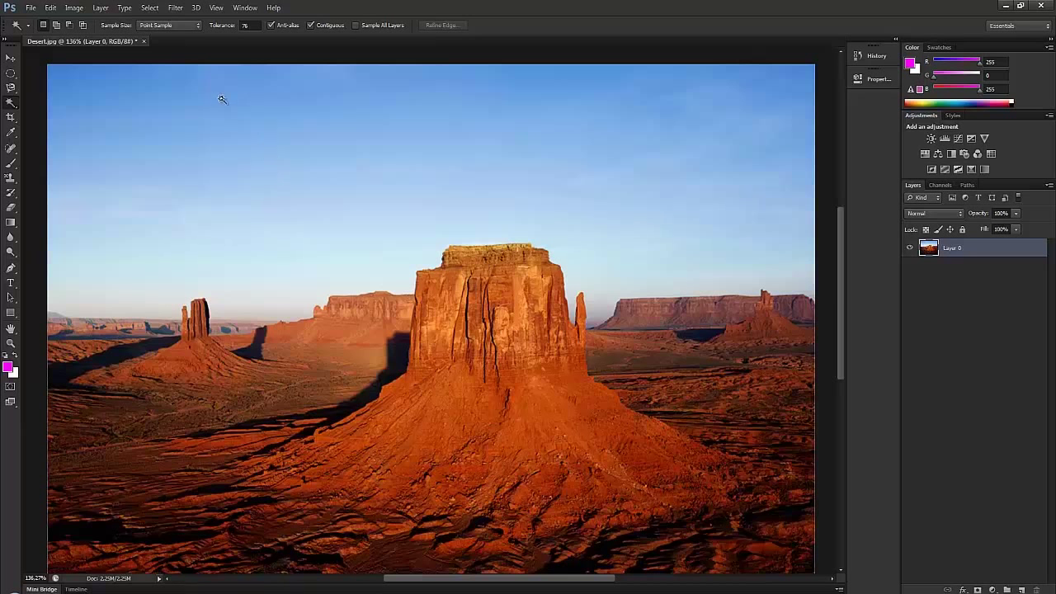
left_click(69, 73)
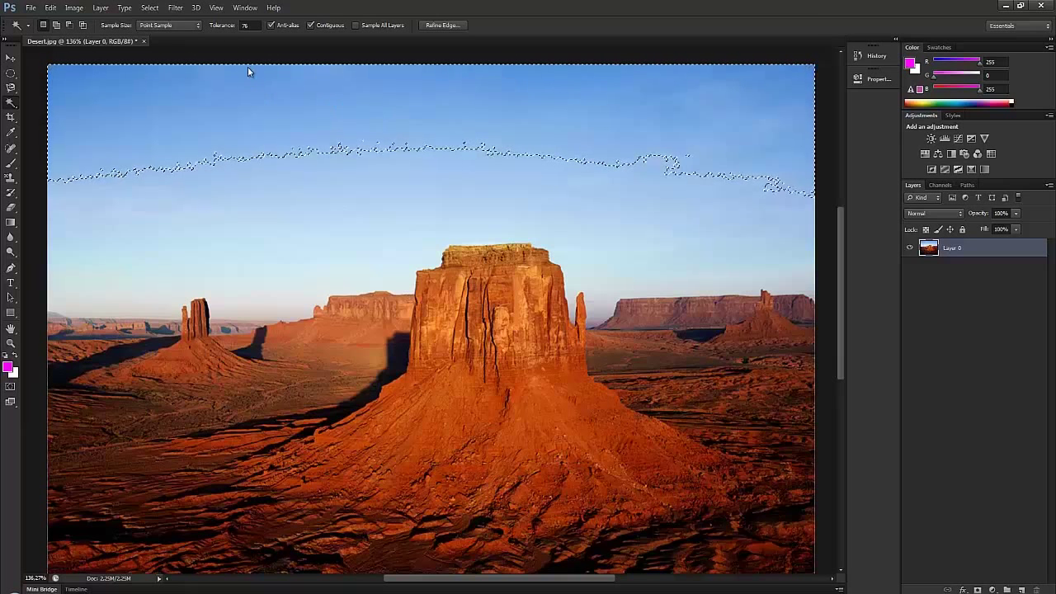
- Set the Magic Wand tolerance to 20, clear the selection, and sample the image's upper-left sky again
left_click(240, 26)
type("20")
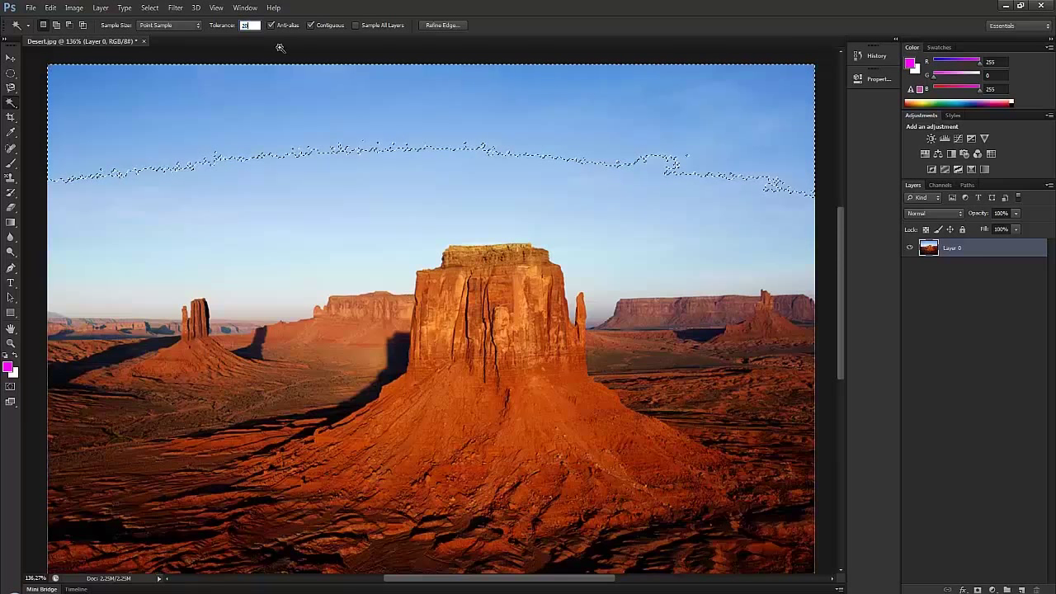
key("Return")
key("ctrl+d")
left_click(73, 90)
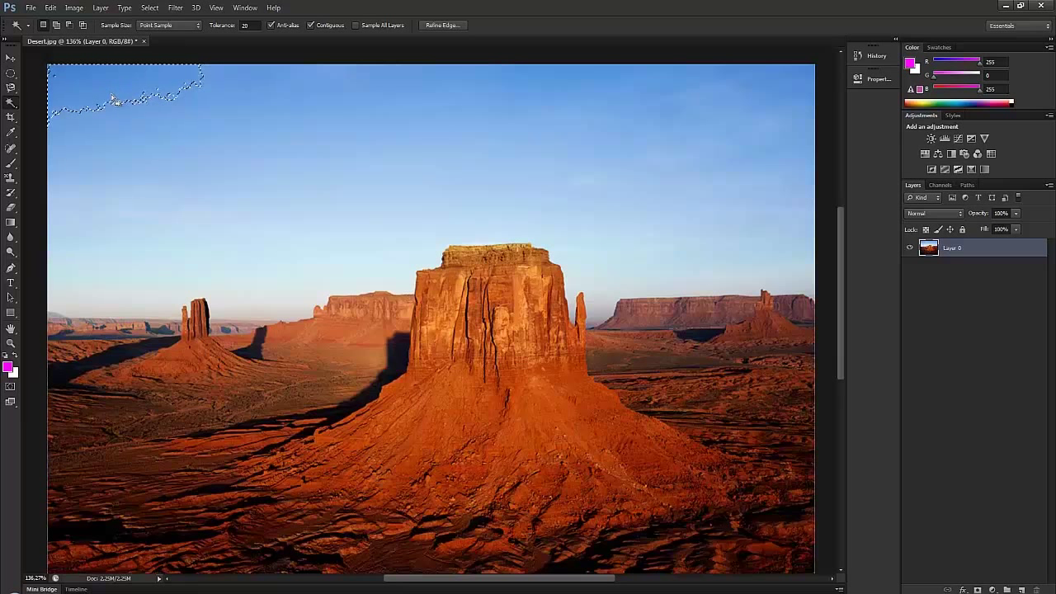
- Set the Magic Wand tolerance to 60, sample the upper-left sky again, and deselect
left_click(232, 29)
type("60")
key("Return")
left_click(86, 94)
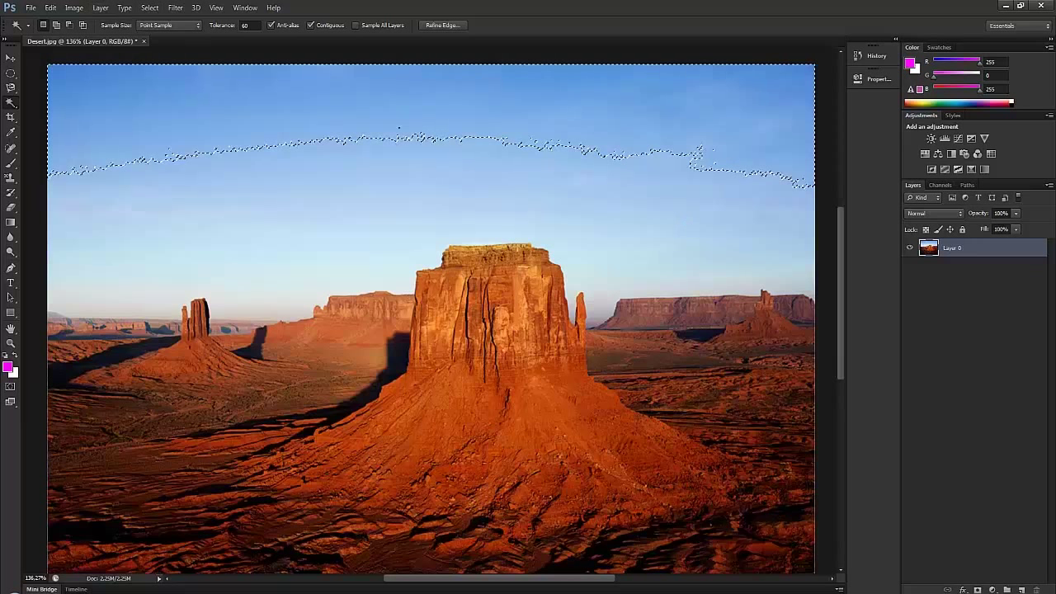
key("ctrl+d")
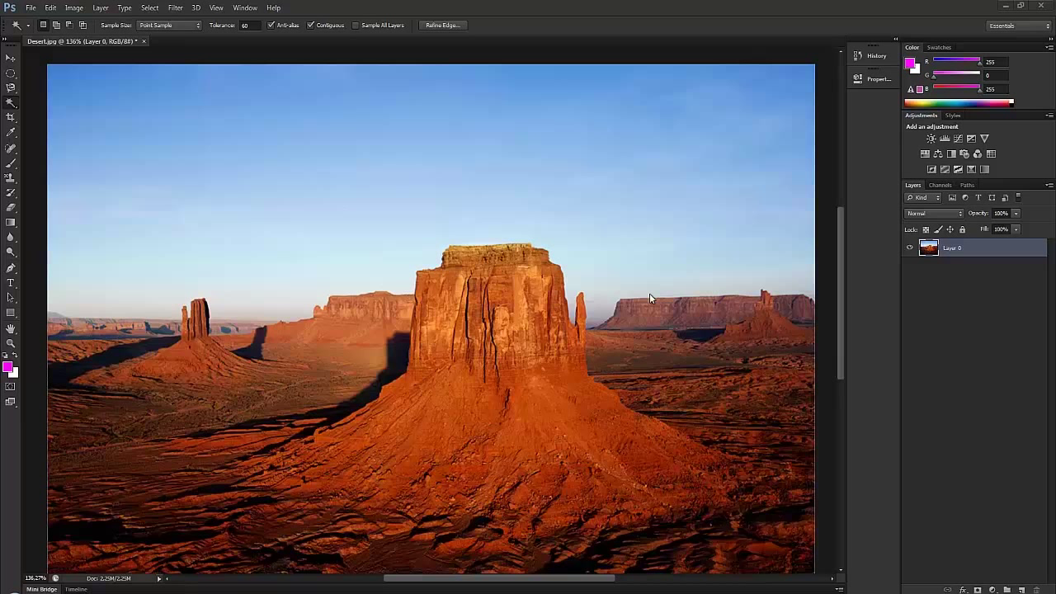
- Crop off the upper sky down to the top of the central butte with the Crop tool, and undo the crop
key("c")
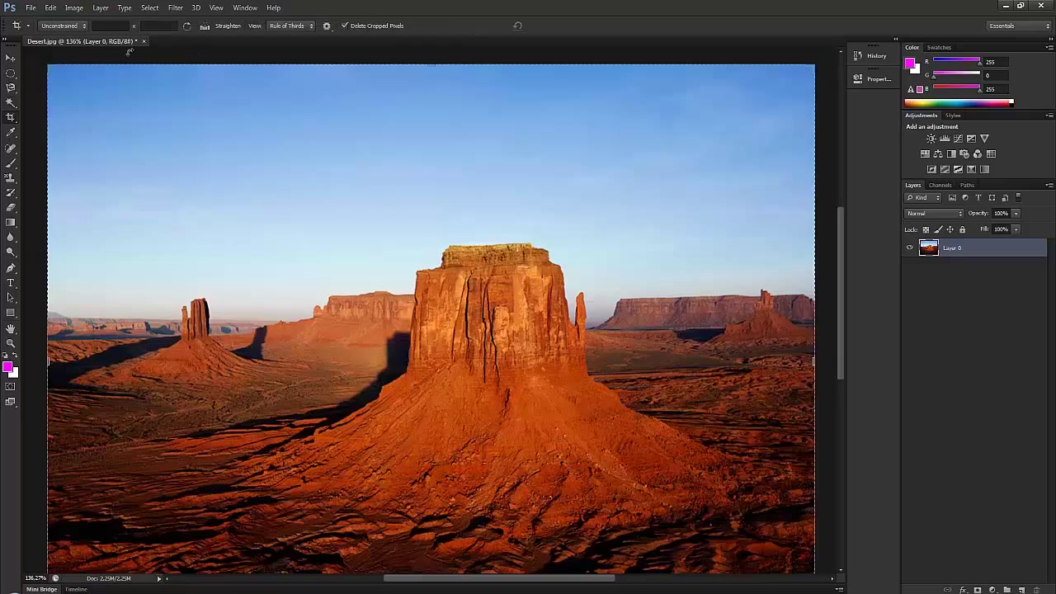
right_click(12, 119)
left_click(34, 117)
scroll(499, 396, "down", 1)
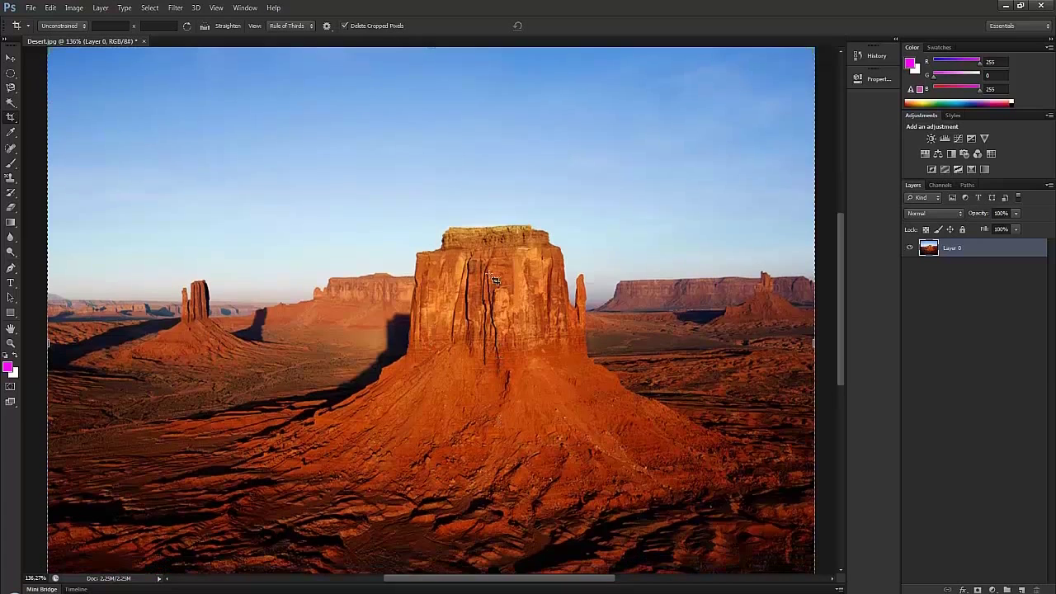
scroll(490, 247, "up", 2)
mouse_move(431, 81)
left_mouse_down()
mouse_move(432, 177)
mouse_move(433, 79)
mouse_move(447, 82)
mouse_move(438, 86)
left_mouse_up()
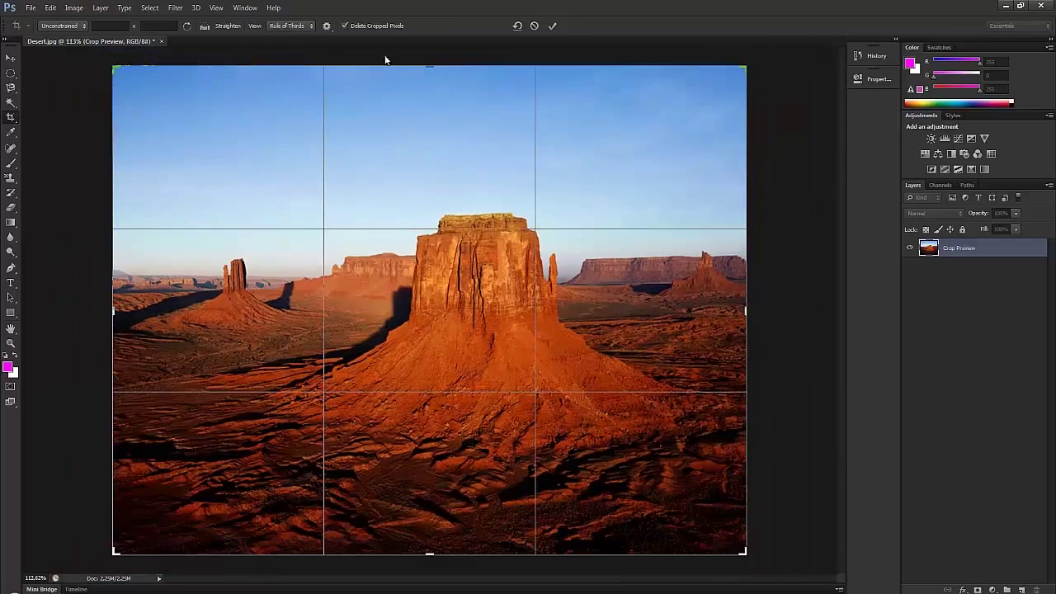
mouse_move(114, 69)
left_mouse_down()
mouse_move(206, 103)
mouse_move(66, 59)
mouse_move(139, 66)
mouse_move(117, 68)
left_mouse_up()
left_click_drag(423, 86, 428, 140)
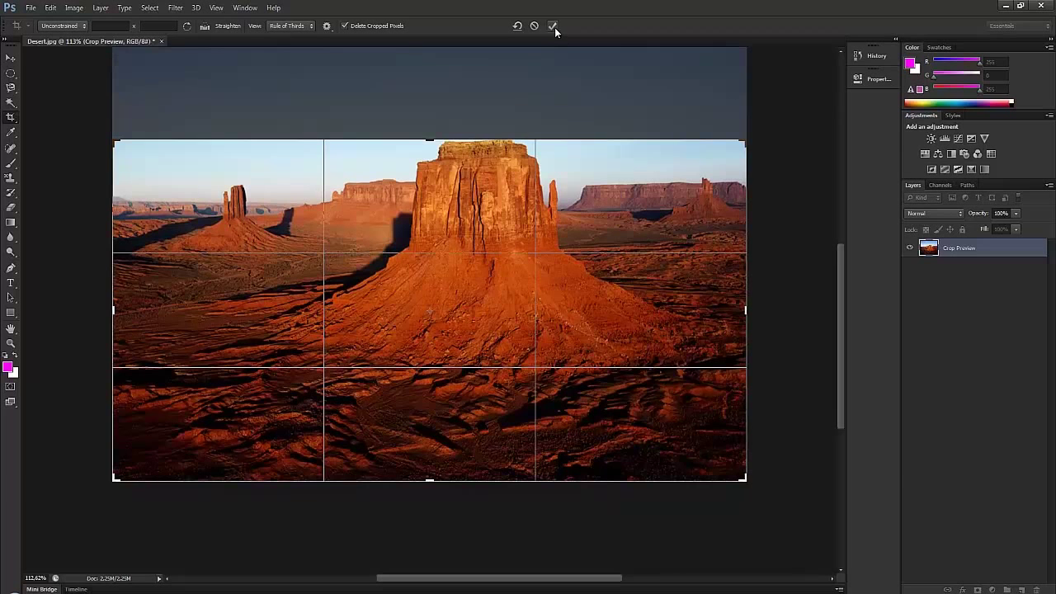
left_click(552, 26)
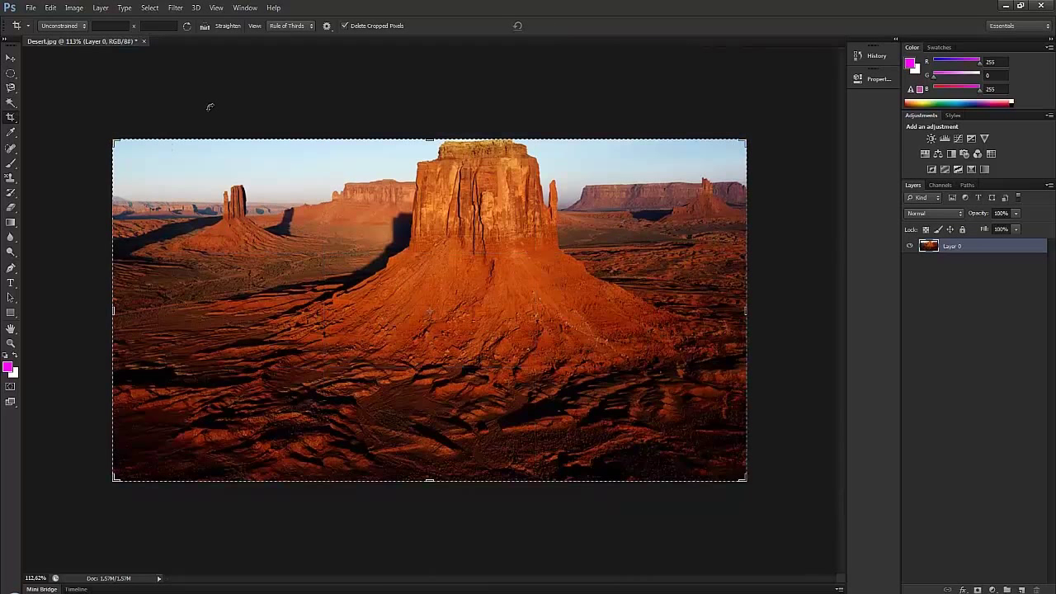
key("ctrl+z")
- Perspective-crop the image to the area around the small butte, up to the central butte's edge, and undo the crop
right_click(11, 117)
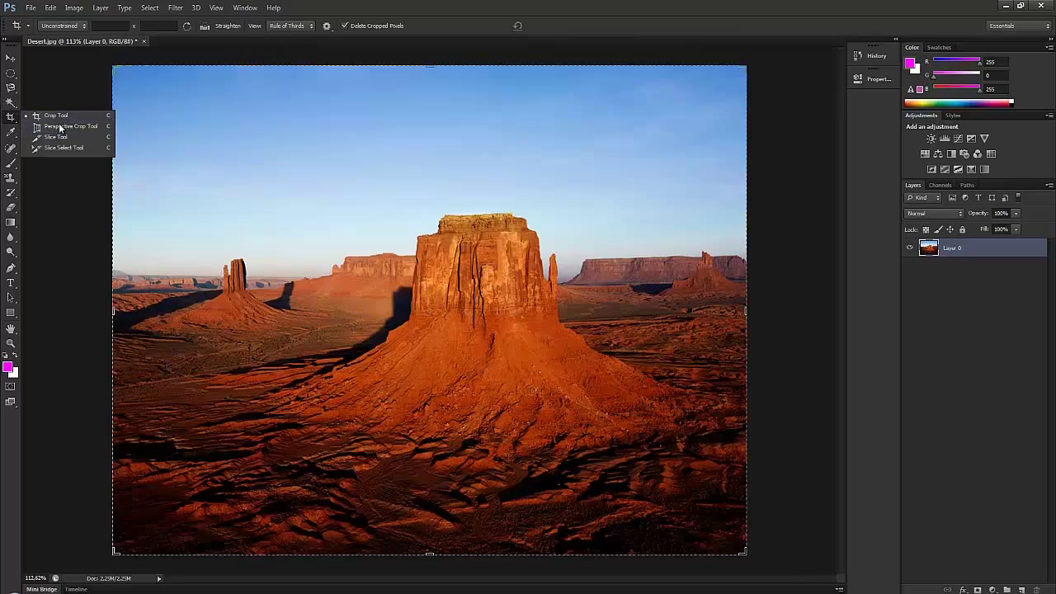
left_click(61, 126)
mouse_move(166, 189)
left_mouse_down()
mouse_move(466, 285)
mouse_move(693, 449)
mouse_move(659, 437)
left_mouse_up()
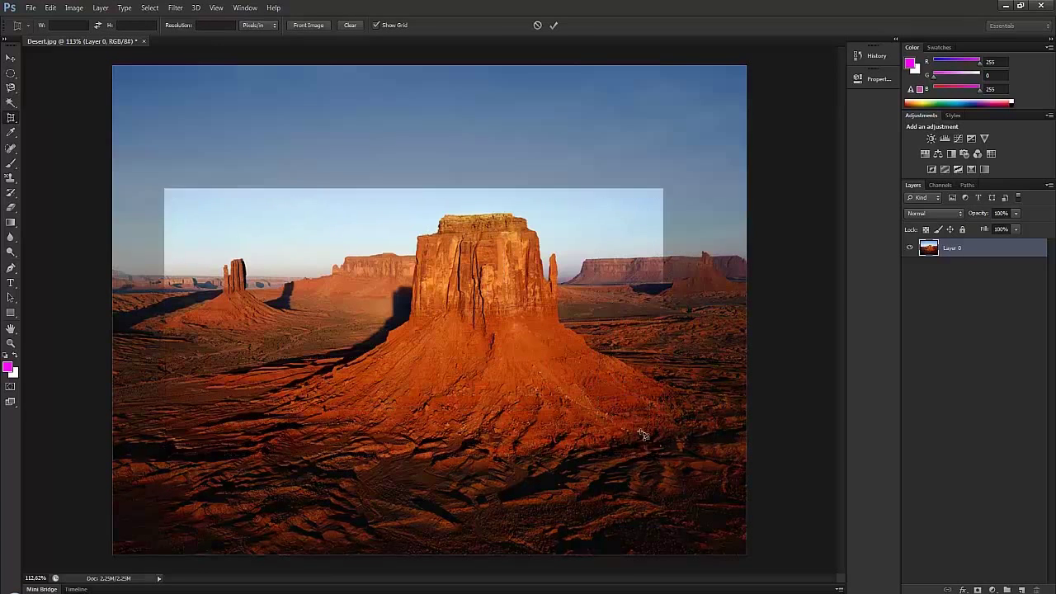
left_click_drag(663, 322, 419, 317)
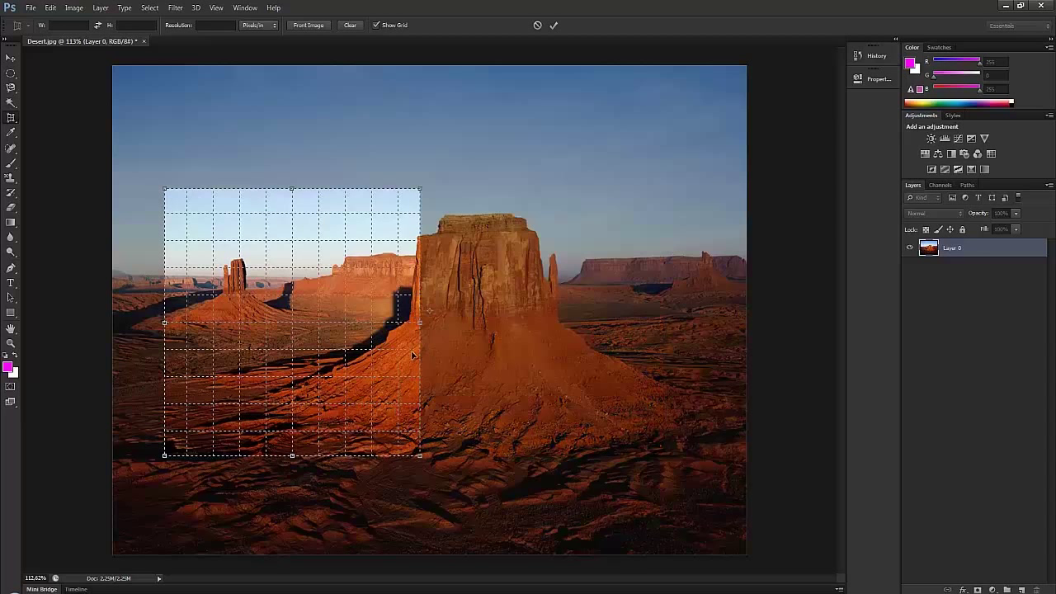
key("Return")
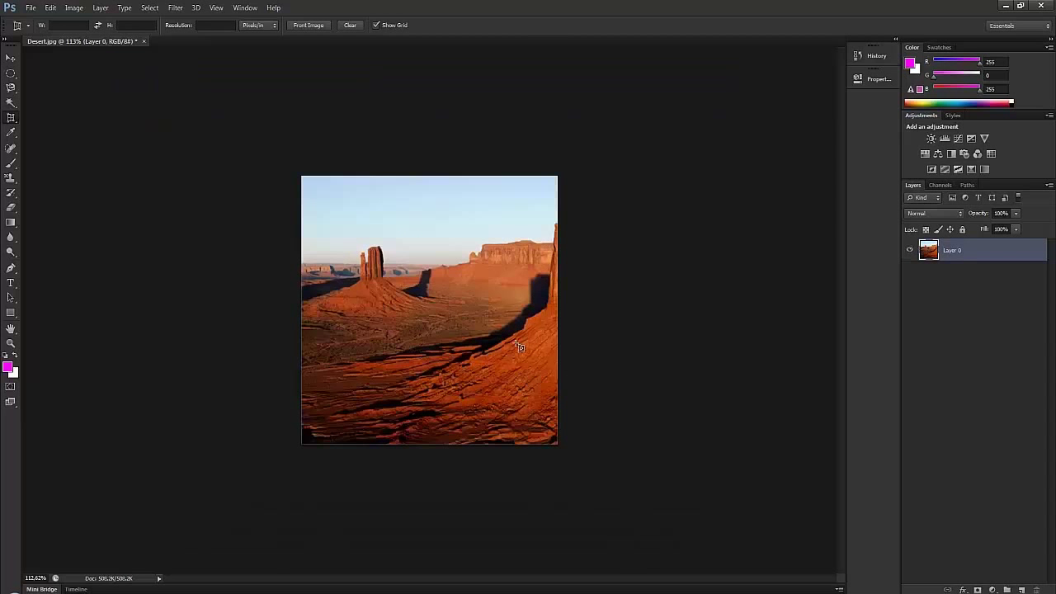
key("ctrl+z")
- Apply a perspective crop over the two buttes, with its right side stretched up into the sky and down over the foreground
left_click_drag(218, 152, 549, 406)
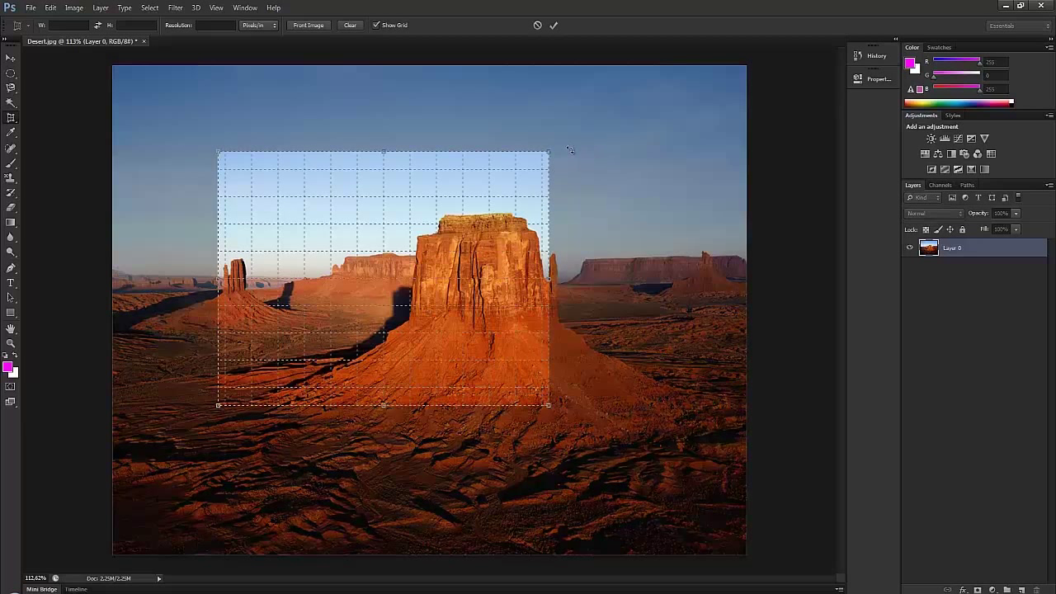
left_click_drag(551, 154, 553, 99)
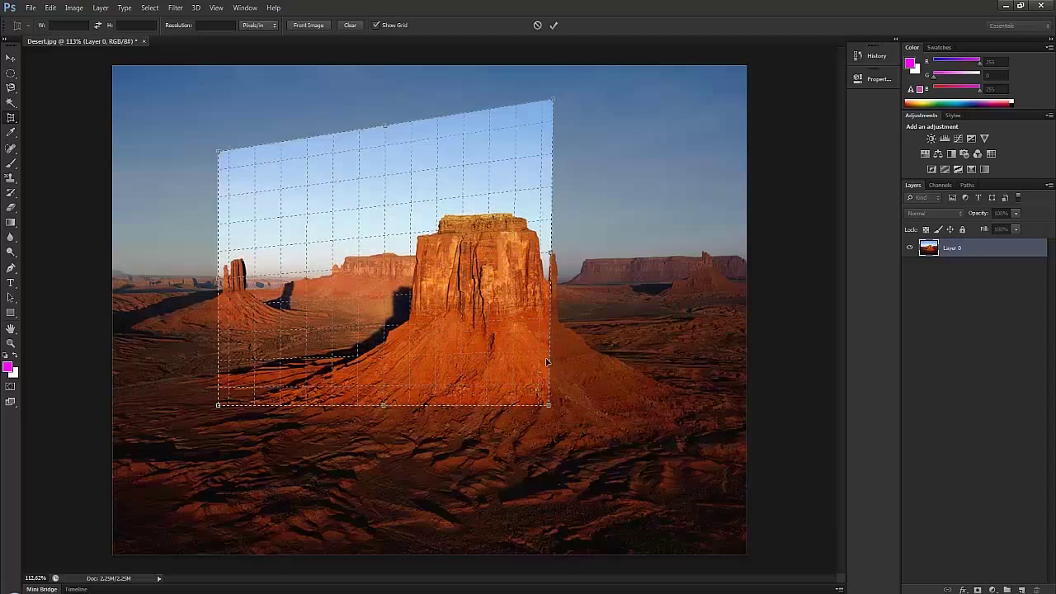
left_click_drag(549, 410, 549, 477)
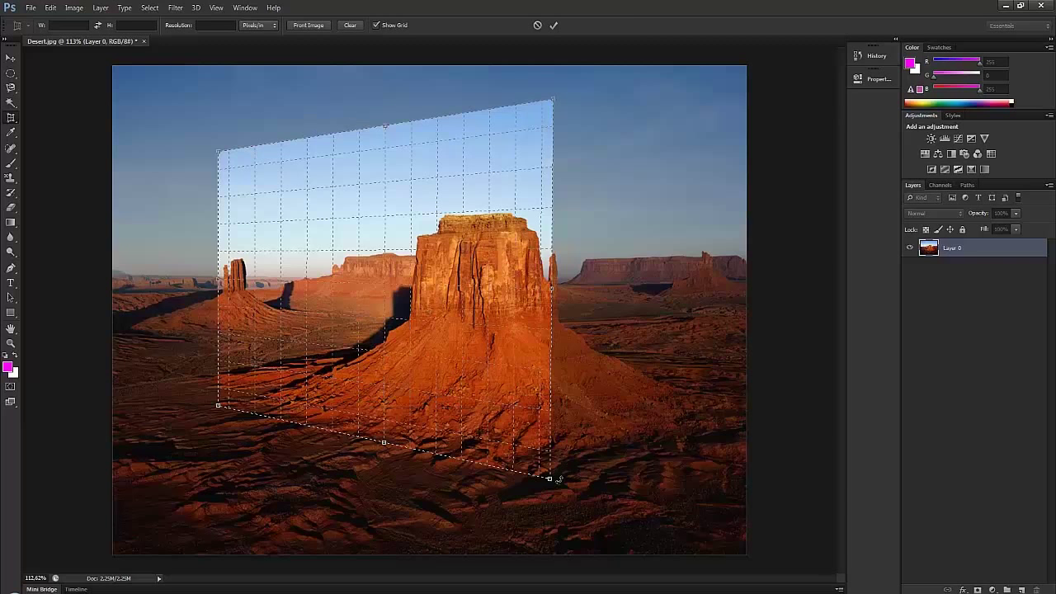
key("Return")
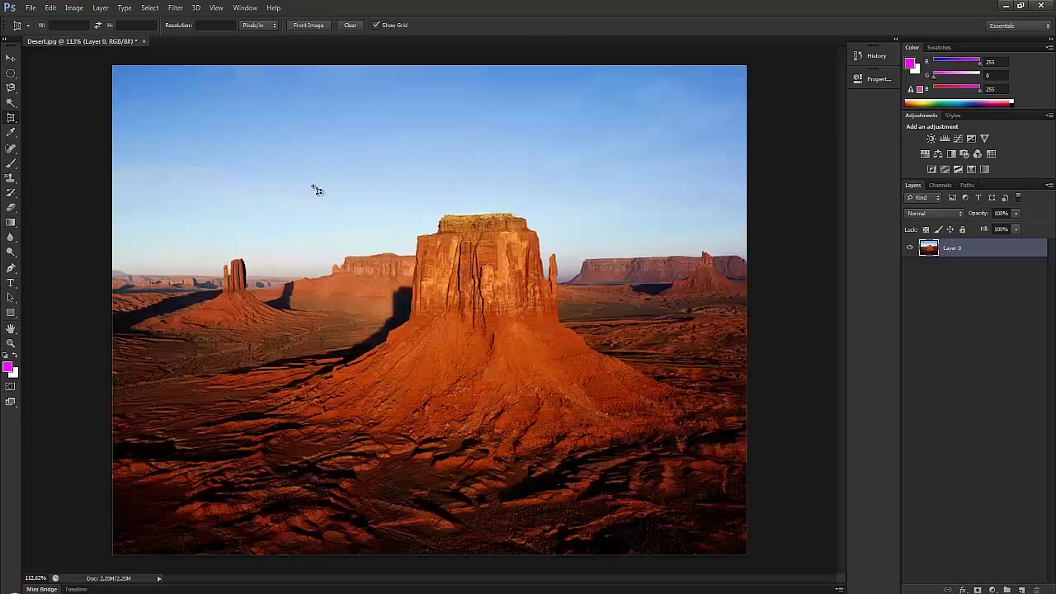
- Try a larger perspective crop reaching down into the dark foreground, with only its upper-right corner raised
left_click_drag(212, 160, 606, 529)
left_click_drag(604, 163, 607, 120)
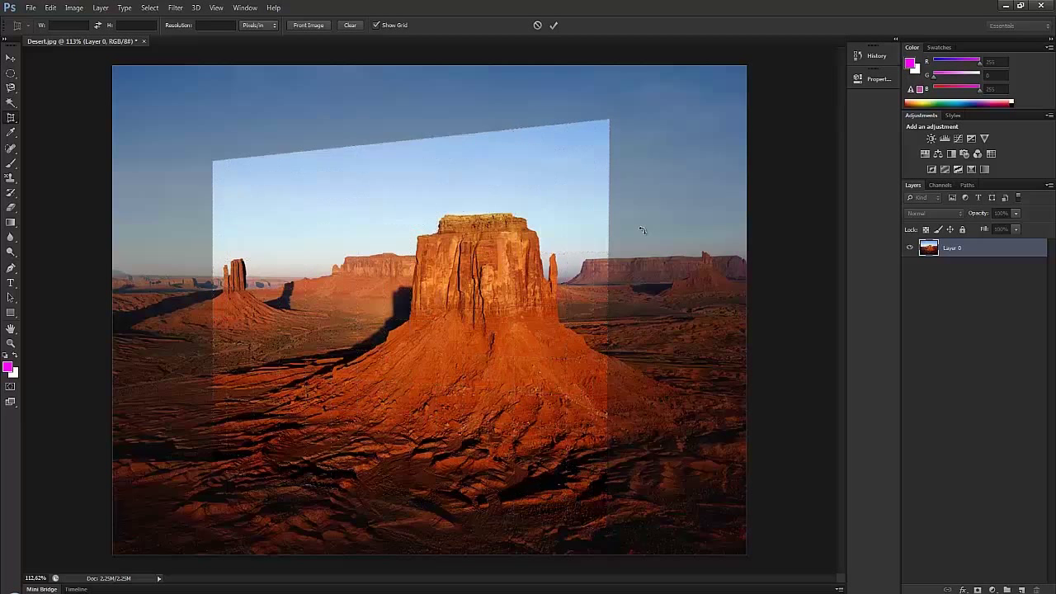
key("Return")
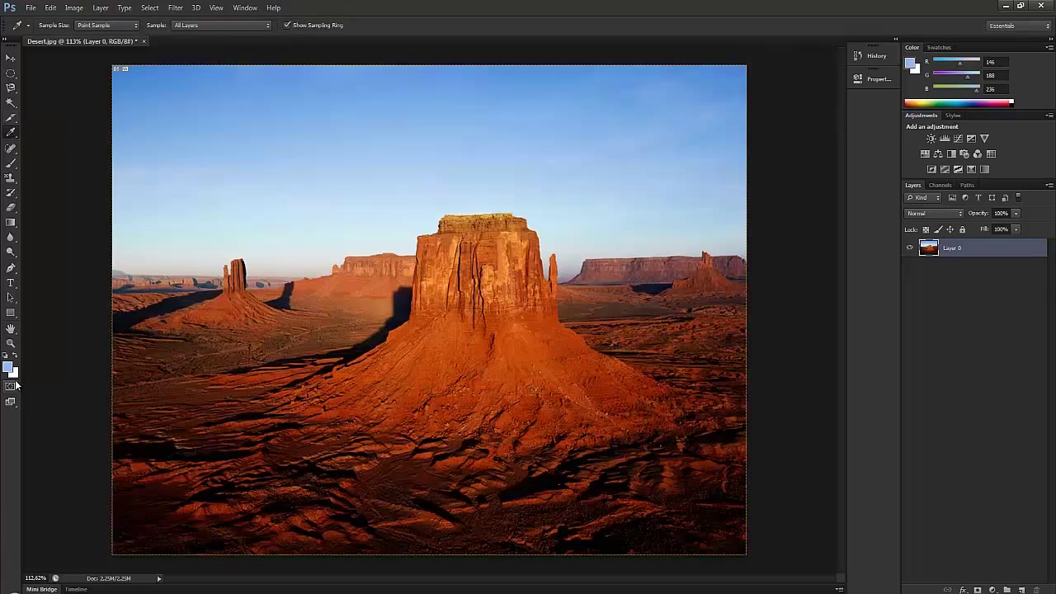
- Reset to the default colors, sample the deep blue of the upper-right sky with the Eyedropper, and inspect the foreground in the Color Picker
left_click(6, 357)
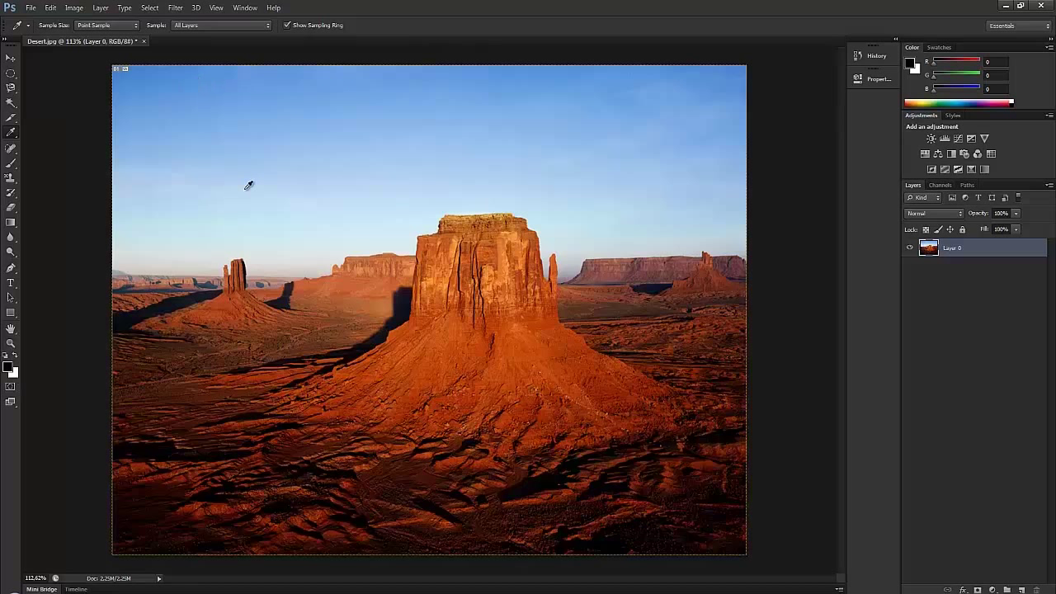
left_click(729, 72)
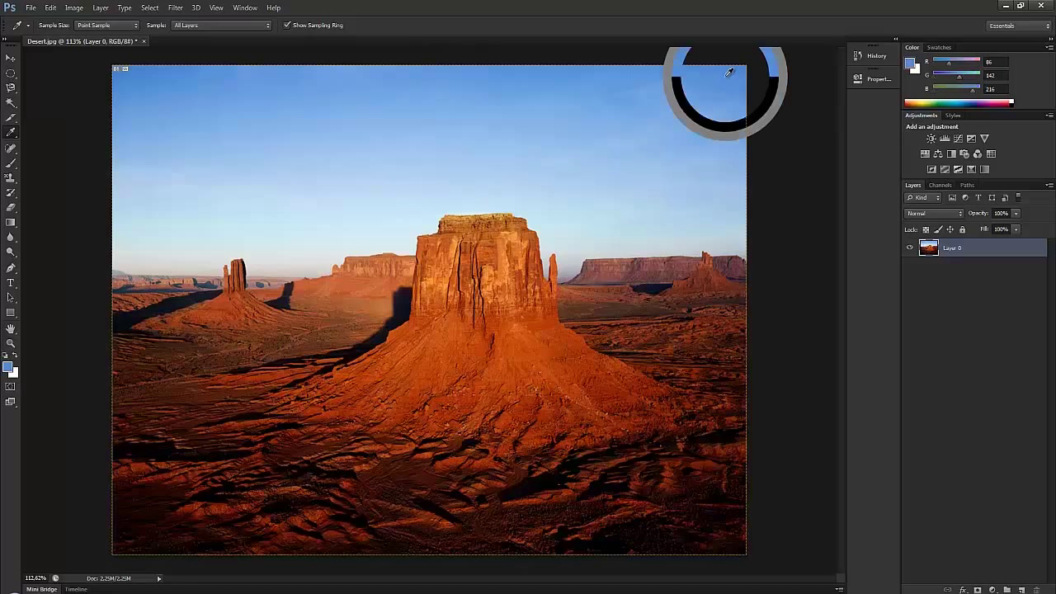
mouse_move(729, 73)
left_mouse_down()
mouse_move(722, 84)
mouse_move(710, 71)
left_mouse_up()
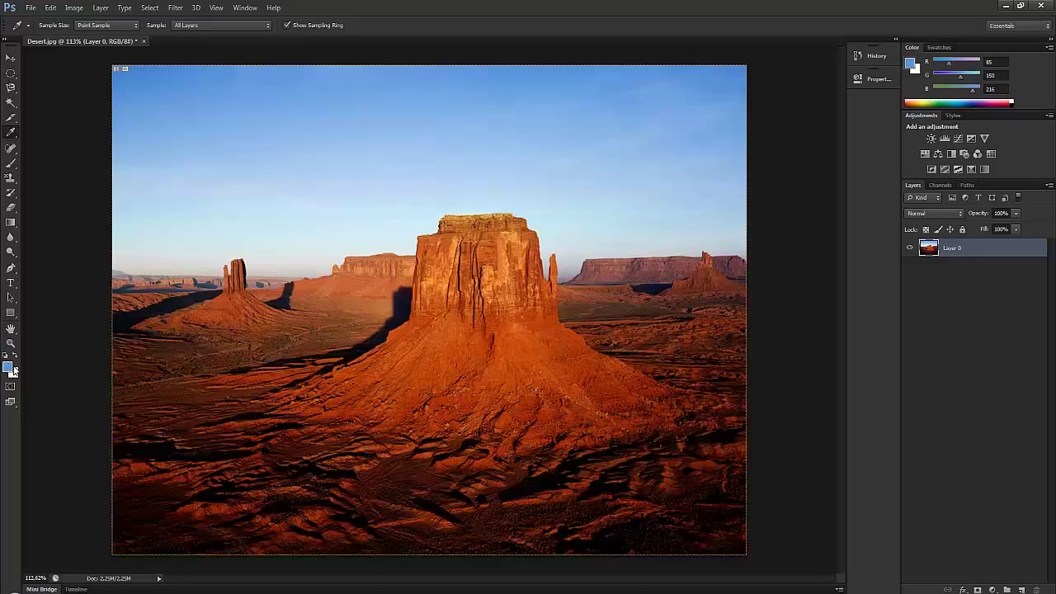
left_click(10, 369)
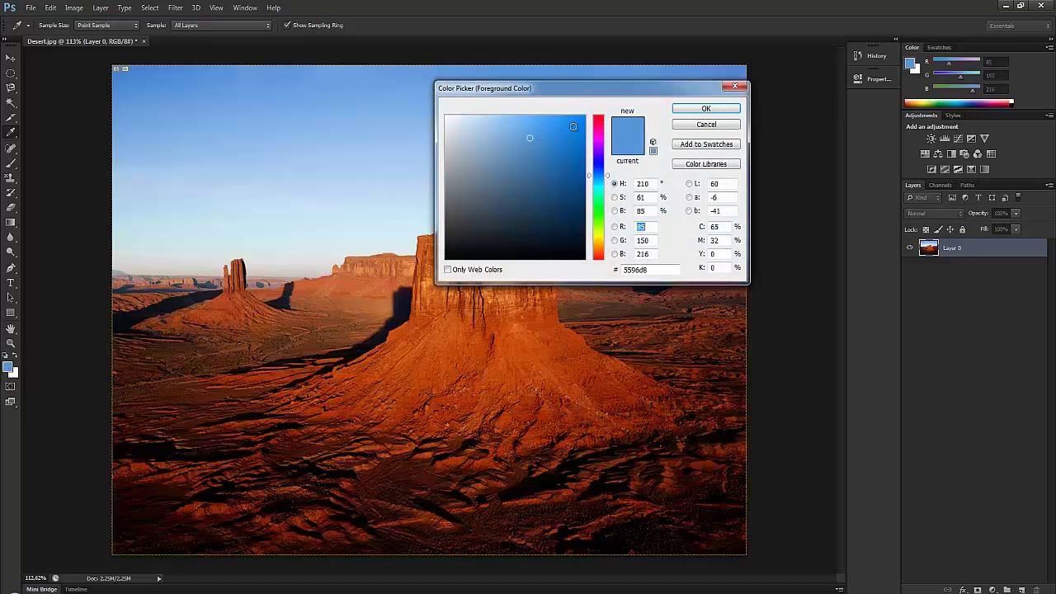
left_click(688, 125)
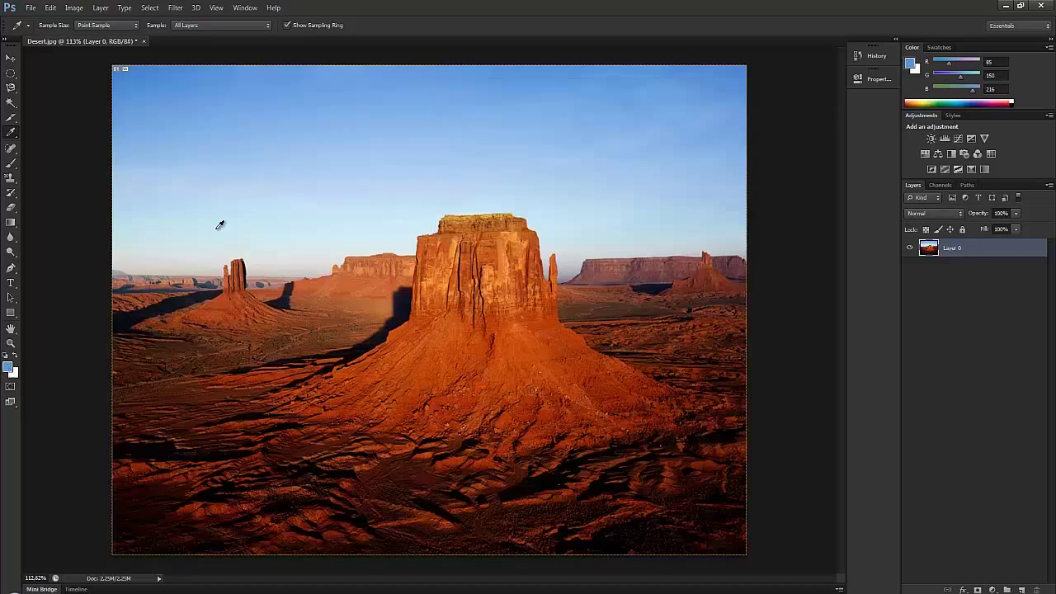
- Sample colors from the central butte's rock face, the pale horizon beside the small butte, and the small butte's base
left_click(509, 276)
left_click(252, 267)
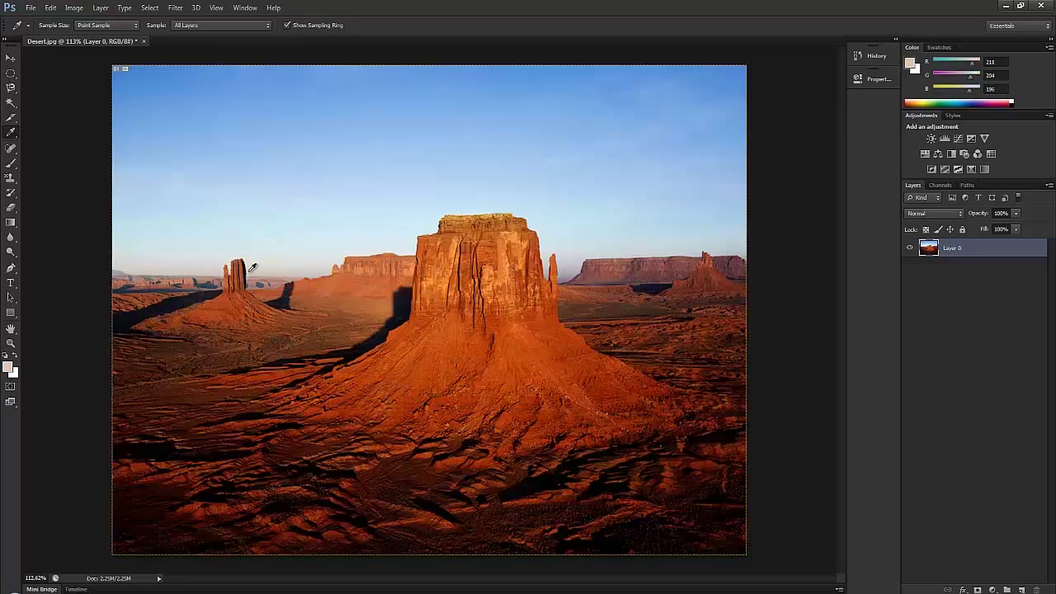
left_click(241, 306)
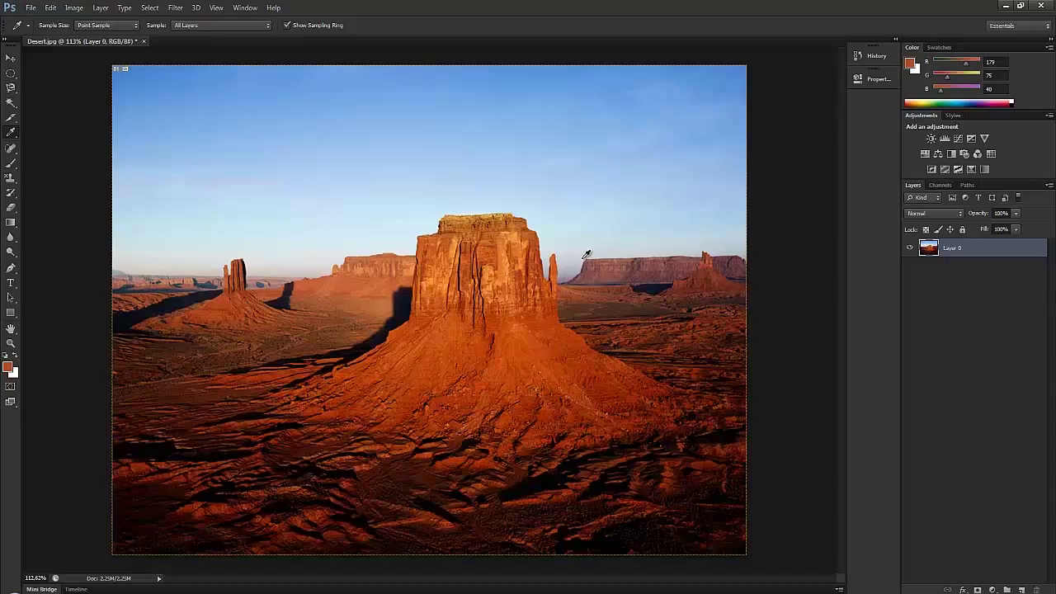
- Sample individual orange, brown and dark edge pixels of the central butte at 3200% zoom
key("super")
key("super")
scroll(513, 249, "up", 4)
scroll(528, 249, "up", 8)
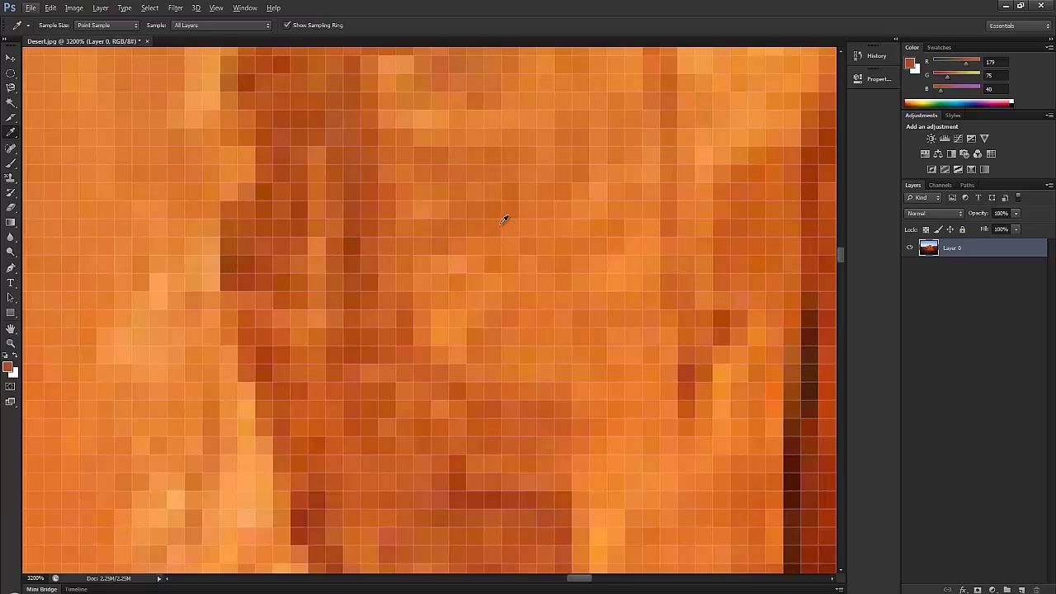
left_click(500, 222)
left_click(498, 220)
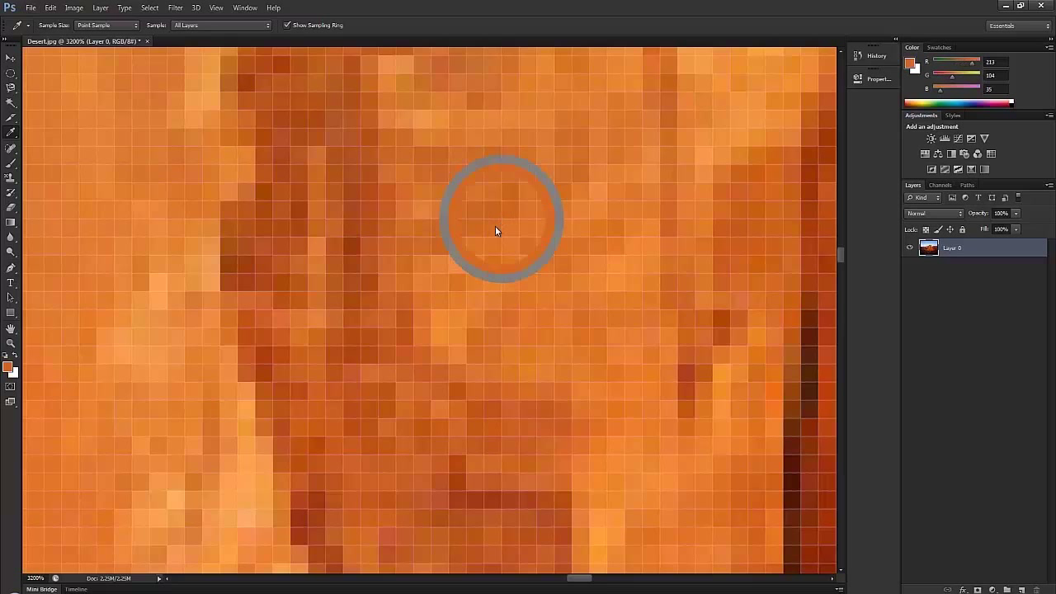
left_click(350, 245)
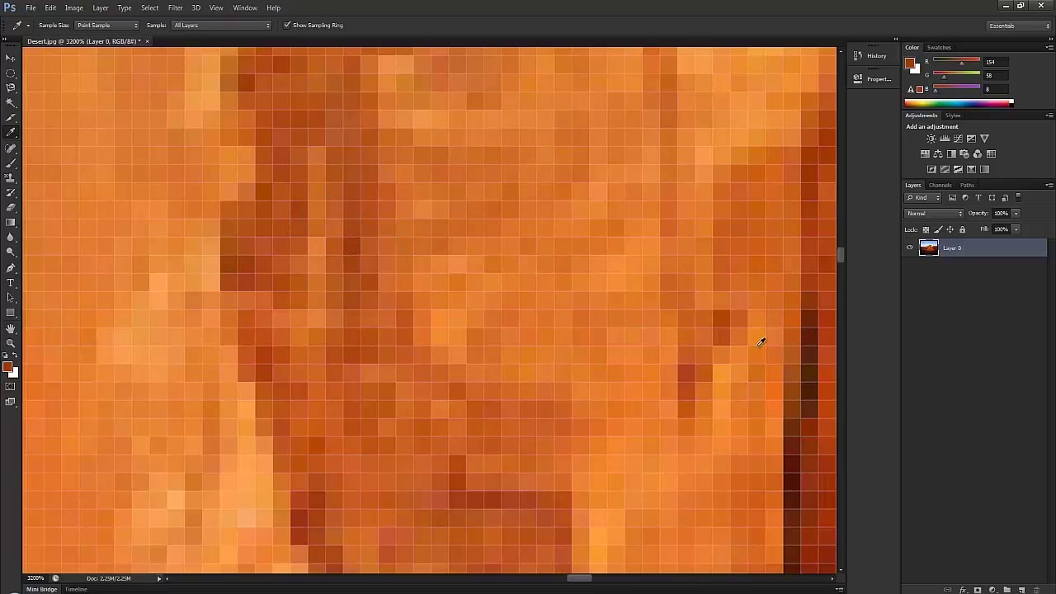
left_click(793, 332)
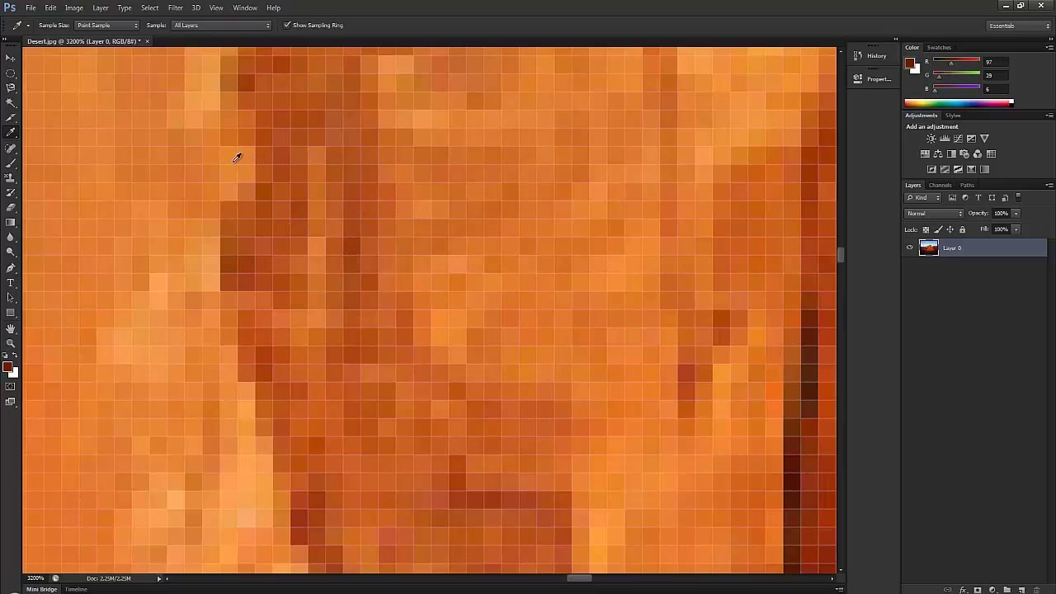
- Set the Eyedropper sample size to 101 by 101 Average and sample the central butte's rock face
left_click(96, 26)
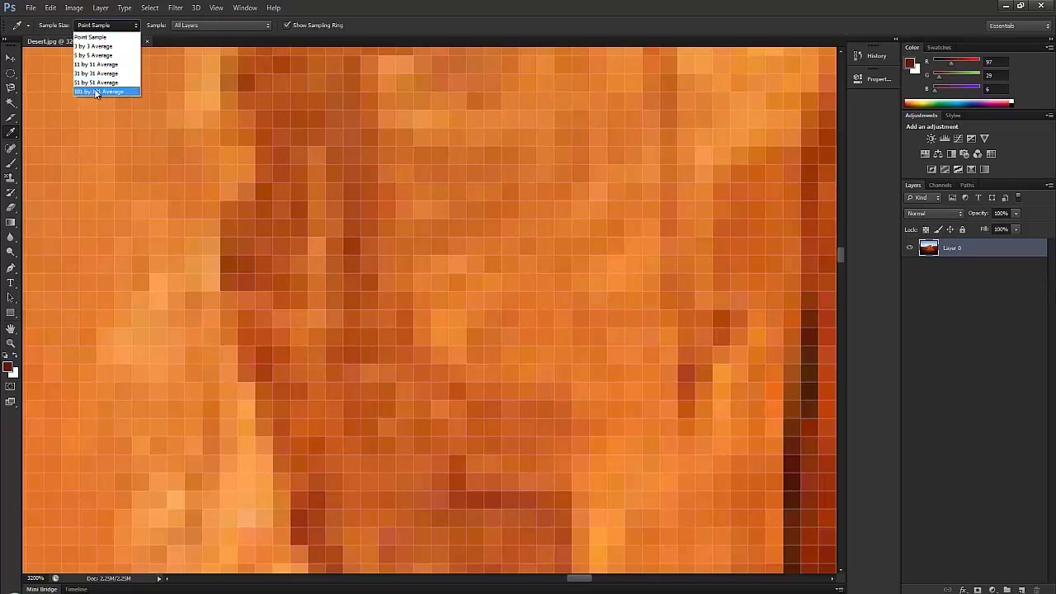
key("Return")
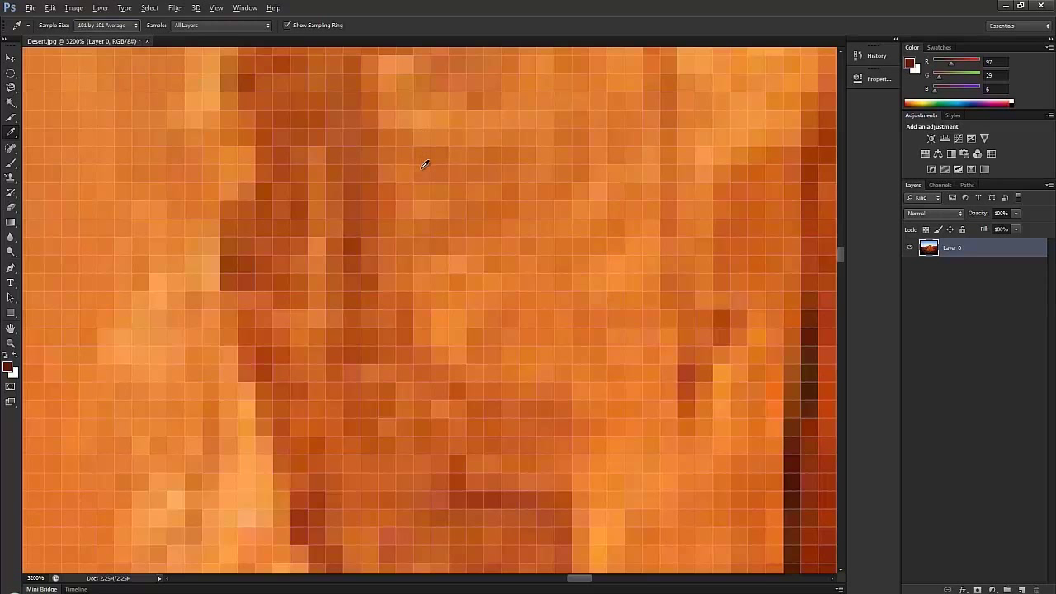
left_click(416, 162)
scroll(263, 158, "down", 15)
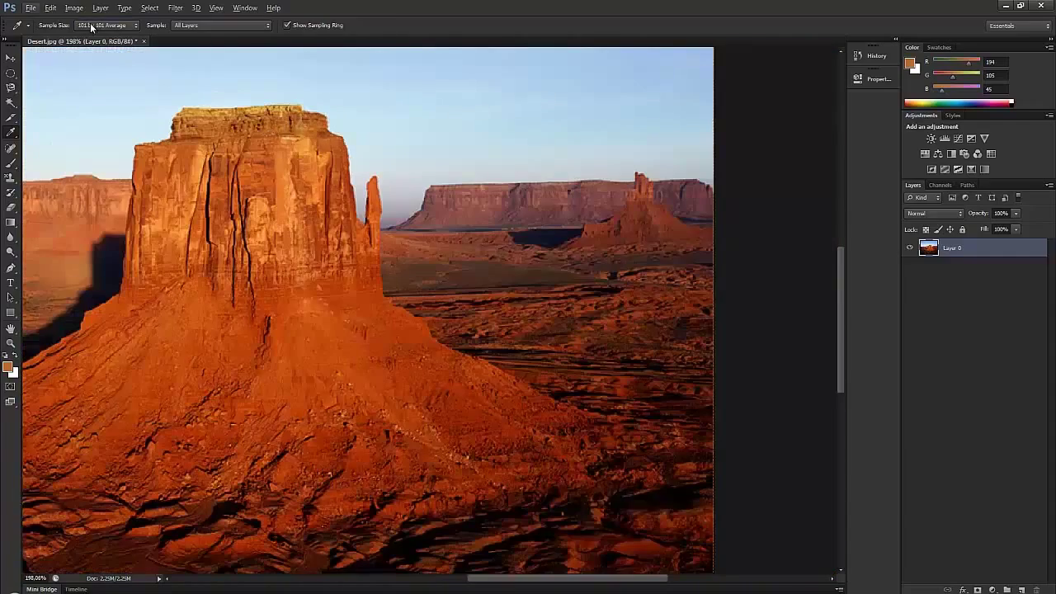
- Set the sample size back to Point Sample and sample a single dark brown pixel on the central butte at 3200% zoom
left_click(92, 25)
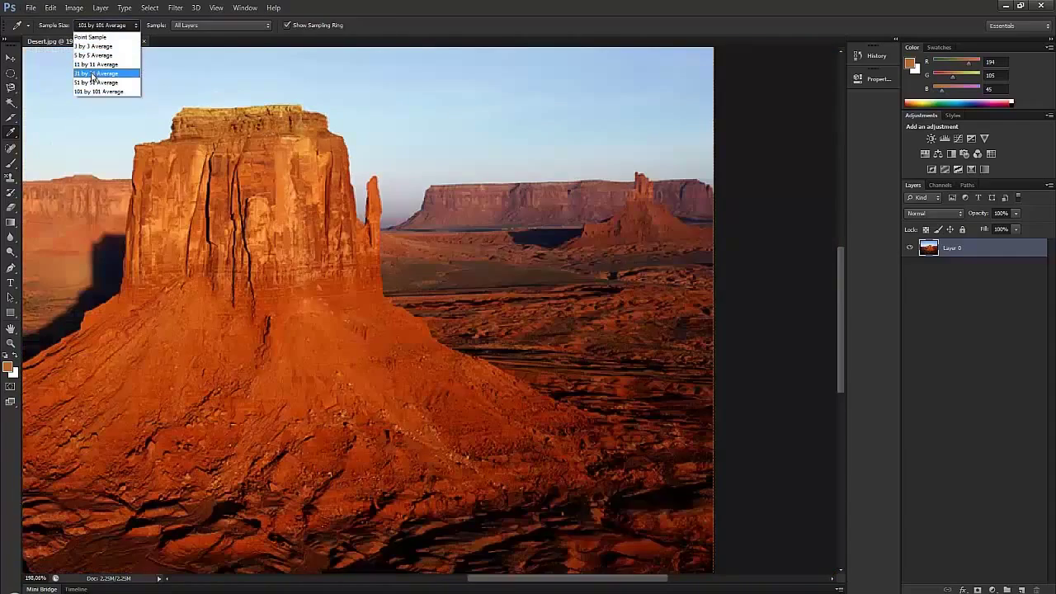
left_click(95, 71)
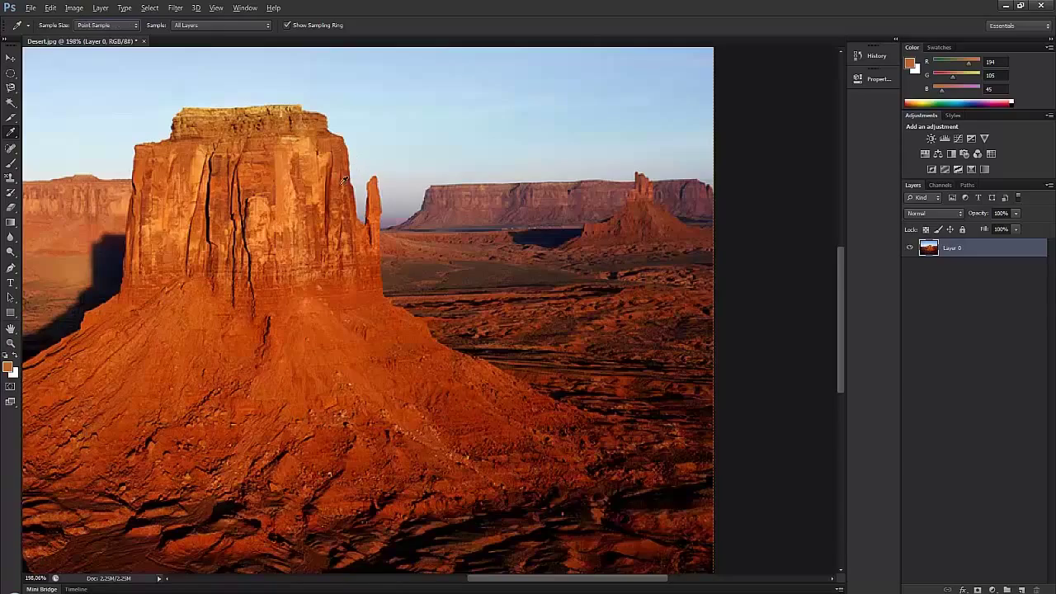
left_click(236, 180)
scroll(236, 179, "up", 2)
scroll(239, 175, "up", 10)
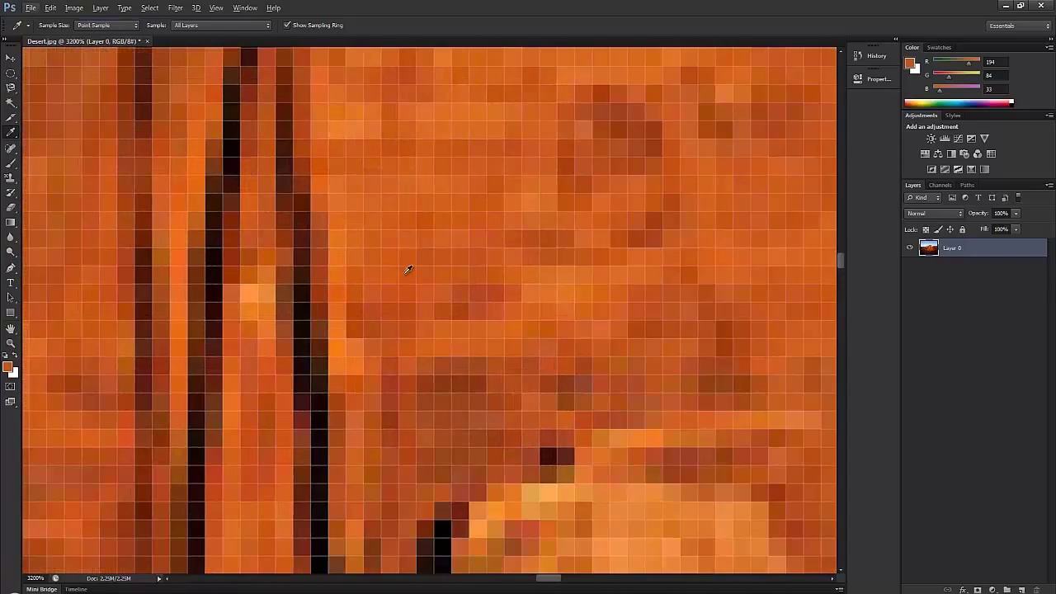
left_click_drag(638, 122, 464, 283)
left_click(453, 283)
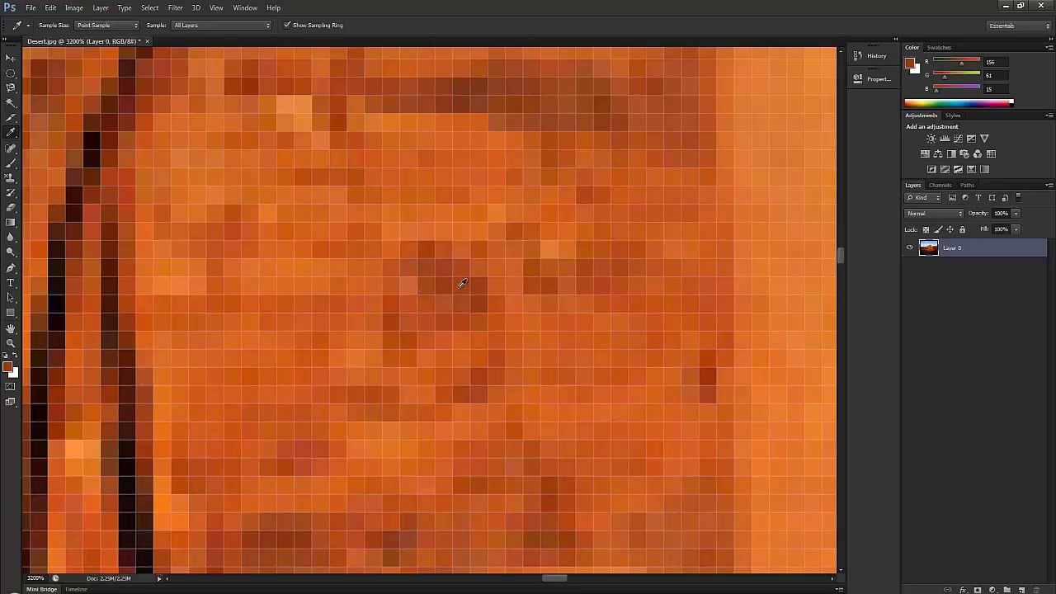
left_click(450, 284)
left_click(450, 282)
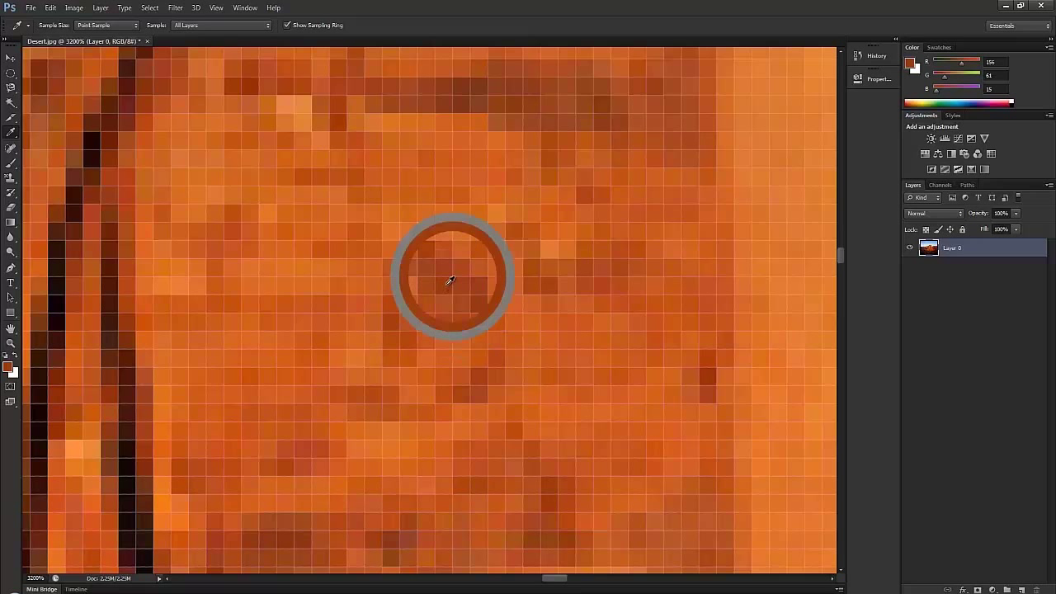
- Set the sample size to 11 by 11 Average and sample the same dark brown patch on the butte
left_click(96, 26)
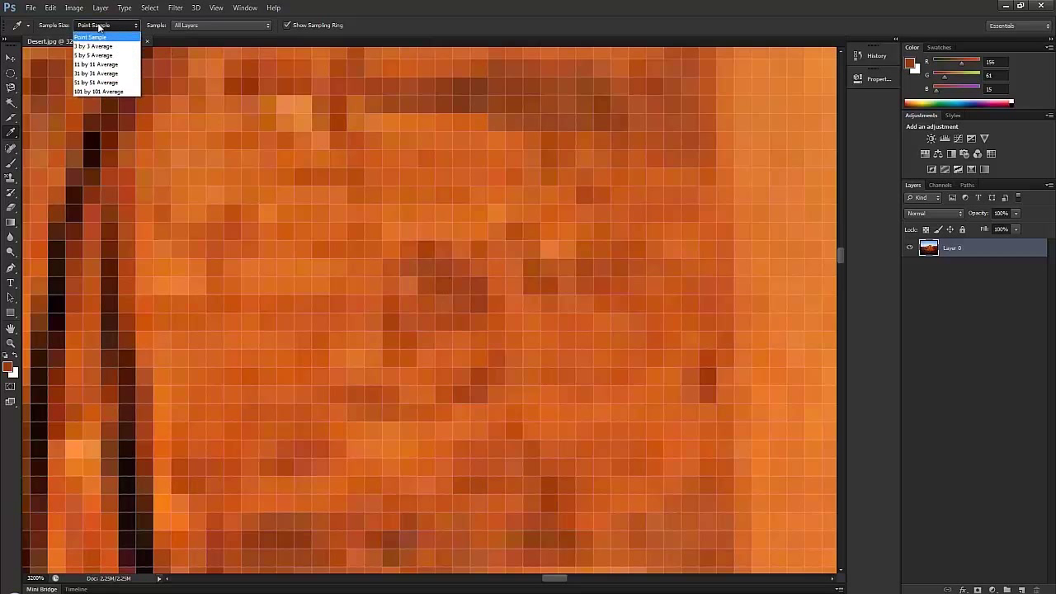
left_click(98, 64)
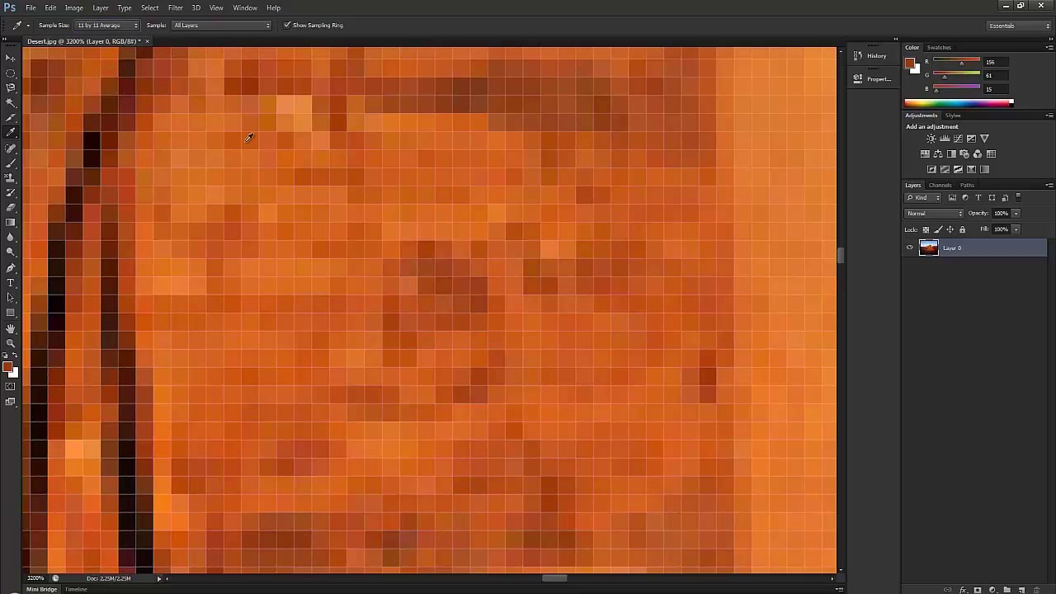
left_click(481, 282)
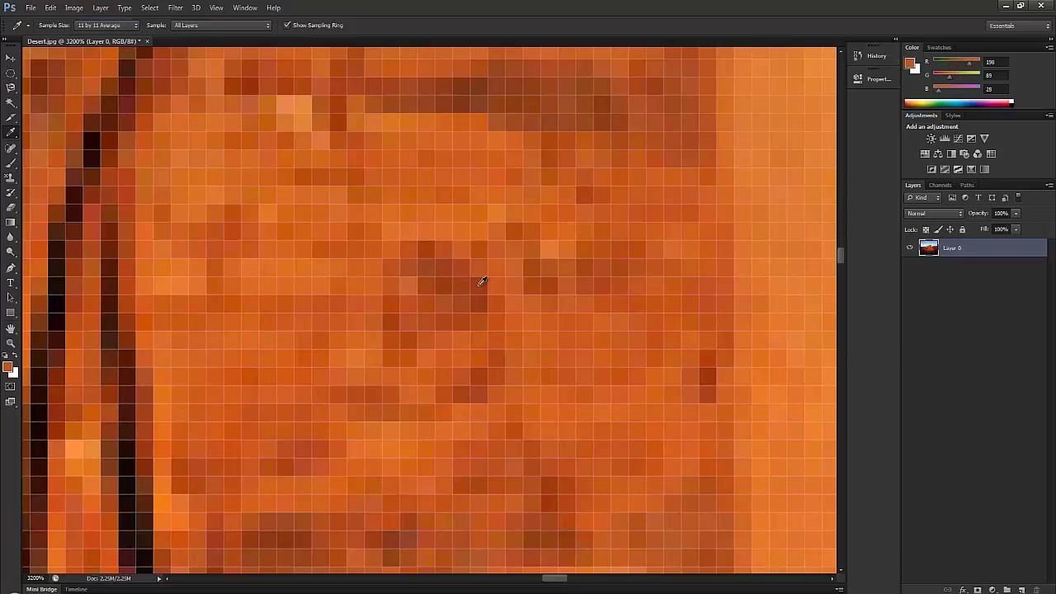
left_click(482, 281)
left_click(480, 283)
- Set the Eyedropper sample size to 51 by 51 Average
scroll(474, 264, "down", 2)
scroll(474, 263, "down", 5)
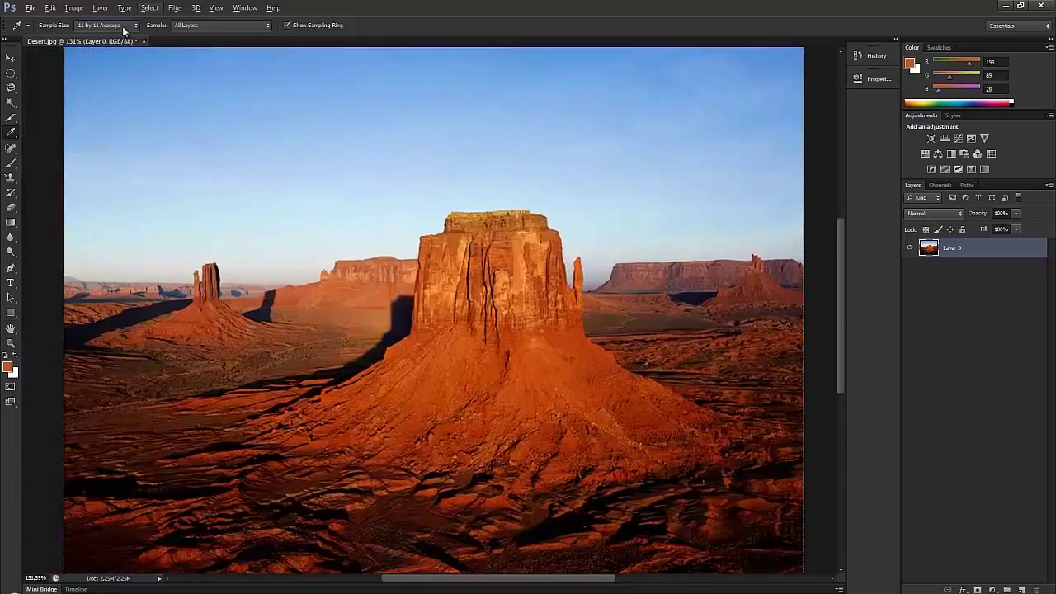
left_click(103, 26)
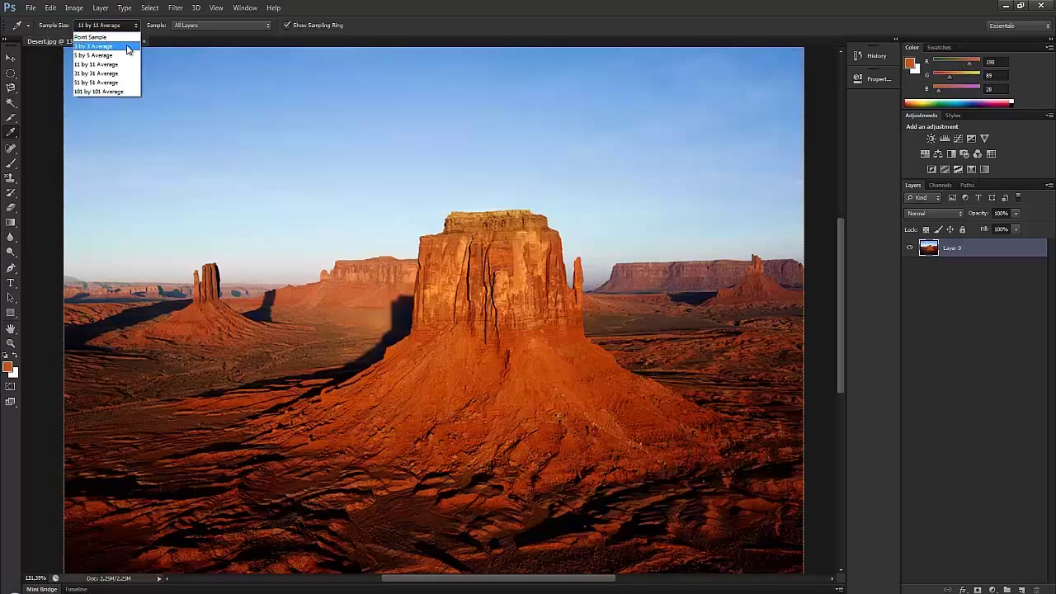
left_click(92, 82)
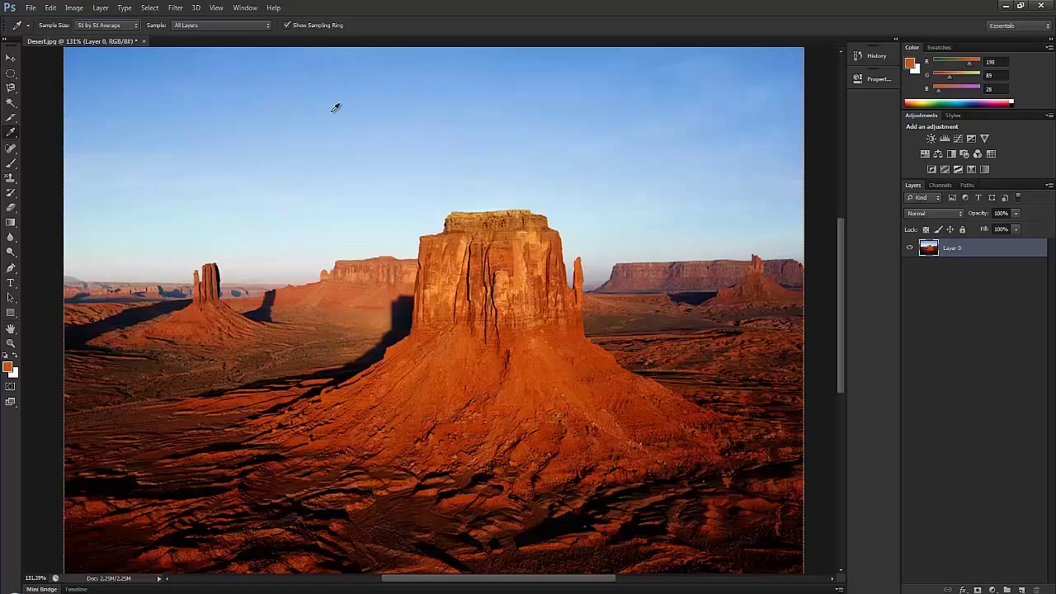
- Sample the pale sky above the left hill with the Eyedropper and switch to the Spot Healing Brush tool
left_click(284, 207)
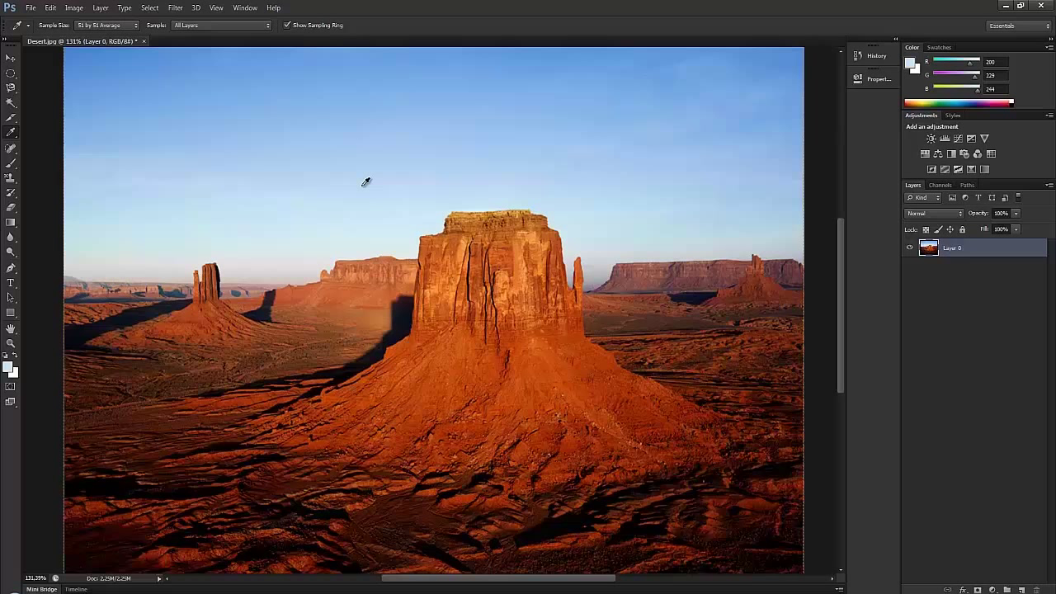
right_click(10, 146)
left_click(45, 129)
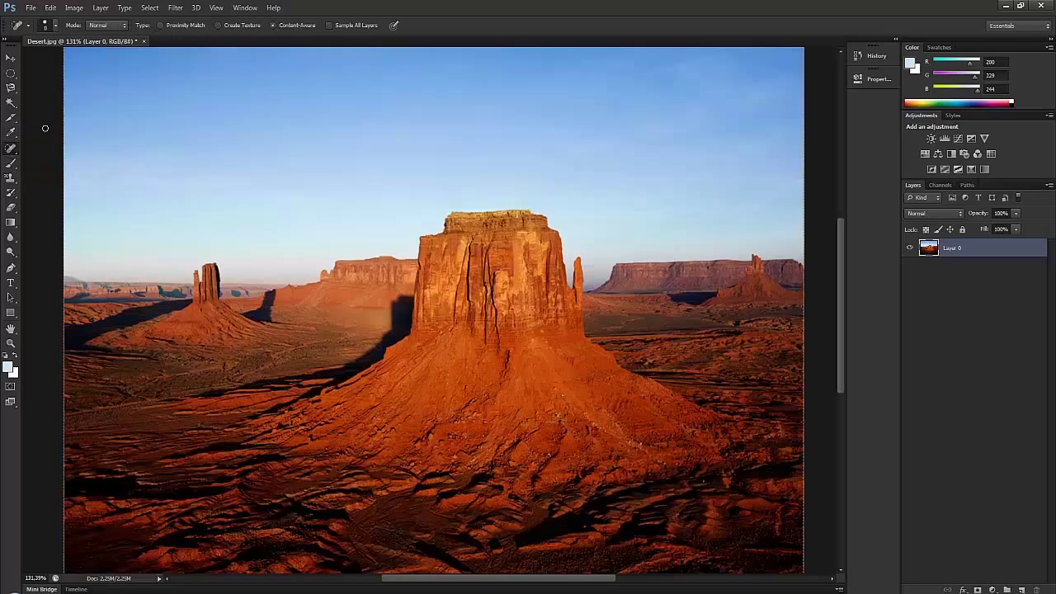
right_click(10, 149)
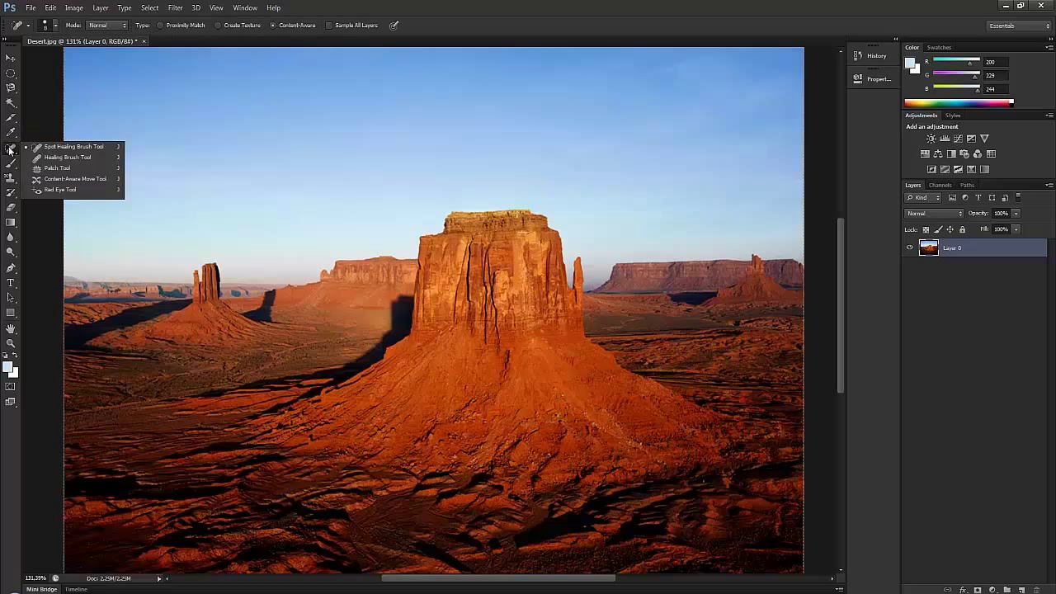
left_click(64, 148)
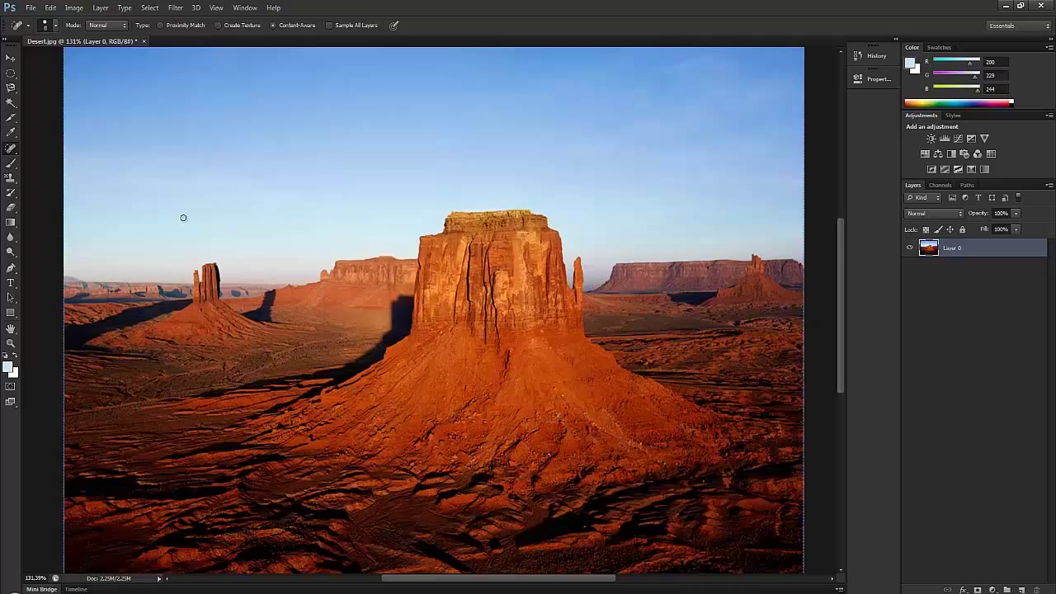
- Set the Spot Healing Brush to 27 px, paint out the rock spire on the left hill, and toggle undo to compare
scroll(301, 283, "down", 2)
scroll(260, 299, "up", 2)
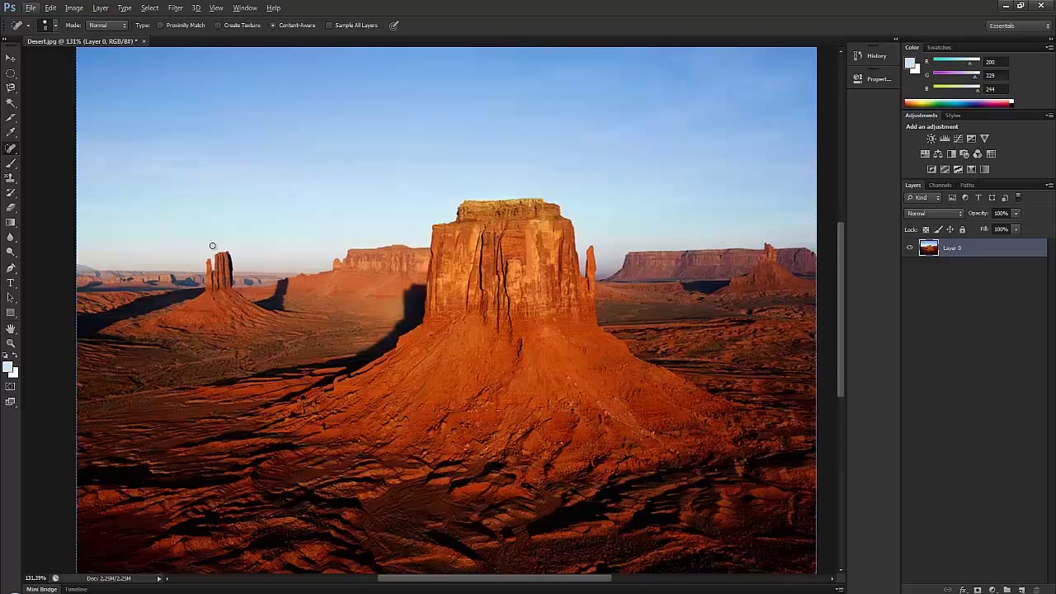
right_click(218, 262)
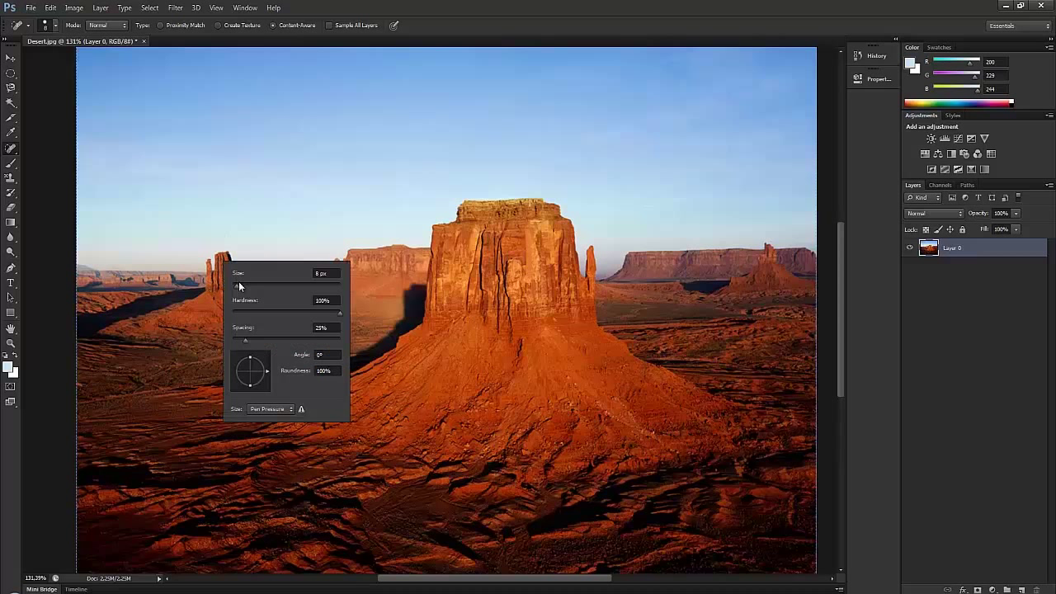
left_click(567, 5)
mouse_move(210, 279)
left_mouse_down()
mouse_move(225, 279)
mouse_move(226, 257)
mouse_move(211, 264)
mouse_move(213, 285)
left_mouse_up()
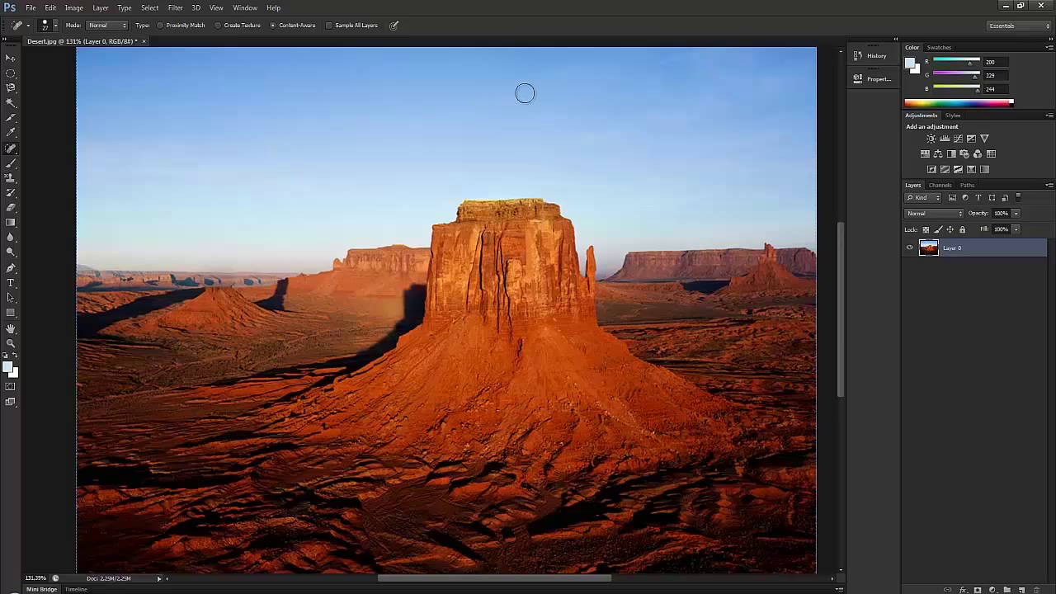
key("ctrl+z")
key("ctrl+z")
key("ctrl+z")
key("ctrl+z")
- Reduce the healing brush to 12 px, retouch the leftover marks along the left hill's top edge, and undo the last stroke
scroll(306, 309, "up", 10)
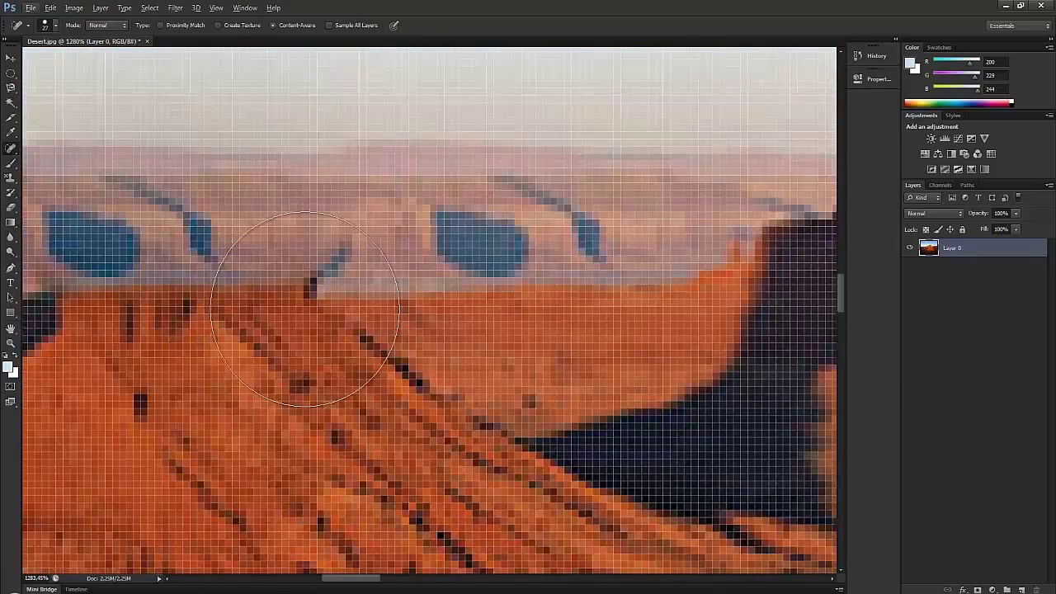
right_click(310, 307)
left_click_drag(332, 332, 325, 331)
mouse_move(319, 263)
left_mouse_down()
mouse_move(259, 248)
mouse_move(106, 252)
mouse_move(55, 277)
left_mouse_up()
mouse_move(360, 294)
left_mouse_down()
mouse_move(320, 263)
mouse_move(268, 256)
mouse_move(139, 258)
mouse_move(69, 280)
left_mouse_up()
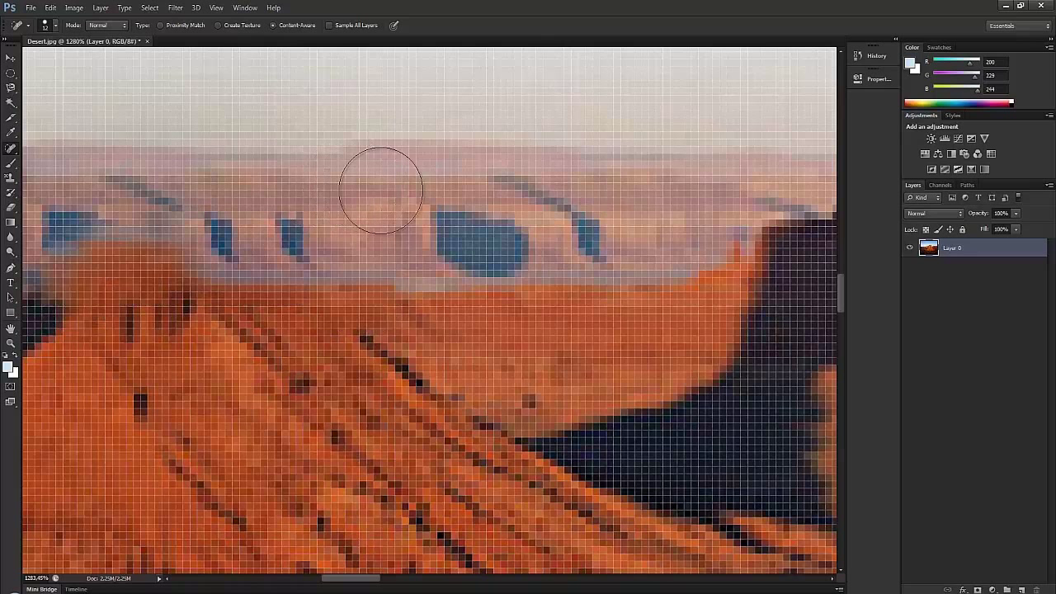
key("ctrl+z")
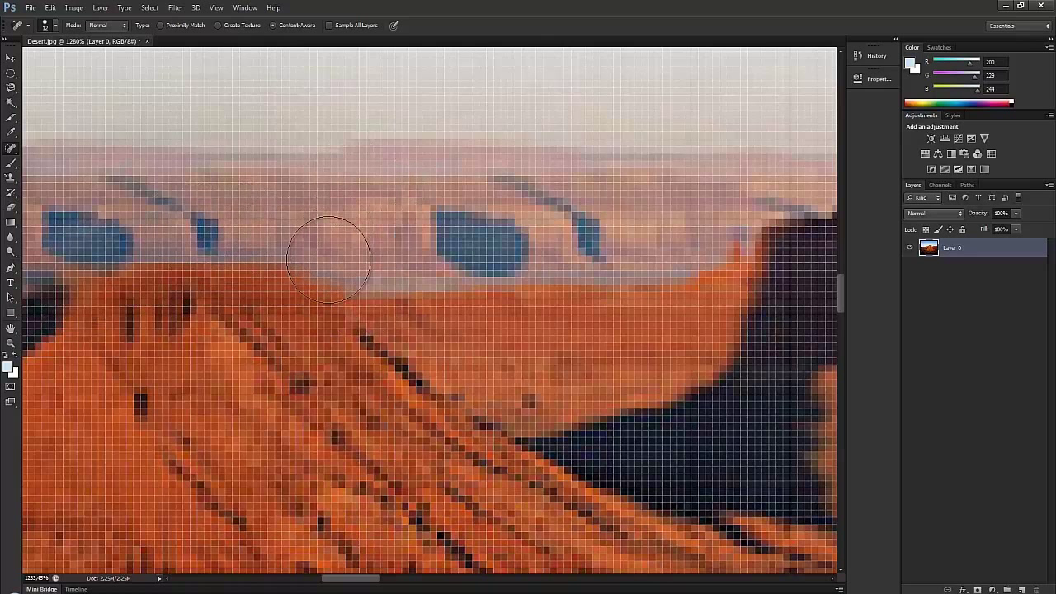
- Reduce the Spot Healing Brush to 3 px and clean up the pixels along the left hill's top edge
scroll(382, 308, "down", 5)
scroll(382, 308, "down", 3)
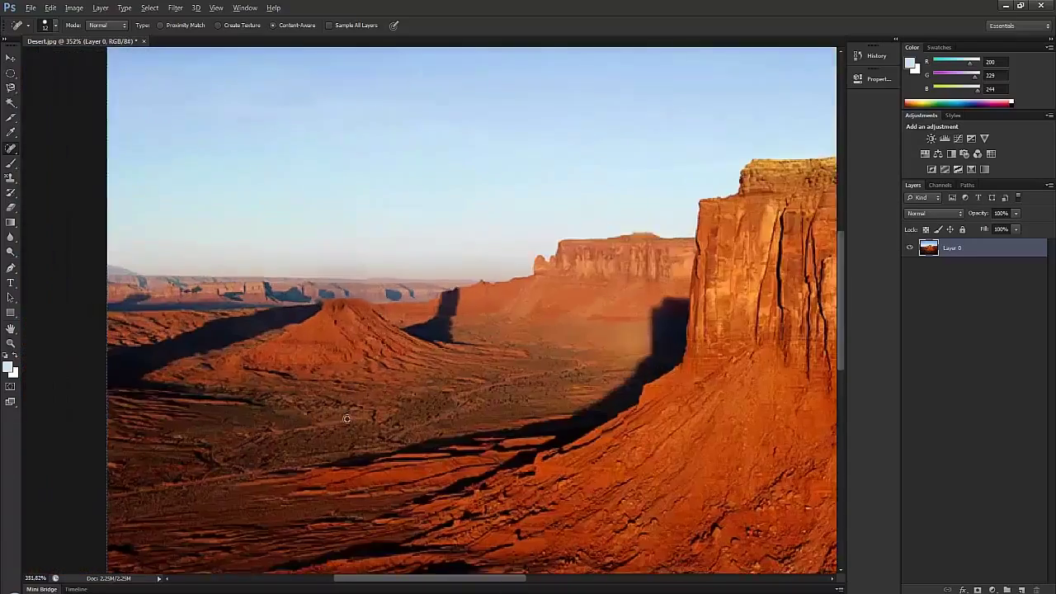
scroll(348, 326, "up", 6)
scroll(493, 122, "up", 1)
scroll(493, 122, "up", 1)
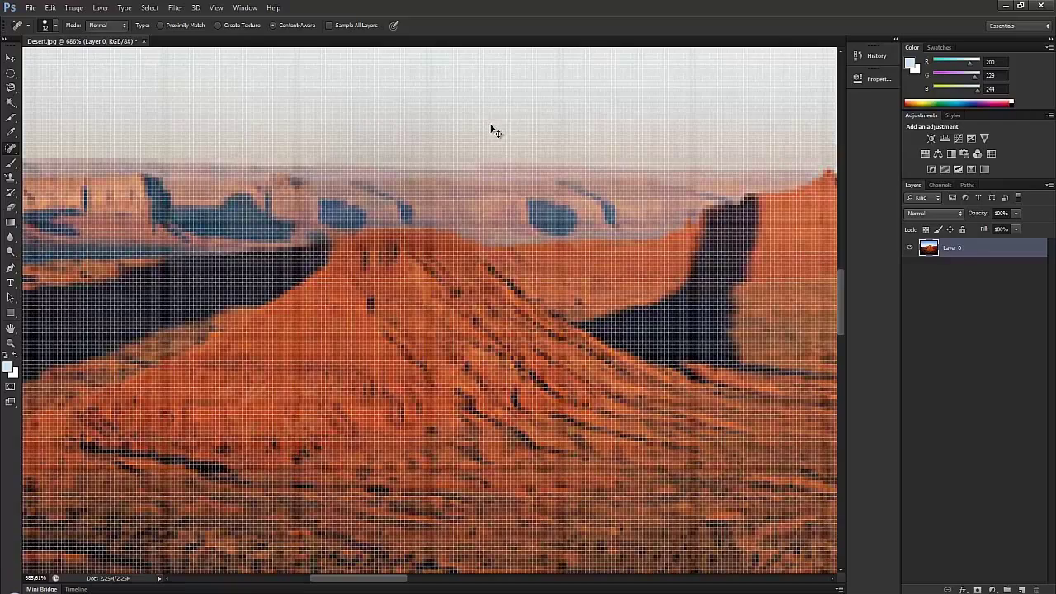
scroll(363, 251, "up", 4)
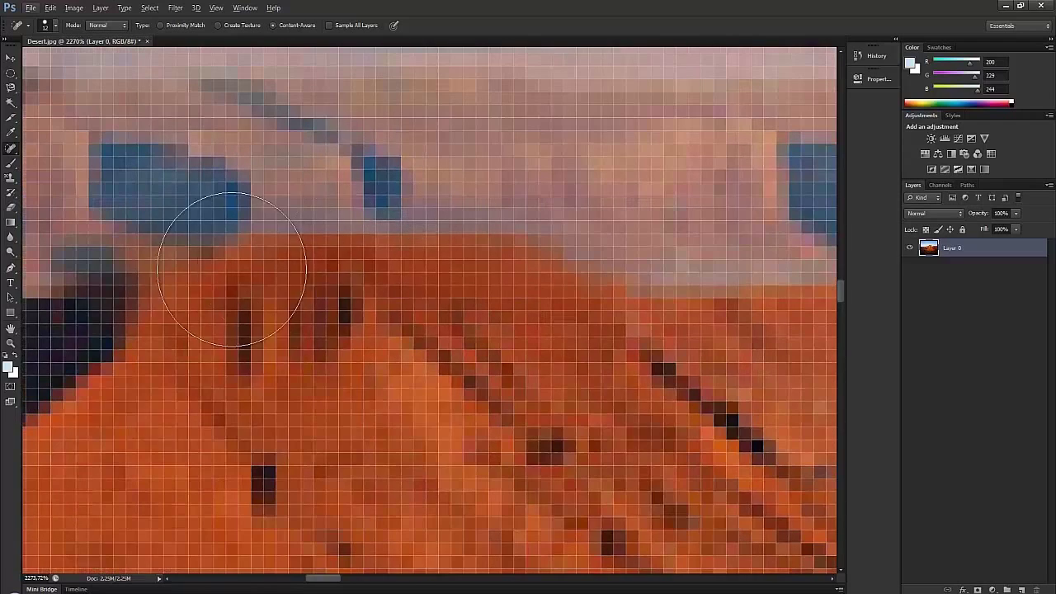
right_click(313, 268)
left_click(329, 288)
mouse_move(119, 292)
left_mouse_down()
mouse_move(197, 234)
mouse_move(132, 310)
mouse_move(298, 256)
mouse_move(551, 268)
mouse_move(635, 338)
left_mouse_up()
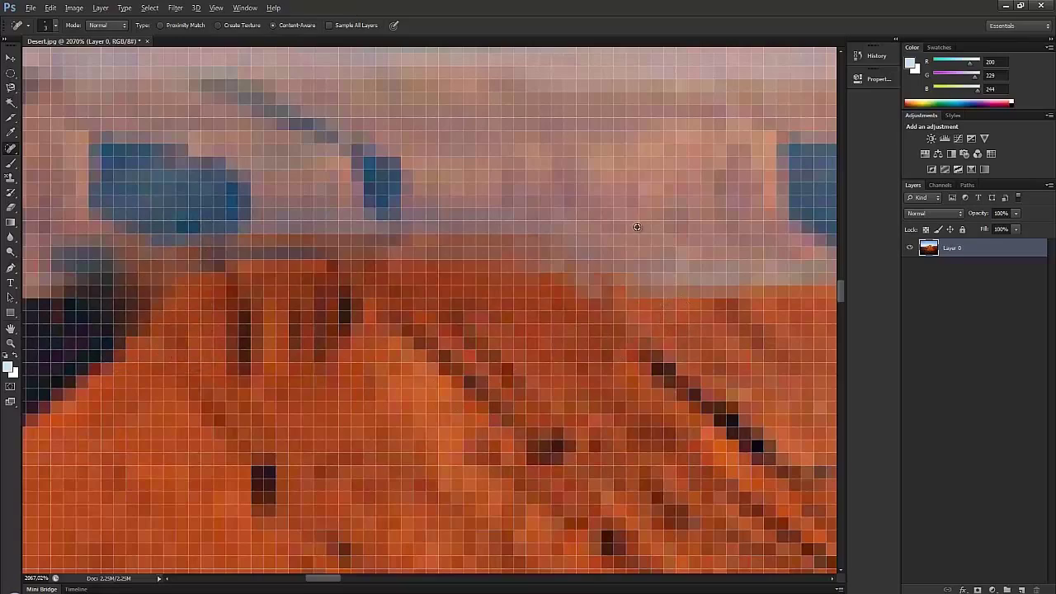
scroll(652, 207, "down", 5)
scroll(655, 181, "down", 6)
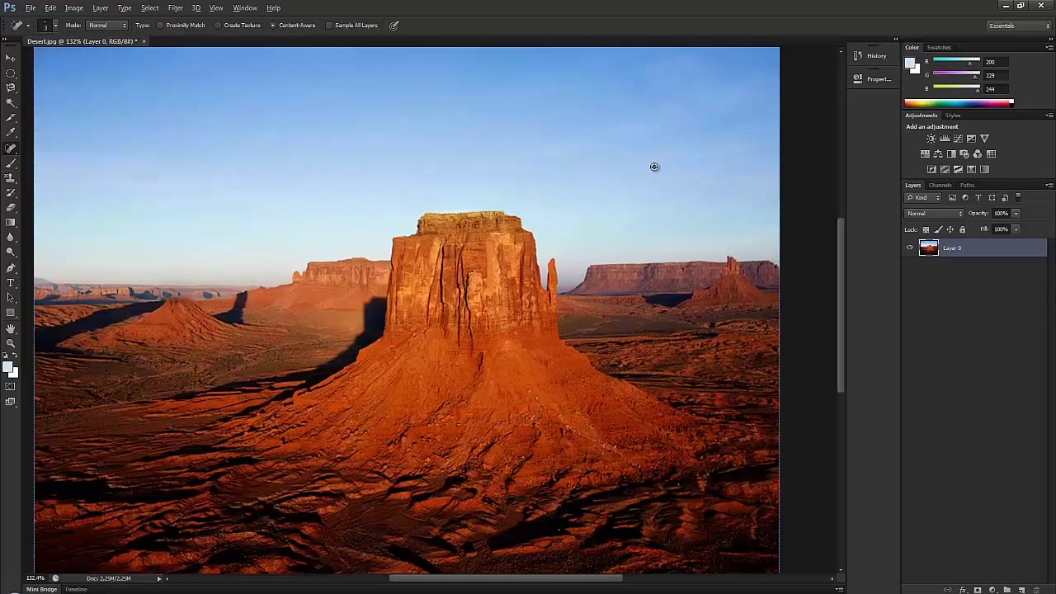
- Compare the image before and after healing by switching between the last Deselect and last Spot Healing Brush history states
left_click(878, 56)
left_click(775, 261)
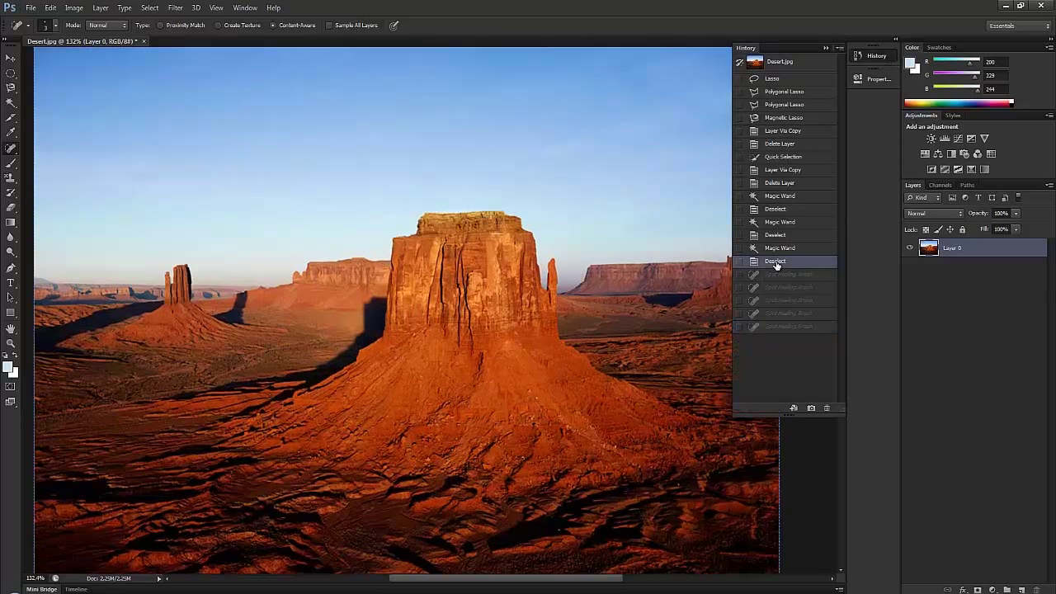
left_click(777, 328)
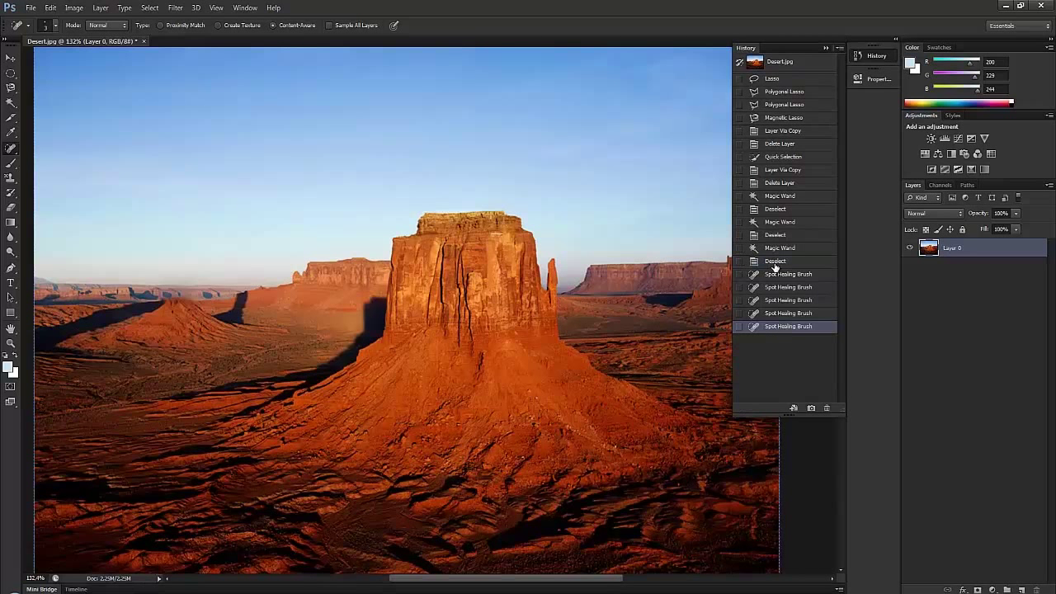
left_click(773, 263)
left_click(770, 327)
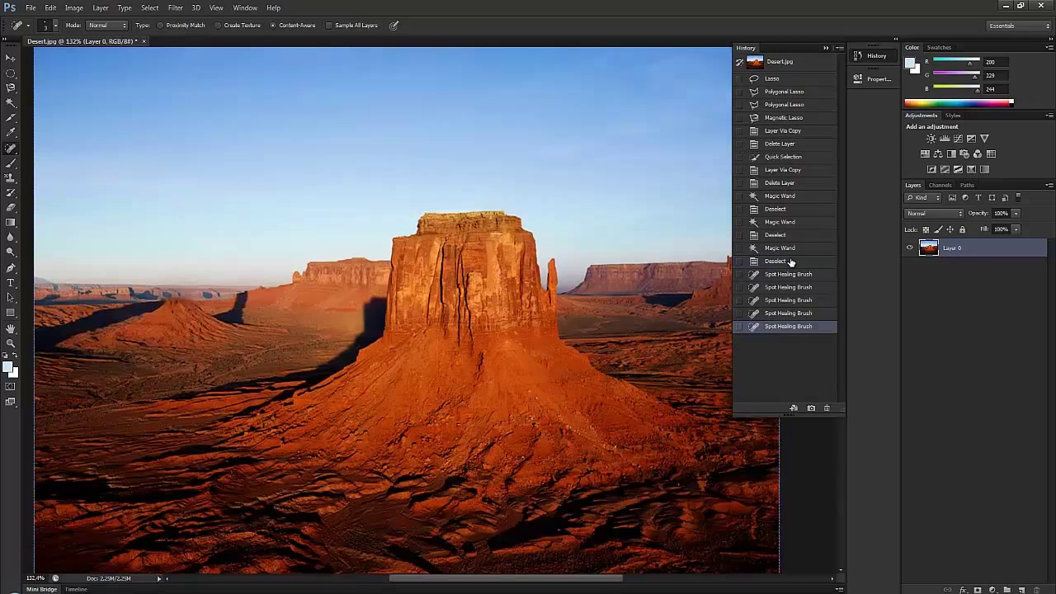
left_click(871, 57)
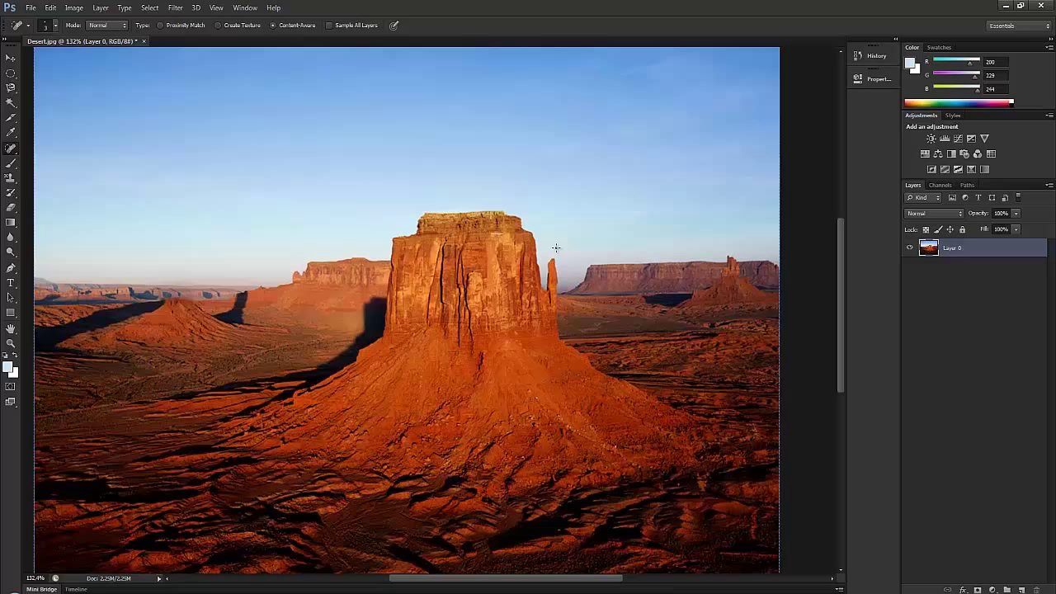
- Paint two freehand strokes across the central butte with the 13 px Brush tool and undo both
left_click(14, 164)
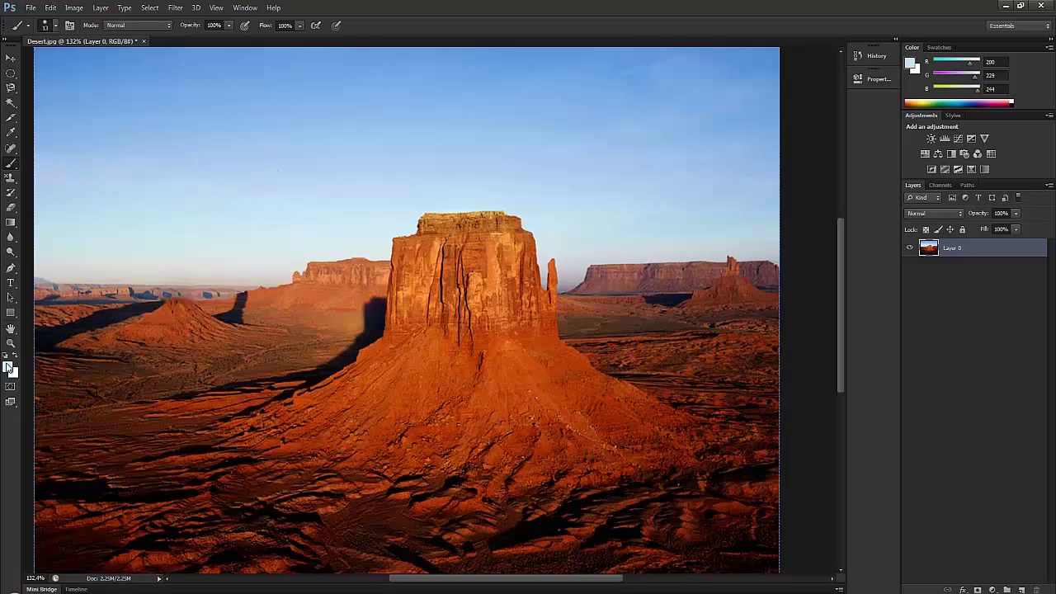
mouse_move(412, 262)
left_mouse_down()
mouse_move(627, 322)
mouse_move(639, 363)
left_mouse_up()
mouse_move(409, 228)
left_mouse_down()
mouse_move(252, 331)
mouse_move(211, 403)
mouse_move(274, 390)
mouse_move(236, 348)
mouse_move(273, 343)
left_mouse_up()
key("ctrl+alt+z")
key("ctrl+alt+z")
- Set the Brush tool's size to 121 px
left_click(56, 26)
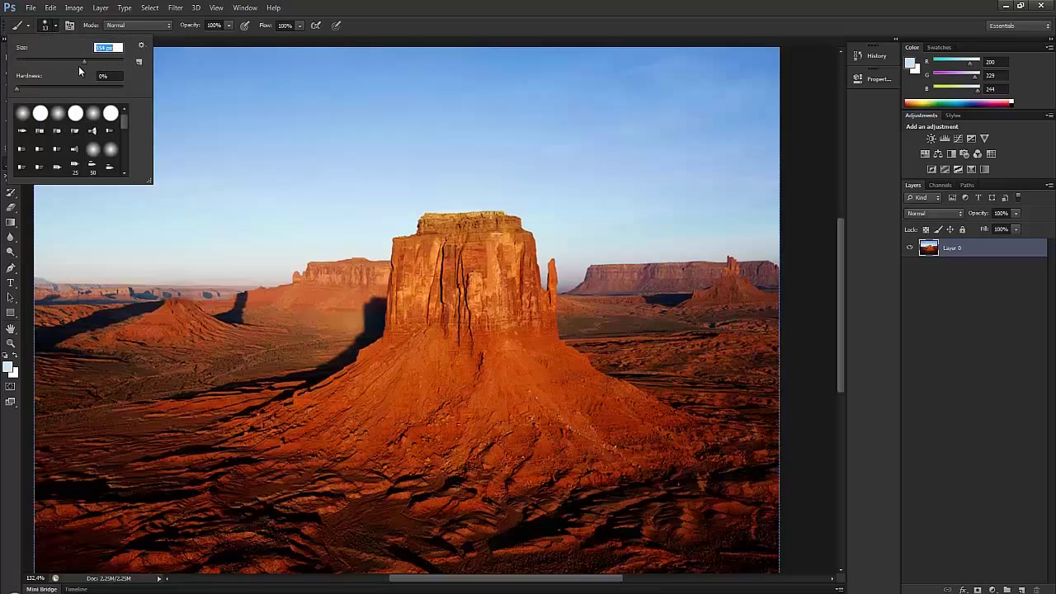
type("121")
key("Return")
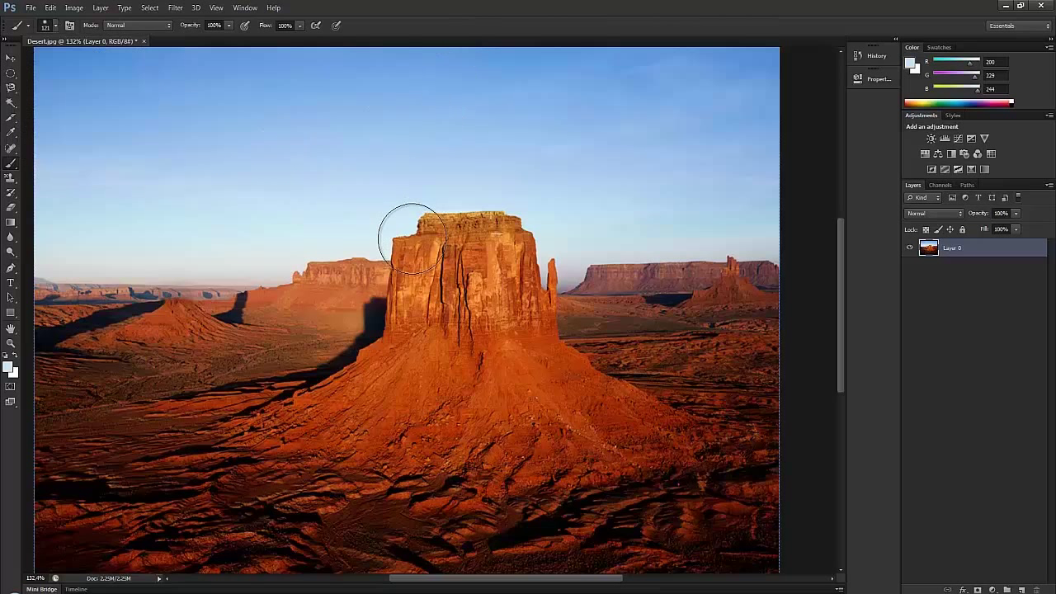
- Enlarge and shrink the brush tip in increments, finishing at 500 px
key("bracketright")
key("bracketright")
key("bracketright")
key("bracketright")
key("bracketright")
key("bracketright")
key("bracketright")
key("bracketright")
key("bracketleft")
key("bracketleft")
key("bracketleft")
key("bracketleft")
key("bracketleft")
key("bracketleft")
key("bracketleft")
key("bracketleft")
key("bracketleft")
key("bracketleft")
key("bracketleft")
key("bracketleft")
key("bracketright")
key("bracketright")
key("bracketright")
key("bracketright")
key("bracketright")
key("bracketright")
key("bracketright")
key("bracketright")
key("bracketright")
key("bracketright")
key("bracketright")
key("bracketright")
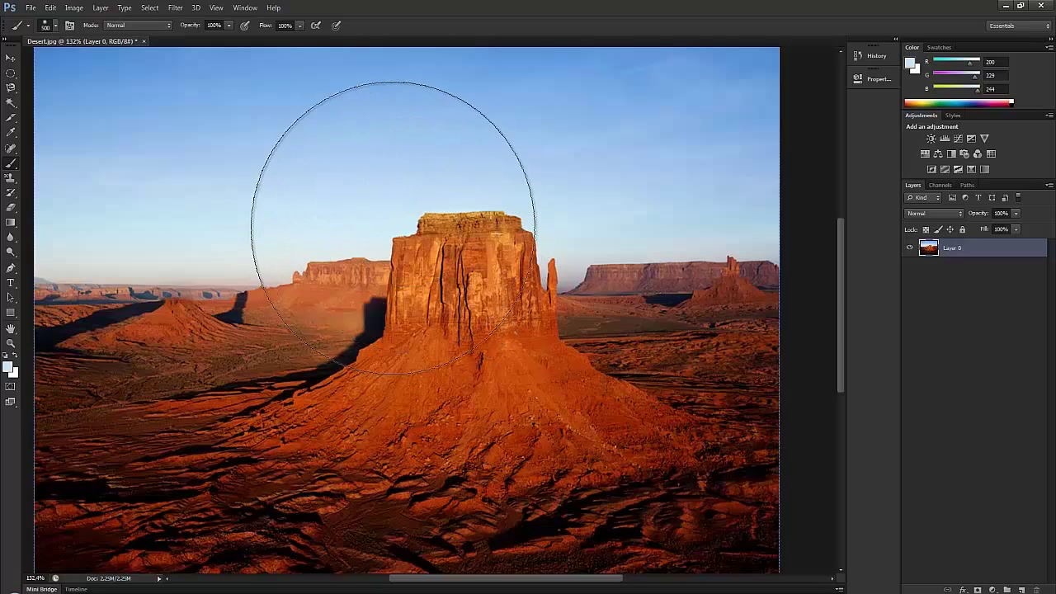
- Paint a broad pale-blue stroke over the central butte with the 500 px brush at 0% hardness and undo it
right_click(392, 227)
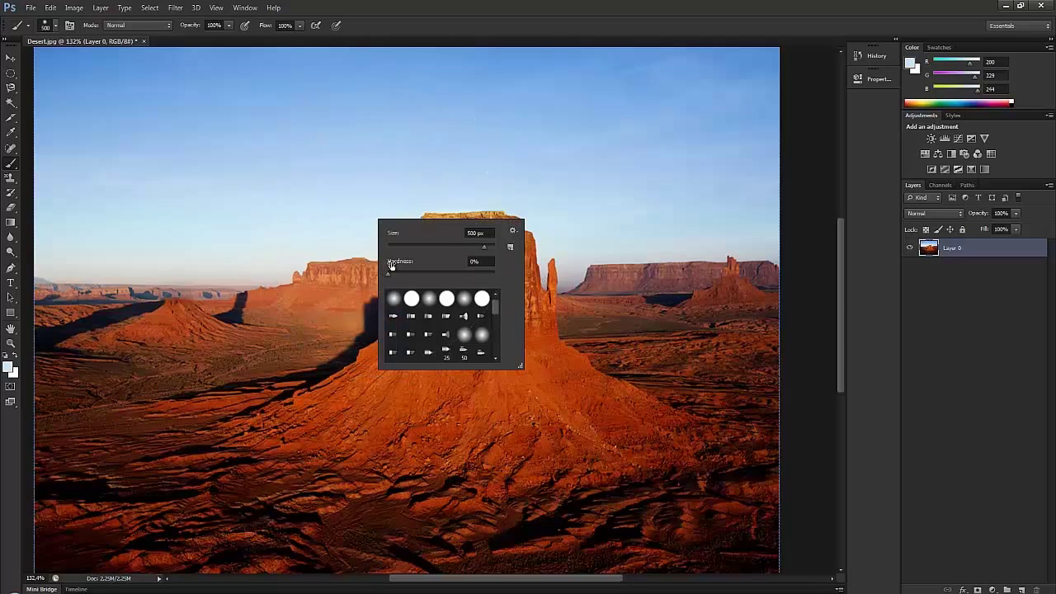
mouse_move(235, 165)
left_mouse_down()
mouse_move(296, 294)
mouse_move(511, 264)
mouse_move(383, 349)
left_mouse_up()
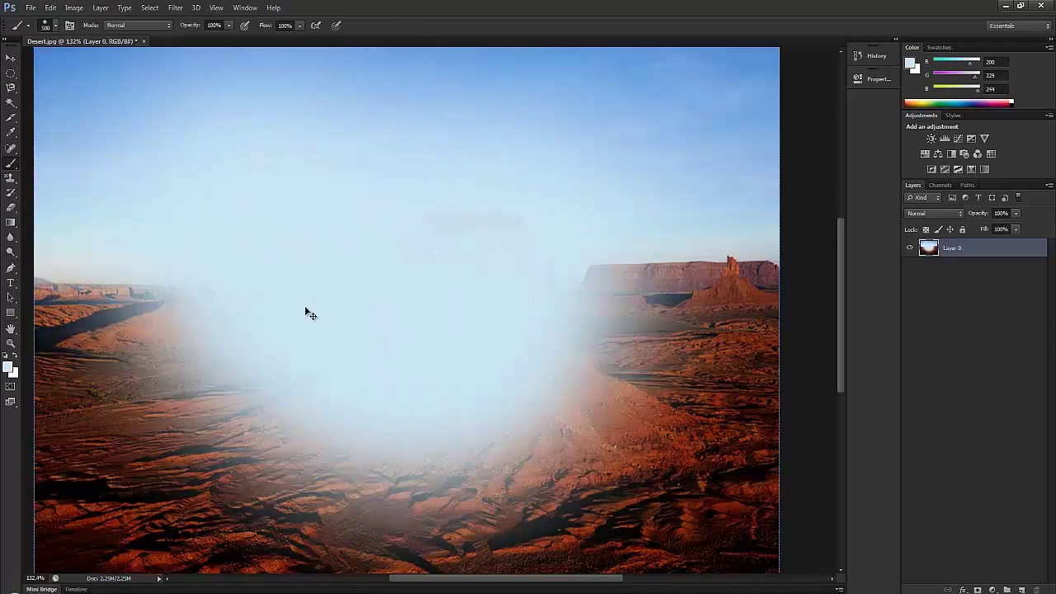
key("ctrl+z")
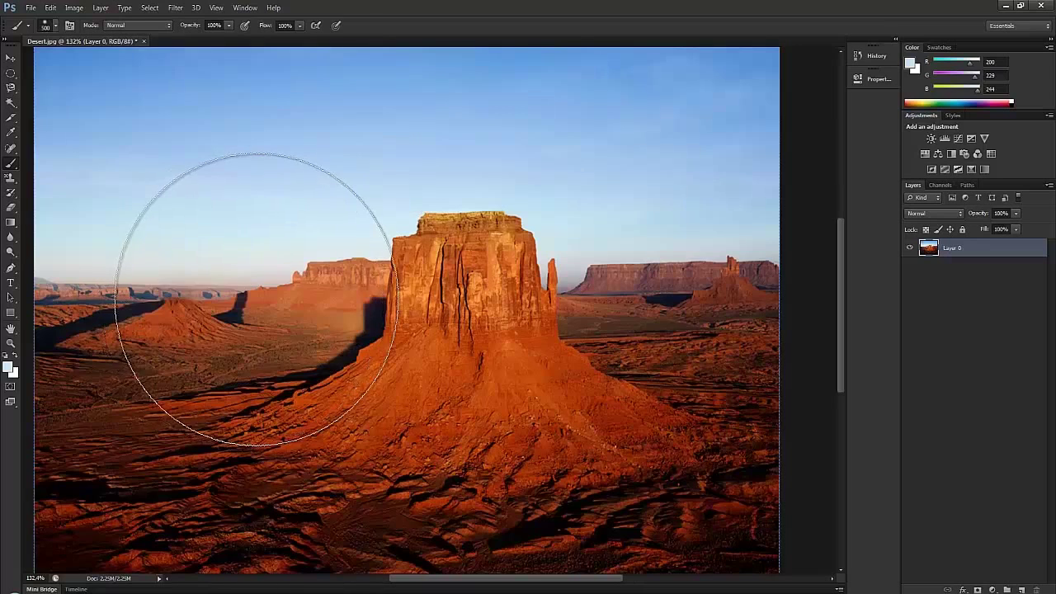
- Place one soft dab on the left hill and, with increased hardness, one hard-edged dab over the central butte's right side; undo both
left_click(254, 322)
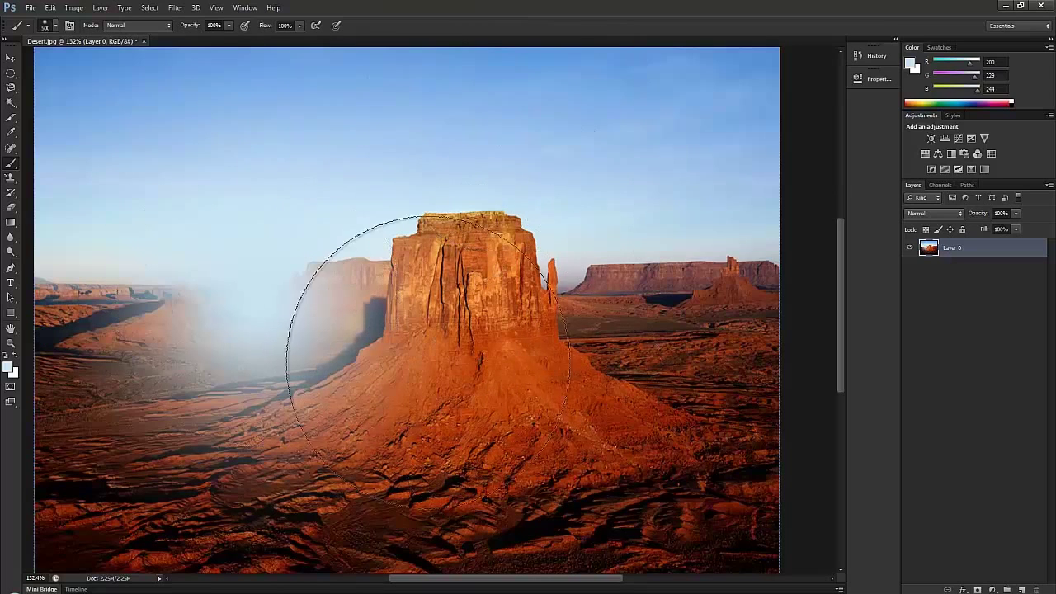
right_click(602, 262)
key("Tab")
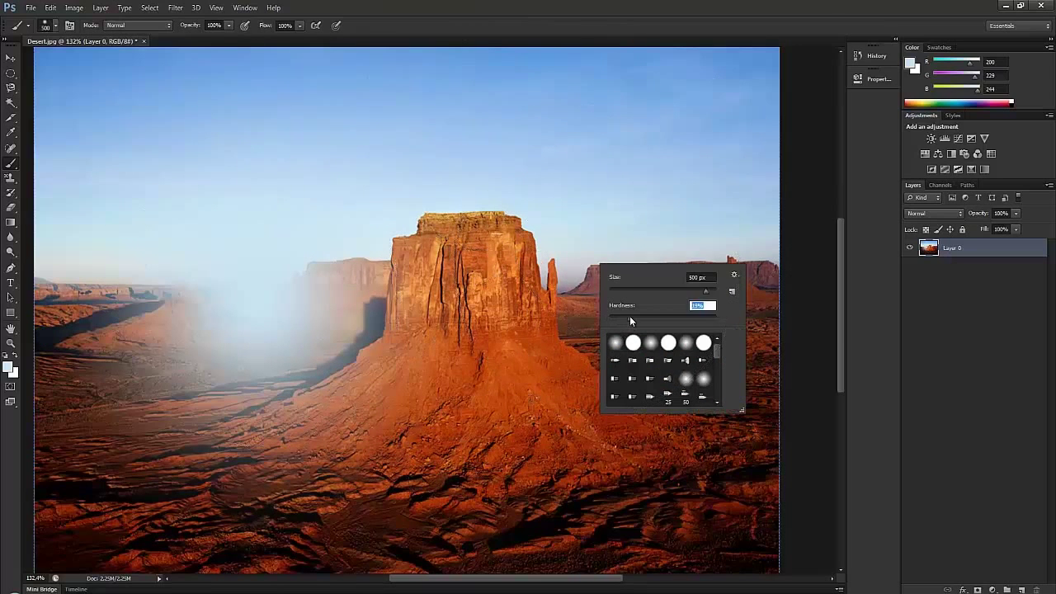
left_click(710, 6)
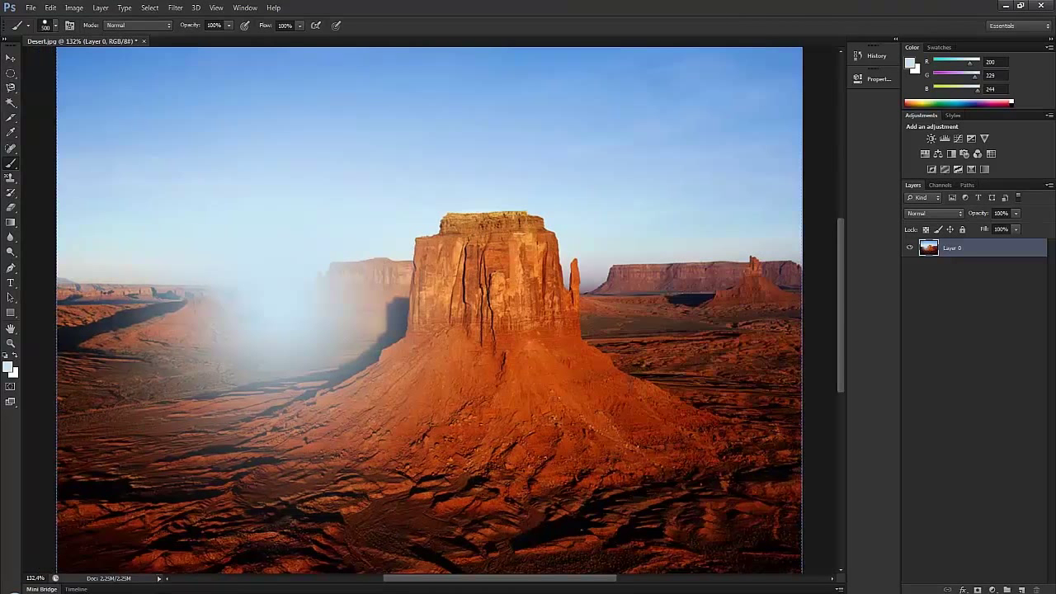
left_click(614, 288)
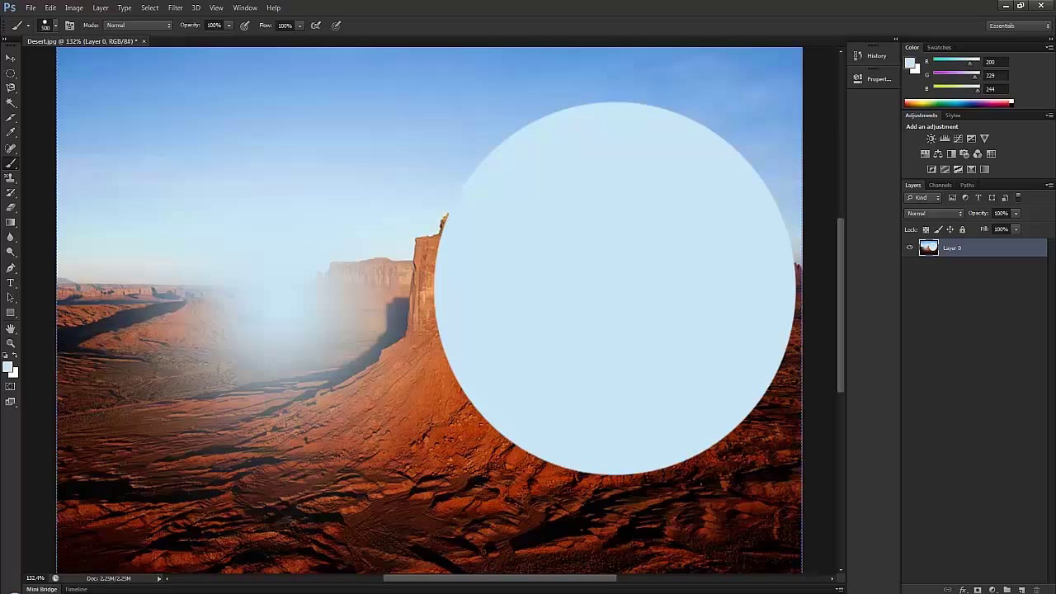
key("ctrl+z")
key("ctrl+alt+z")
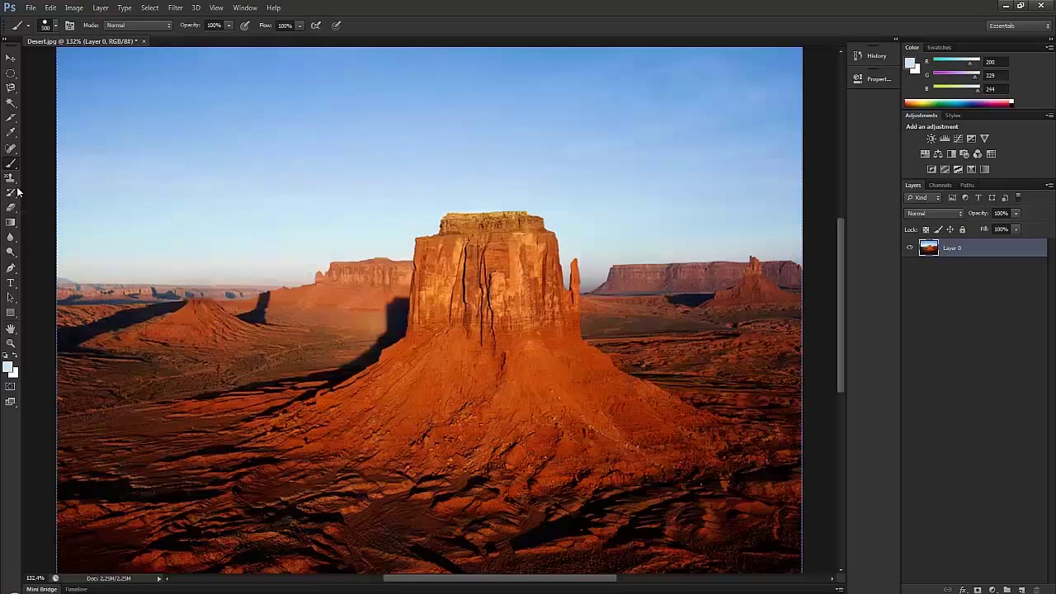
- Switch to the Clone Stamp tool and revert the image to the Deselect history state preceding the Spot Healing Brush strokes
left_click(10, 182)
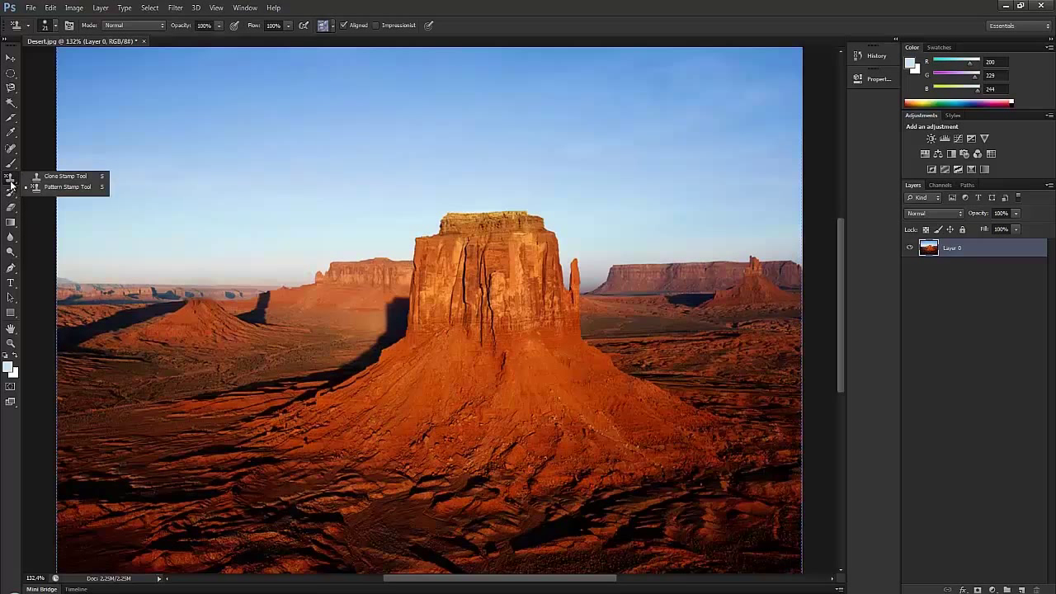
left_click(61, 177)
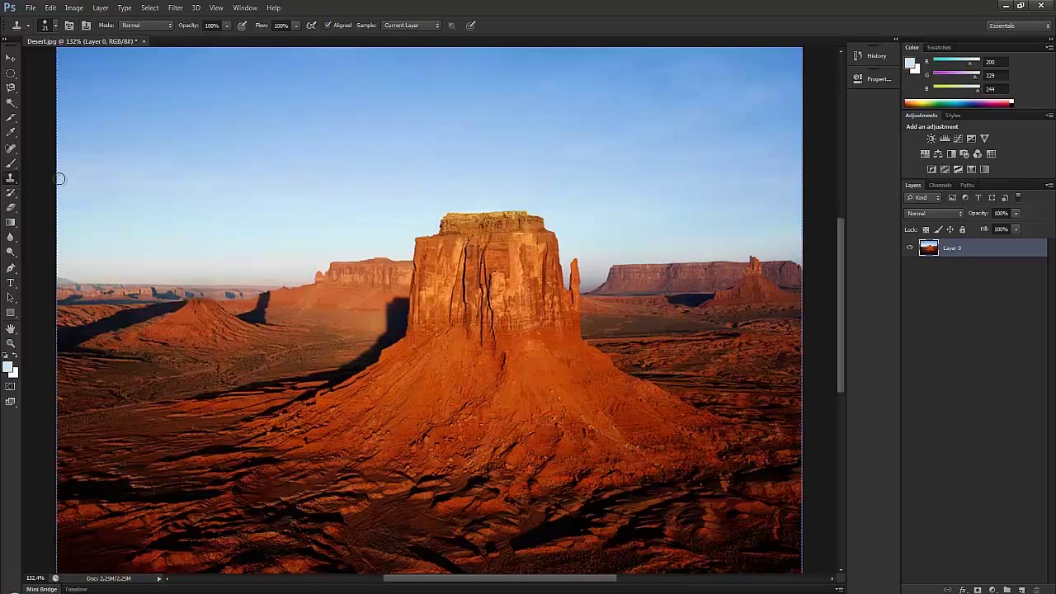
left_click(295, 196)
left_click(532, 234)
left_click(874, 56)
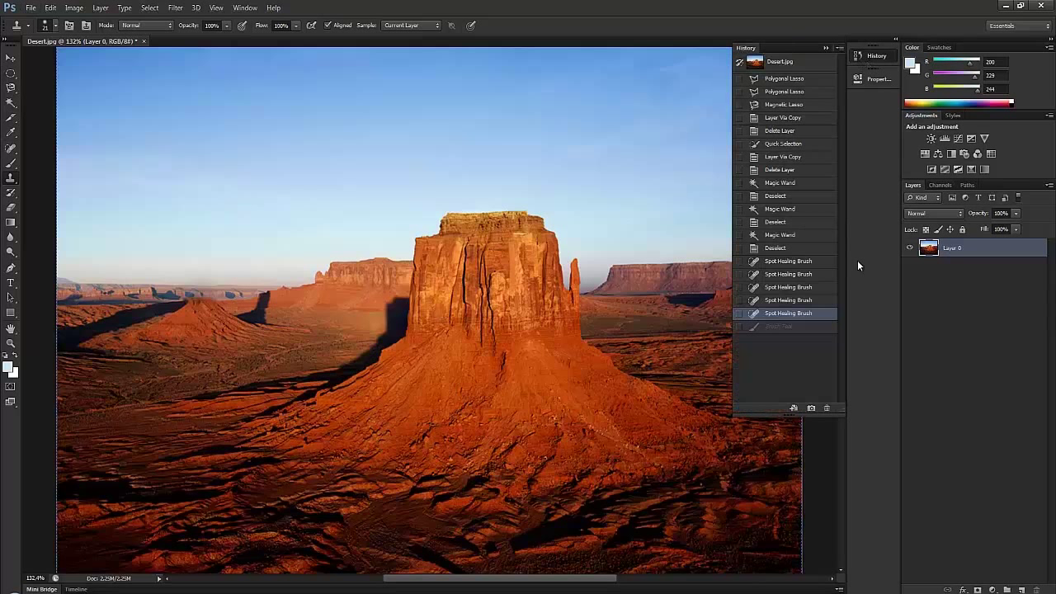
left_click(777, 249)
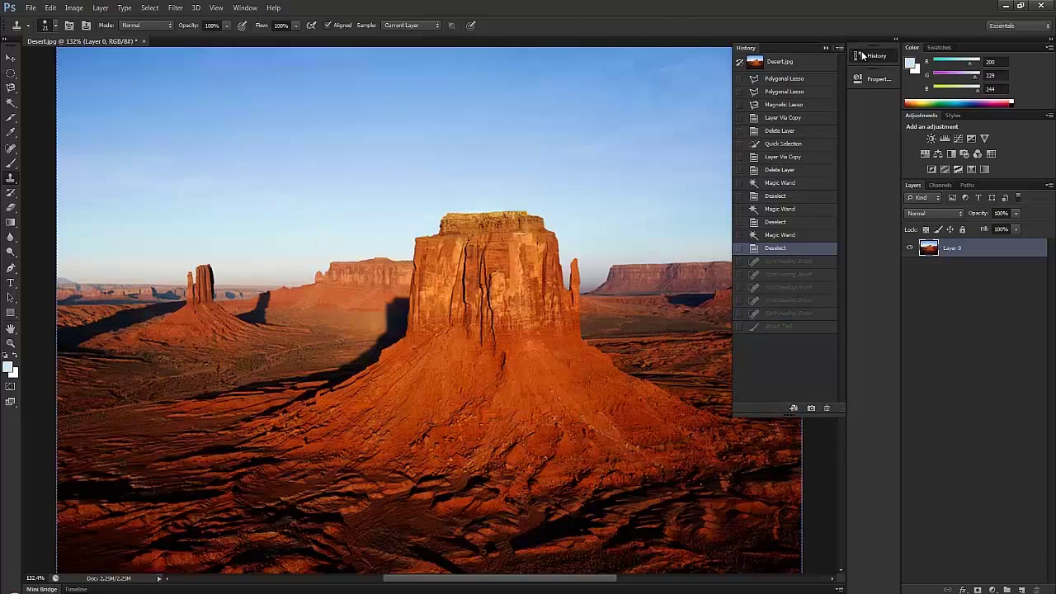
- Collapse the history list and clone the distant mesas over the left butte's lower part with the 21 px Clone Stamp, increasing its hardness between strokes
left_click(863, 55)
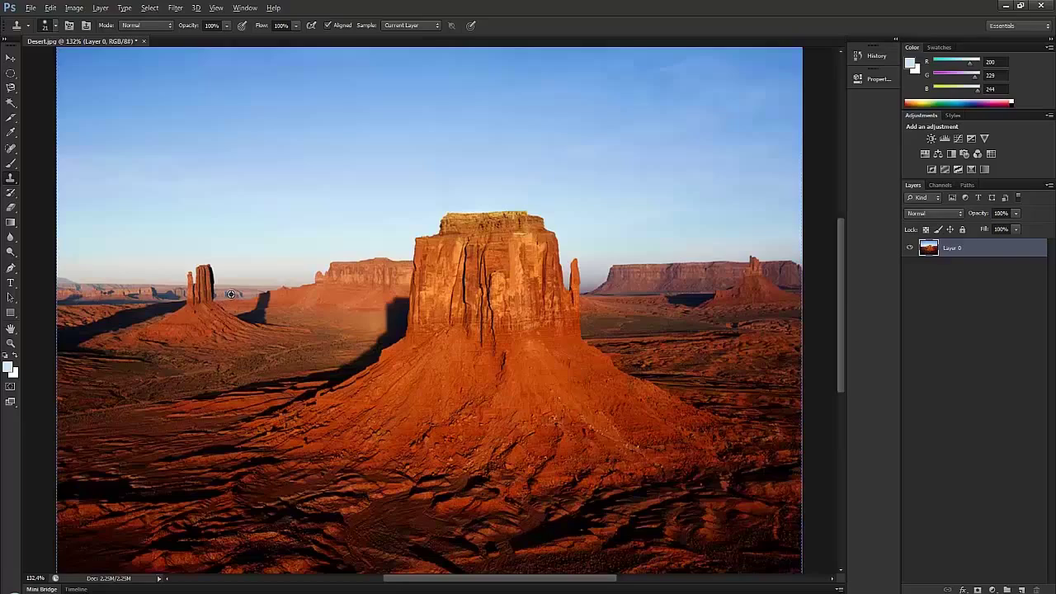
scroll(220, 295, "up", 6)
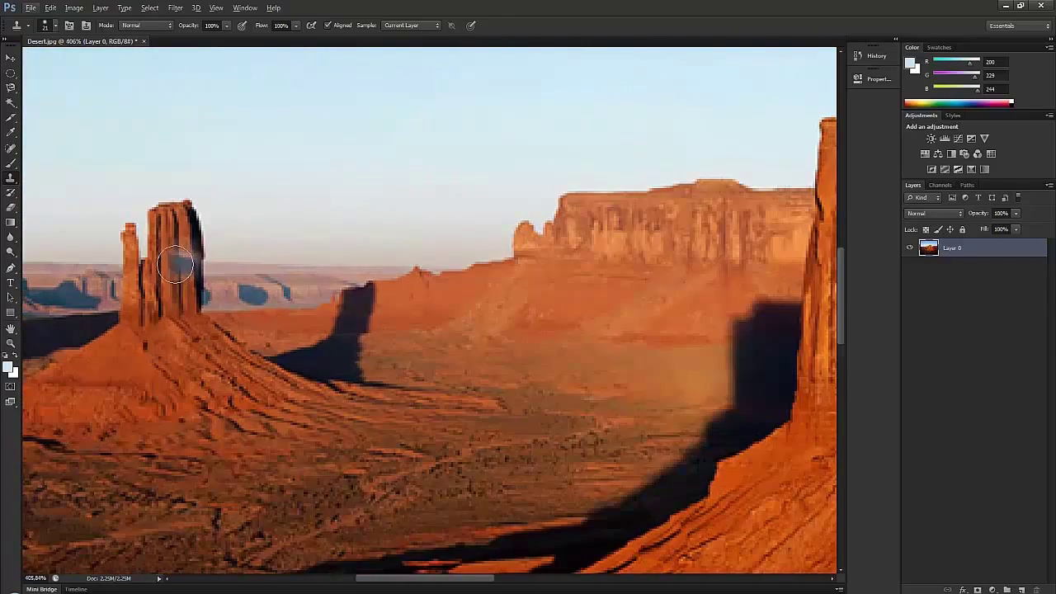
scroll(199, 322, "up", 2)
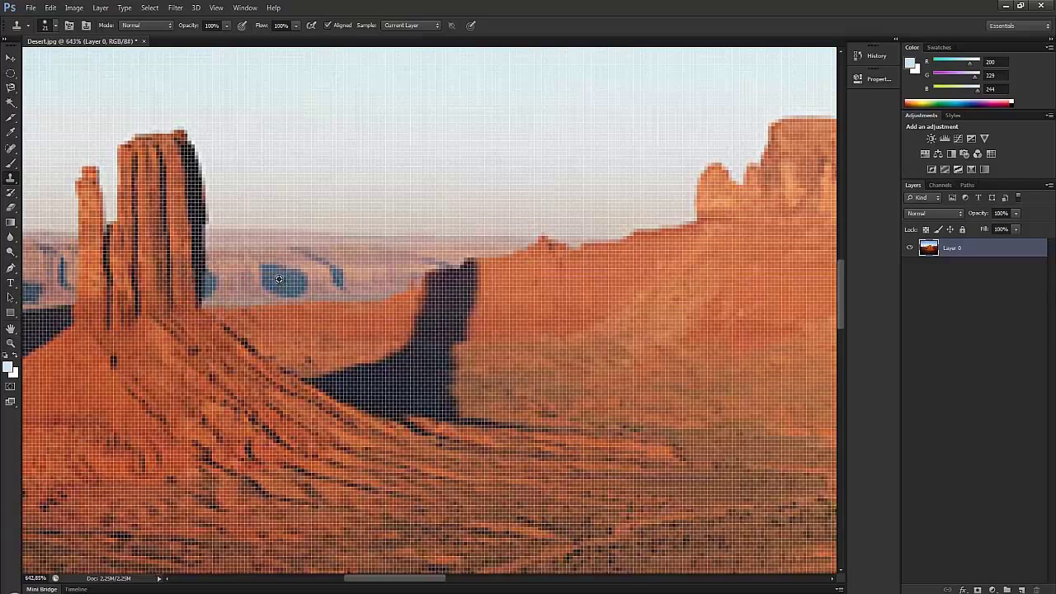
left_click_drag(216, 273, 181, 279)
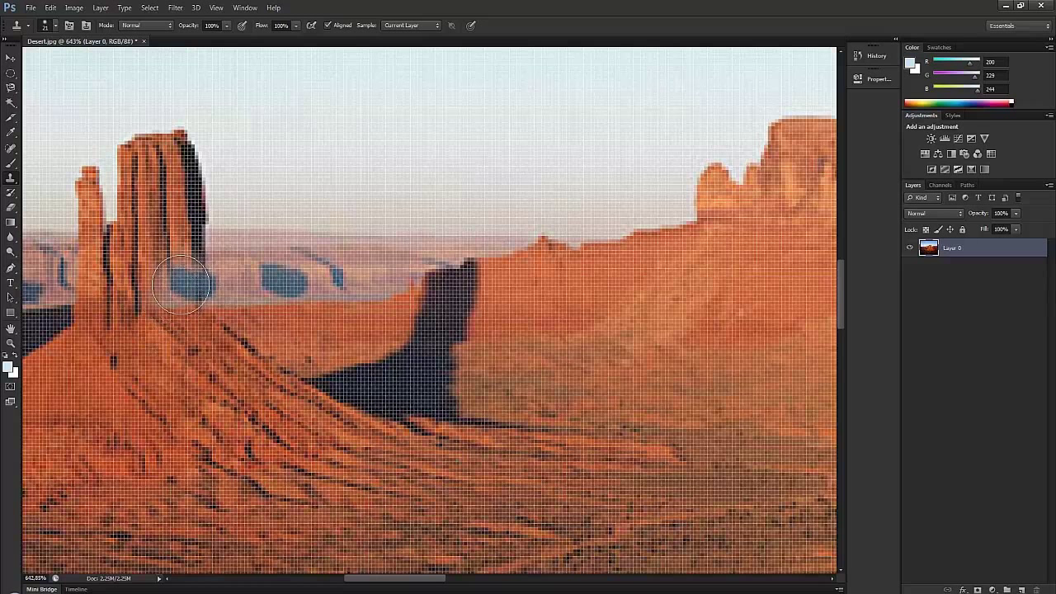
right_click(467, 317)
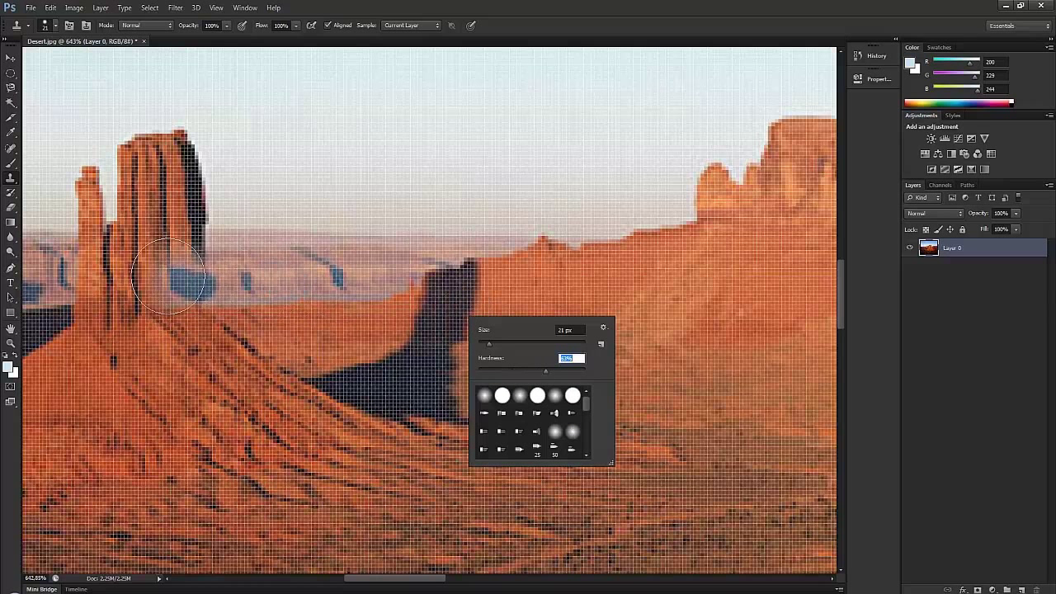
left_click_drag(175, 277, 147, 276)
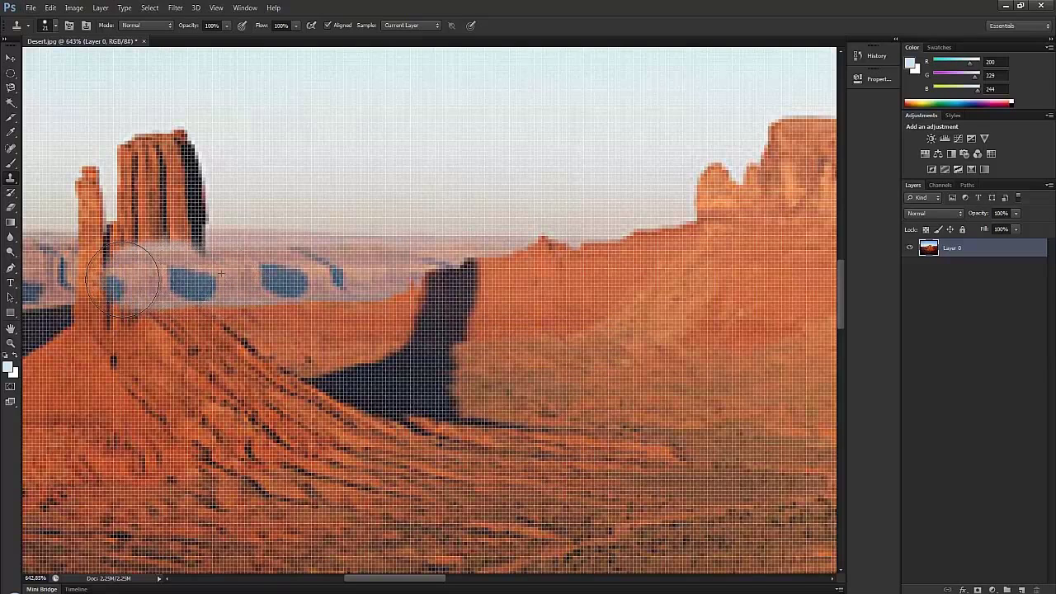
- Clone nearby sky and horizon over the remaining upper part of the left butte, resampling the source as needed
scroll(175, 262, "down", 2)
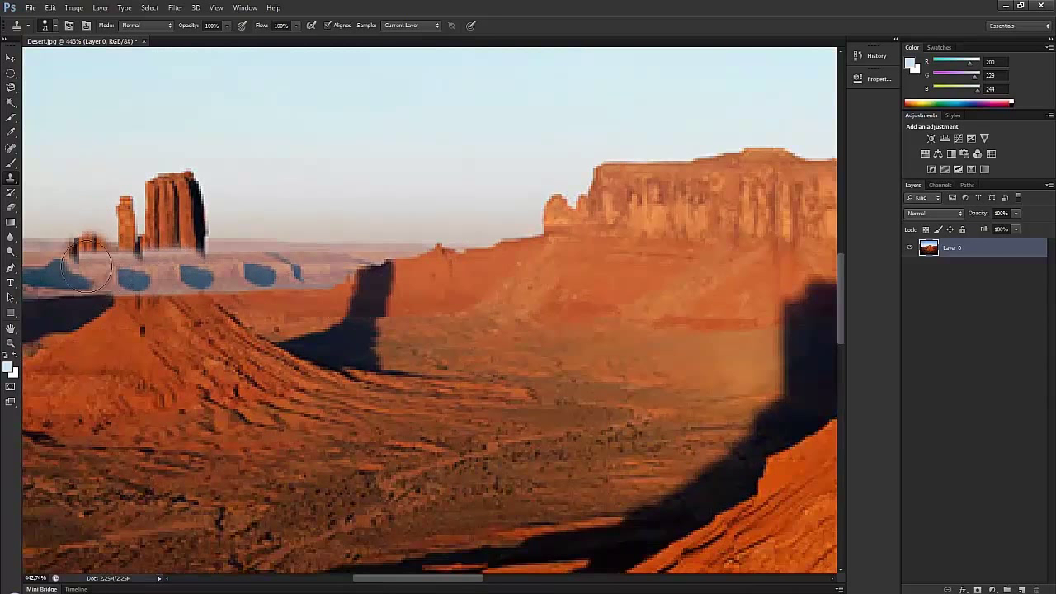
scroll(381, 204, "down", 2)
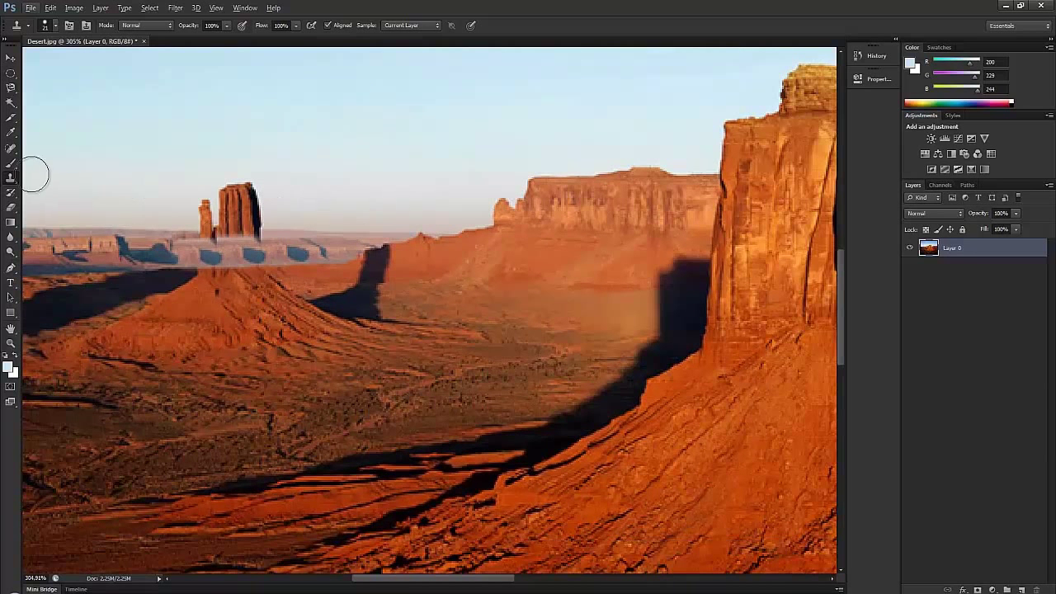
scroll(271, 194, "down", 2)
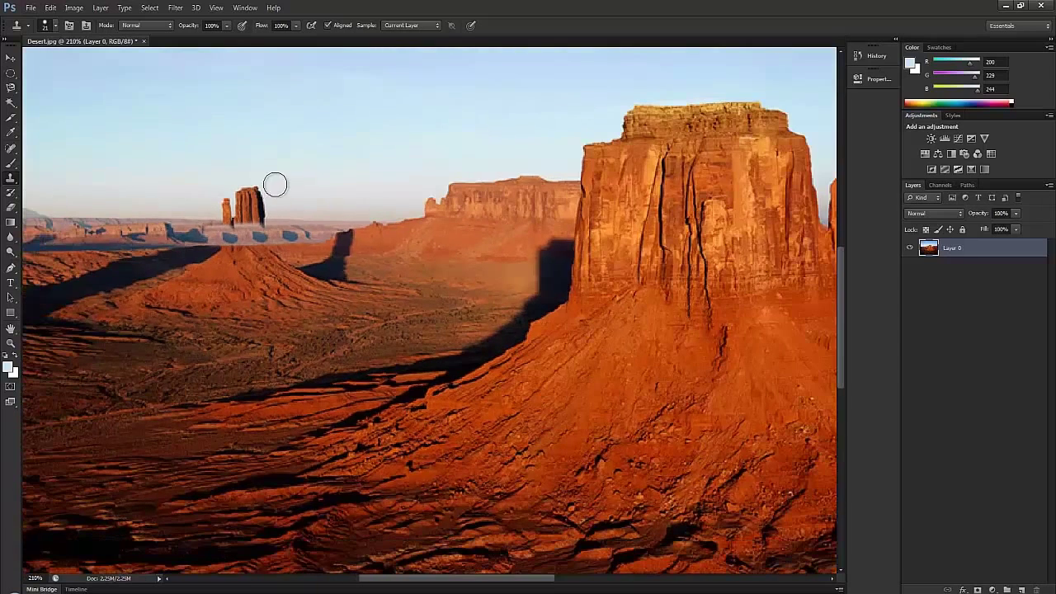
mouse_move(263, 198)
left_mouse_down()
mouse_move(230, 200)
mouse_move(220, 211)
mouse_move(231, 212)
mouse_move(218, 212)
mouse_move(342, 212)
mouse_move(254, 197)
mouse_move(291, 207)
mouse_move(245, 209)
mouse_move(248, 192)
mouse_move(245, 247)
mouse_move(243, 198)
left_mouse_up()
left_click(308, 125, "alt")
left_click(311, 210, "alt")
left_click(322, 210, "alt")
left_click(295, 207, "alt")
left_click(196, 210, "alt")
left_click(231, 217)
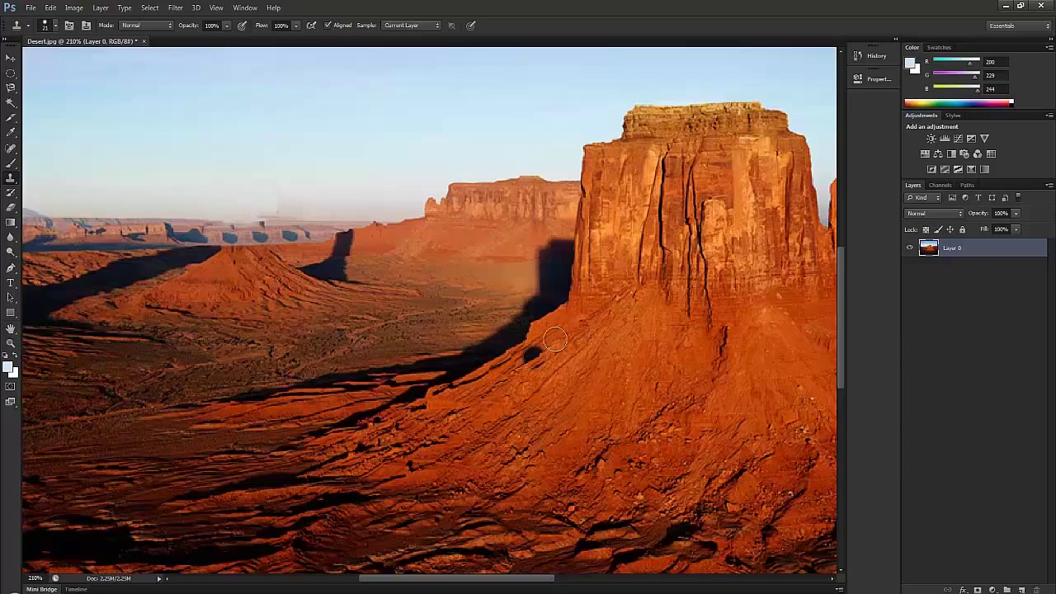
scroll(577, 318, "down", 3)
scroll(577, 317, "down", 2)
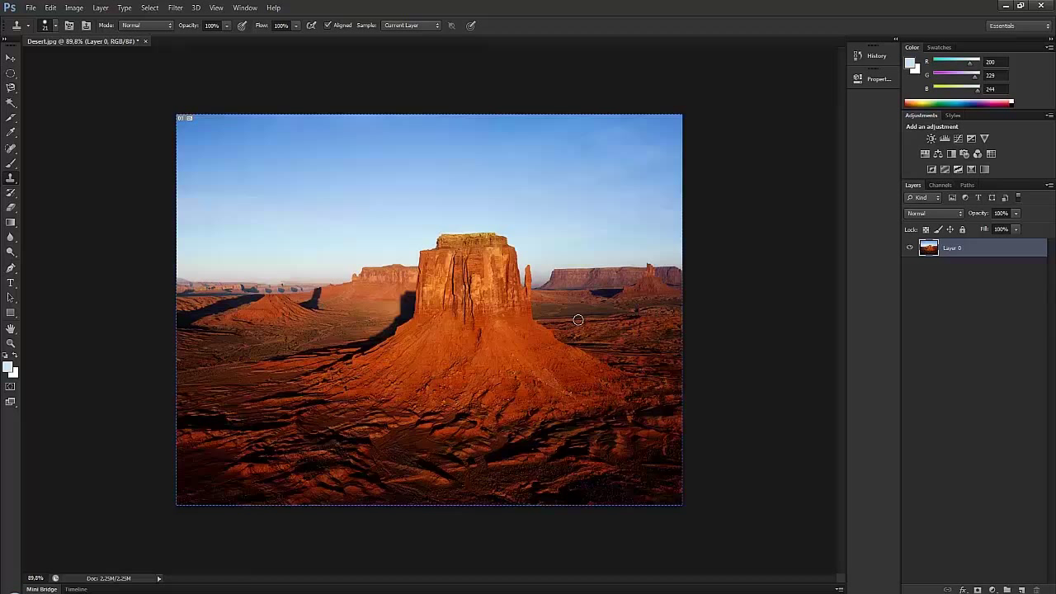
- Switch to the History Brush tool and restore the original Desert.jpg as an editable layer
left_click(11, 58)
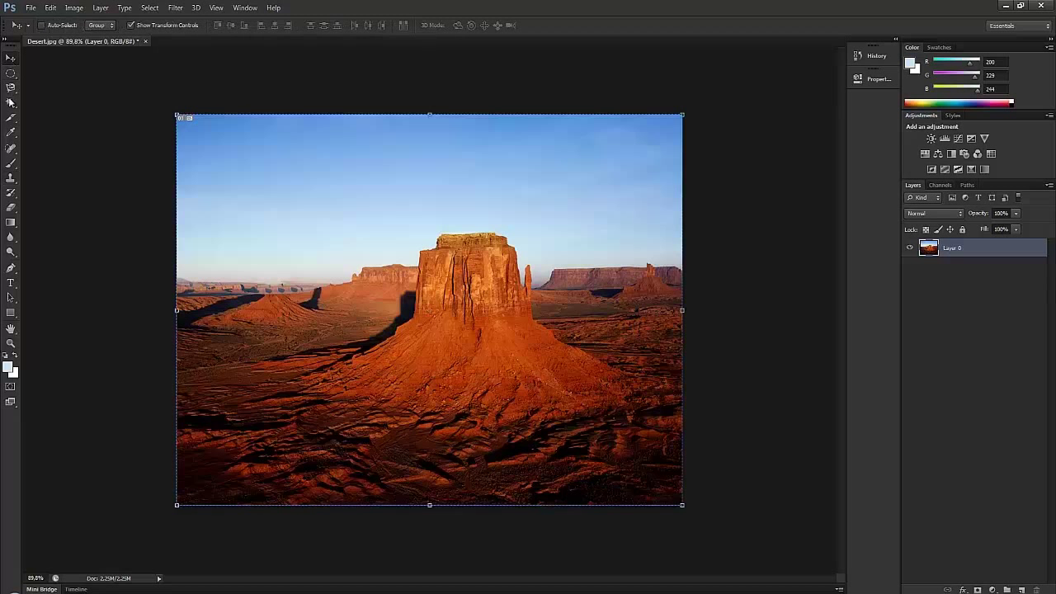
left_click(11, 194)
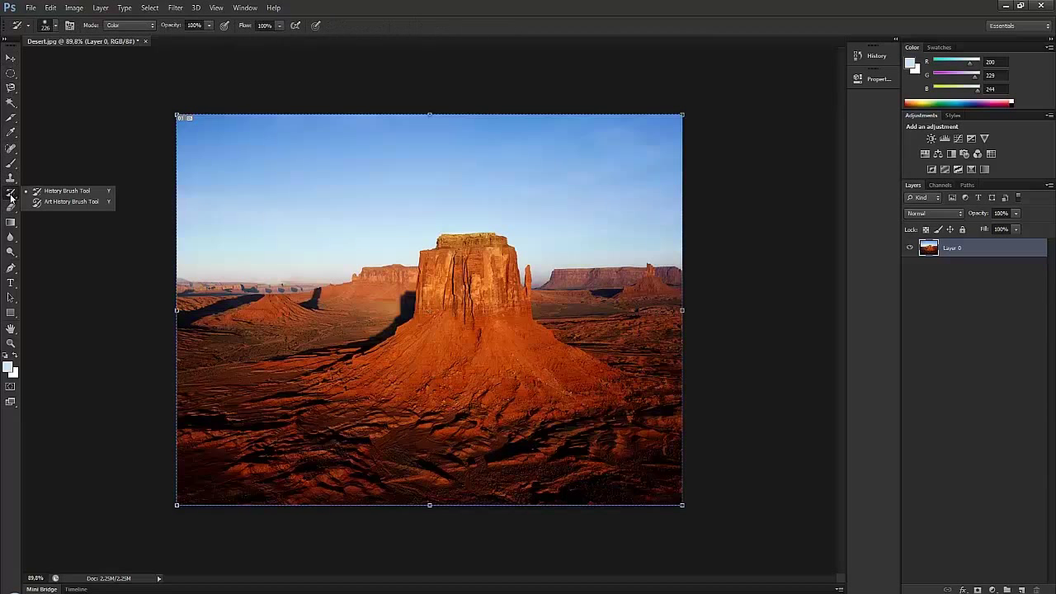
left_click(73, 193)
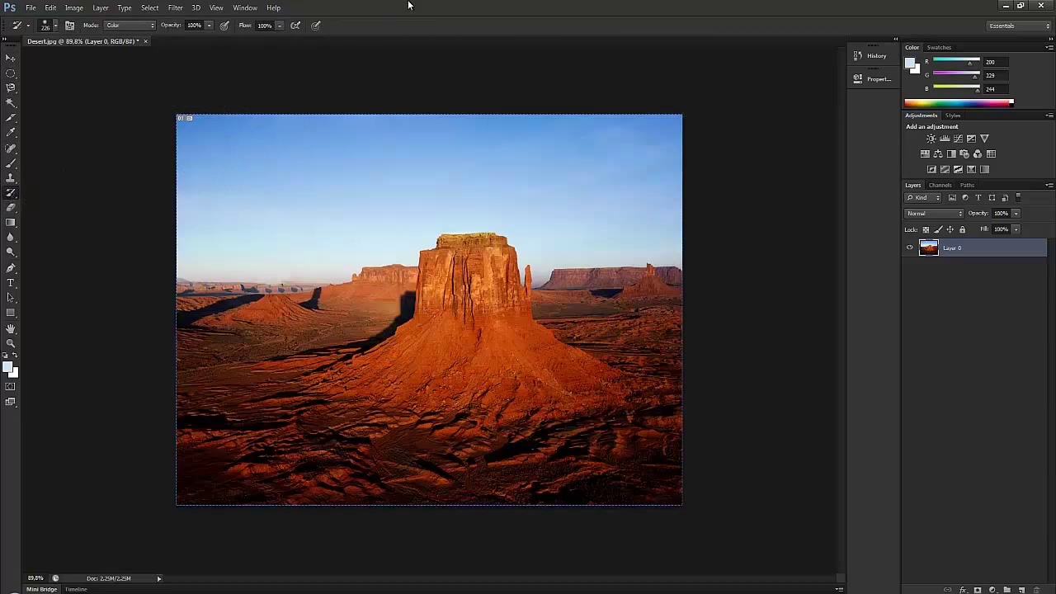
scroll(332, 319, "up", 5)
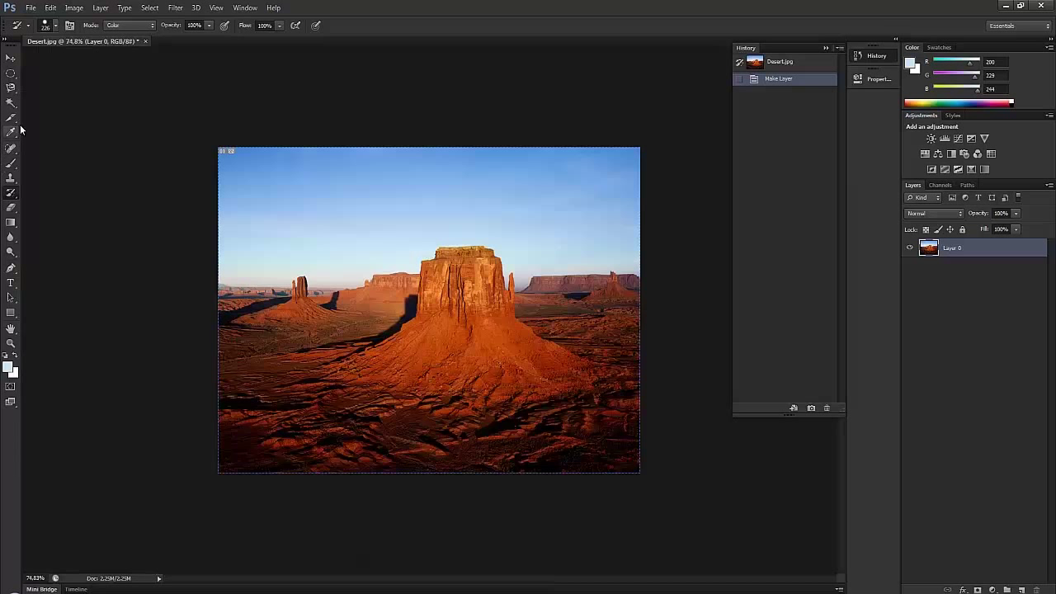
- Erase a thin angular line across the sky and central butte, then paint the erased pixels back with the History Brush
left_click(11, 207)
mouse_move(388, 190)
left_mouse_down()
mouse_move(400, 412)
mouse_move(285, 191)
left_mouse_up()
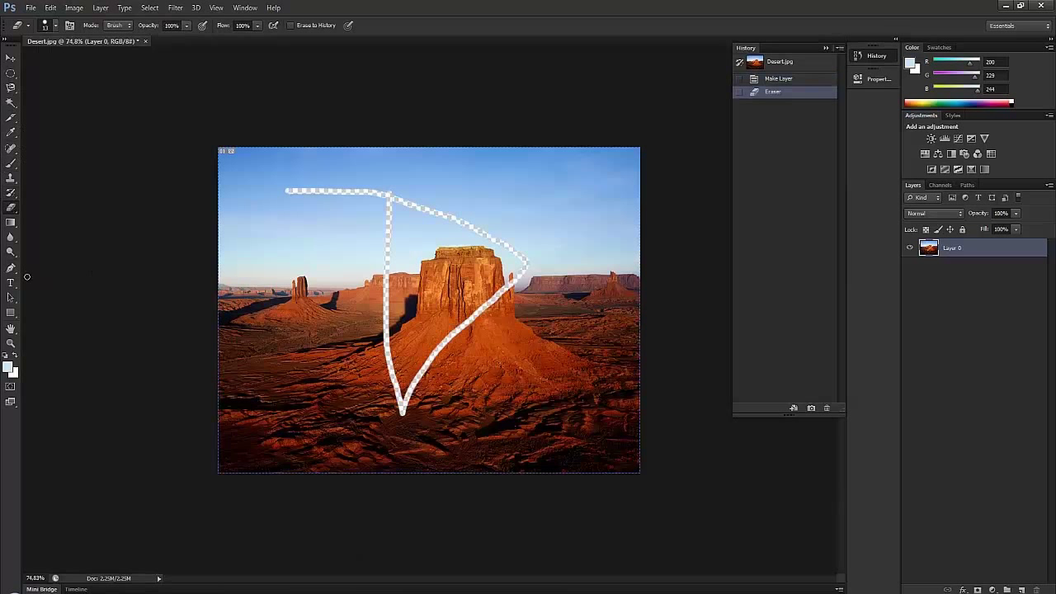
left_click(11, 194)
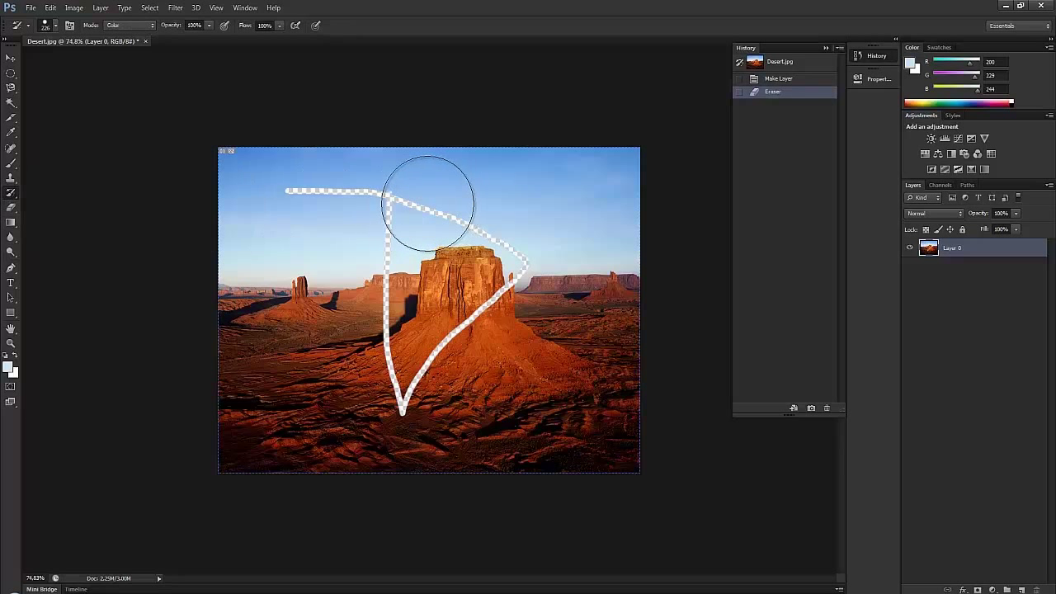
left_click(284, 193)
mouse_move(327, 195)
left_mouse_down()
mouse_move(483, 190)
mouse_move(504, 250)
mouse_move(487, 304)
mouse_move(401, 437)
mouse_move(388, 408)
mouse_move(382, 201)
mouse_move(464, 363)
mouse_move(355, 254)
left_mouse_up()
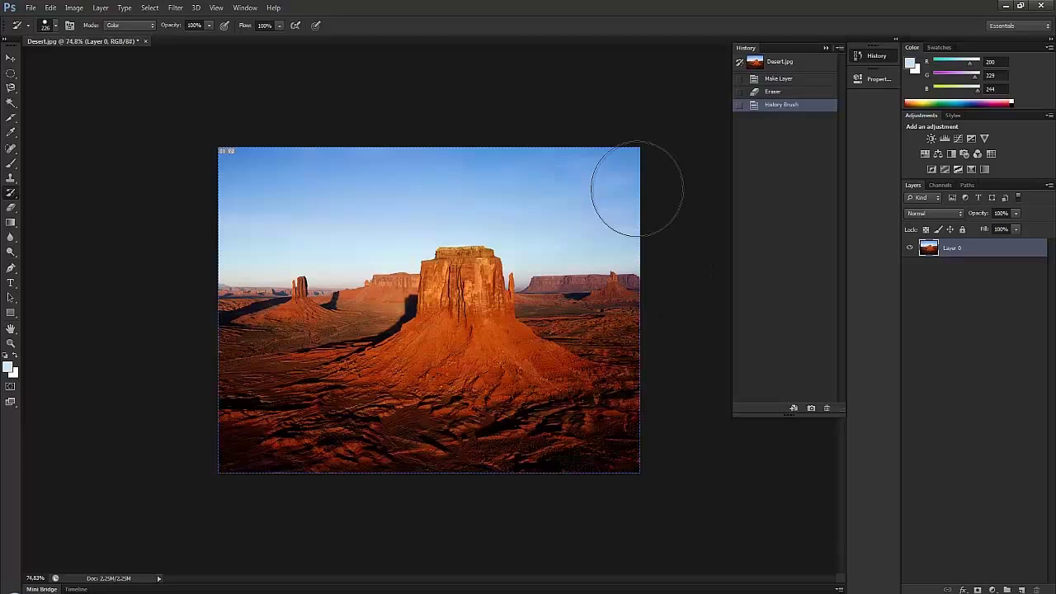
- Set the Eraser Tool's size to 50 px, erase a short stroke in the sky above the left butte and undo it
scroll(377, 240, "up", 4)
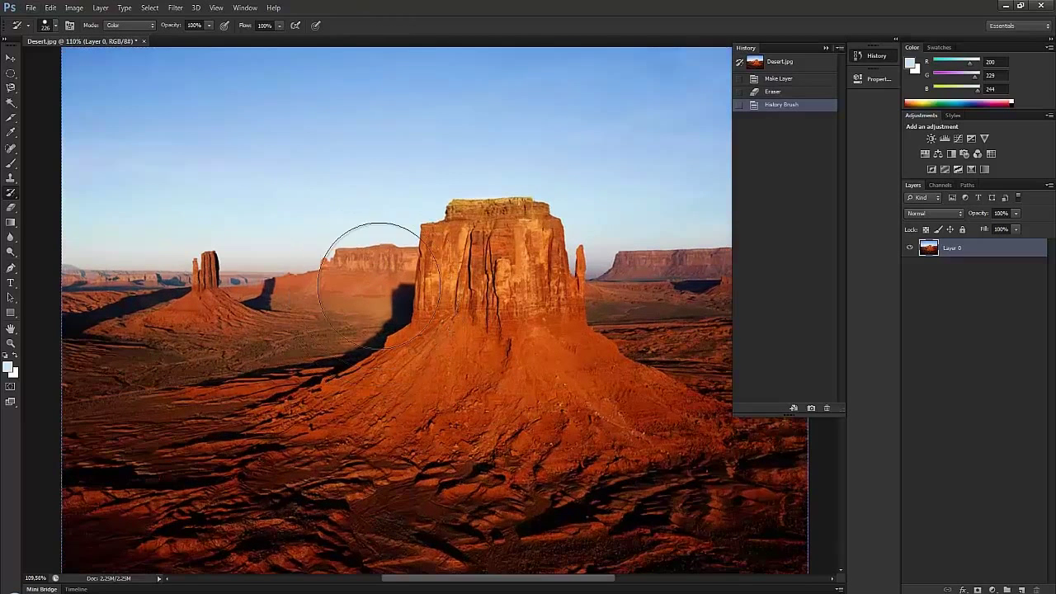
key("ctrl+0")
left_click_drag(10, 207, 39, 213)
left_click(40, 208)
right_click(300, 172)
left_click_drag(316, 197, 324, 195)
mouse_move(238, 190)
left_mouse_down()
mouse_move(237, 180)
mouse_move(278, 224)
left_mouse_up()
key("ctrl+z")
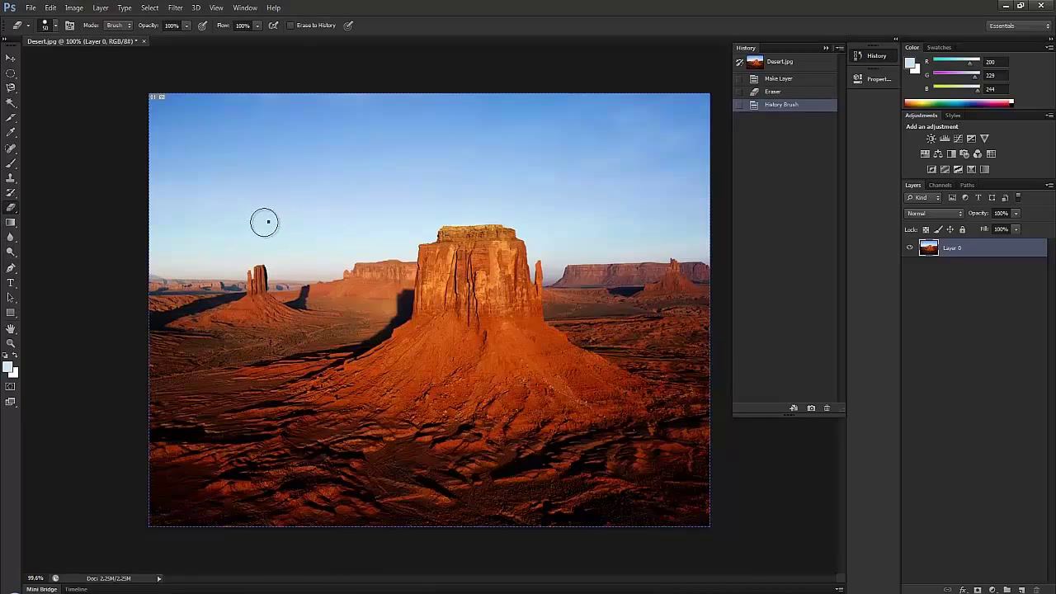
- Erase a 178 px dab at 100% hardness in the left sky and soft dabs at 0% hardness in the right sky; undo them all
right_click(266, 221)
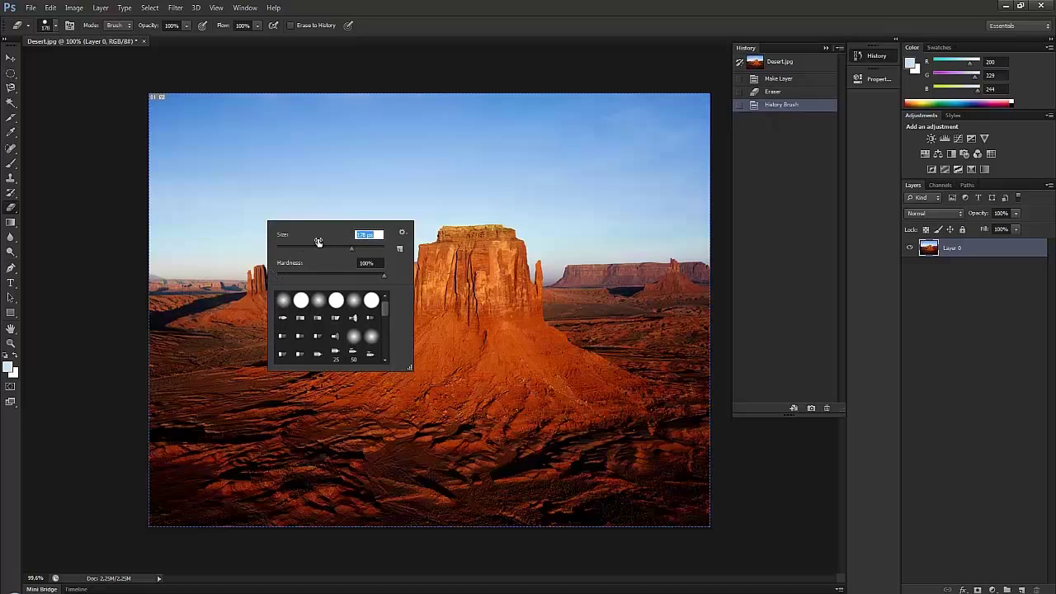
left_click(237, 160)
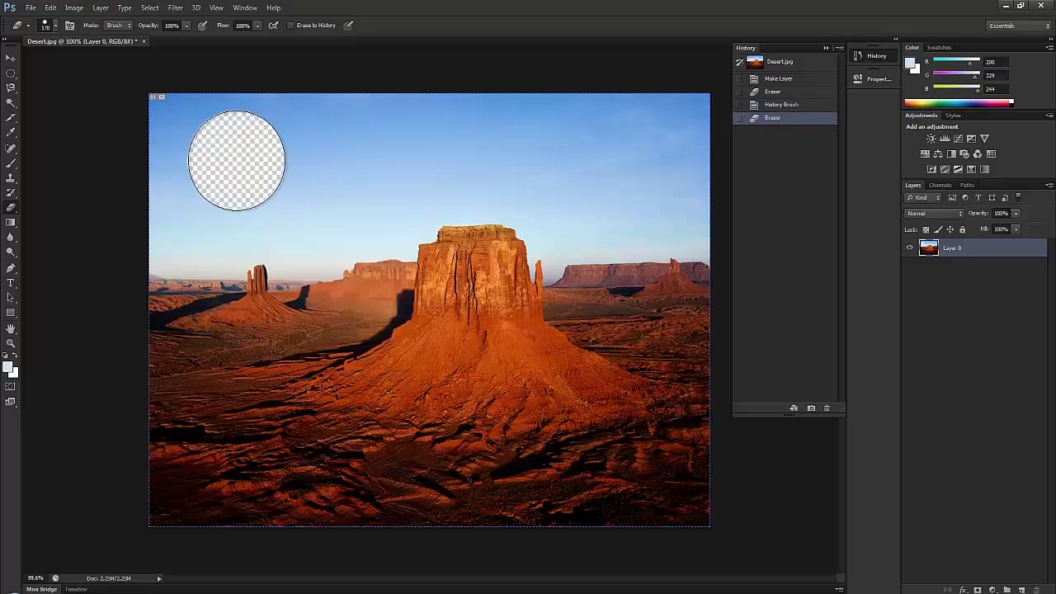
right_click(540, 178)
left_click_drag(603, 234, 551, 233)
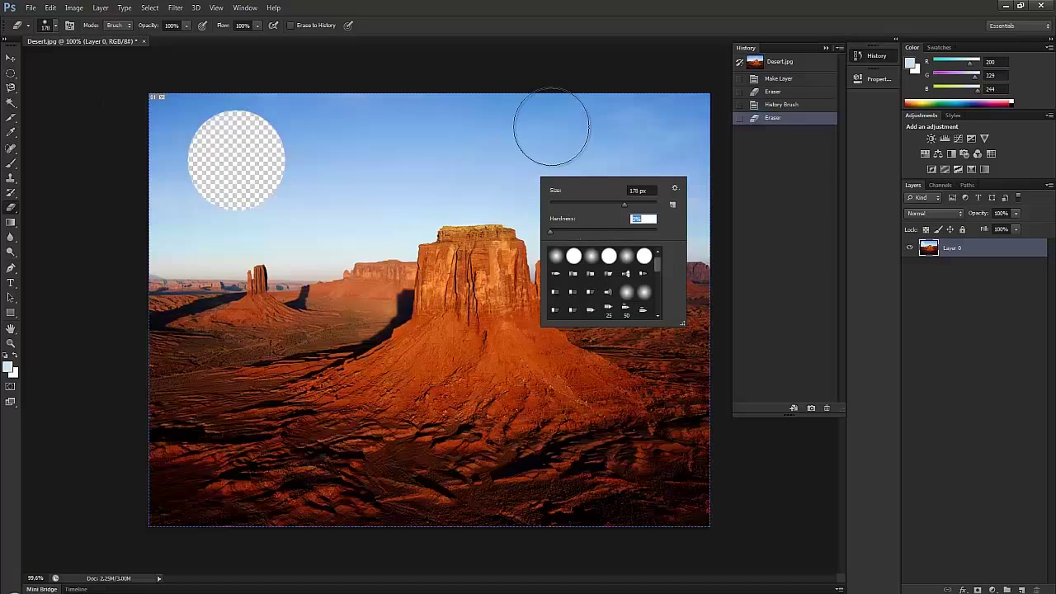
left_click(605, 136)
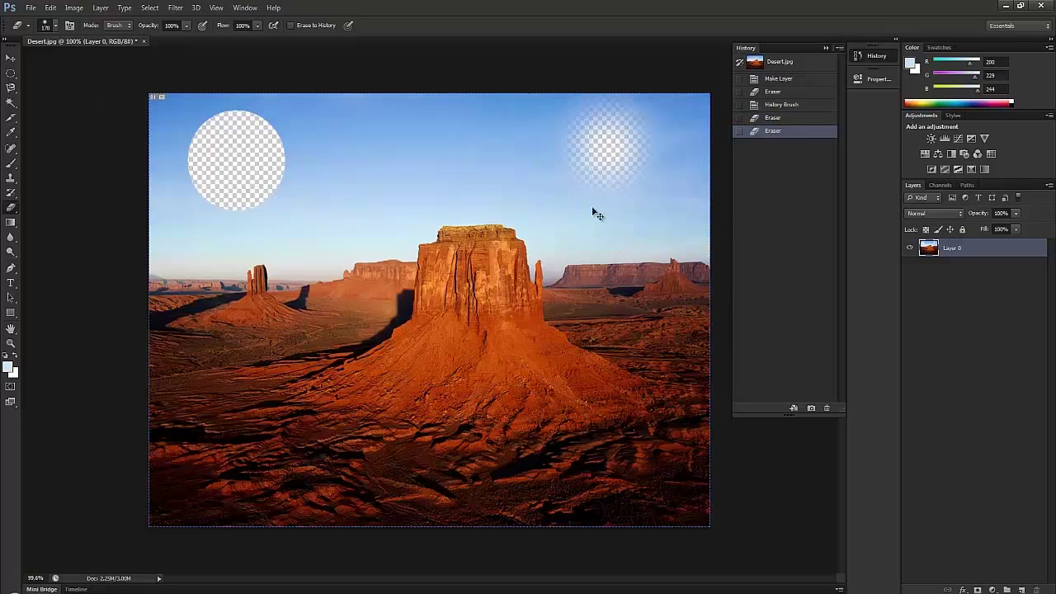
key("ctrl+z")
left_click(602, 157)
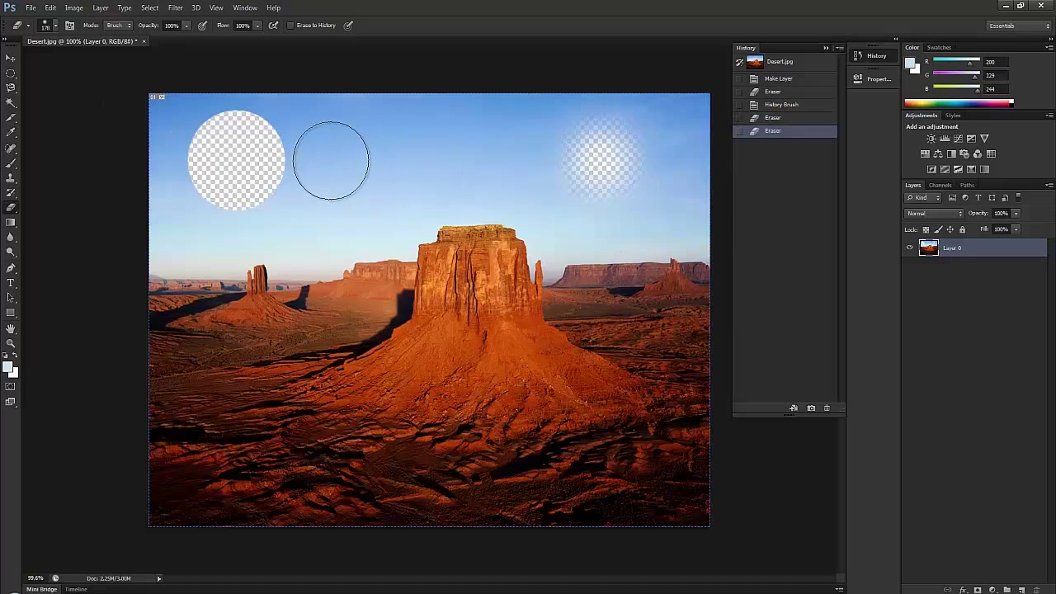
key("ctrl+z")
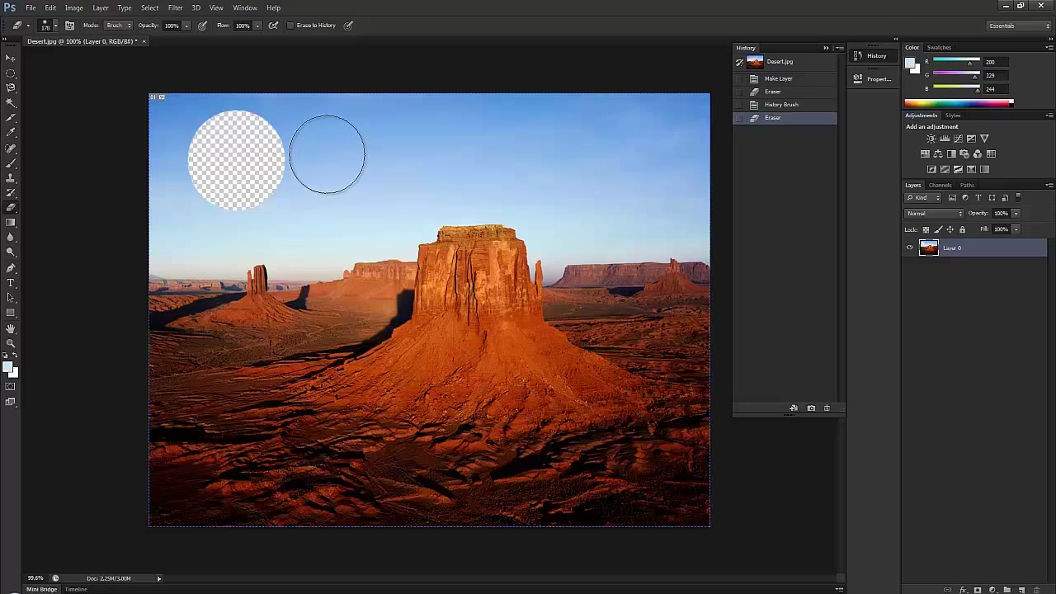
key("ctrl+z")
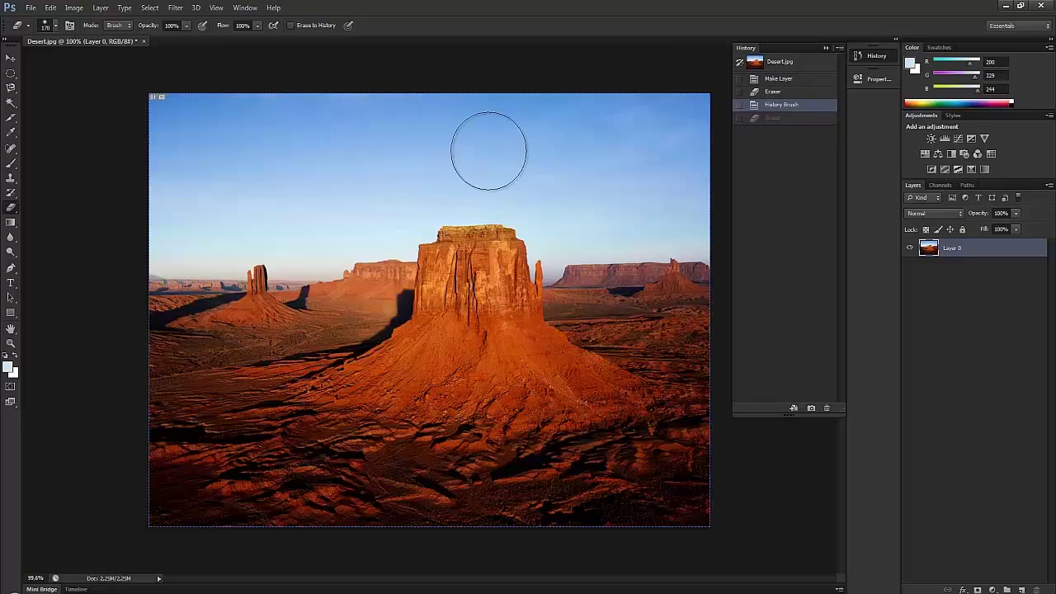
- Draw a pale-blue to white linear gradient down the full height of the image and undo it
left_click(12, 222)
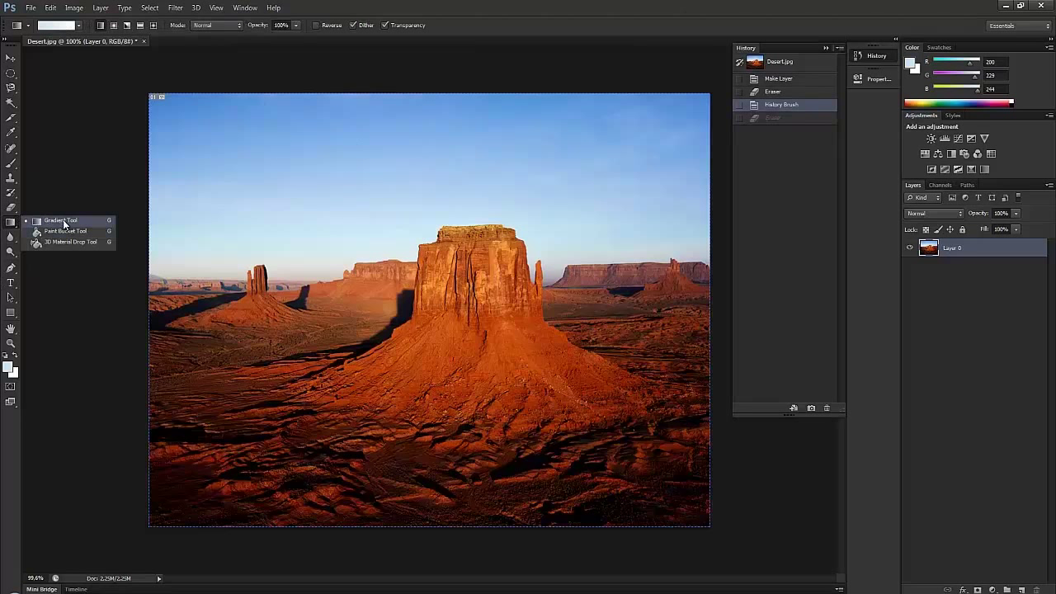
left_click(62, 221)
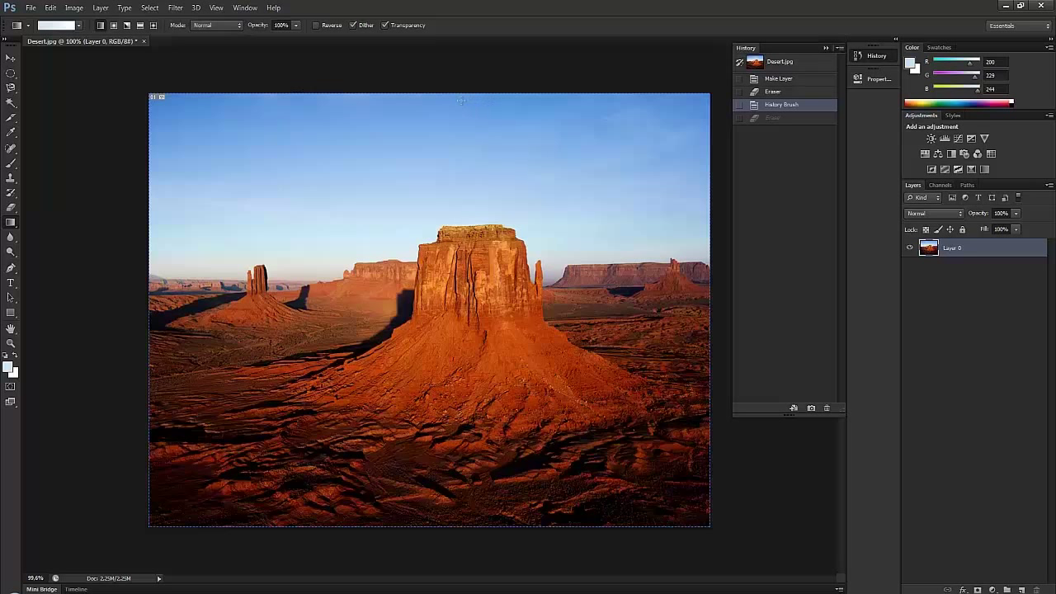
left_click_drag(456, 94, 452, 337)
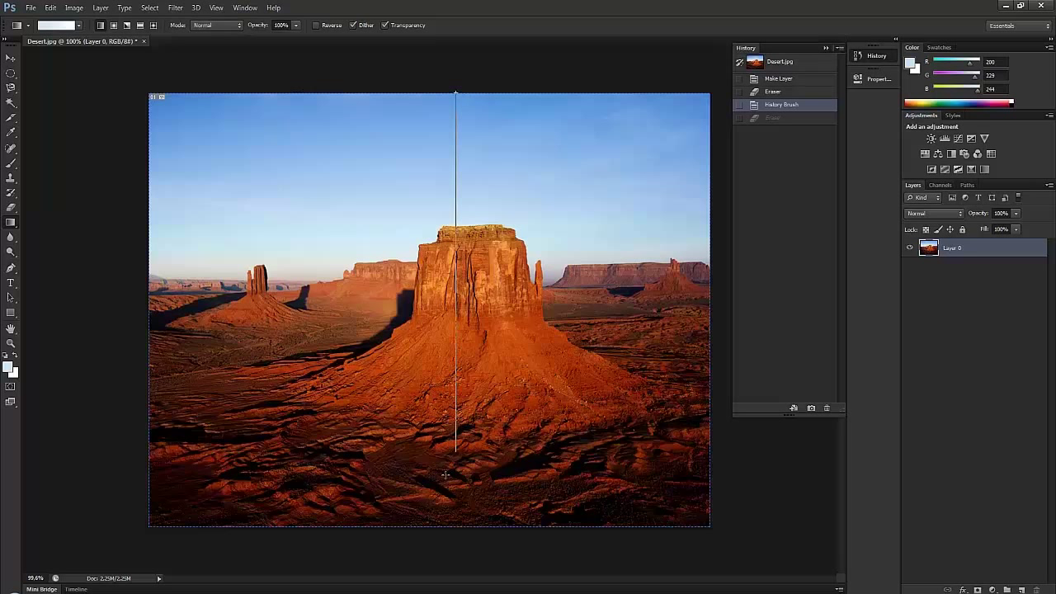
left_click_drag(440, 523, 440, 525)
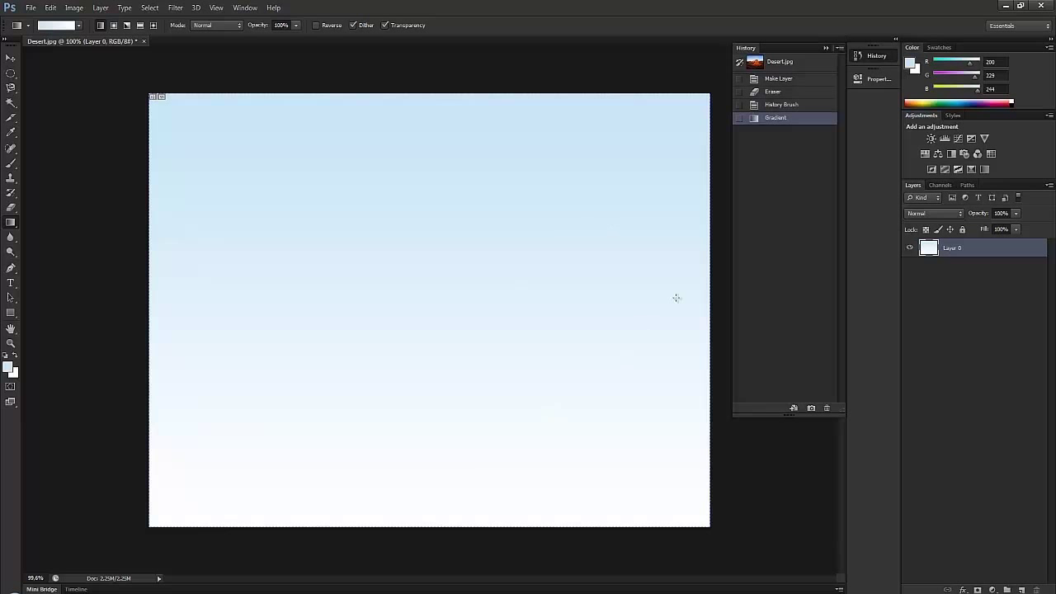
key("ctrl+z")
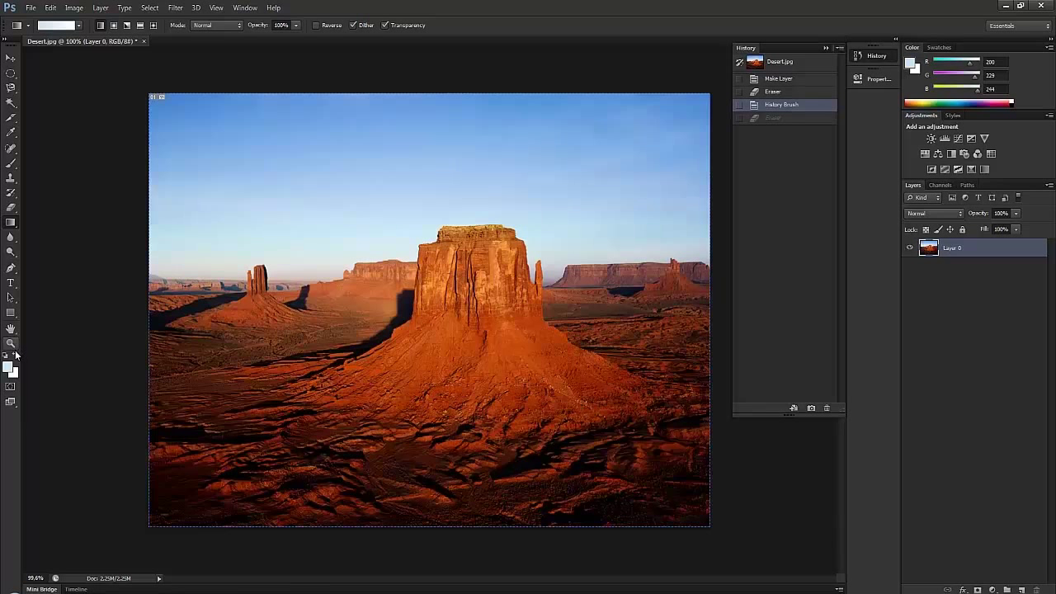
- Reset the colours to default black and white and draw a linear gradient from the image's top edge to its bottom edge
key("d")
left_click_drag(461, 91, 460, 394)
left_click_drag(463, 531, 463, 530)
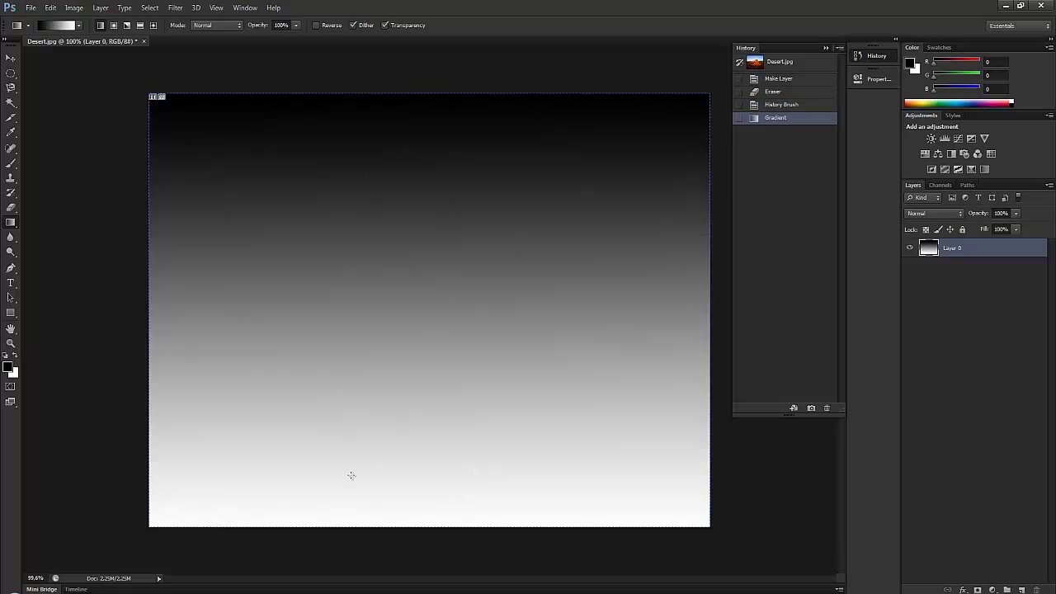
- Draw a linear gradient with the Violet, Orange preset down the image and undo both gradients to restore the desert photo
left_click(56, 27)
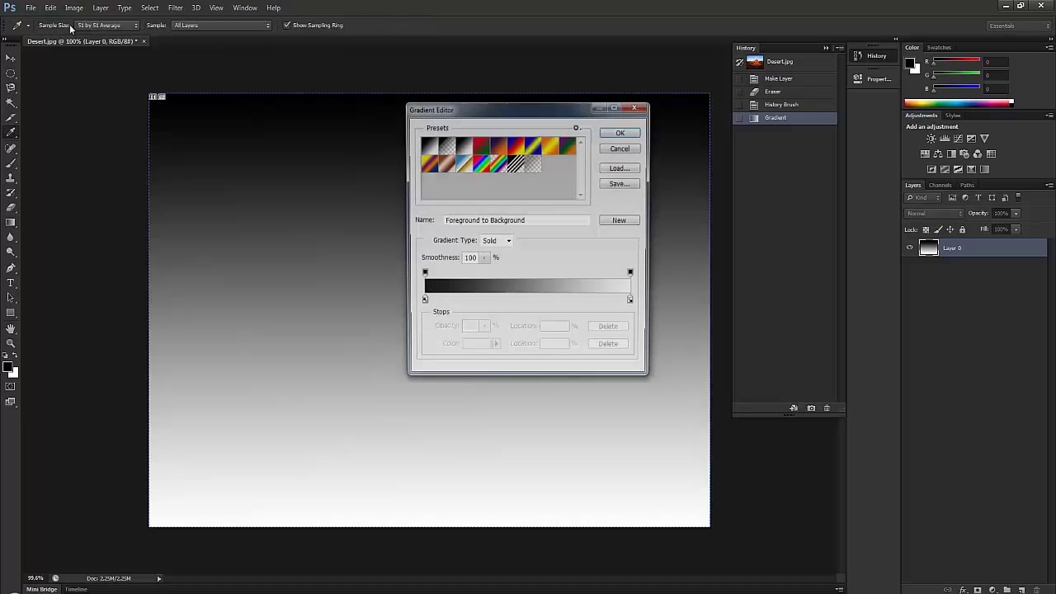
left_click(500, 147)
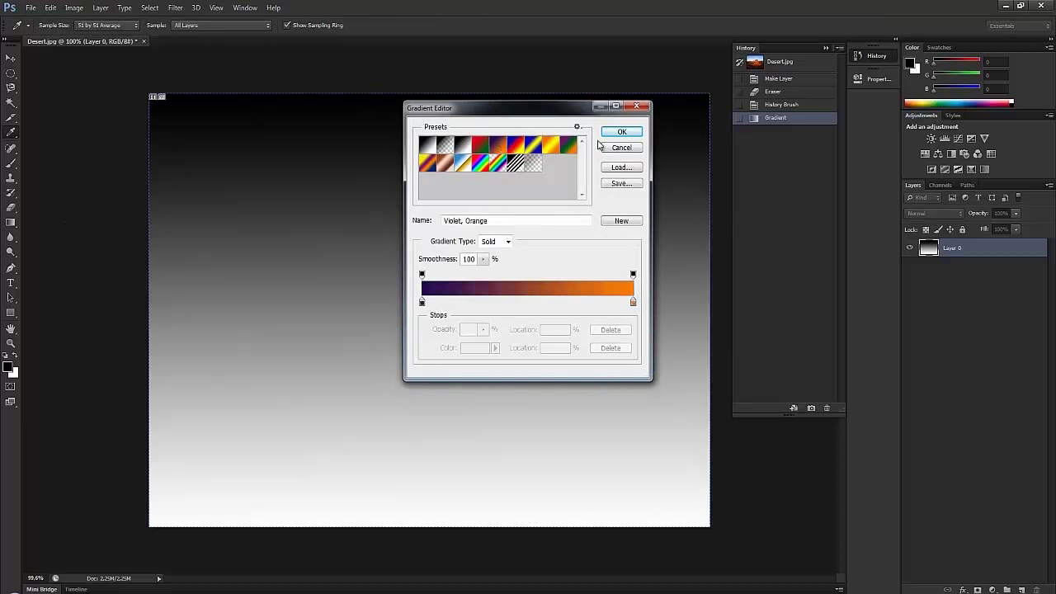
left_click(621, 132)
left_click_drag(414, 370, 414, 526)
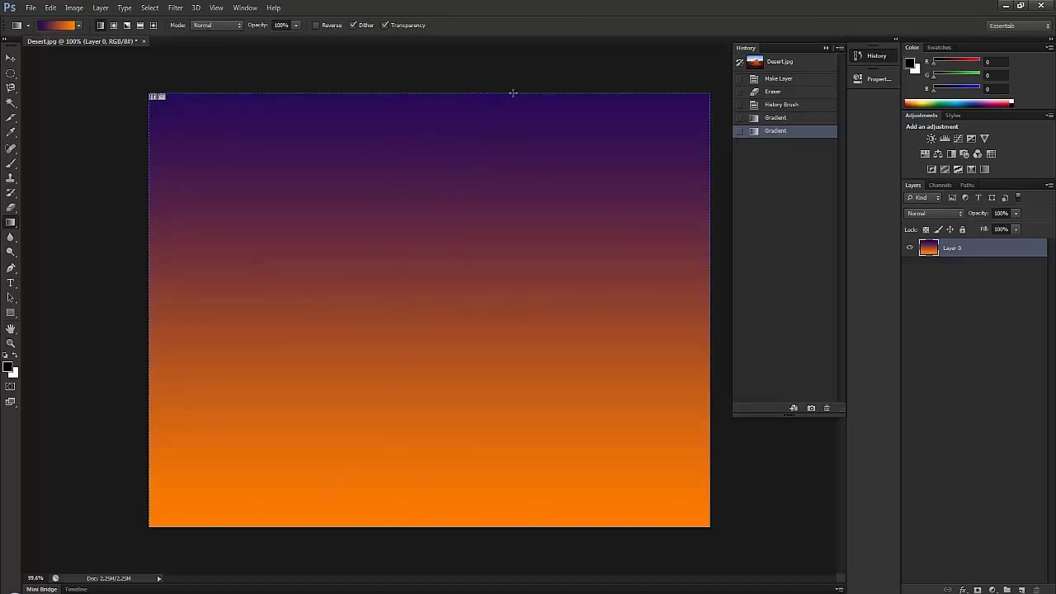
key("ctrl+z")
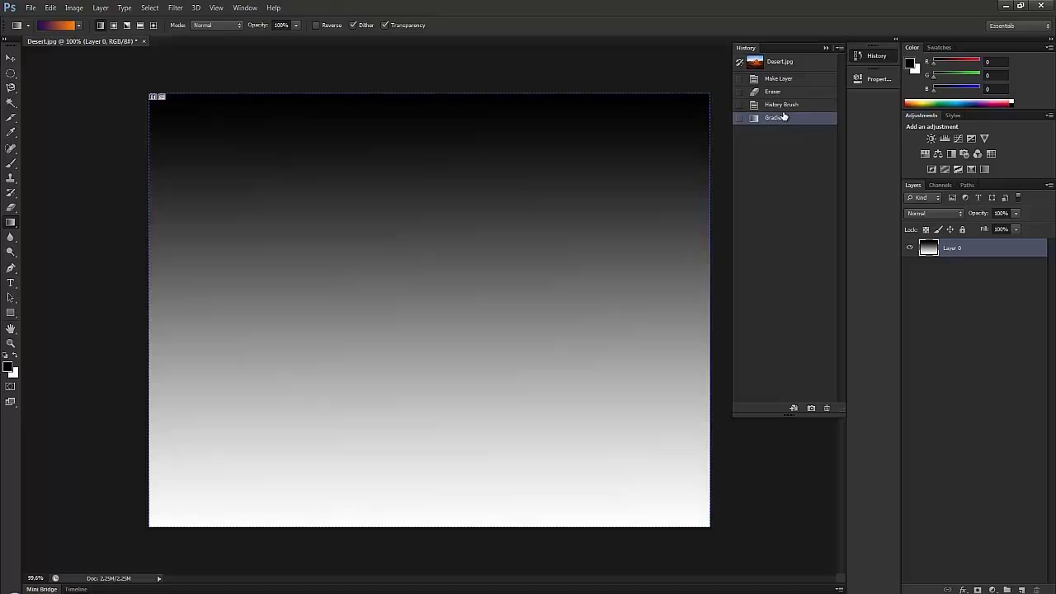
key("ctrl+alt+z")
- Fill the middle of the sky with black using the Paint Bucket Tool and undo it; repeat on the sky's upper edge and undo
right_click(11, 227)
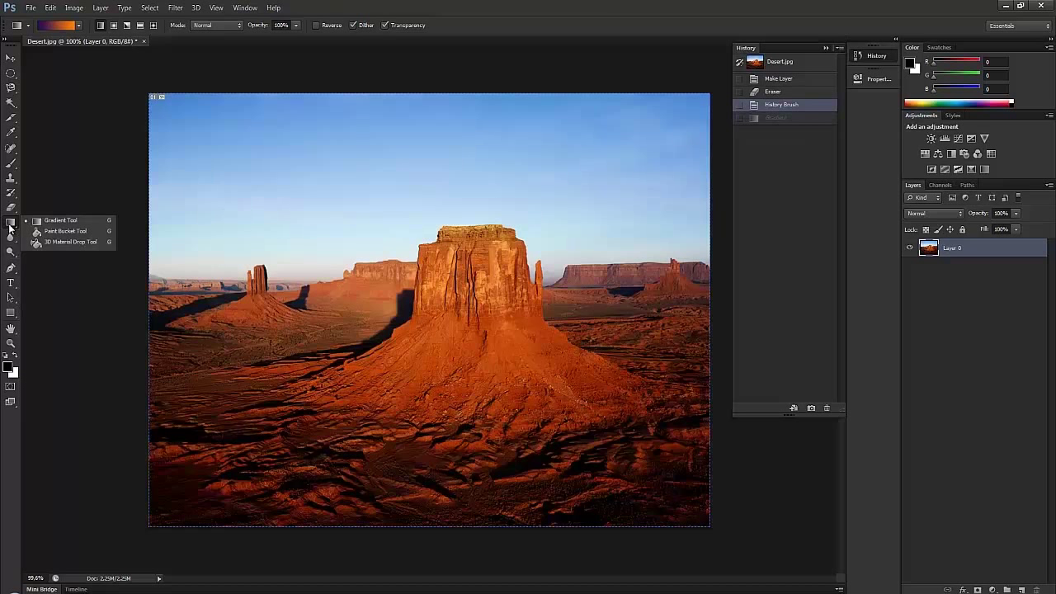
left_click(80, 233)
left_click(244, 182)
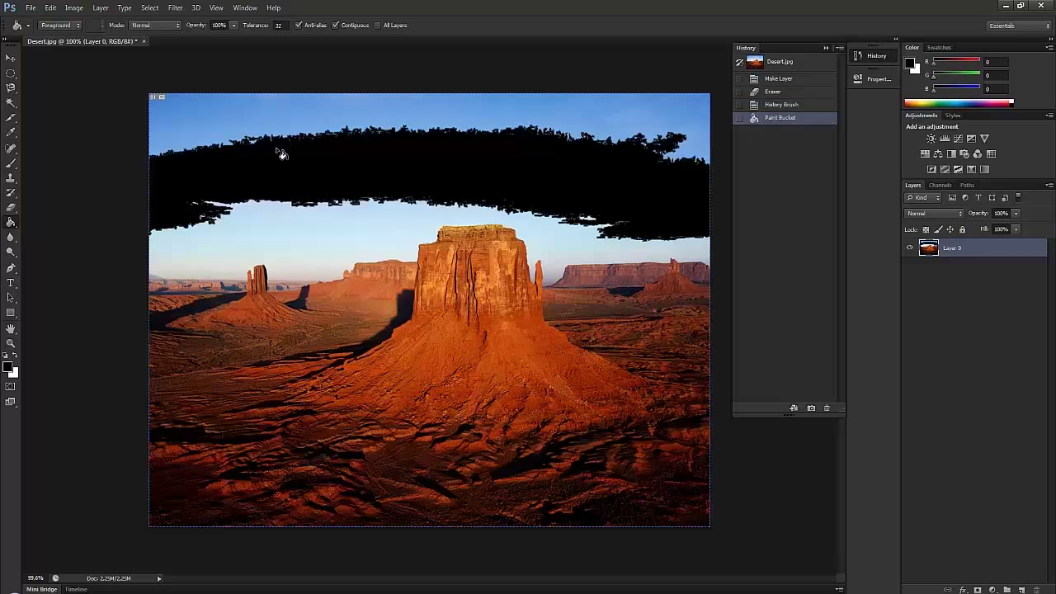
key("ctrl+alt+z")
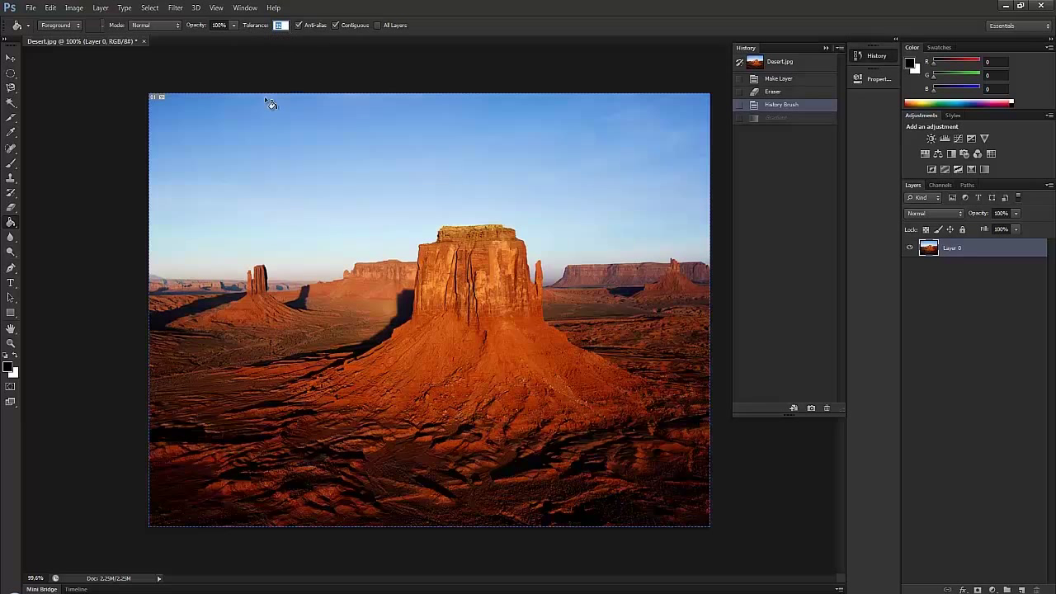
left_click(192, 111)
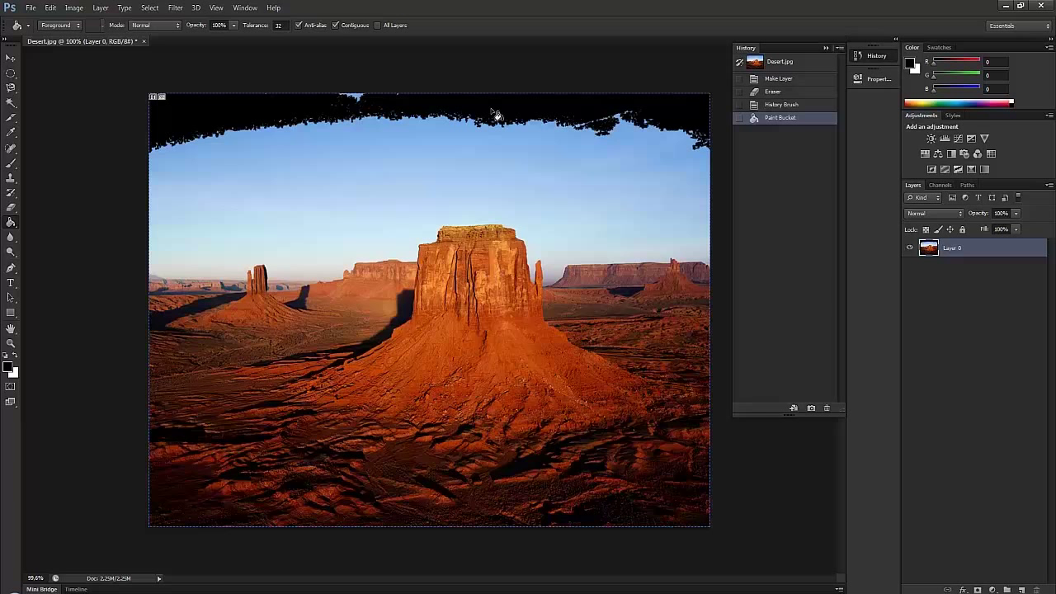
key("ctrl+z")
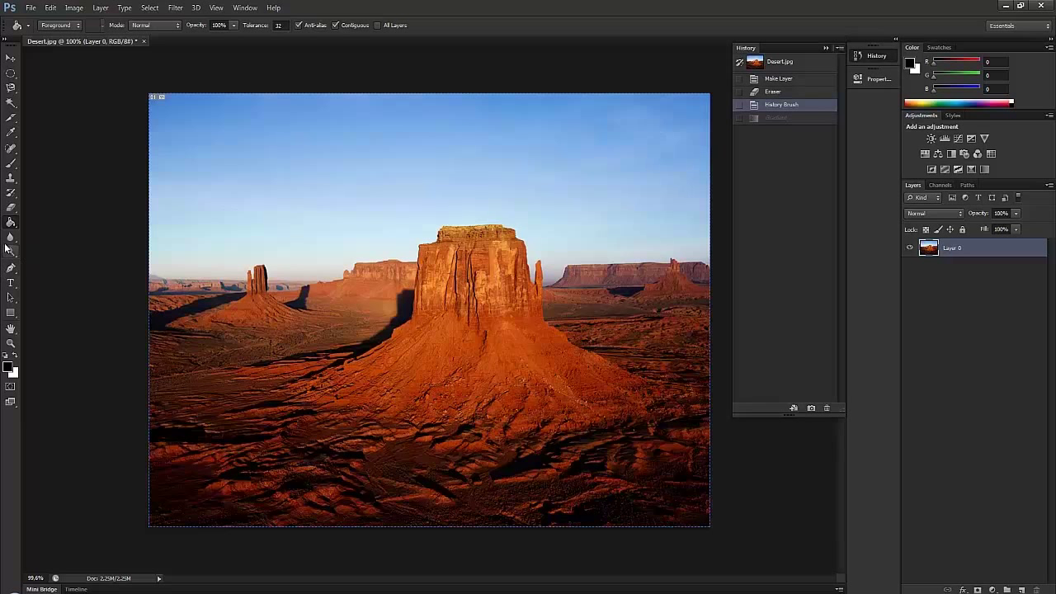
- Set the Blur Tool's brush size to 86 px and blur the main butte's rock face and slopes
left_click_drag(10, 238, 58, 240)
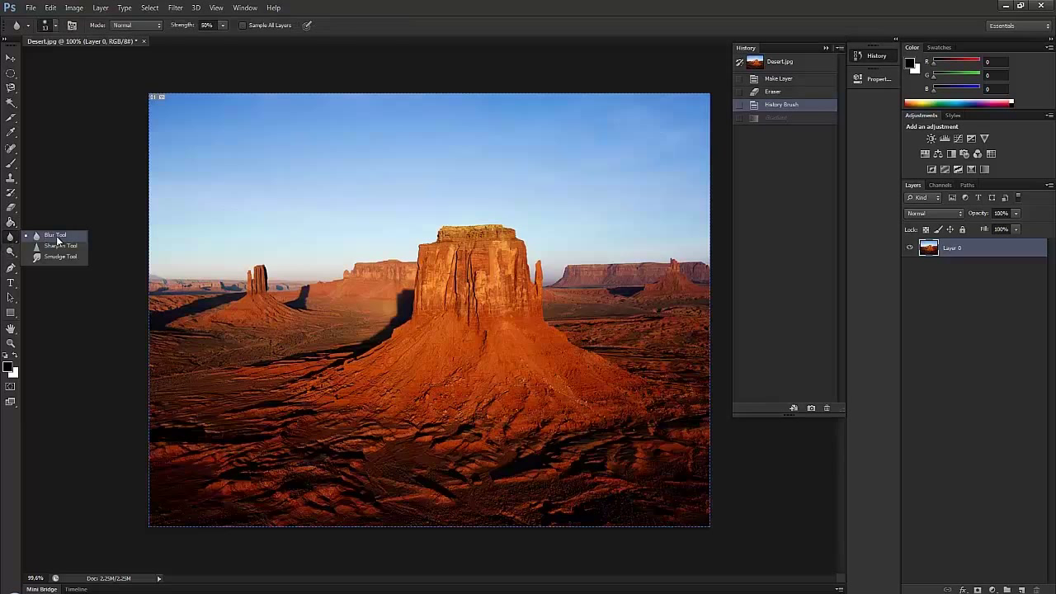
left_click(67, 238)
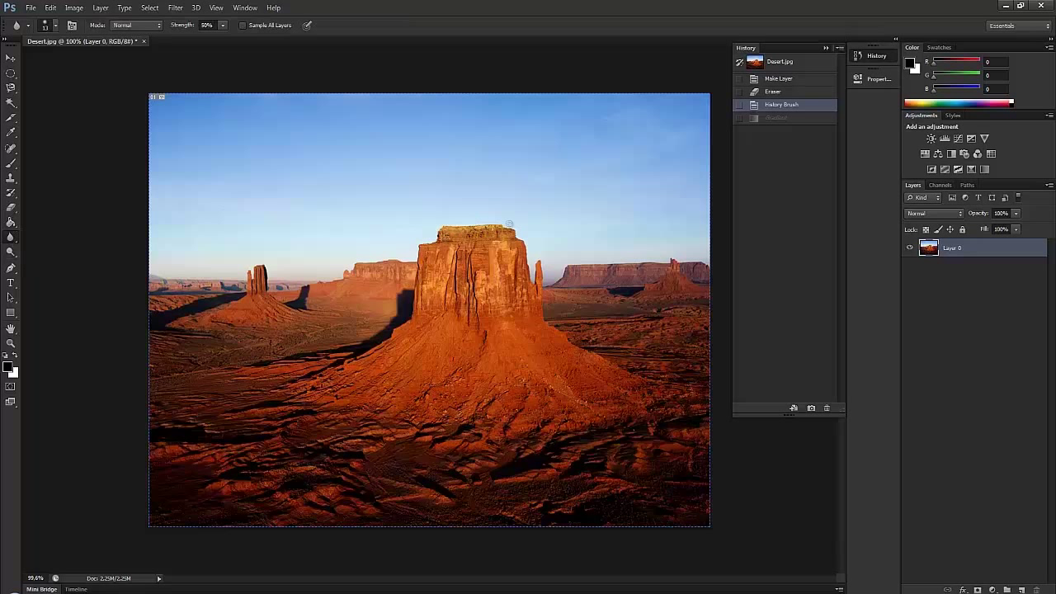
left_click(445, 172)
right_click(445, 173)
left_click_drag(532, 204, 507, 204)
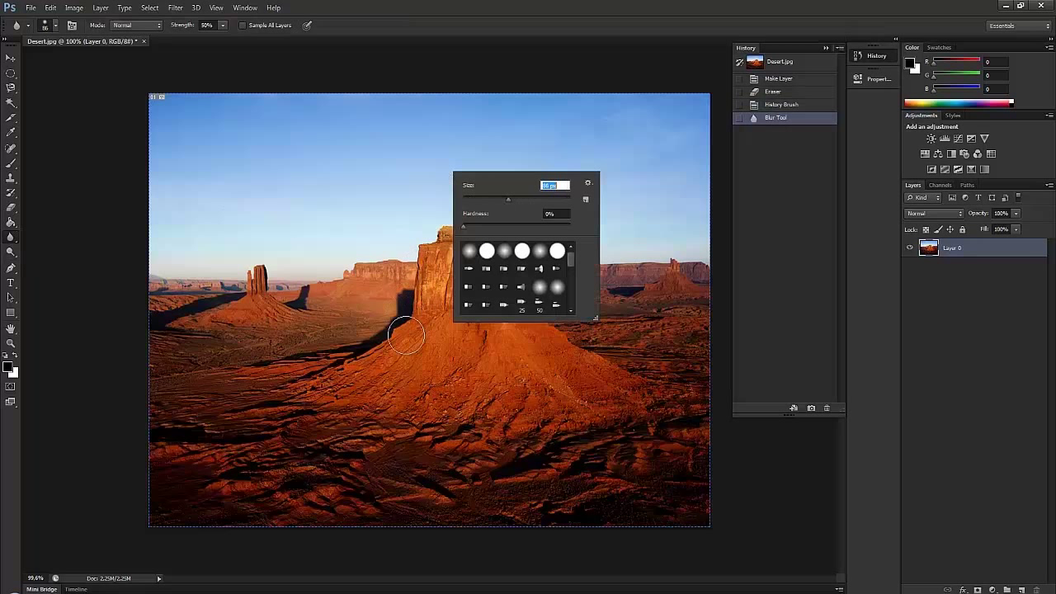
left_click(446, 364)
left_click_drag(464, 264, 456, 311)
scroll(456, 311, "up", 4)
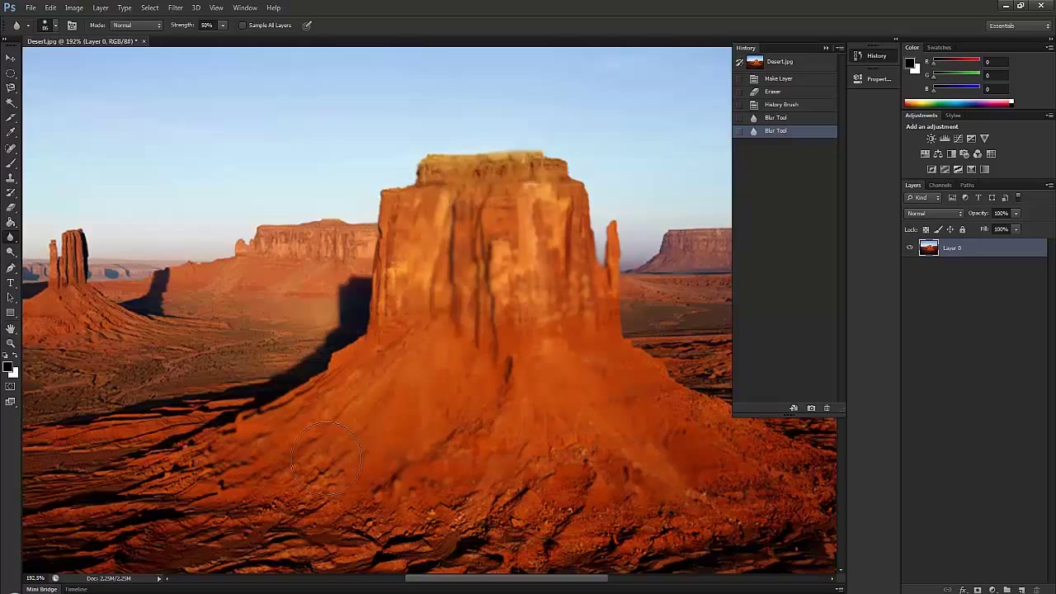
left_click_drag(186, 457, 329, 421)
scroll(545, 375, "down", 6)
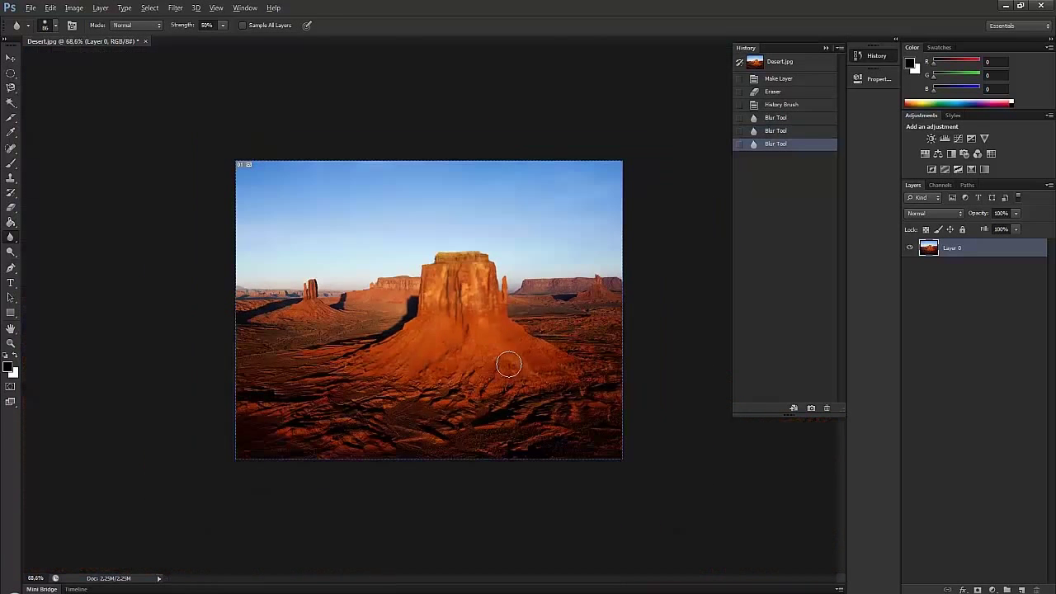
- Blur more of the butte's face and the dark foreground, raise the Blur Tool's Strength to 100% and blur the butte's summit
left_click(447, 318)
left_click(456, 295)
left_click(466, 277)
left_click(428, 293)
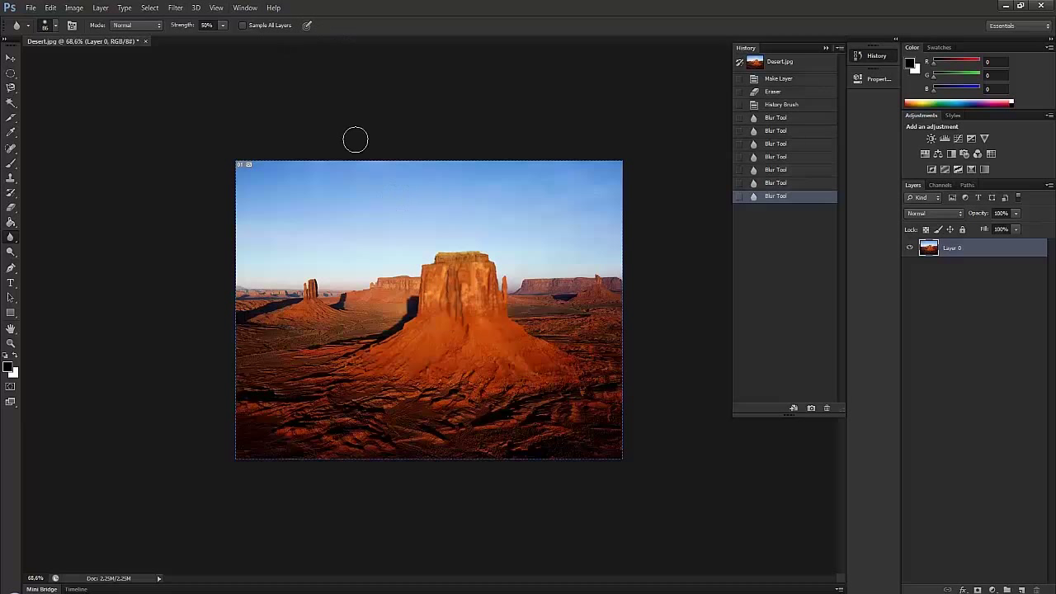
left_click(455, 269)
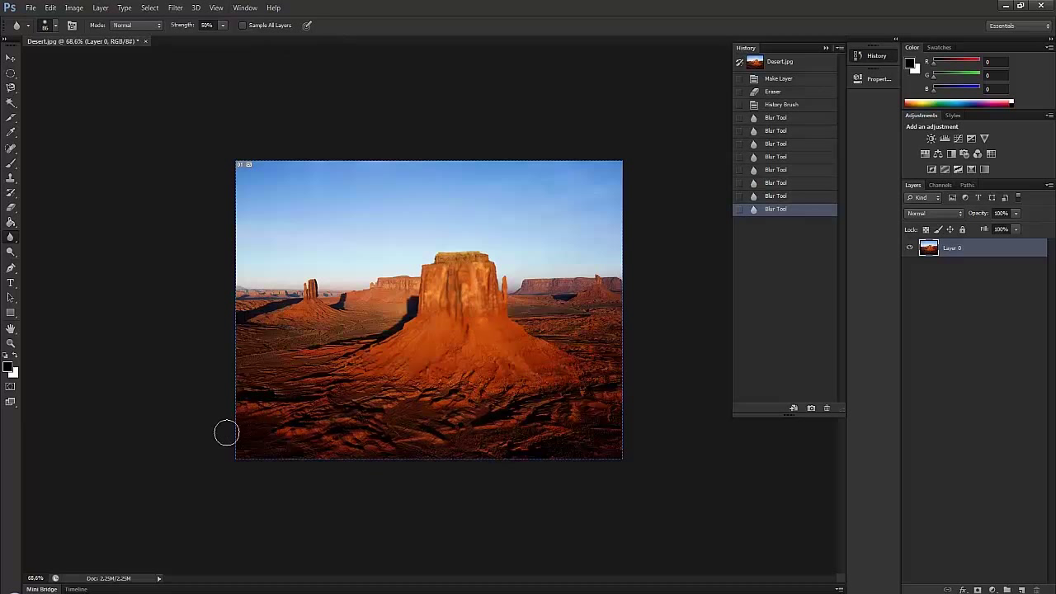
left_click_drag(529, 403, 644, 401)
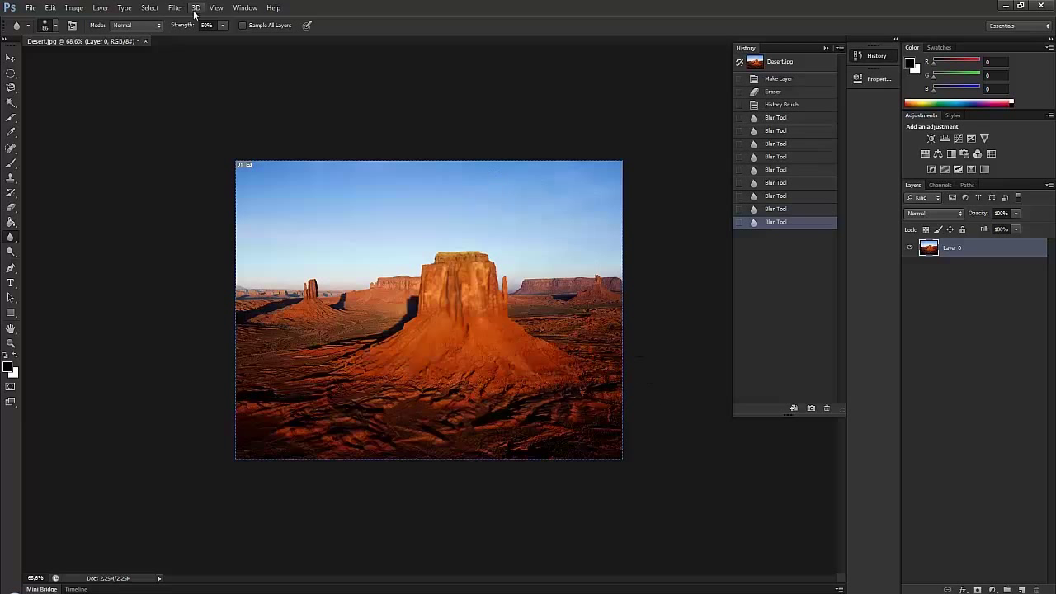
left_click(221, 26)
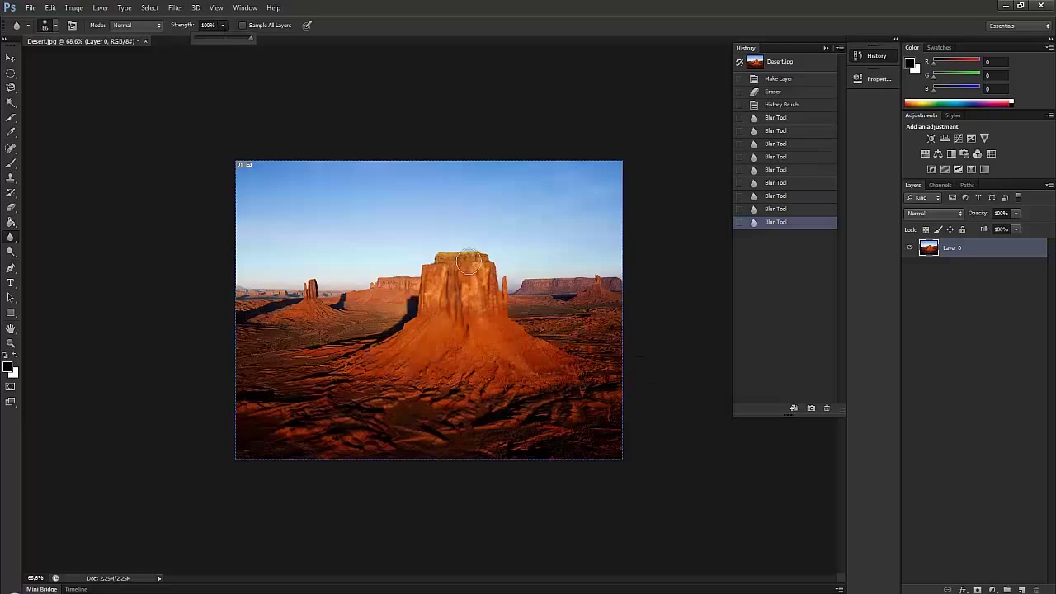
left_click(446, 259)
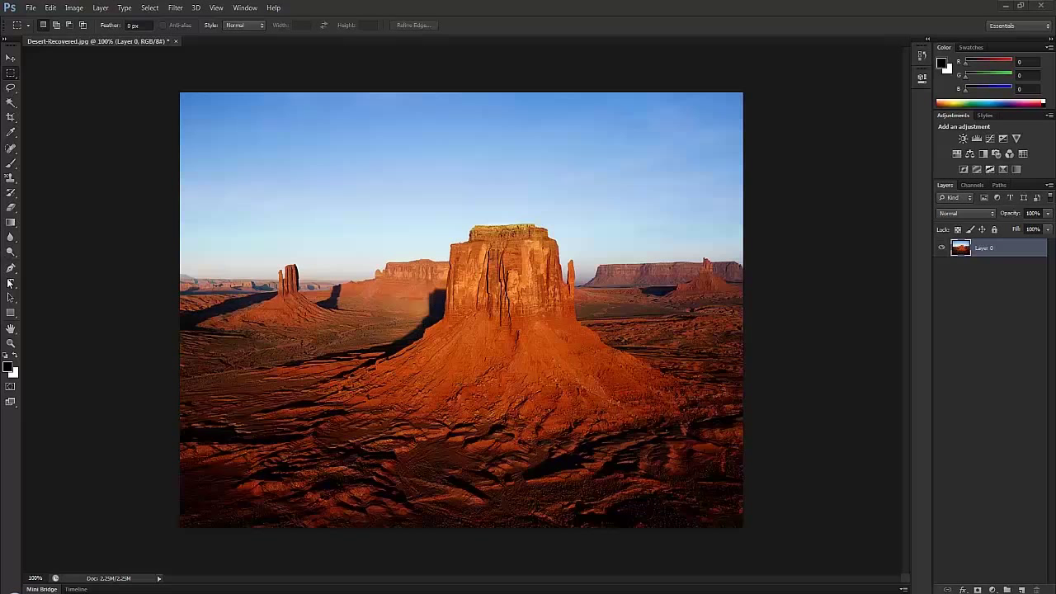
- Sharpen the light patch at the centre of the butte's face with the 13 px Sharpen Tool and undo it
left_click_drag(10, 237, 41, 245)
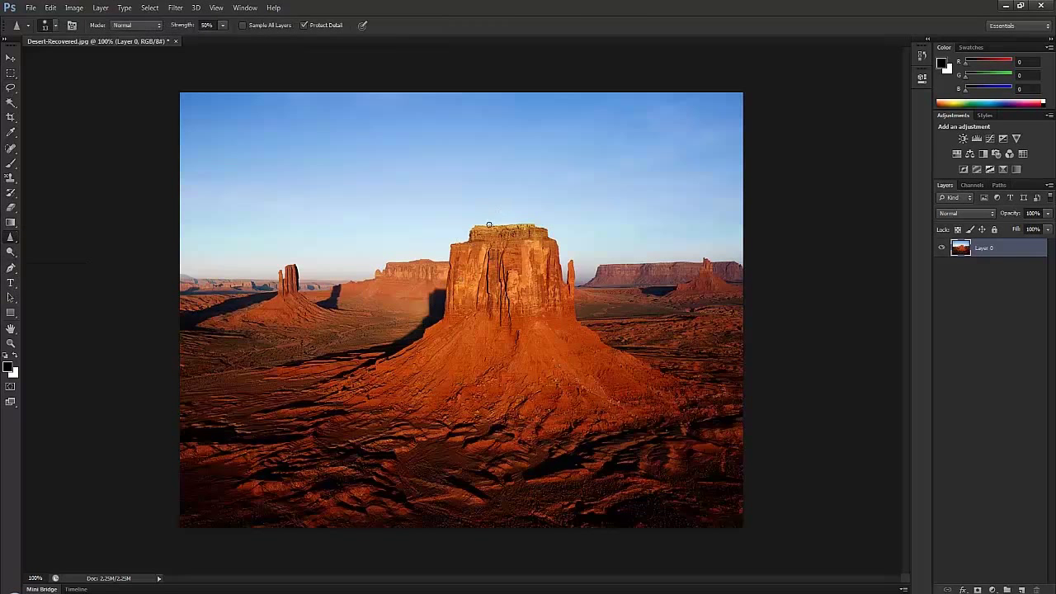
scroll(488, 224, "up", 8)
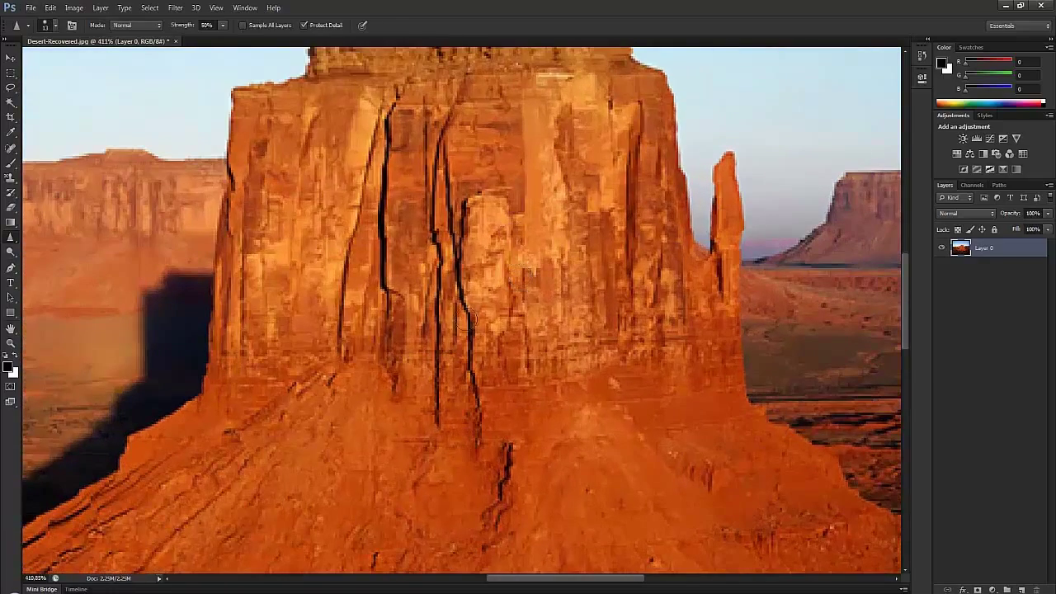
mouse_move(491, 235)
left_mouse_down()
mouse_move(501, 210)
mouse_move(505, 218)
mouse_move(491, 161)
mouse_move(509, 224)
left_mouse_up()
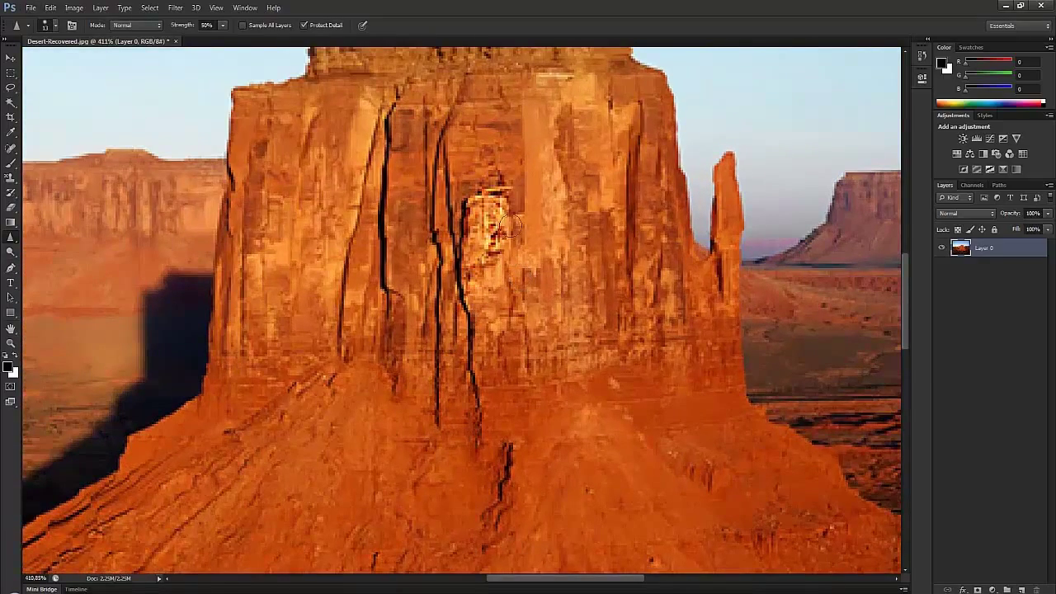
key("ctrl+z")
- Set the Sharpen Tool's brush size to 42 px, sharpen the cracks across the butte's face and undo the sharpening
scroll(513, 227, "up", 7)
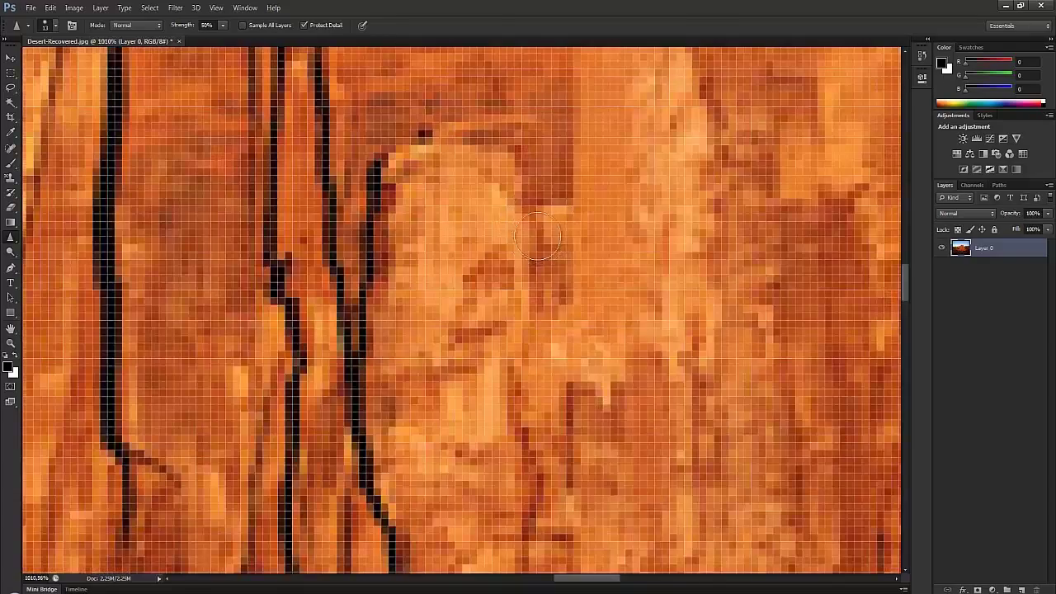
scroll(536, 235, "down", 7)
scroll(536, 238, "down", 2)
right_click(536, 239)
left_click_drag(570, 264, 569, 264)
left_click_drag(464, 256, 473, 211)
mouse_move(412, 268)
left_mouse_down()
mouse_move(386, 180)
mouse_move(394, 170)
mouse_move(519, 182)
mouse_move(539, 237)
mouse_move(521, 147)
mouse_move(527, 190)
mouse_move(497, 250)
mouse_move(524, 260)
left_mouse_up()
scroll(574, 264, "down", 4)
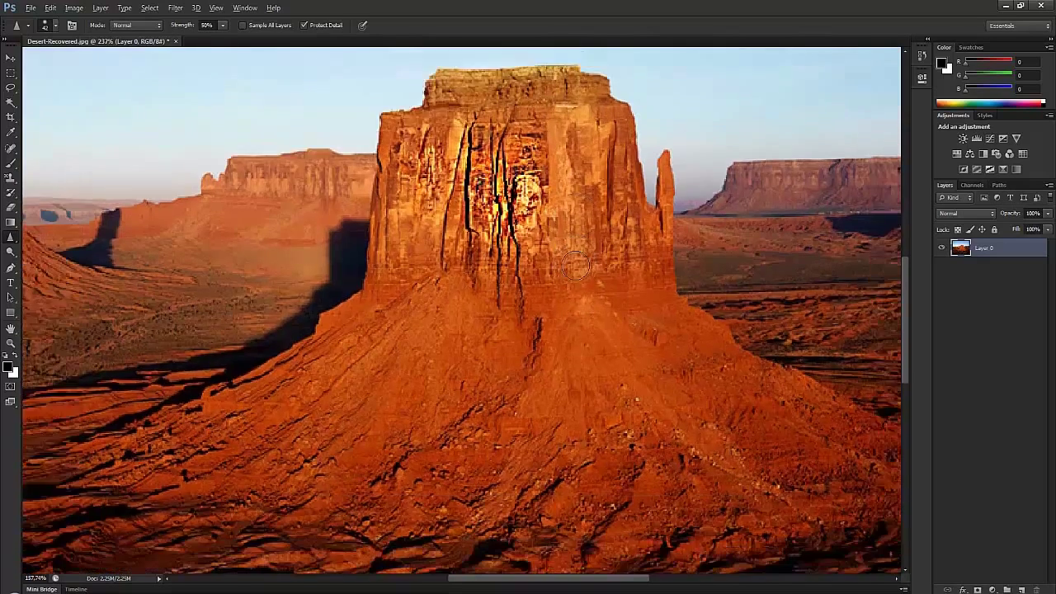
key("ctrl+z")
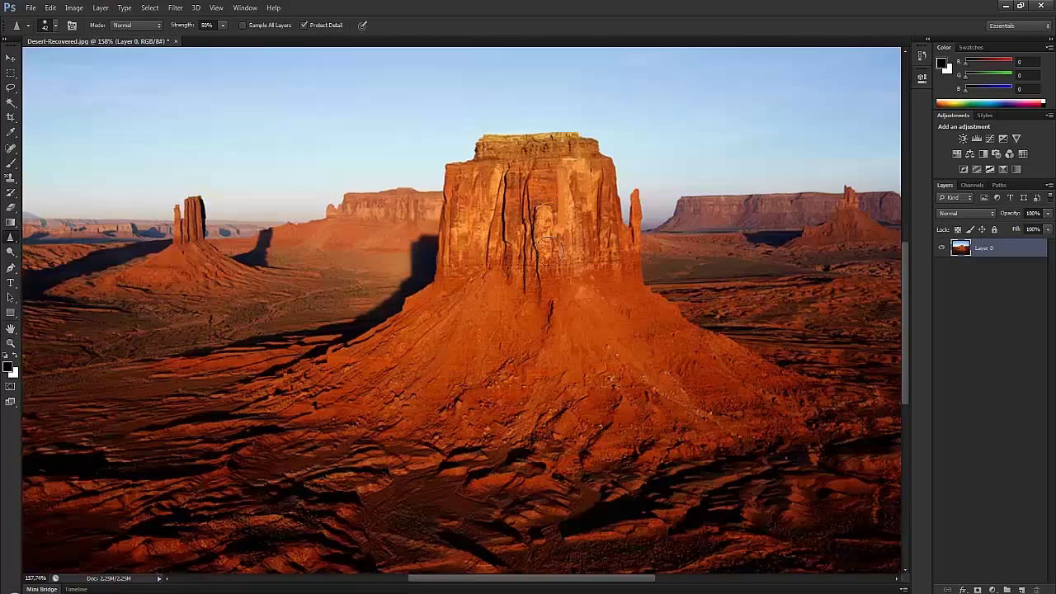
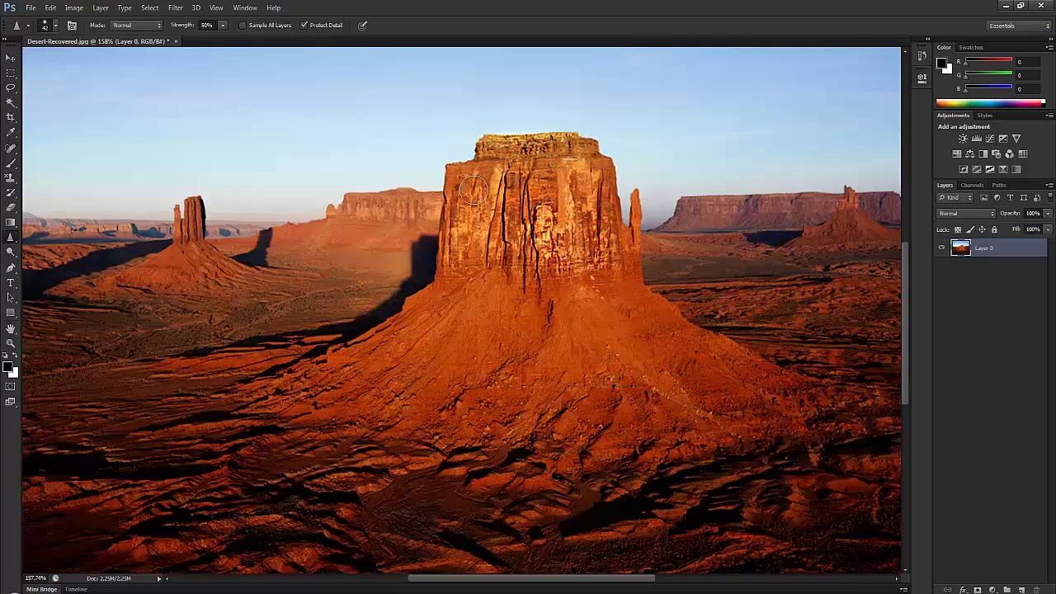
- Set the Blur Tool's brush size to 82 px and blur the distant mesas and the plains on both sides of the butte
right_click(11, 237)
left_click(50, 238)
right_click(287, 205)
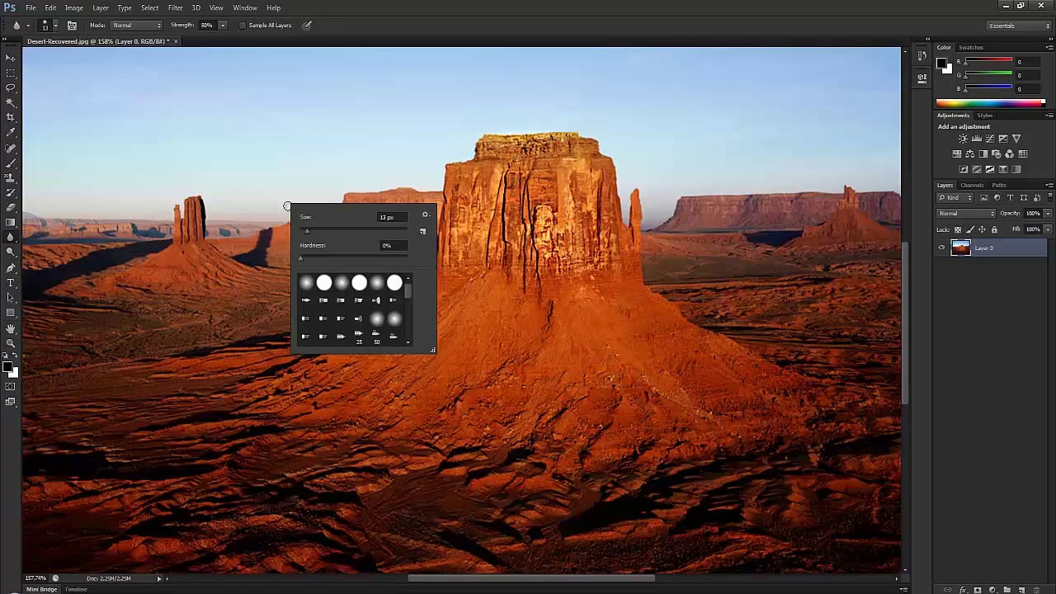
left_click_drag(342, 231, 344, 232)
mouse_move(271, 188)
left_mouse_down()
mouse_move(363, 180)
mouse_move(377, 247)
mouse_move(402, 273)
left_mouse_up()
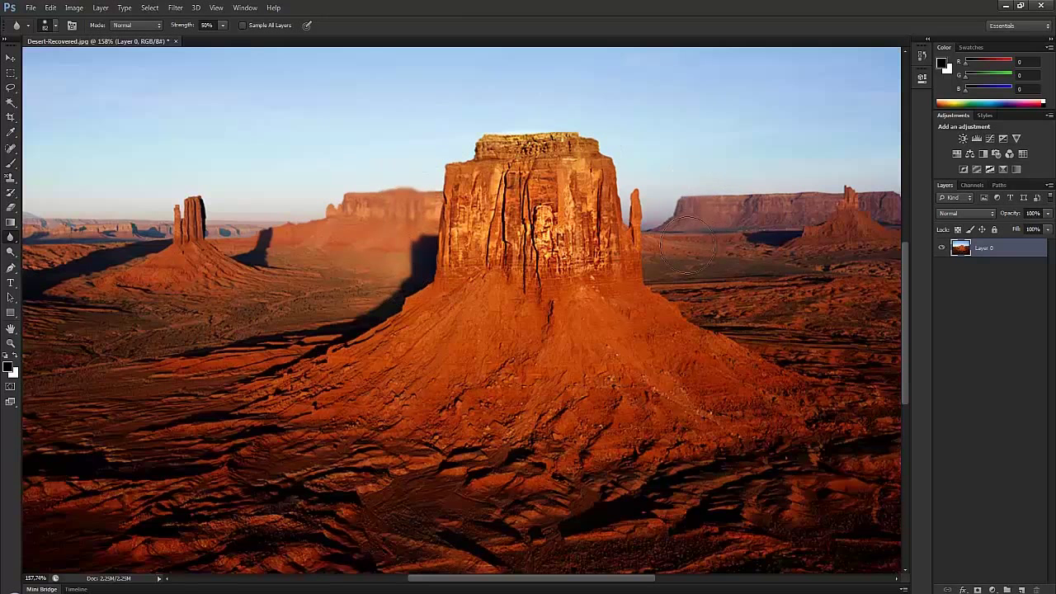
left_click_drag(759, 307, 797, 307)
mouse_move(272, 316)
left_mouse_down()
mouse_move(261, 259)
mouse_move(214, 203)
mouse_move(188, 282)
mouse_move(130, 308)
mouse_move(38, 299)
mouse_move(85, 374)
mouse_move(93, 321)
mouse_move(258, 310)
mouse_move(331, 194)
mouse_move(263, 264)
mouse_move(104, 339)
mouse_move(104, 323)
mouse_move(56, 342)
mouse_move(219, 287)
mouse_move(352, 285)
mouse_move(165, 385)
left_mouse_up()
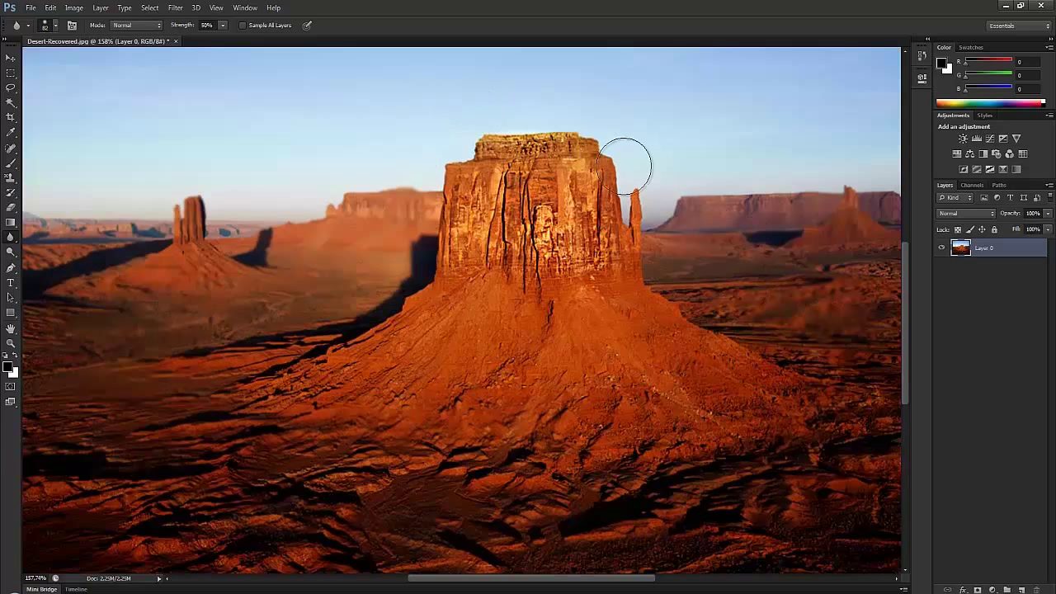
scroll(659, 207, "down", 5)
scroll(498, 232, "up", 3)
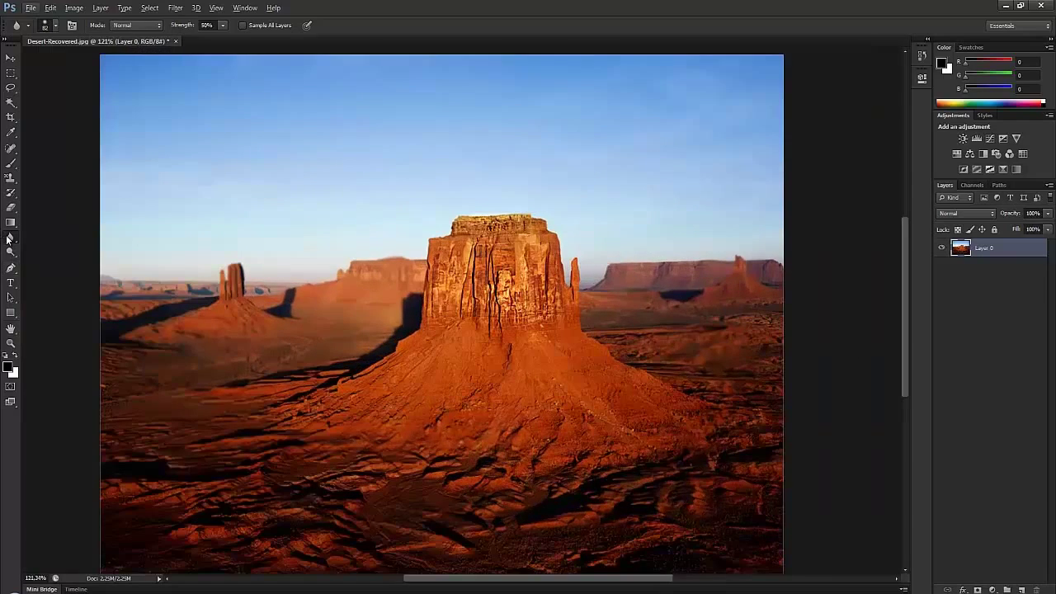
- Switch to the Smudge Tool, smear the butte's upper rock and its slope, and undo the smudging
right_click(10, 239)
left_click(44, 247)
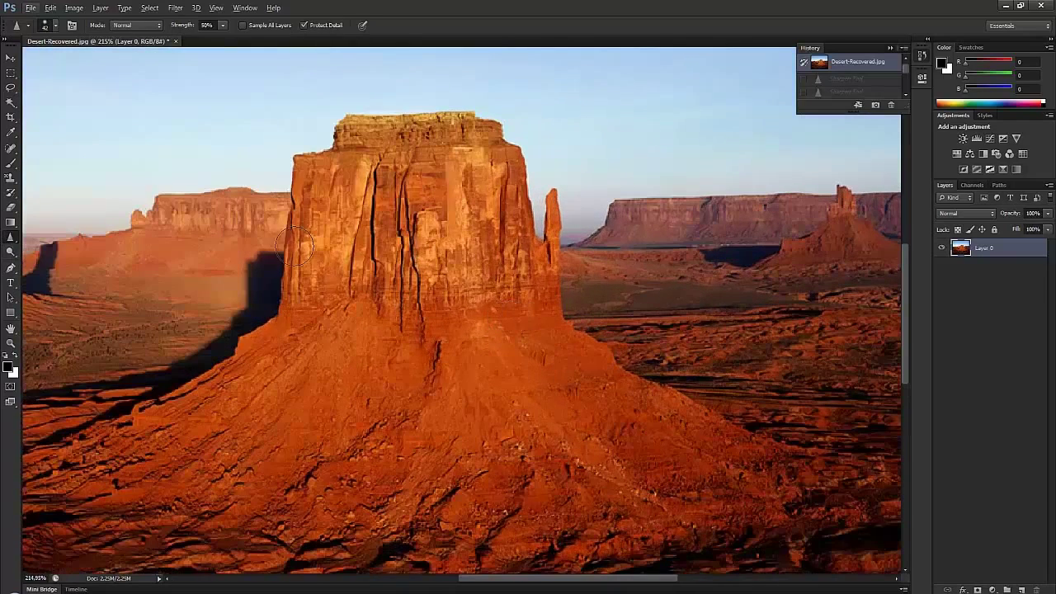
right_click(10, 241)
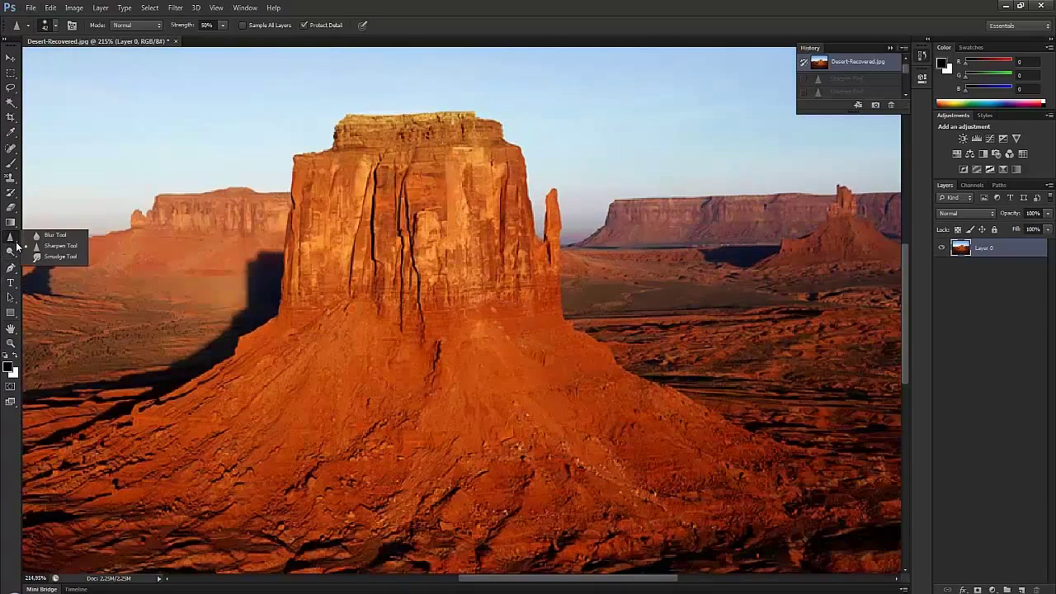
left_click(58, 259)
mouse_move(381, 181)
left_mouse_down()
mouse_move(354, 227)
mouse_move(410, 215)
mouse_move(528, 152)
left_mouse_up()
mouse_move(419, 302)
left_mouse_down()
mouse_move(352, 437)
mouse_move(509, 499)
mouse_move(361, 361)
mouse_move(406, 489)
mouse_move(401, 462)
left_mouse_up()
key("ctrl+z")
- Smudge the middle of the butte's rock face with two short horizontal strokes using the 13 px brush at 50% strength
scroll(670, 262, "down", 5)
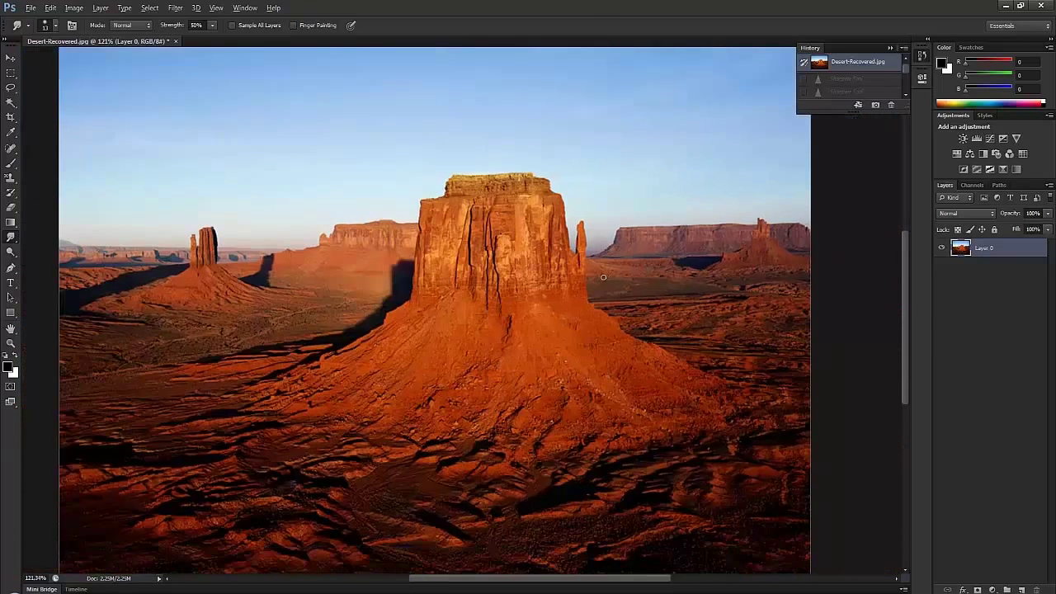
left_click_drag(518, 279, 564, 285)
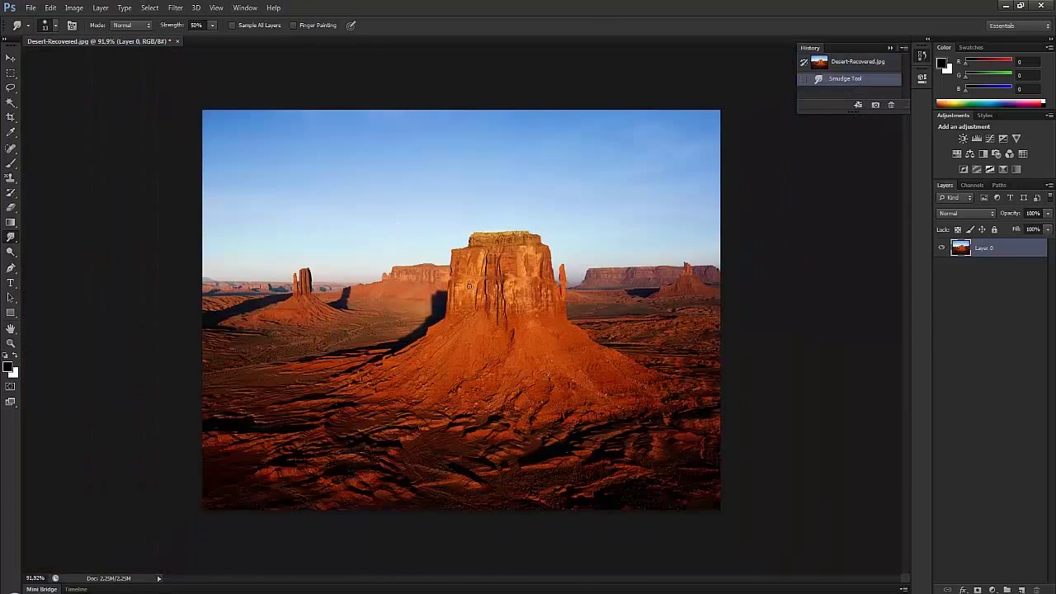
left_click_drag(468, 286, 518, 287)
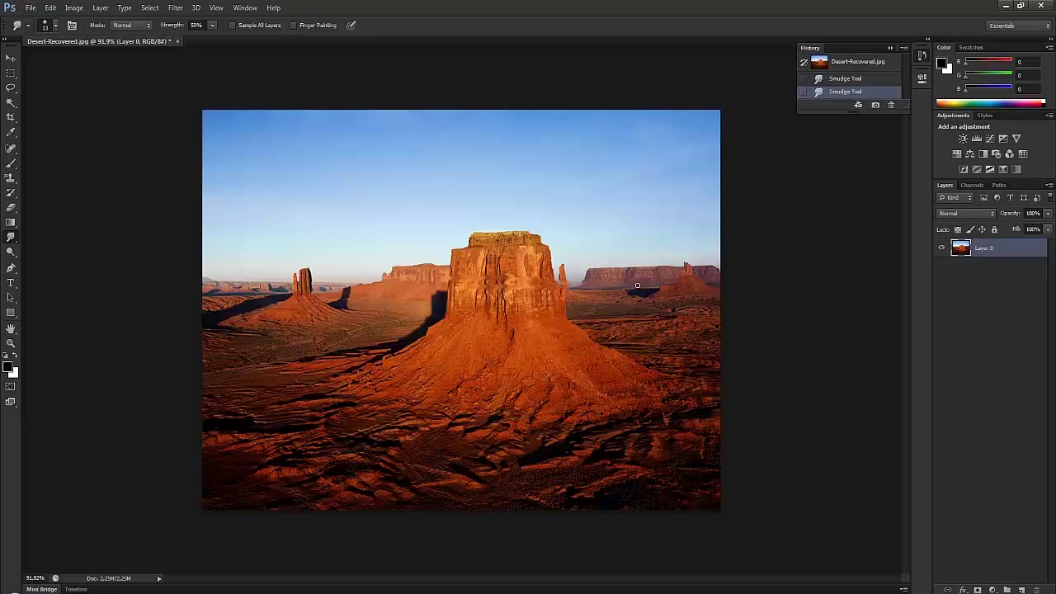
- Smudge across the upper part of the butte's rock face and revert the image to its opening history state
left_click_drag(561, 267, 513, 272)
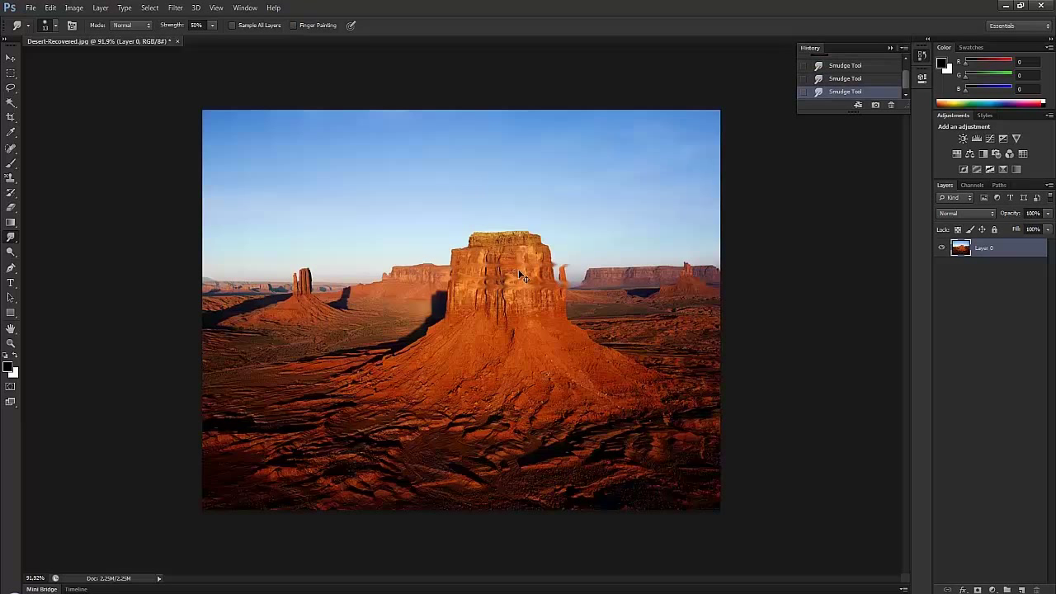
key("ctrl+alt+z")
key("ctrl+alt+z")
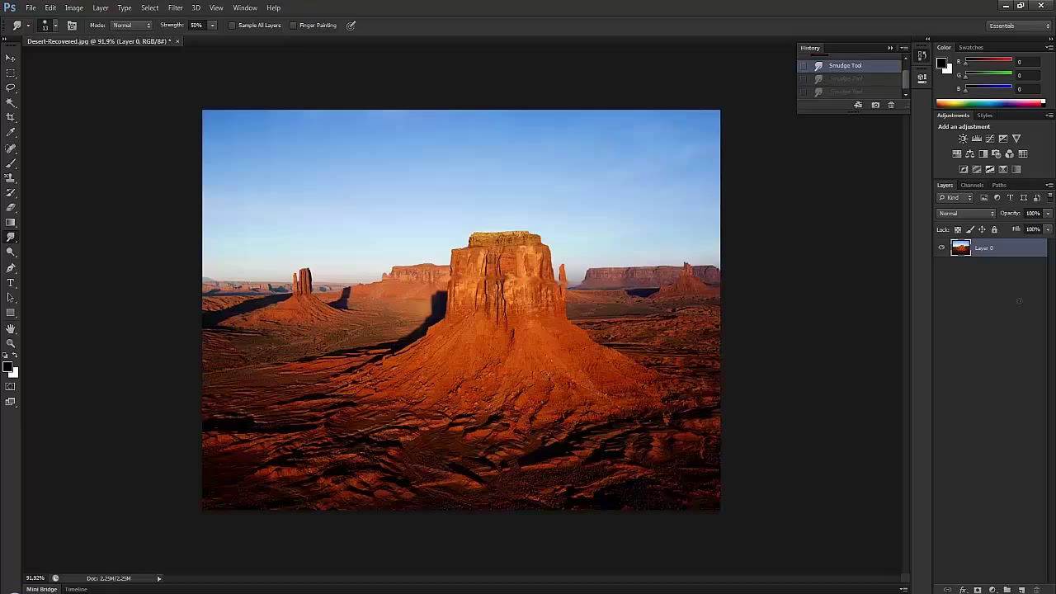
left_click_drag(1018, 301, 1016, 306)
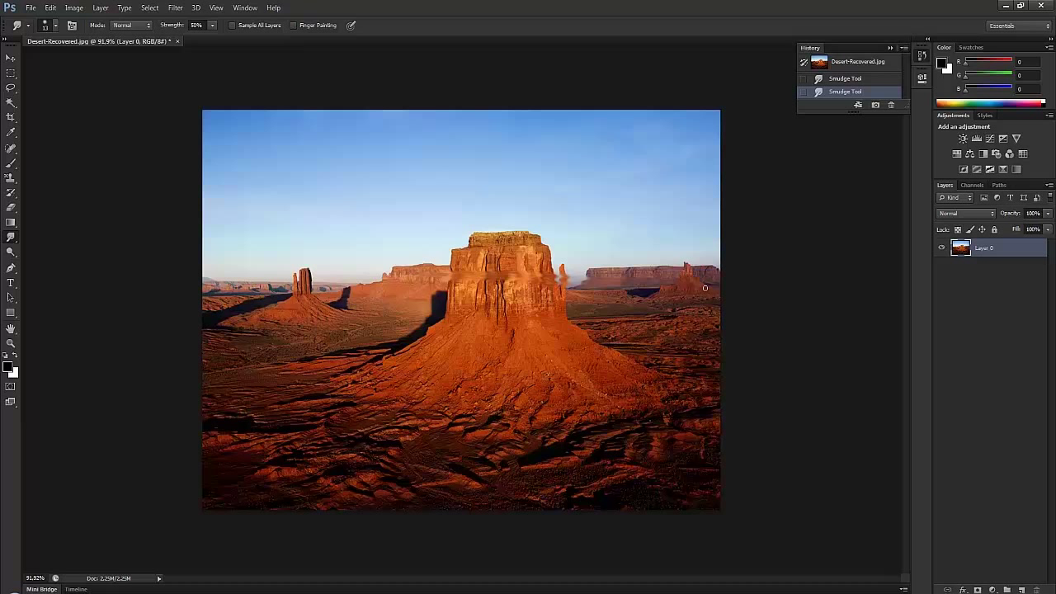
left_click(858, 64)
- Lighten the butte's rock face and the plains beside it with the Dodge Tool, and revert to the opening history state
left_click(11, 252)
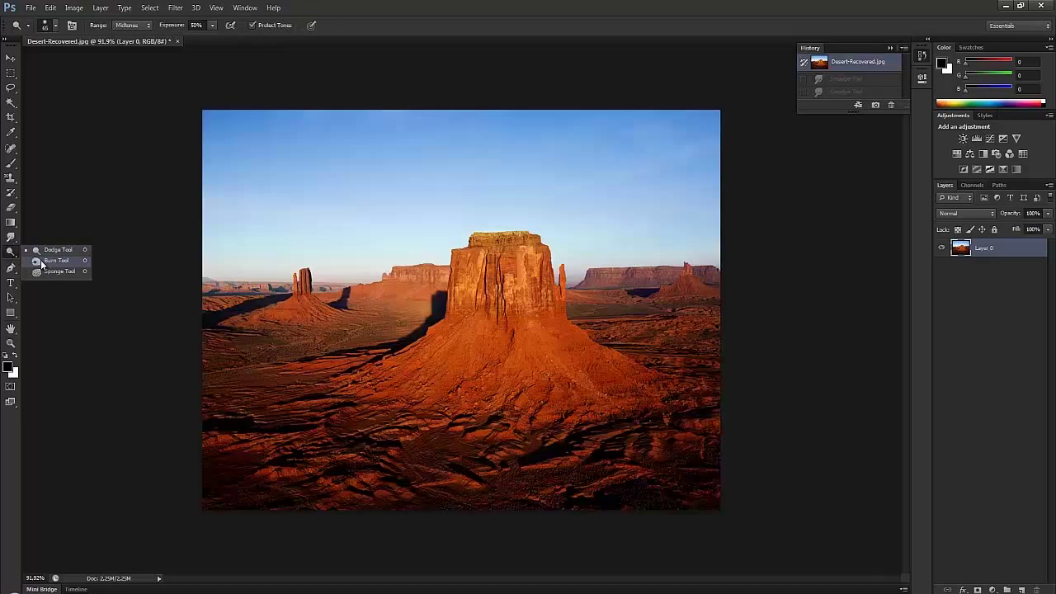
left_click(58, 249)
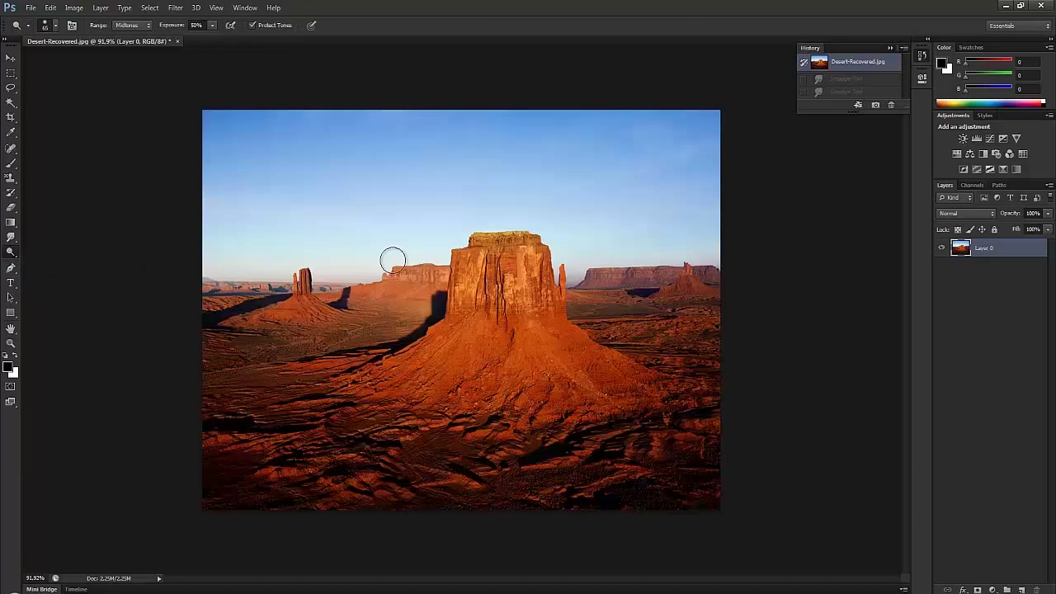
scroll(466, 264, "up", 2)
scroll(522, 254, "up", 4)
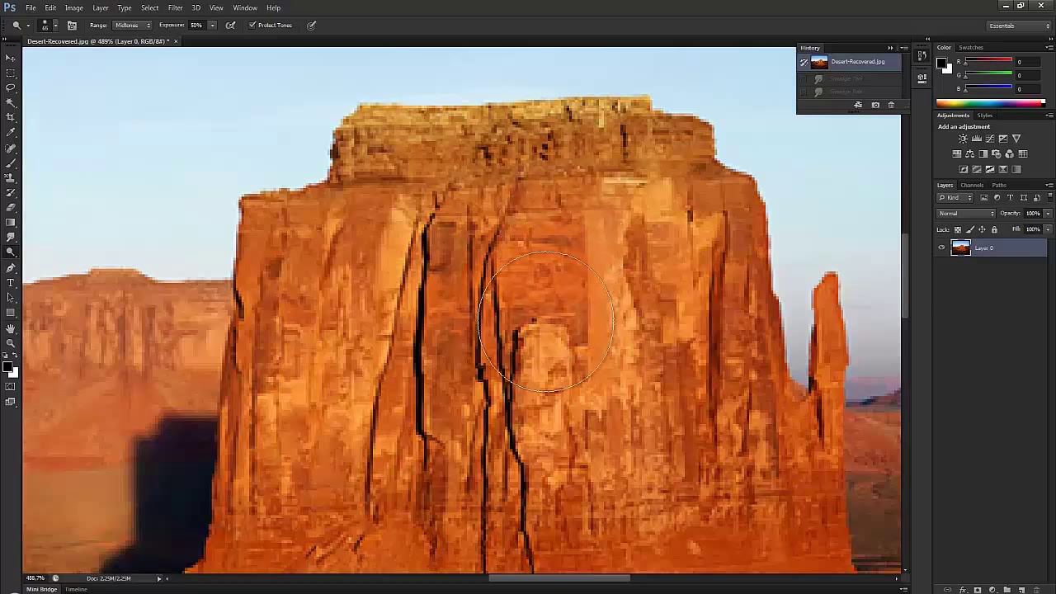
left_click(554, 257)
mouse_move(555, 257)
left_mouse_down()
mouse_move(543, 370)
mouse_move(525, 319)
mouse_move(549, 314)
mouse_move(502, 388)
mouse_move(506, 320)
mouse_move(413, 317)
mouse_move(439, 258)
mouse_move(407, 324)
mouse_move(357, 275)
mouse_move(313, 294)
mouse_move(376, 272)
mouse_move(488, 202)
mouse_move(501, 163)
mouse_move(531, 137)
mouse_move(438, 183)
mouse_move(559, 415)
mouse_move(614, 351)
mouse_move(520, 334)
left_mouse_up()
key("ctrl+0")
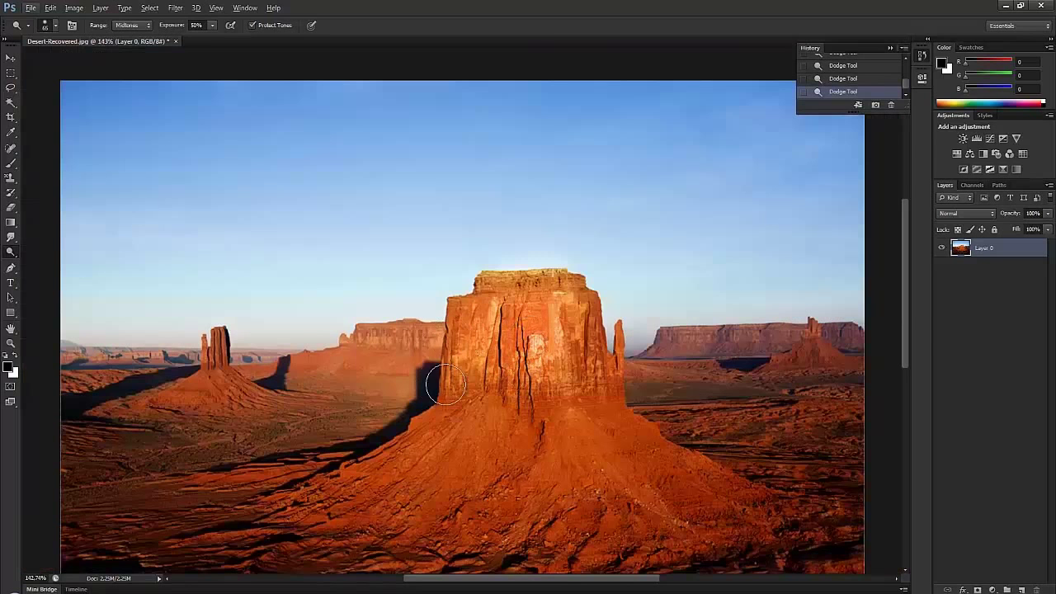
mouse_move(494, 401)
left_mouse_down()
mouse_move(449, 481)
mouse_move(366, 477)
mouse_move(385, 475)
mouse_move(408, 431)
mouse_move(319, 413)
mouse_move(174, 355)
mouse_move(244, 377)
mouse_move(240, 340)
mouse_move(192, 375)
mouse_move(237, 380)
left_mouse_up()
scroll(866, 75, "up", 5)
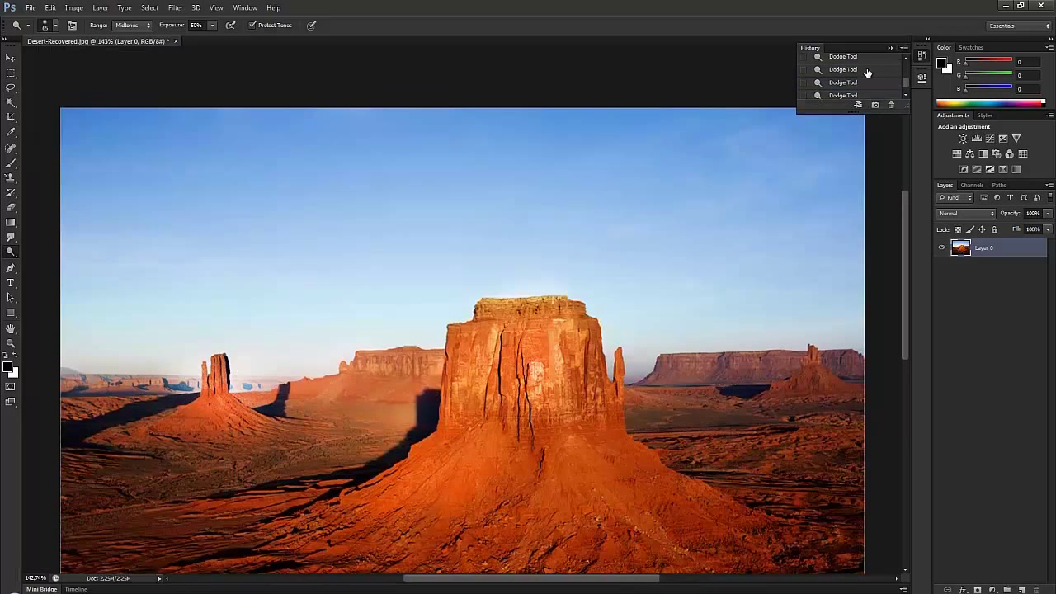
left_click(857, 62)
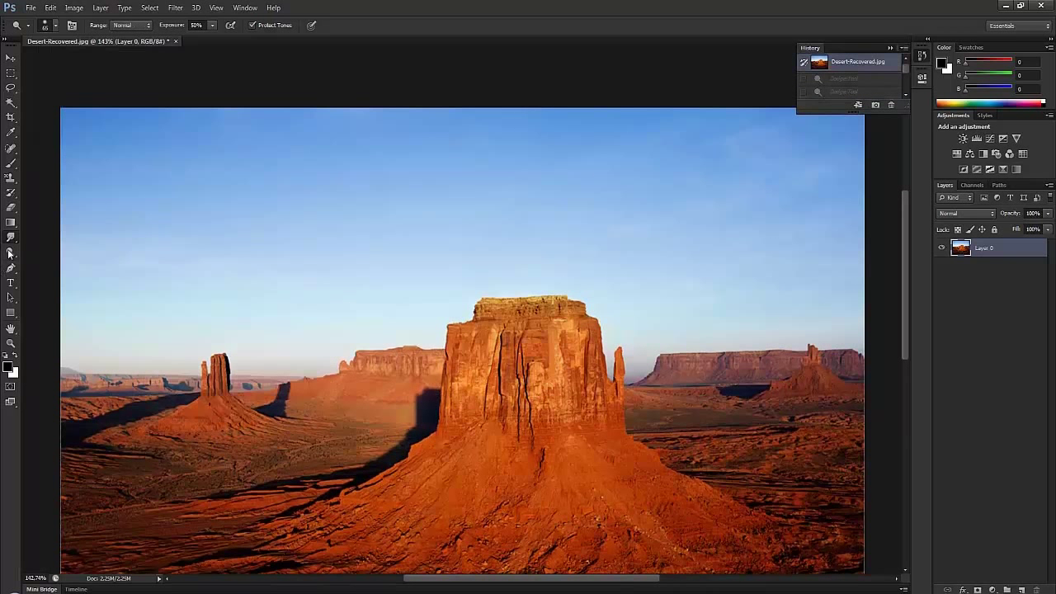
- Darken the butte's rock face with the Burn Tool using Midtones at 50% exposure, and revert to the opening history state
right_click(11, 252)
left_click(37, 270)
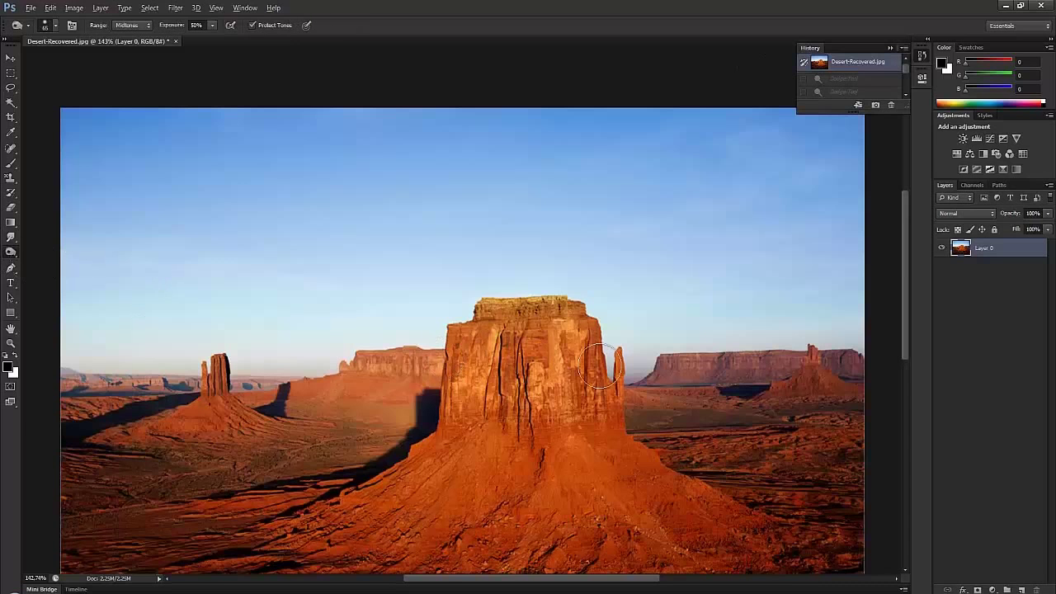
scroll(600, 351, "up", 5)
mouse_move(506, 310)
left_mouse_down()
mouse_move(482, 329)
mouse_move(487, 367)
left_mouse_up()
mouse_move(490, 280)
left_mouse_down()
mouse_move(487, 354)
mouse_move(420, 375)
mouse_move(414, 353)
left_mouse_up()
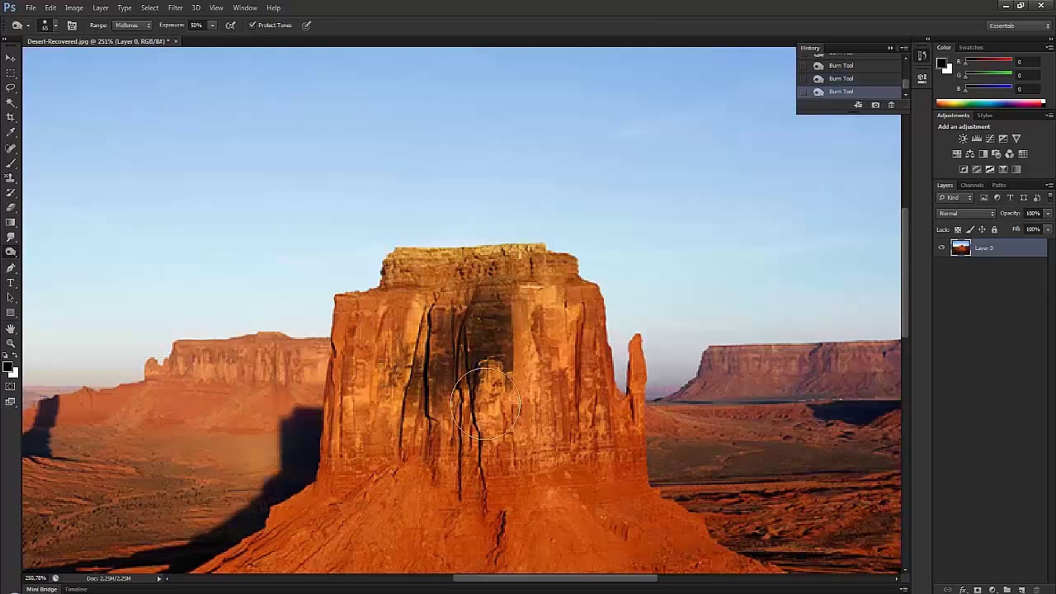
scroll(647, 367, "down", 7)
mouse_move(527, 262)
left_mouse_down()
mouse_move(518, 347)
mouse_move(521, 255)
mouse_move(499, 270)
mouse_move(494, 247)
mouse_move(438, 281)
mouse_move(462, 326)
mouse_move(479, 333)
mouse_move(562, 254)
mouse_move(473, 235)
mouse_move(461, 252)
mouse_move(458, 313)
left_mouse_up()
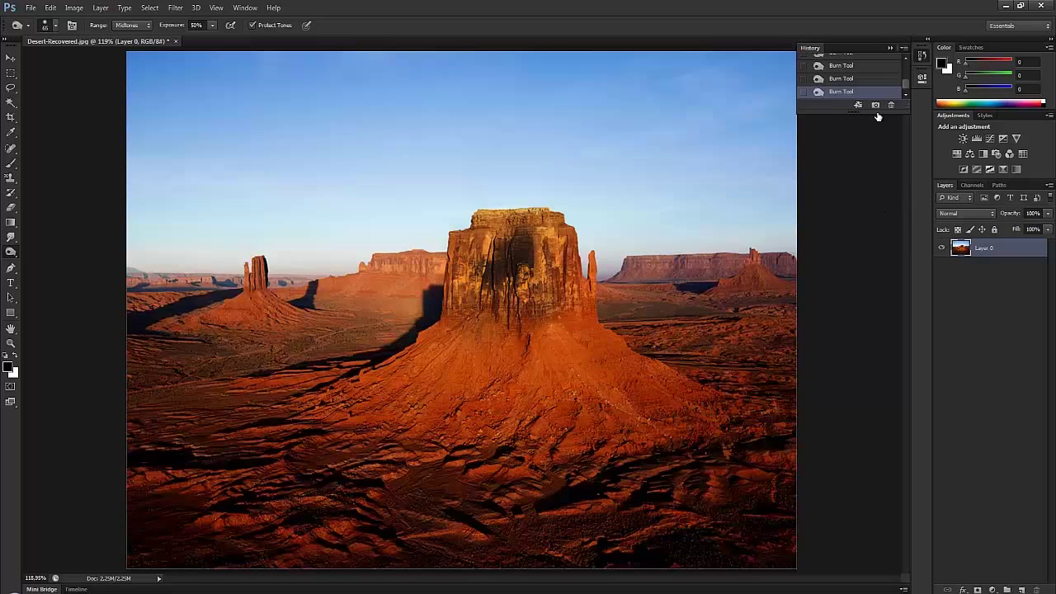
scroll(875, 97, "up", 5)
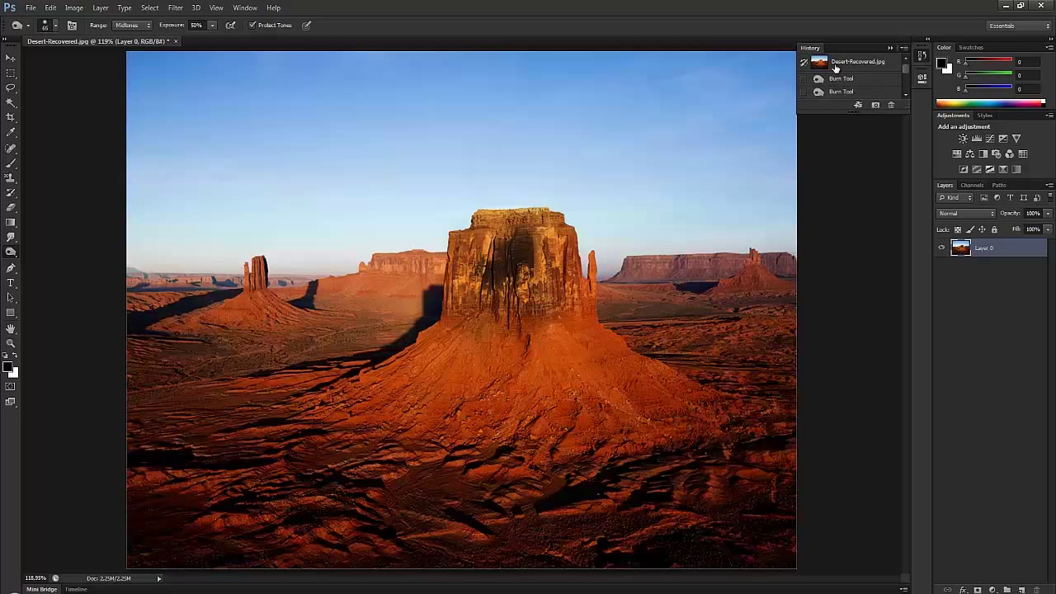
left_click(836, 68)
- Desaturate the butte's rock face with the Sponge Tool at 50% flow, and revert to the opening history state
right_click(15, 256)
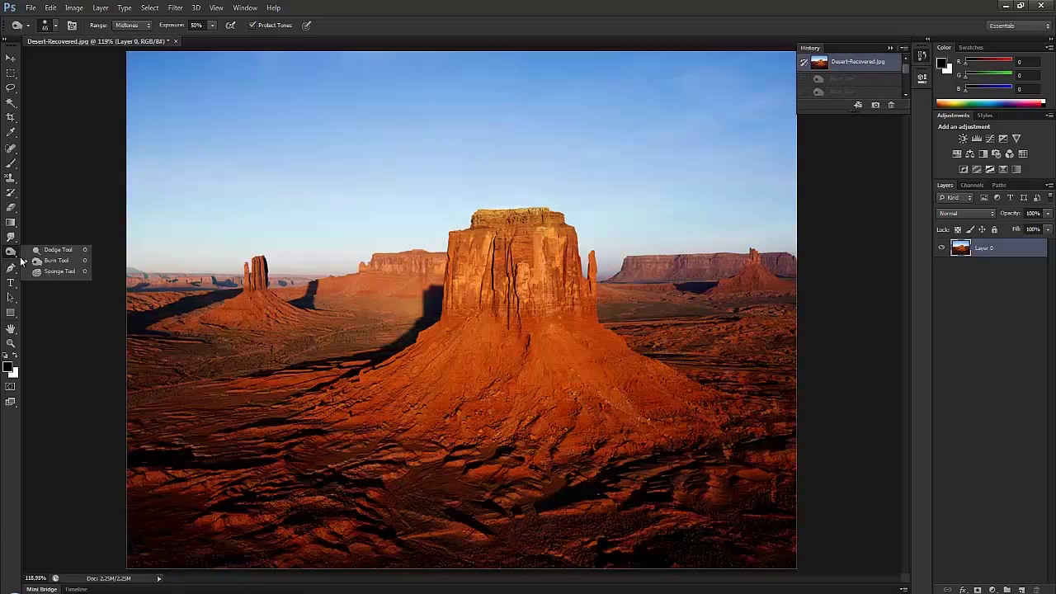
left_click(33, 272)
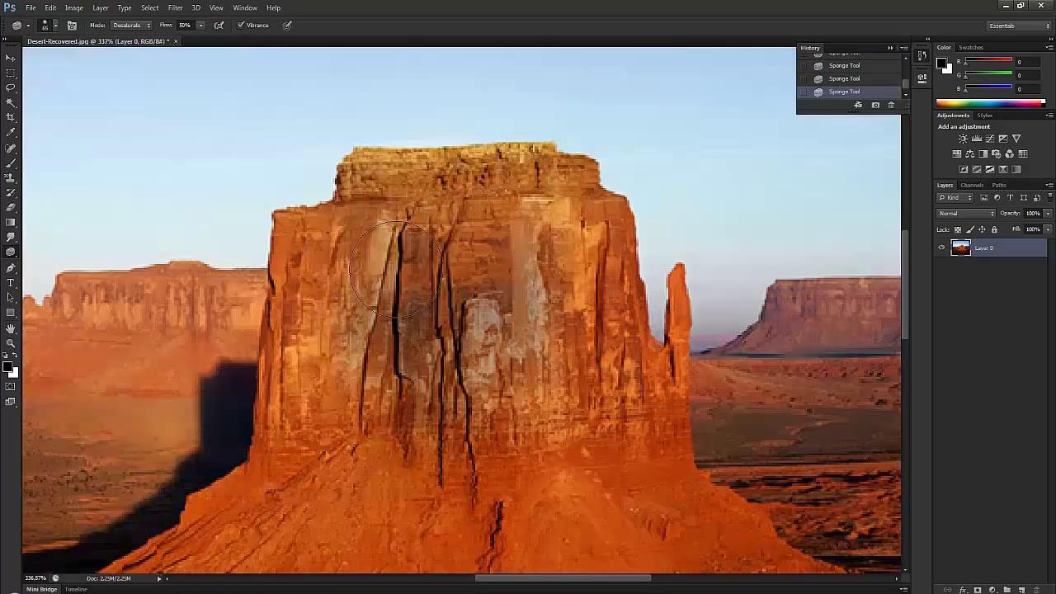
mouse_move(414, 263)
left_mouse_down()
mouse_move(464, 263)
mouse_move(473, 426)
mouse_move(495, 268)
mouse_move(395, 311)
left_mouse_up()
left_click_drag(287, 306, 483, 287)
mouse_move(575, 426)
left_mouse_down()
mouse_move(546, 374)
mouse_move(574, 244)
mouse_move(489, 250)
mouse_move(482, 277)
mouse_move(328, 274)
mouse_move(463, 281)
mouse_move(371, 301)
left_mouse_up()
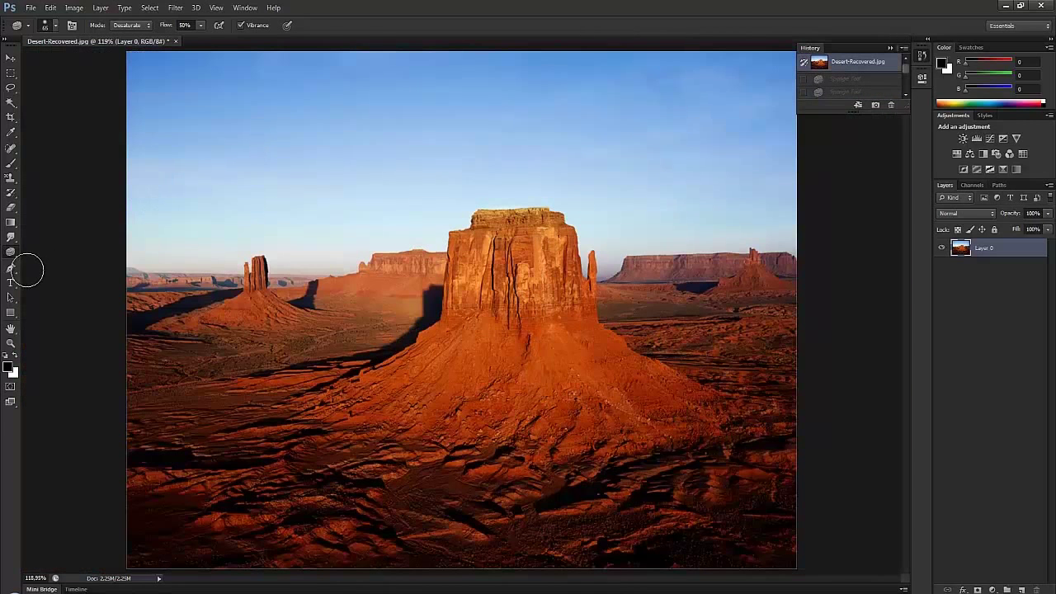
- Start a Pen Tool path along the butte's left edge, placing anchor points up to the base of its rocky cap
left_click(12, 269)
left_click(57, 268)
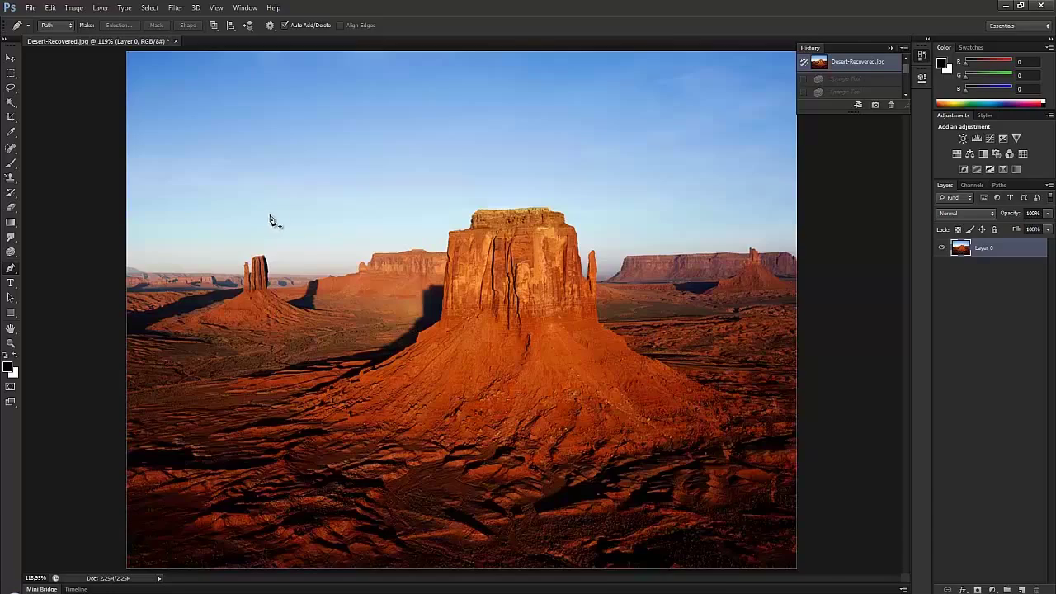
scroll(449, 241, "up", 8)
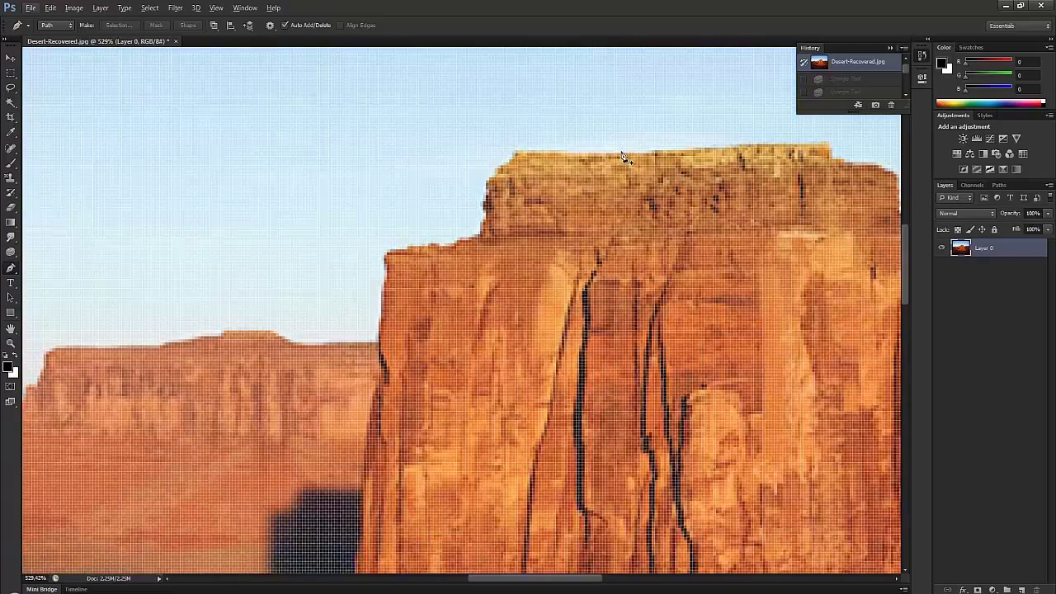
left_click_drag(587, 163, 428, 162)
scroll(620, 273, "down", 4)
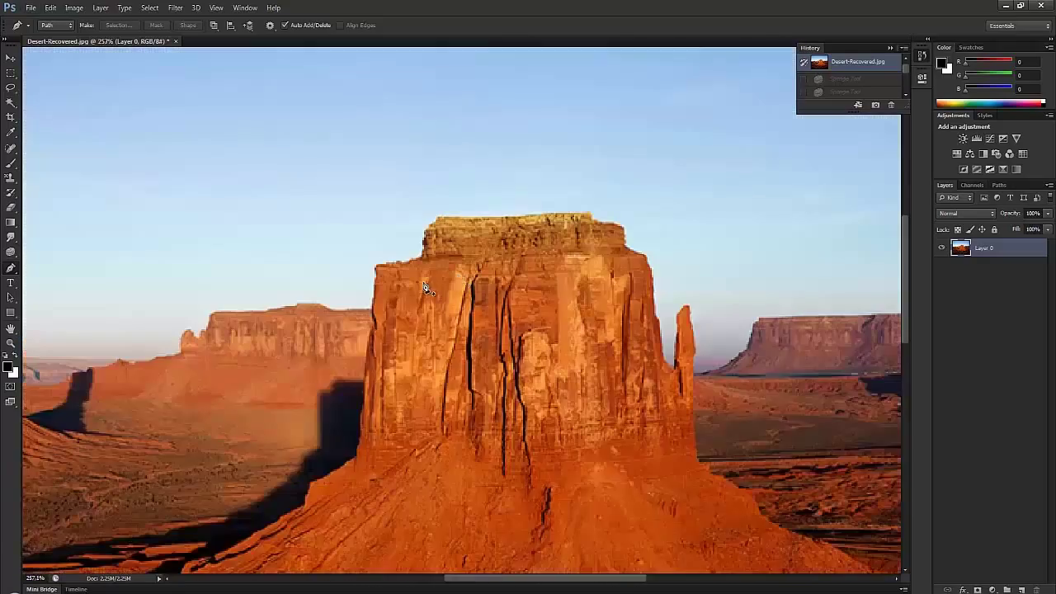
scroll(425, 286, "up", 1)
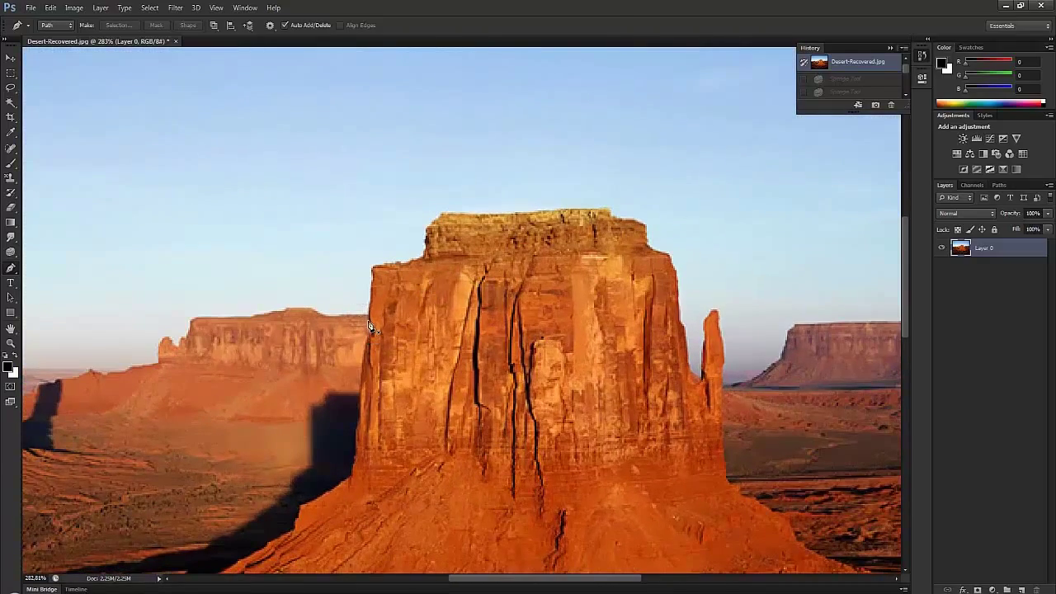
left_click(369, 326)
left_click(371, 279)
left_click(373, 268)
left_click(417, 263)
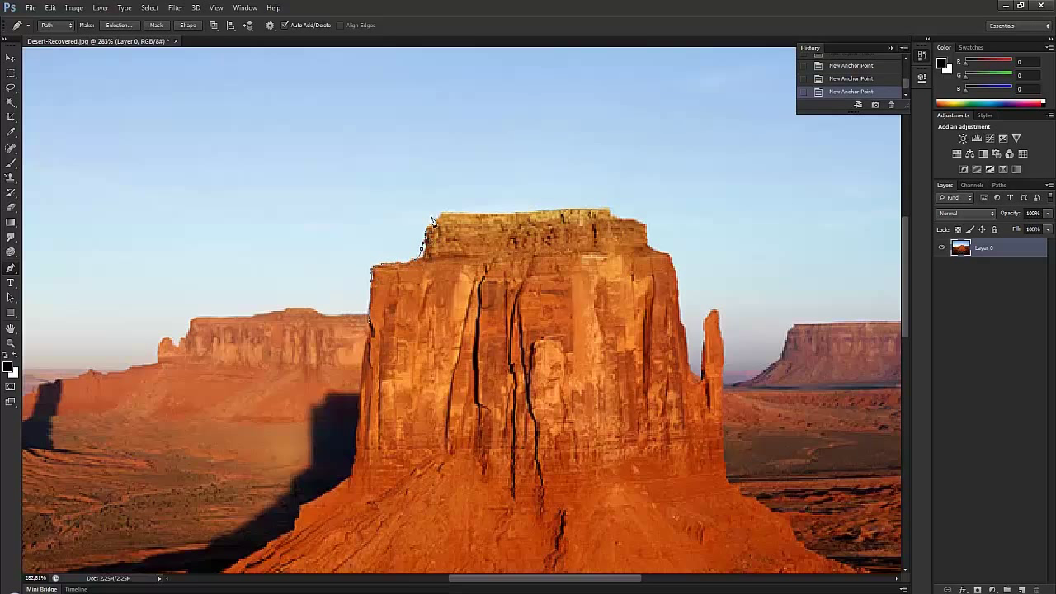
- Continue the path across the butte's flat top and down its right edge, and close it with a curve through the sky
left_click_drag(523, 213, 536, 212)
left_click(658, 244)
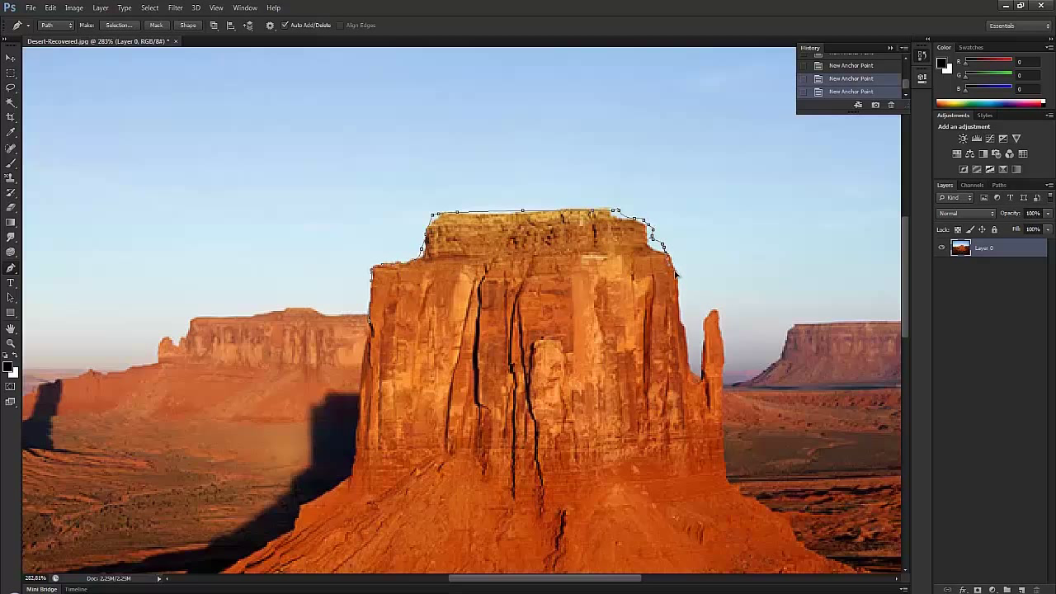
left_click(695, 369)
mouse_move(700, 312)
left_mouse_down()
mouse_move(600, 162)
mouse_move(462, 167)
mouse_move(354, 239)
mouse_move(360, 371)
left_mouse_up()
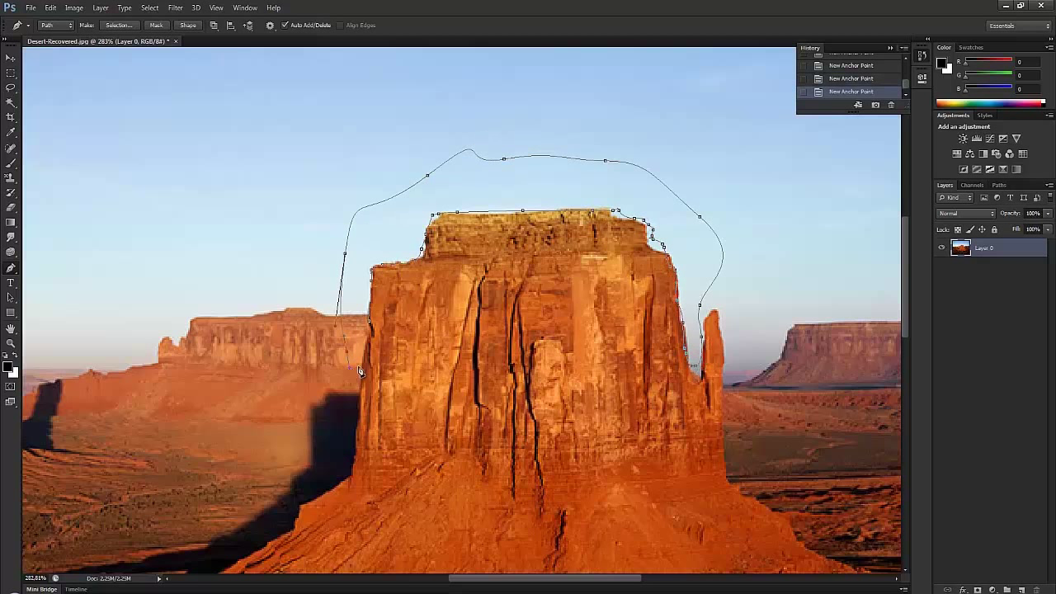
left_click(372, 295)
- Convert the closed path around the butte's top into a selection and deselect it with the Rectangular Marquee Tool
right_click(384, 202)
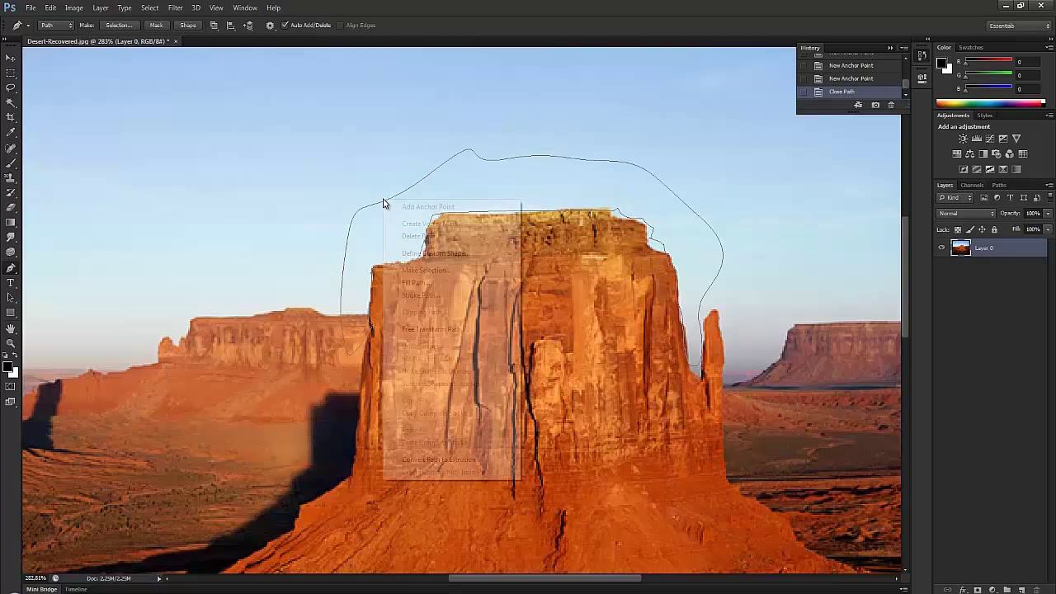
left_click(412, 269)
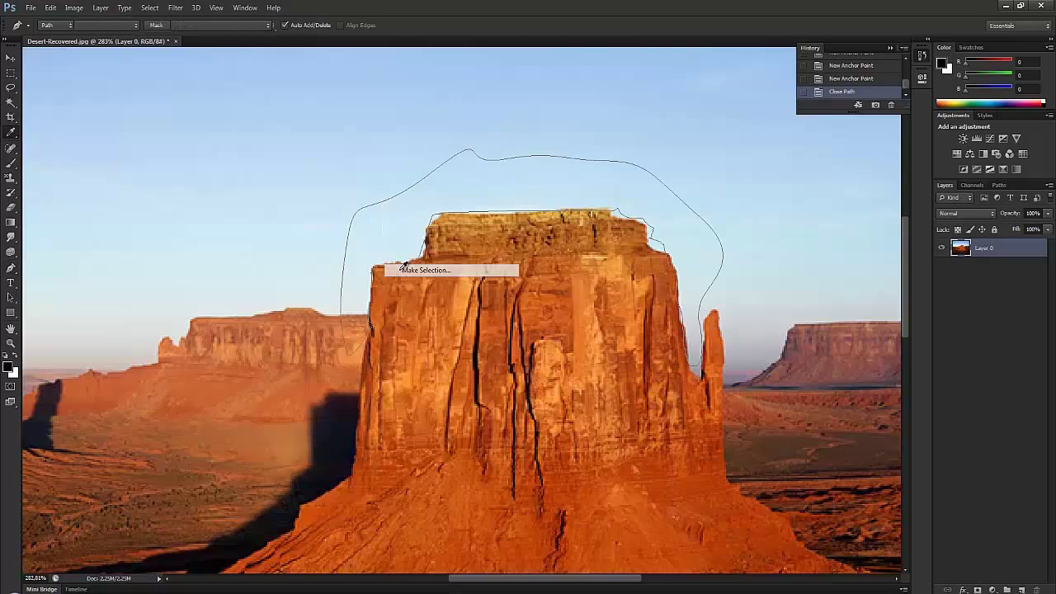
left_click(581, 181)
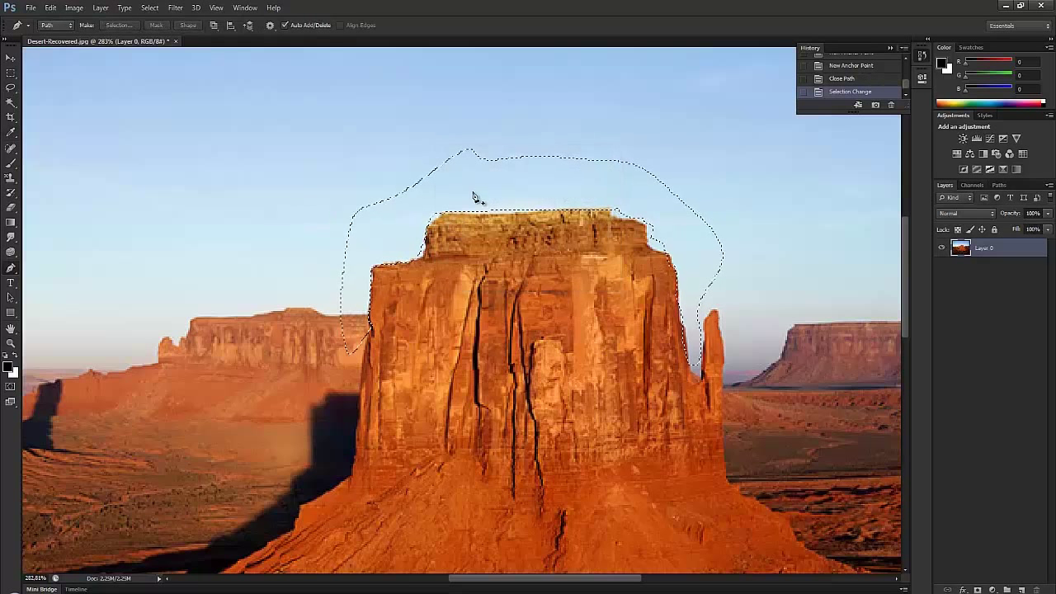
right_click(194, 175)
left_click(427, 132)
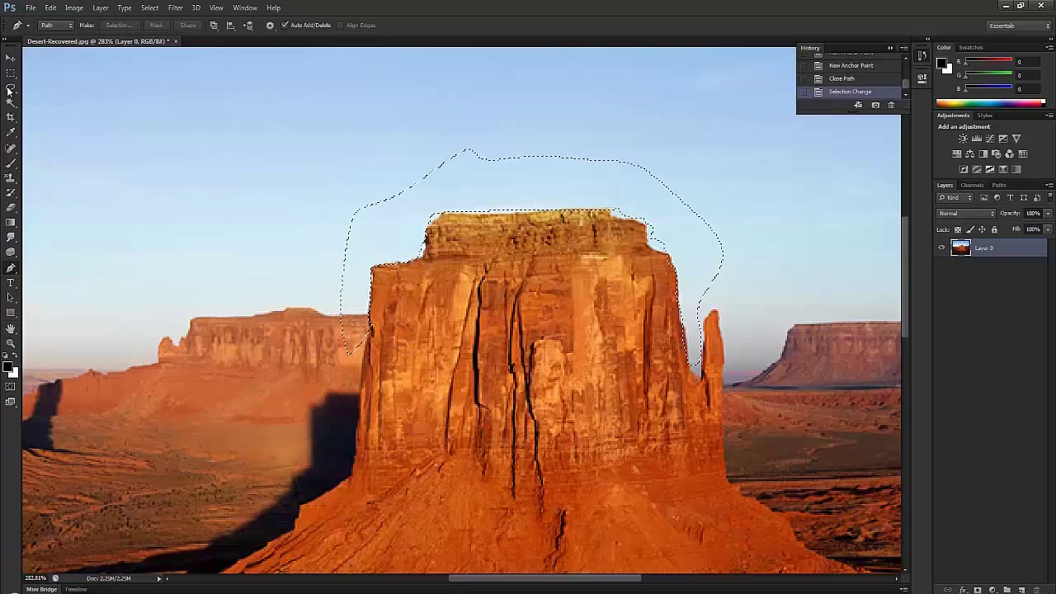
left_click(10, 75)
left_click(66, 173)
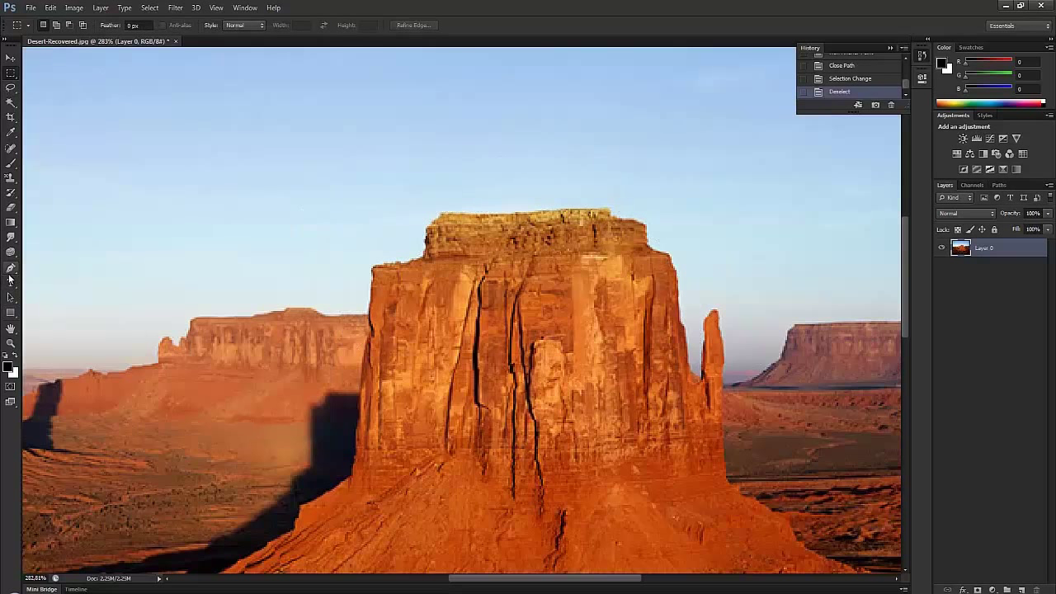
- Draw a closed triangular path in the sky beside the butte with the Pen Tool, and undo the whole path
left_click(10, 268)
left_click(427, 151)
left_click(222, 162)
left_click(341, 344)
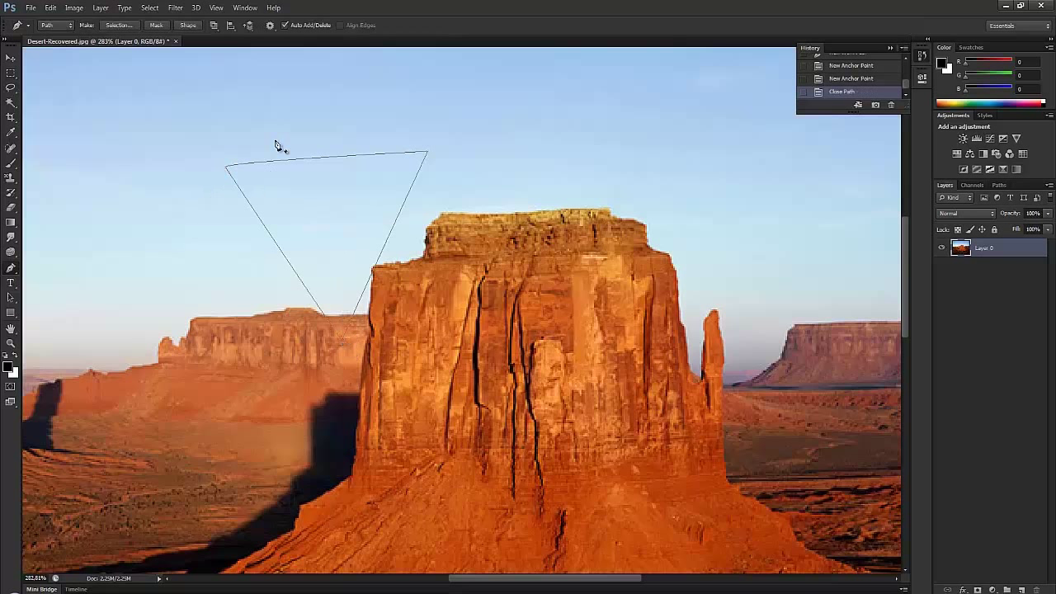
left_click(225, 168)
key("ctrl+alt+z")
key("ctrl+alt+z")
key("ctrl+alt+z")
key("ctrl+alt+z")
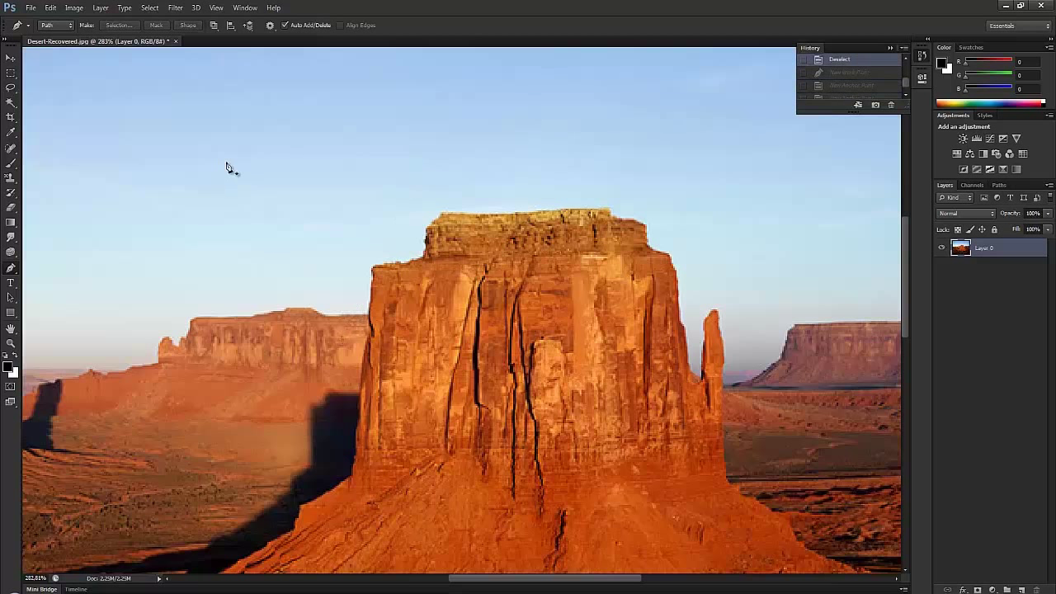
- Set the Pen Tool to Shape mode and draw a closed four-point black shape about 267 × 147 px over the butte's left half
left_click(52, 24)
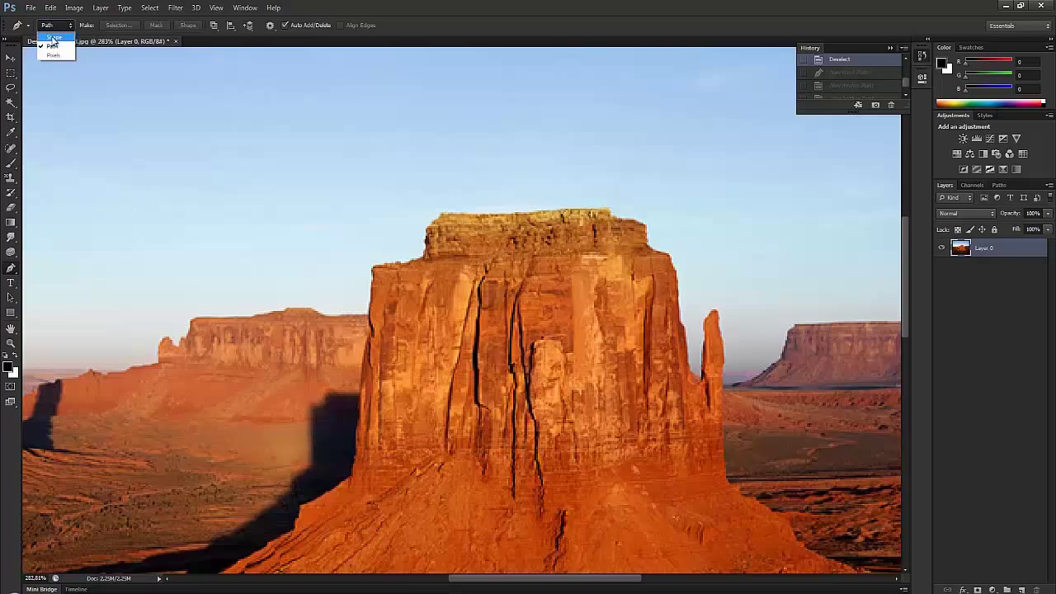
left_click(52, 37)
left_click(223, 209)
left_click(224, 373)
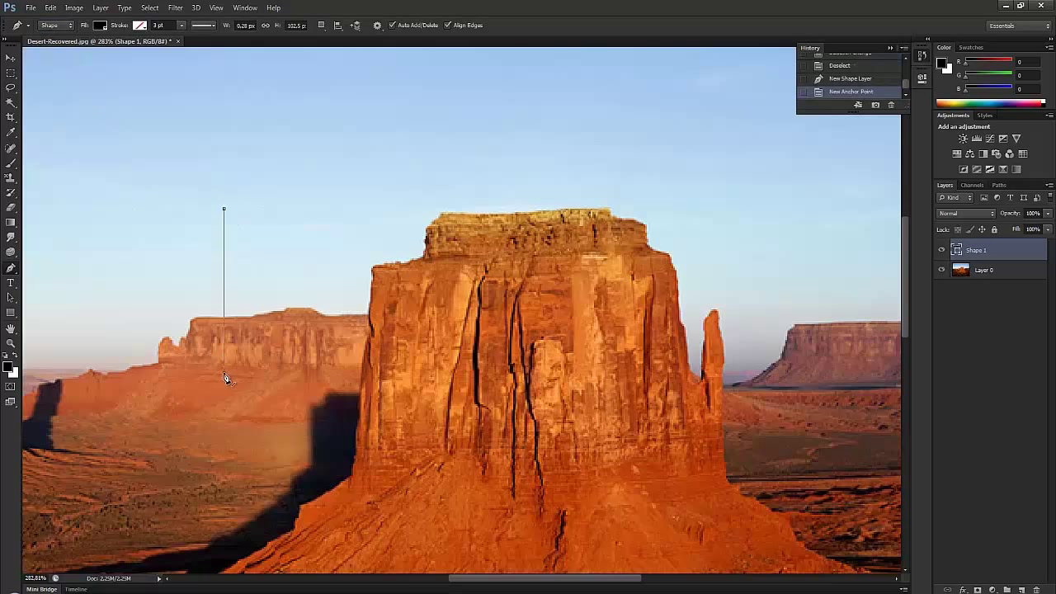
left_click(637, 372)
left_click(410, 138)
left_click(228, 216)
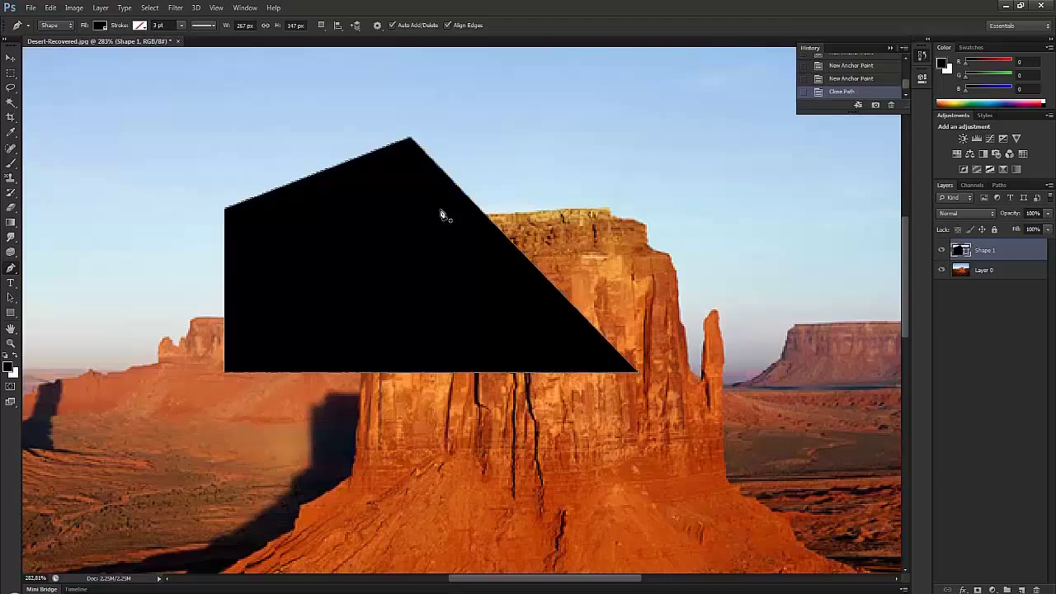
- Draw a black triangular shape about 473 × 246 px across the butte with the Pen Tool, pointing downward
scroll(448, 217, "down", 8)
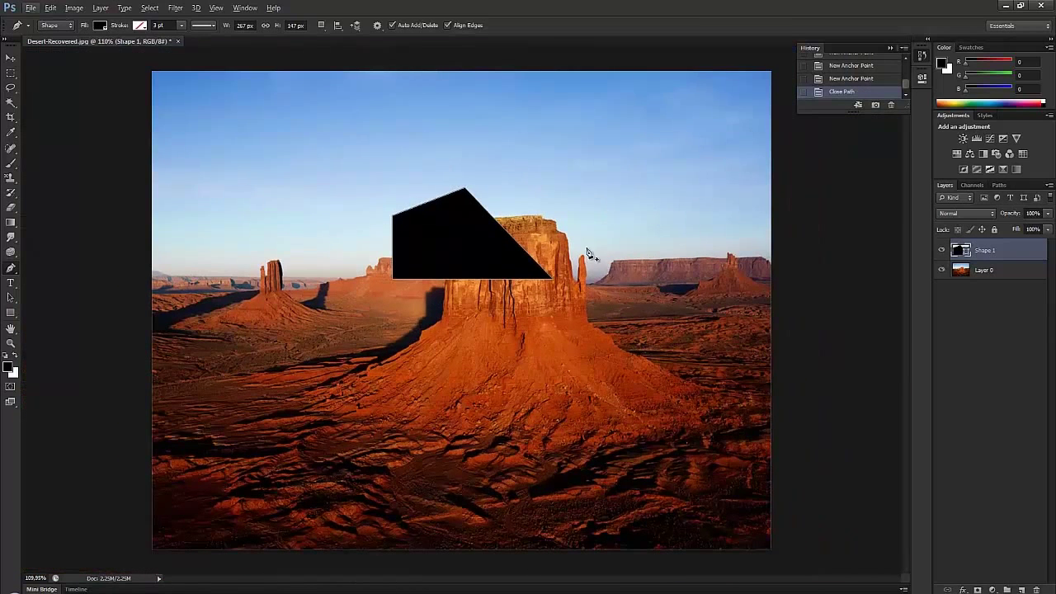
left_click(470, 385)
left_click(615, 236)
left_click(330, 235)
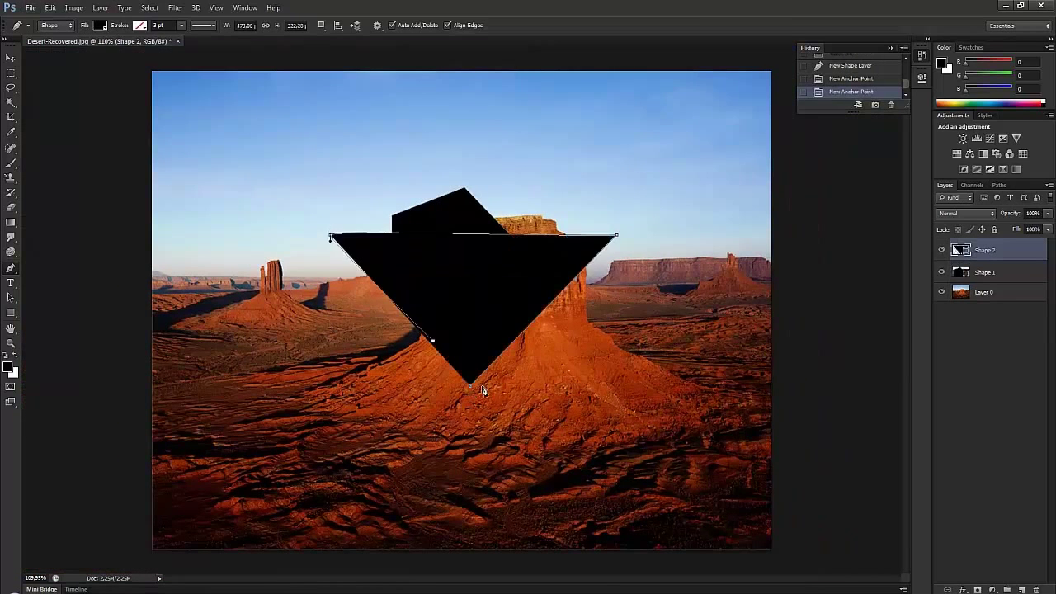
- Undo the triangular shape and the earlier four-point shape, back to the deselected image
key("ctrl+alt+z")
key("ctrl+alt+z")
key("ctrl+alt+z")
key("ctrl+alt+z")
key("ctrl+alt+z")
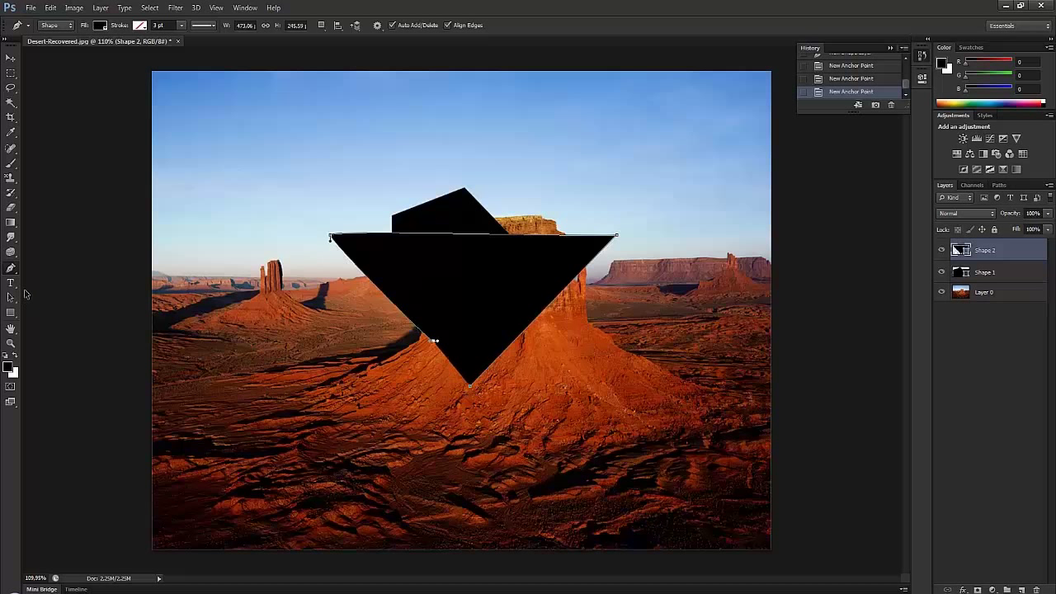
key("ctrl+alt+z")
key("ctrl+alt+z")
key("ctrl+alt+z")
key("ctrl+alt+z")
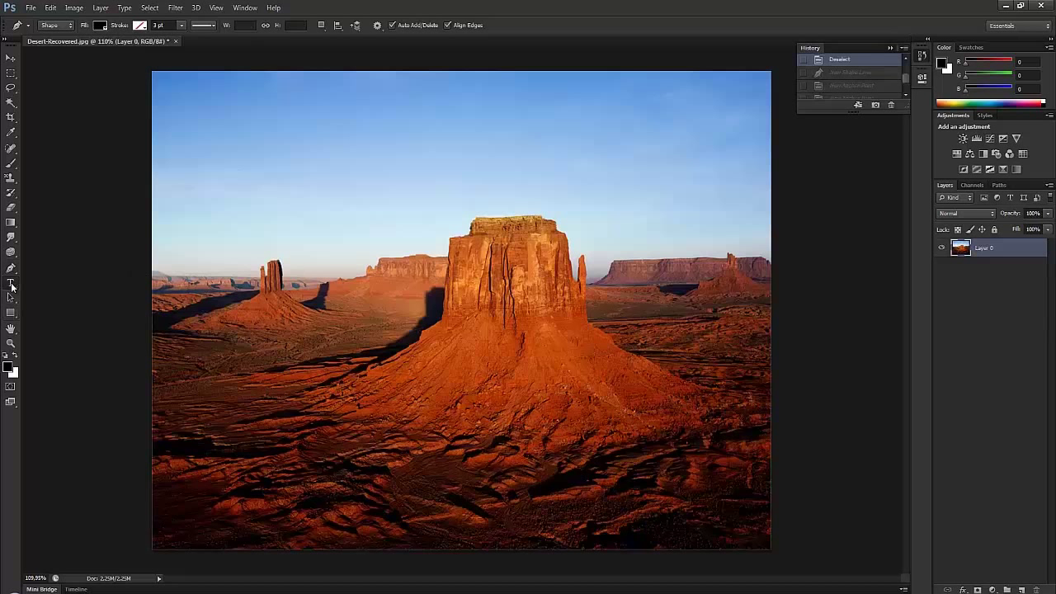
- Add the text "Ae" in the sky with the Type Tool and move it down over the middle of the image
left_click(10, 283)
left_click(250, 207)
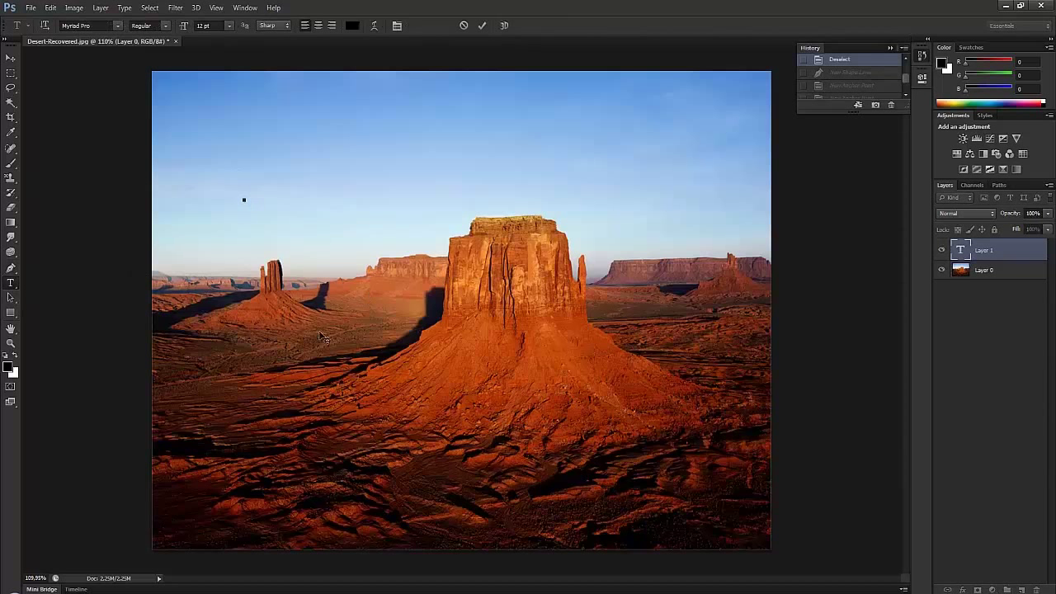
type("Ae")
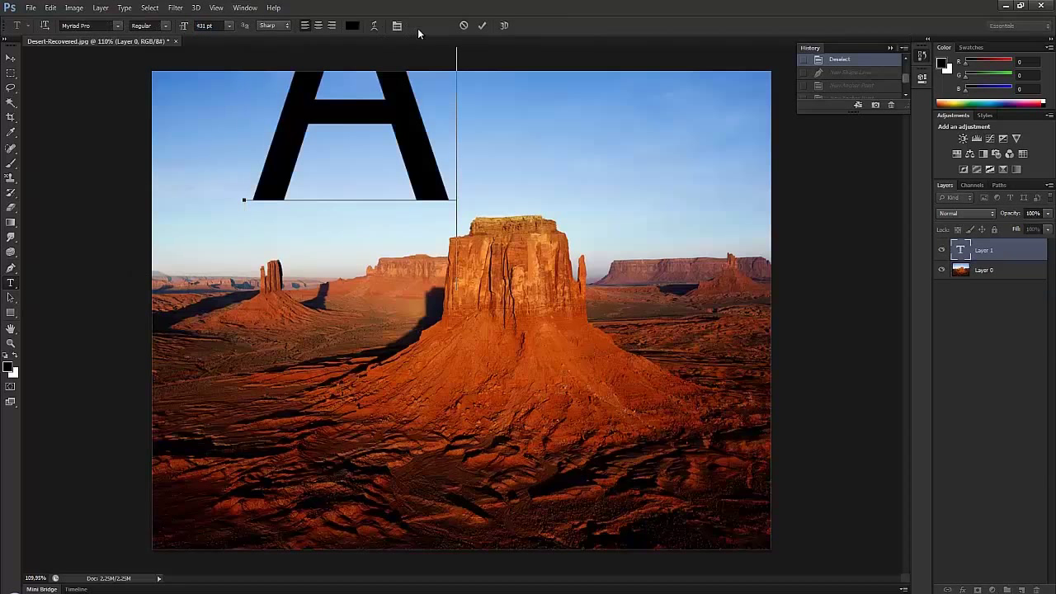
left_click(10, 57)
left_click_drag(485, 126, 491, 310)
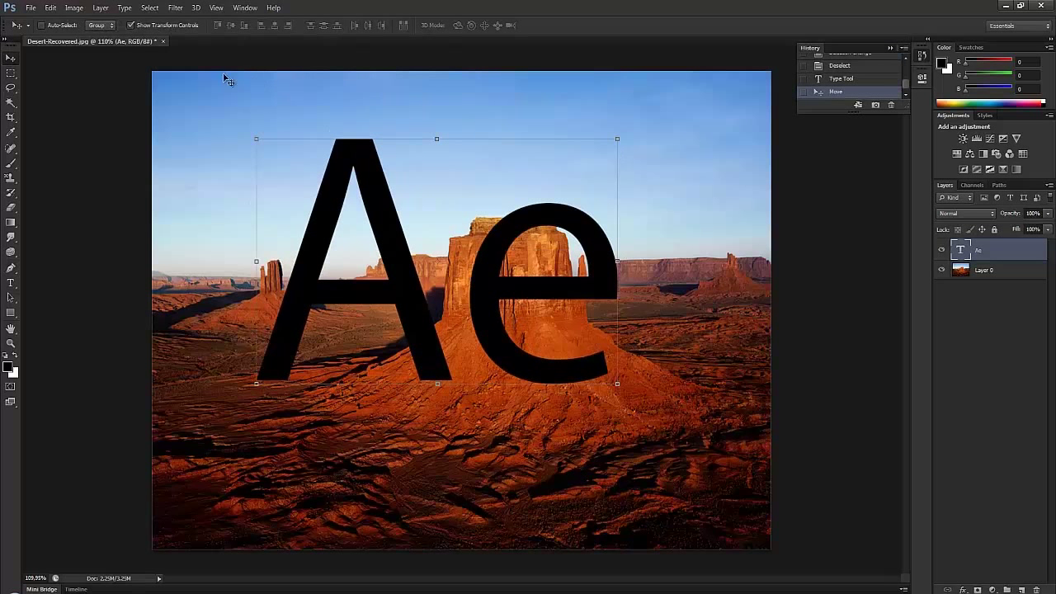
- Select all of the "Ae" text, try Strong anti-aliasing and set the anti-aliasing to None
left_click(9, 282)
left_click(368, 136)
key("ctrl+a")
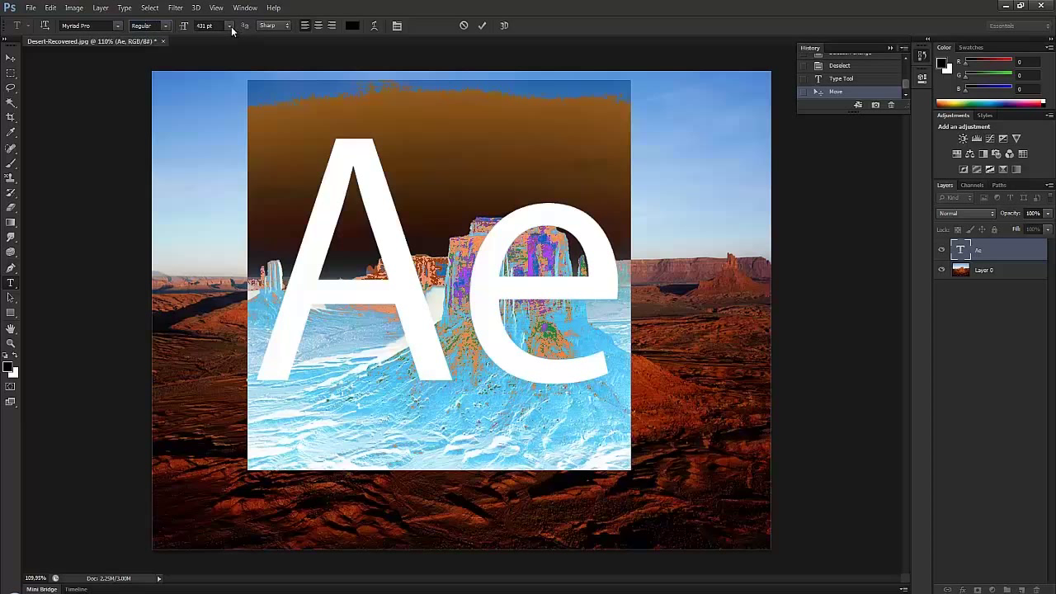
left_click(276, 27)
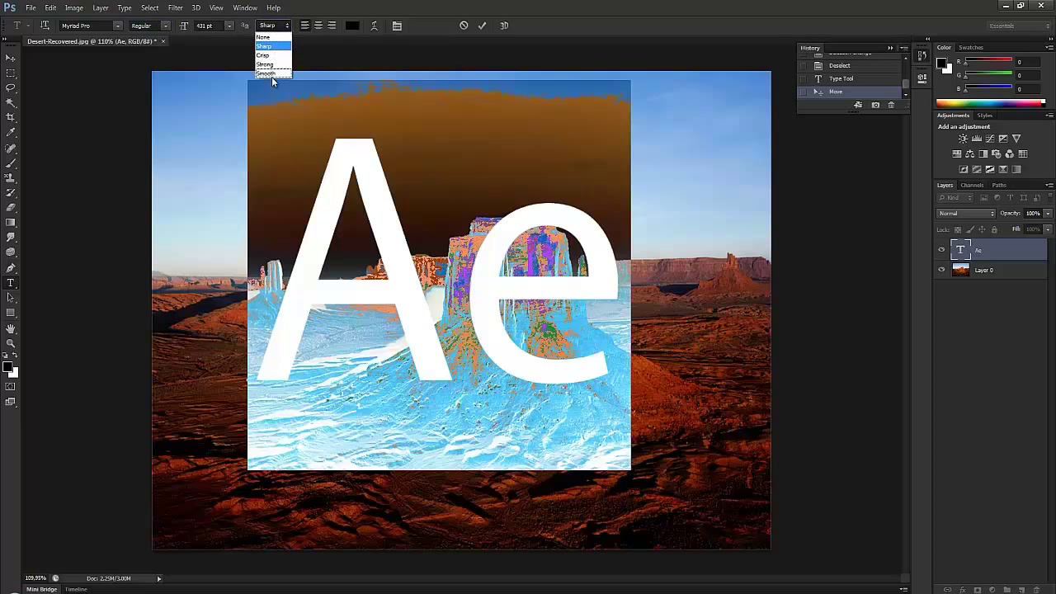
left_click(273, 65)
left_click(275, 26)
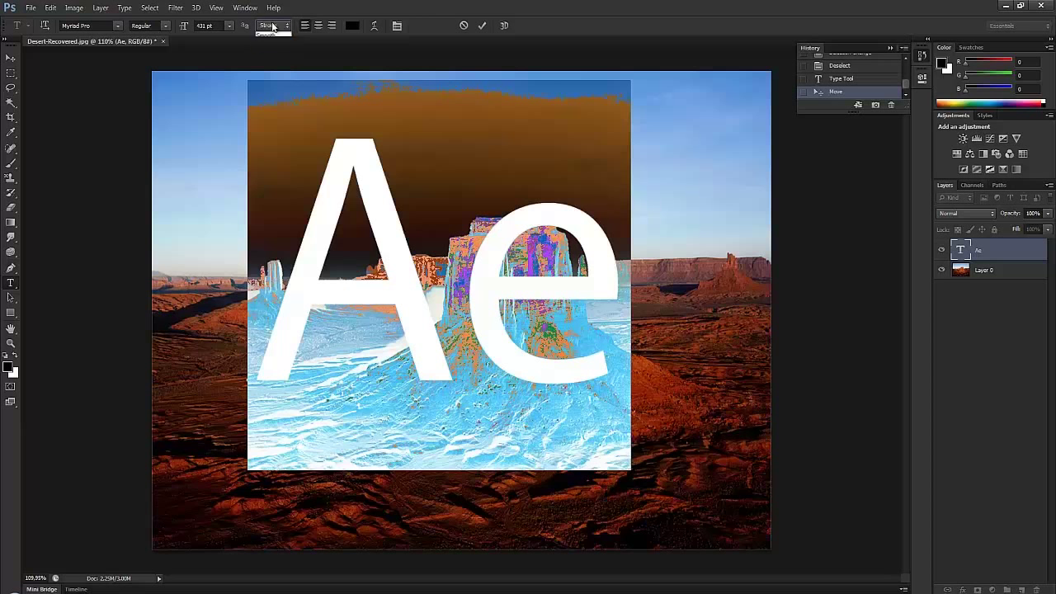
left_click(277, 34)
- Try centre and right alignment on the "Ae" text and return it to left alignment
left_click(320, 27)
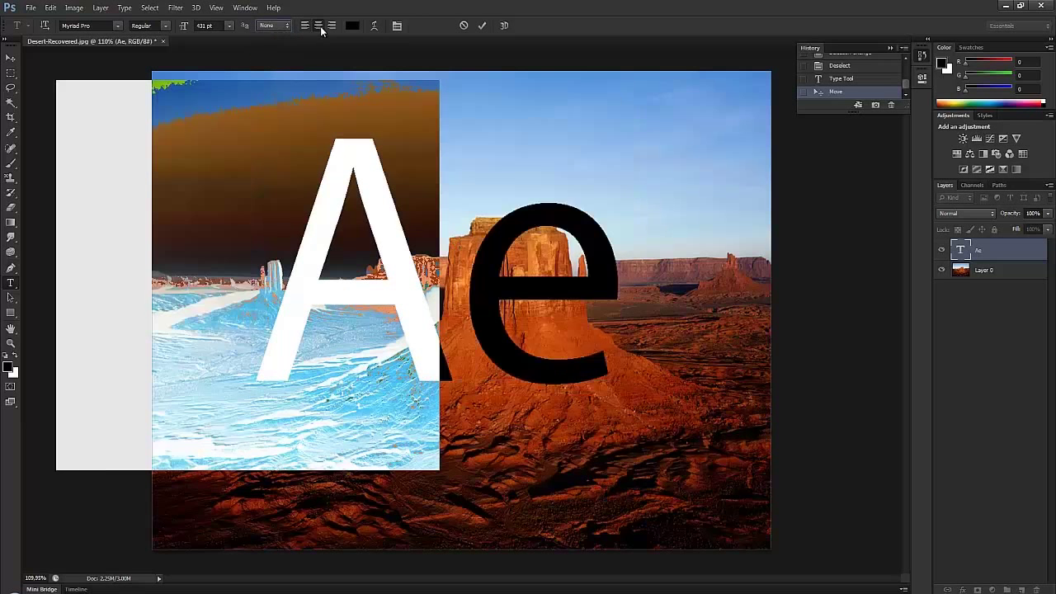
left_click(330, 28)
left_click(306, 28)
left_click(332, 28)
left_click(318, 28)
left_click(306, 27)
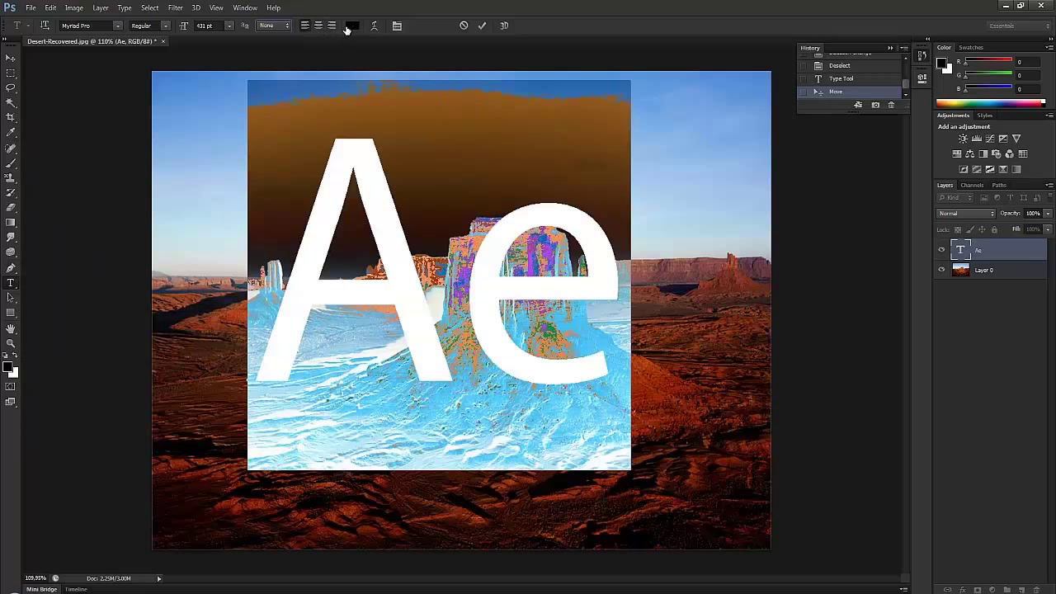
- Preview an Arch warp with a bend of +17% on the "Ae" text, discard it and commit the text
left_click(373, 26)
left_click(510, 174)
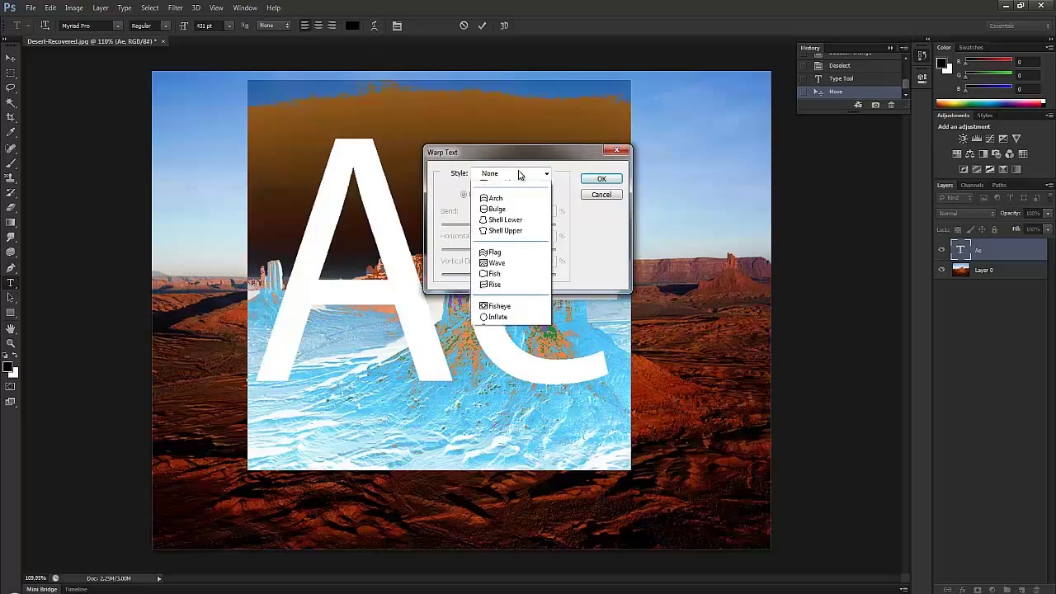
left_click(502, 253)
left_click_drag(518, 152, 655, 174)
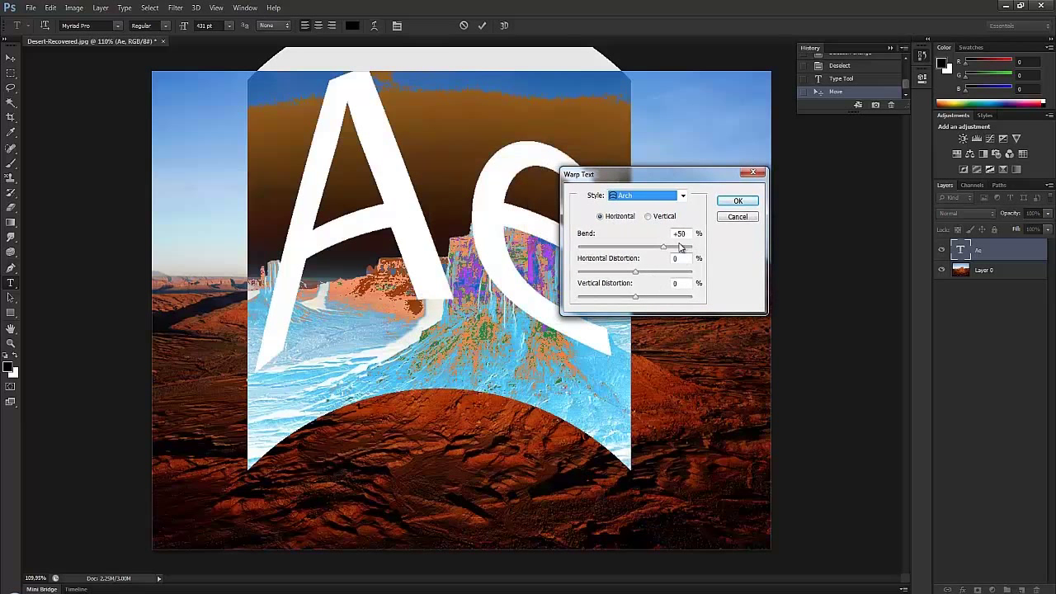
left_click_drag(664, 247, 629, 249)
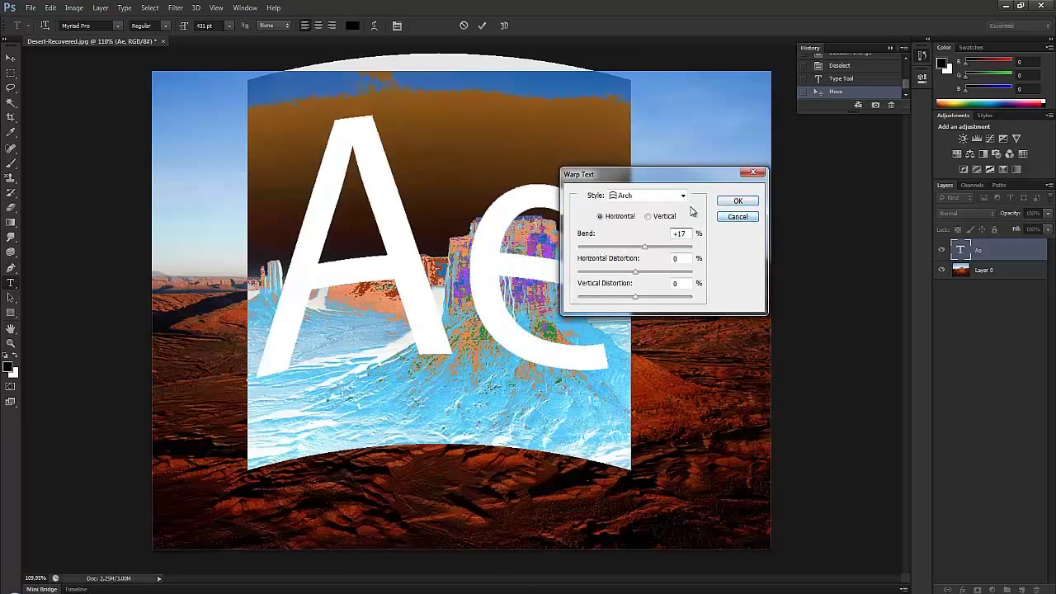
left_click(737, 200)
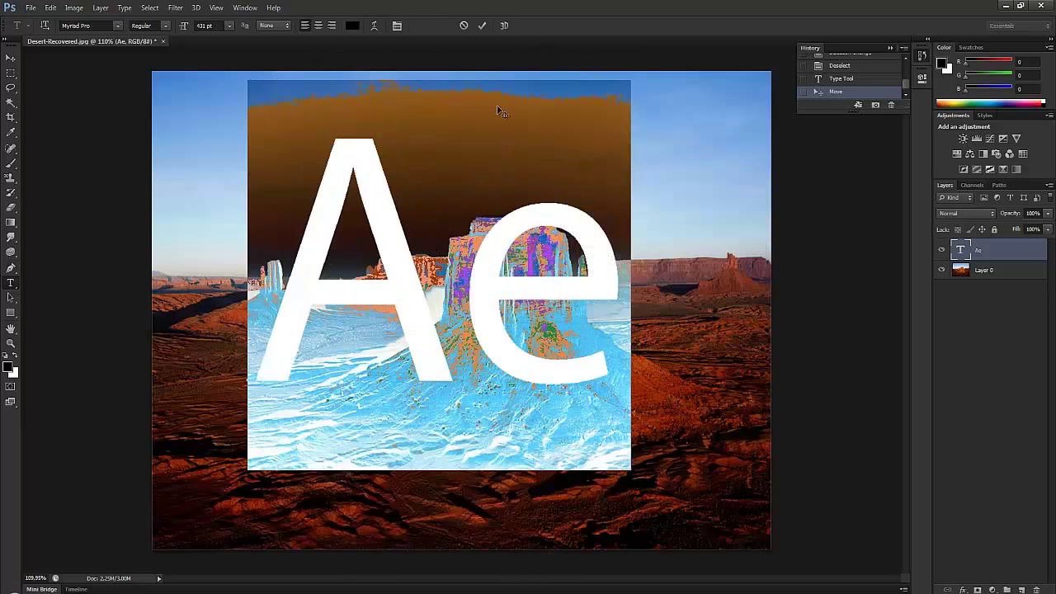
left_click(482, 26)
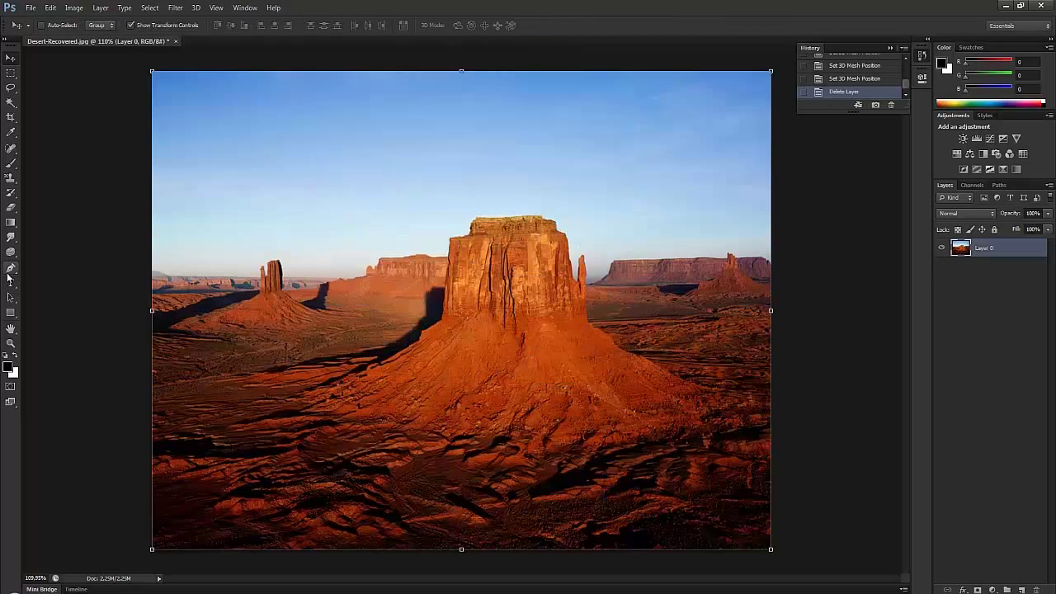
- Try the path selection tools by sweeping large selection areas across the butte and the sky
left_click(11, 298)
left_click_drag(14, 302, 81, 304)
left_click_drag(495, 235, 643, 372)
left_click_drag(687, 402, 310, 138)
left_click_drag(327, 198, 653, 449)
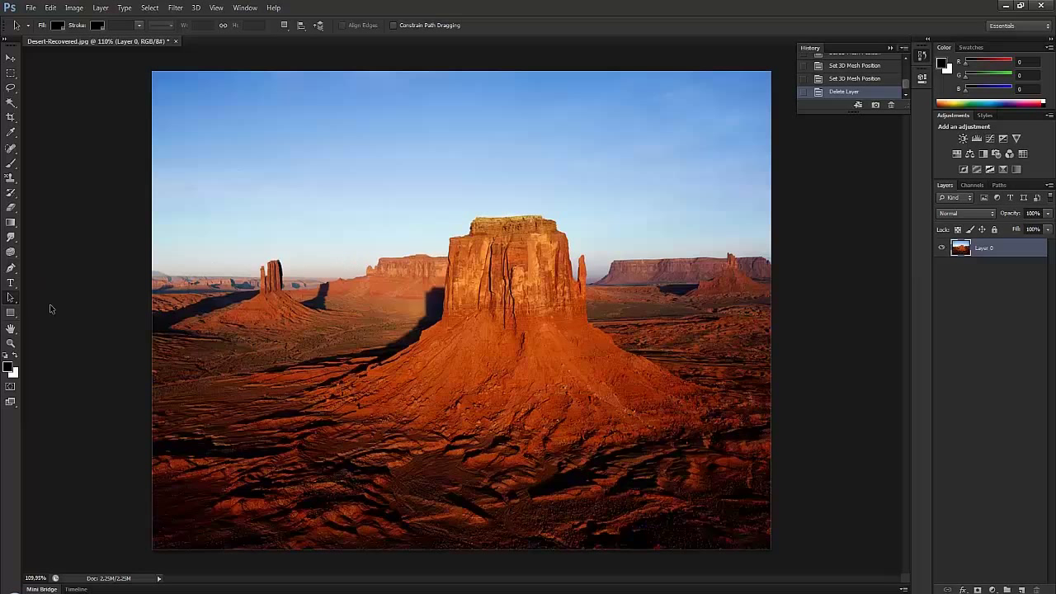
- Draw two overlapping black rectangles with the Rectangle Tool, the second 359 × 233 px, and undo both
left_click(12, 314)
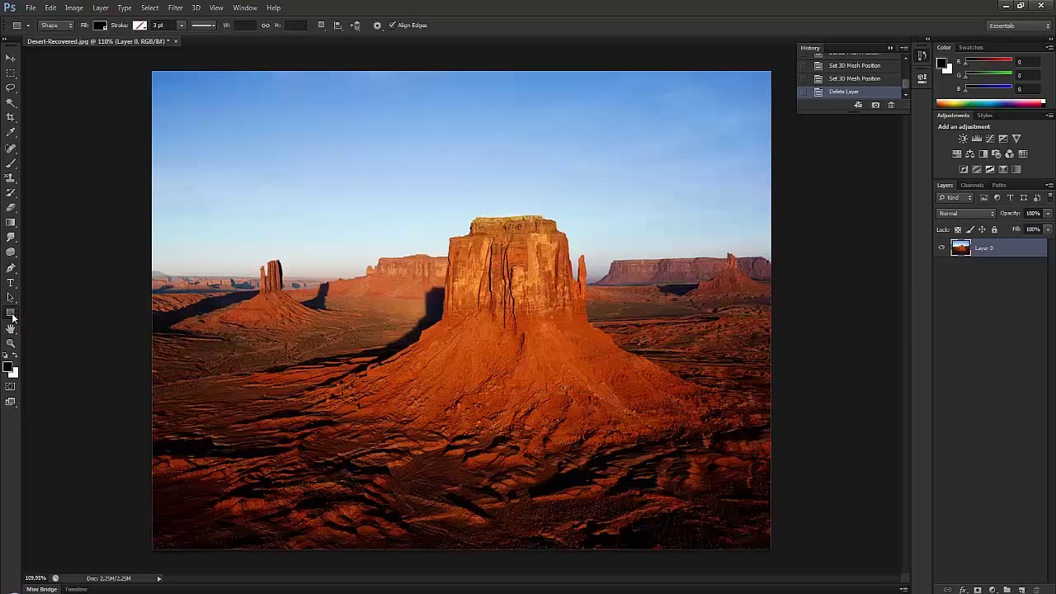
left_click_drag(175, 107, 703, 419)
left_click_drag(749, 456, 533, 311)
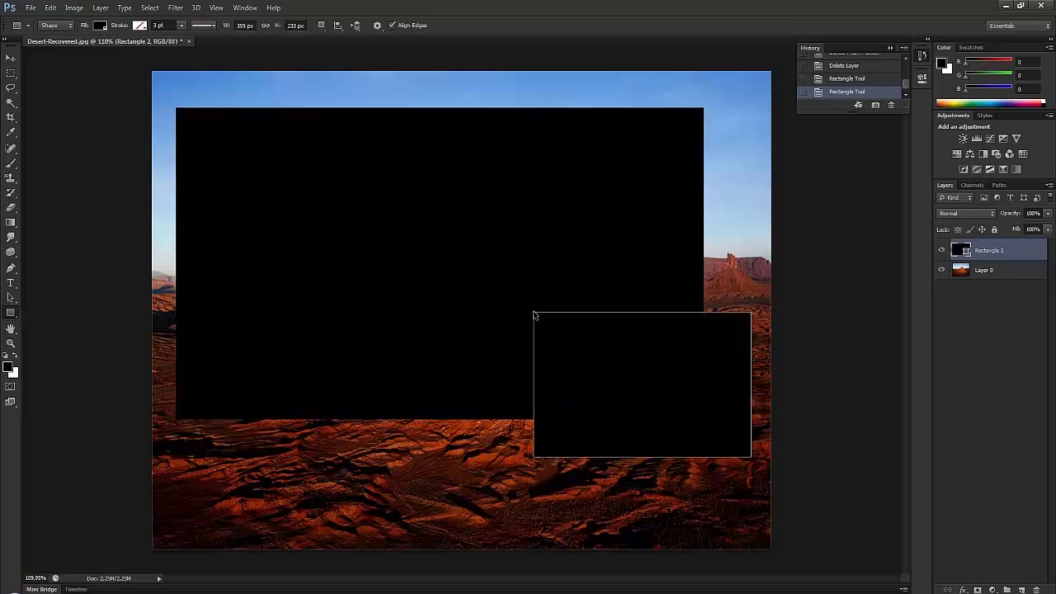
key("ctrl+z")
key("ctrl+z")
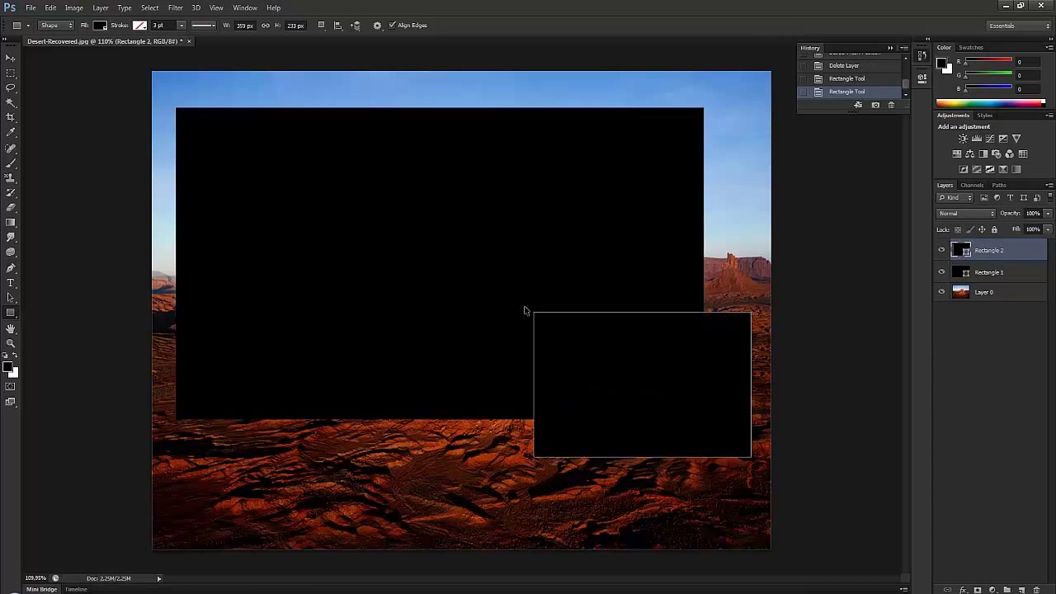
key("ctrl+alt+z")
key("ctrl+alt+z")
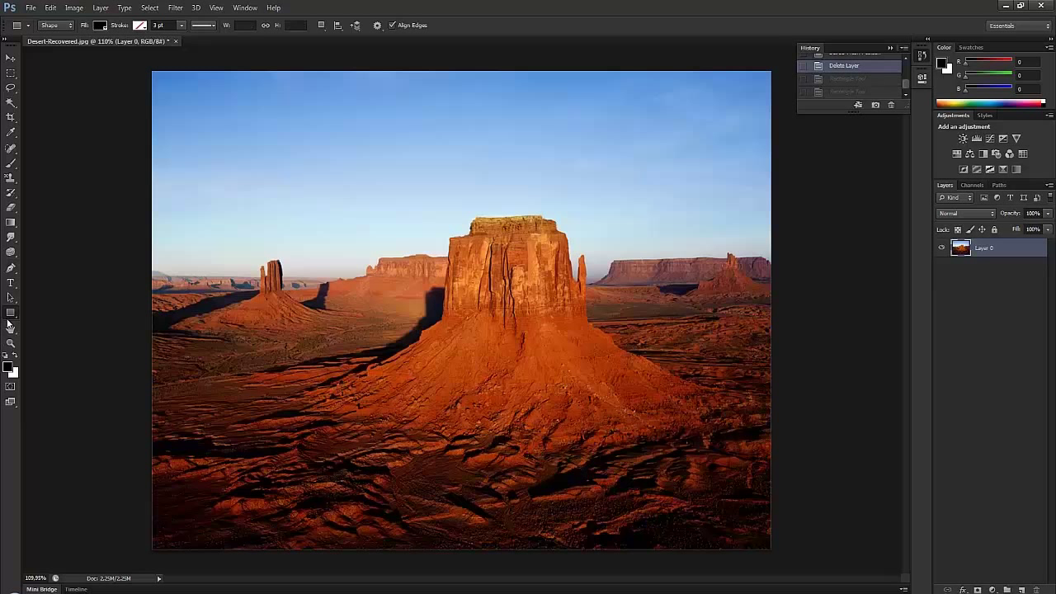
right_click(11, 312)
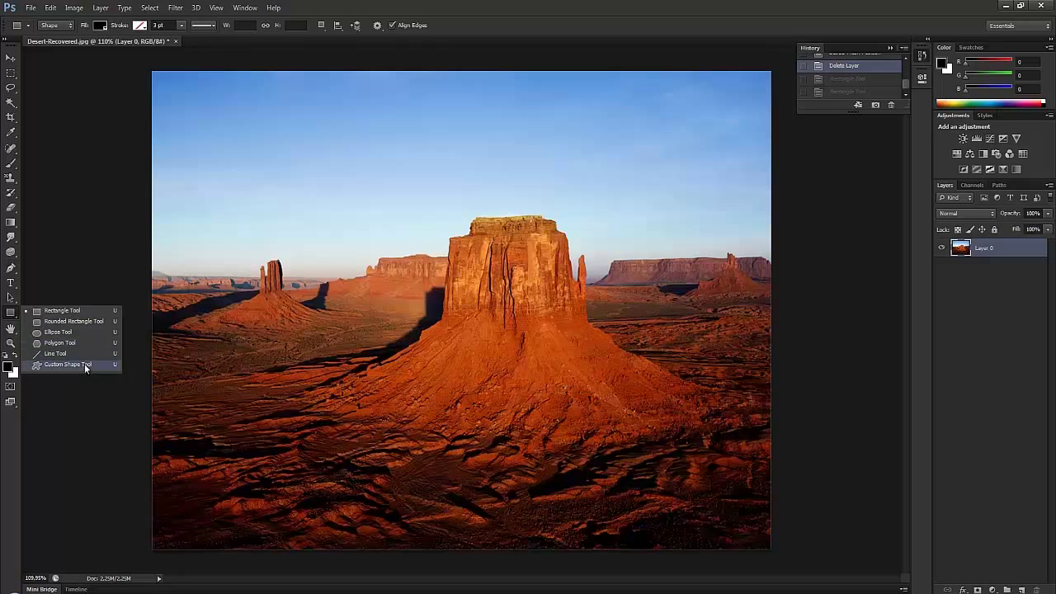
left_click(5, 318)
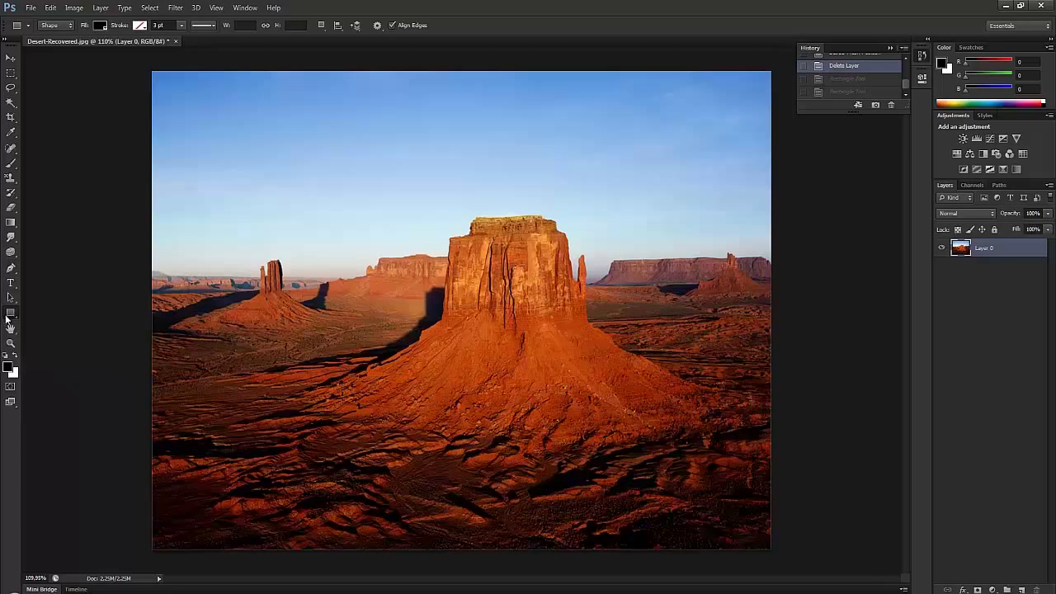
- Enlarge the image around the butte and reduce it to about 73% with the Zoom Tool's scrubby zoom
left_click(9, 329)
left_click(10, 344)
scroll(464, 296, "up", 4)
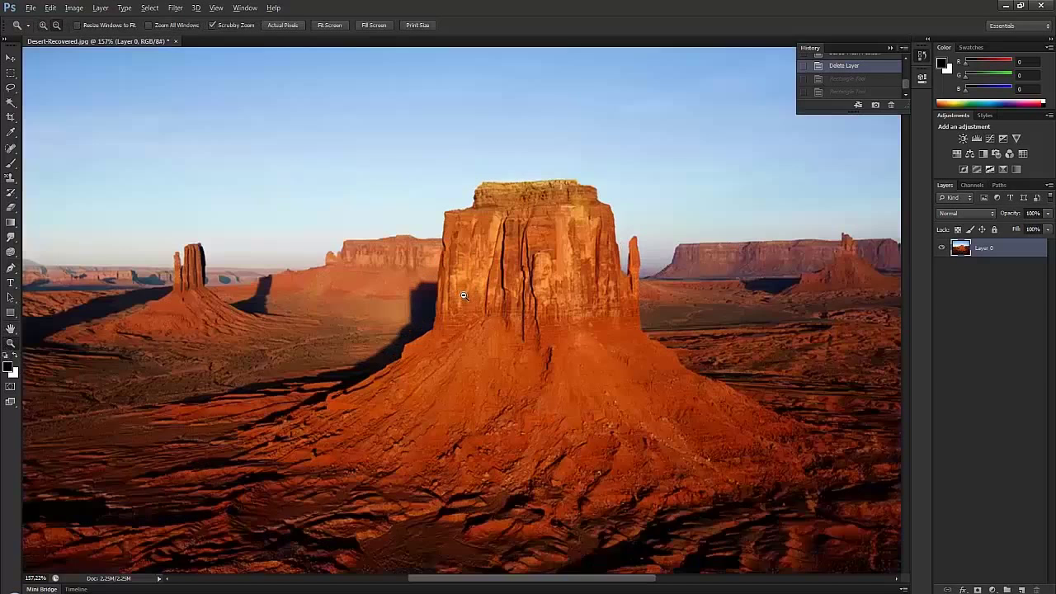
left_click_drag(464, 296, 56, 99)
left_click_drag(303, 278, 91, 110)
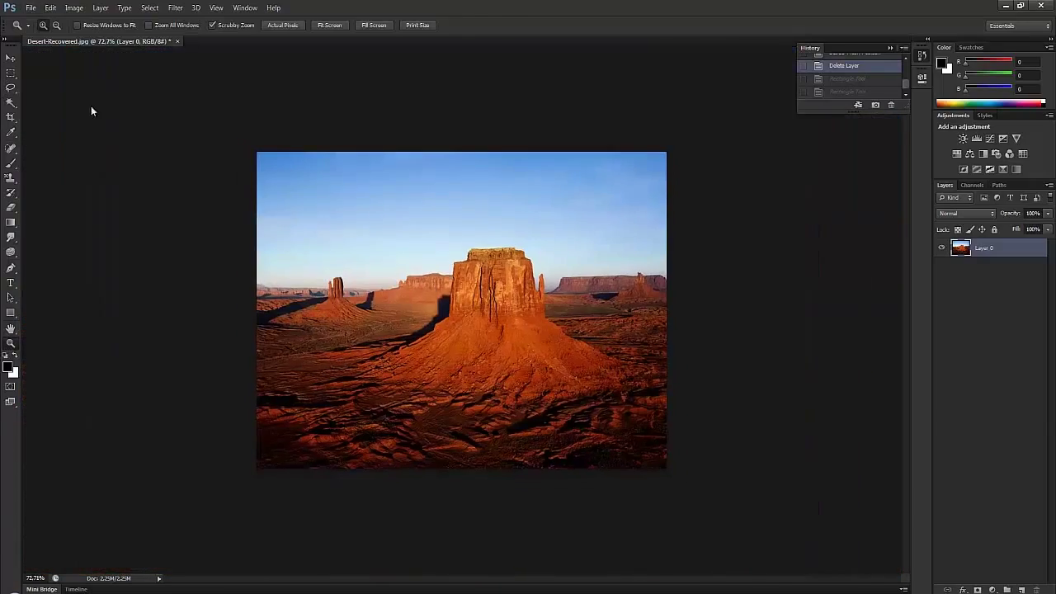
- Switch to the Move Tool and examine the butte's rock face at several magnifications, ending at a close-up
left_click(11, 58)
scroll(430, 266, "up", 5)
scroll(430, 266, "down", 5)
scroll(428, 271, "up", 3)
scroll(428, 270, "down", 4)
scroll(489, 299, "up", 6)
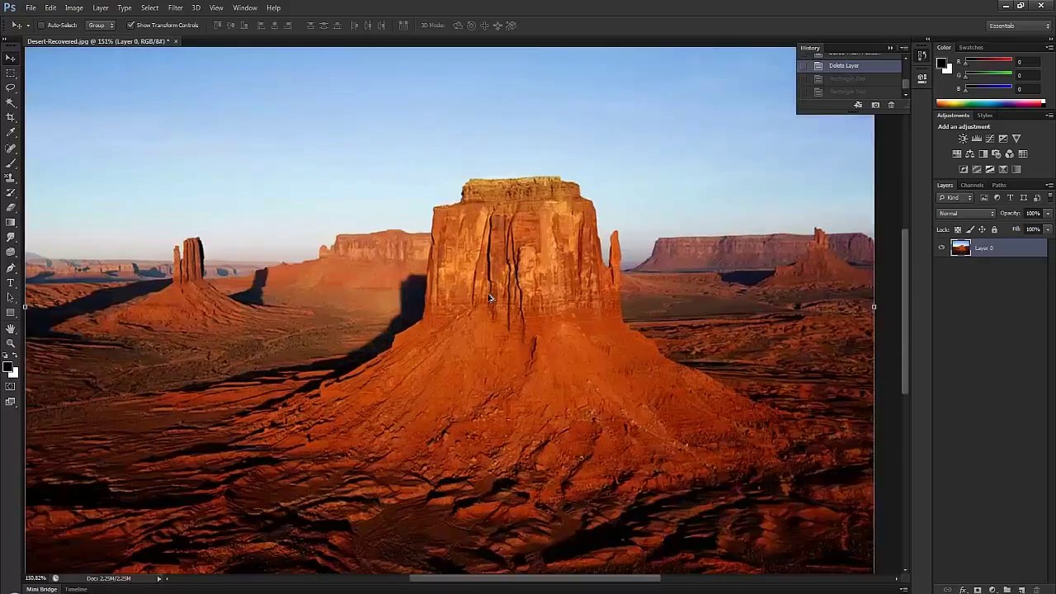
scroll(489, 298, "up", 2)
scroll(489, 300, "down", 3)
scroll(487, 304, "up", 4)
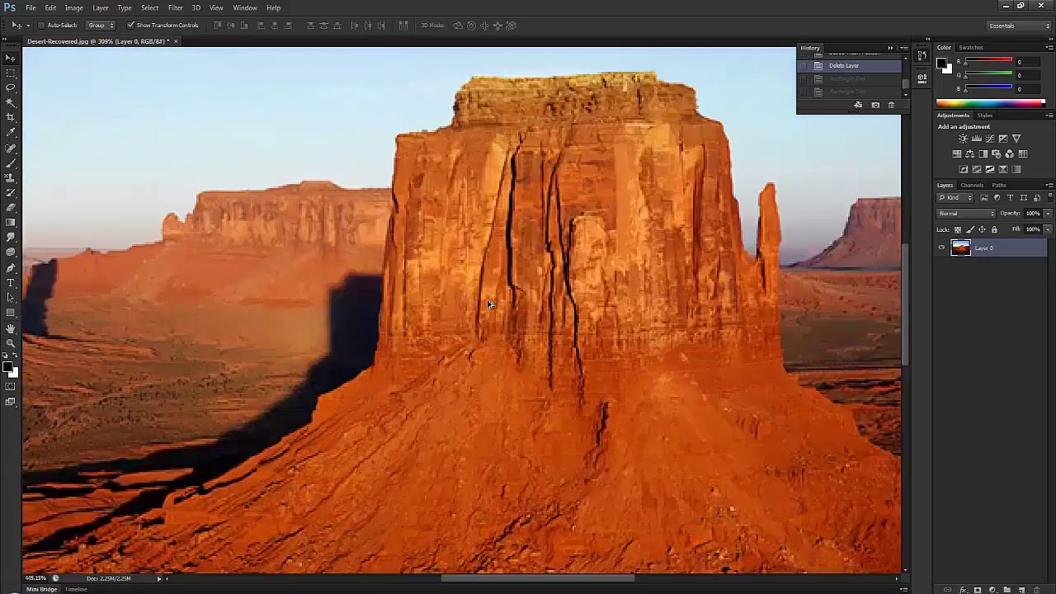
scroll(488, 304, "up", 2)
- Try the Hand Tool and the Move Tool on the close-up, and zoom out to about 76% to view the whole image
left_click(11, 328)
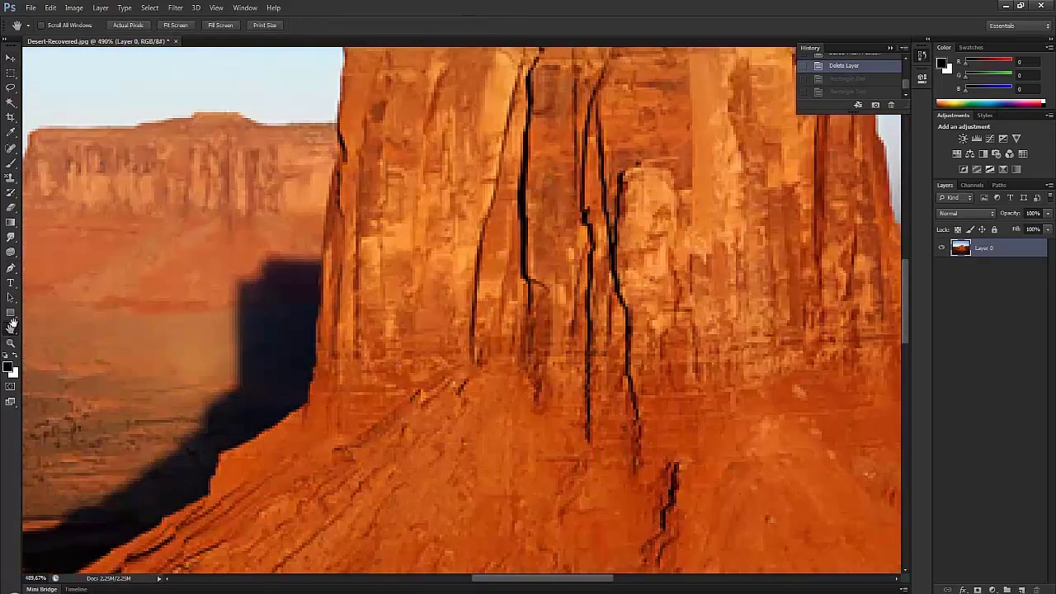
left_click(10, 60)
left_click_drag(679, 286, 408, 224)
scroll(448, 294, "down", 7)
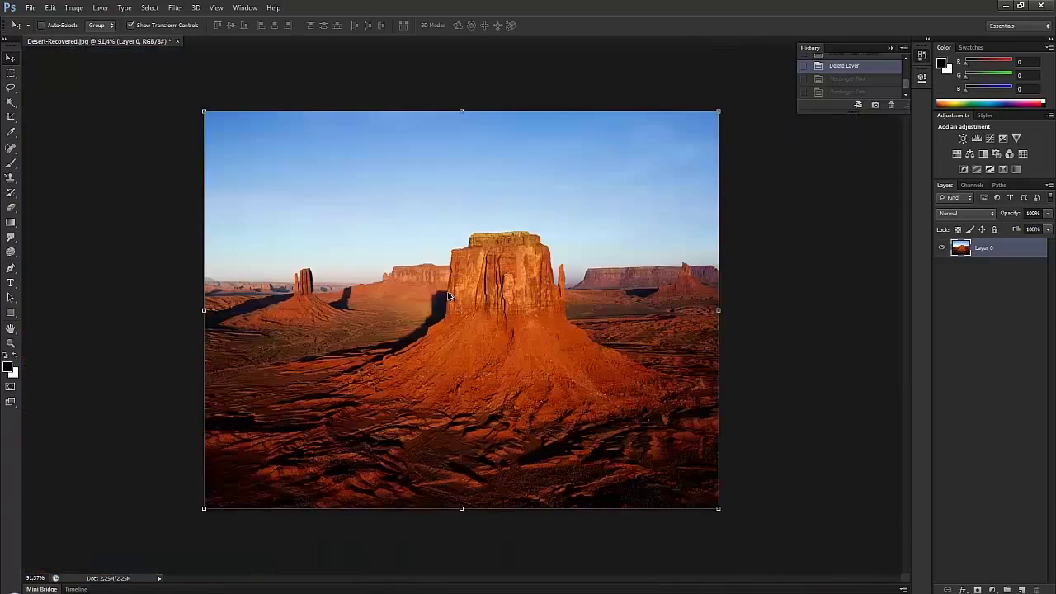
scroll(446, 281, "down", 2)
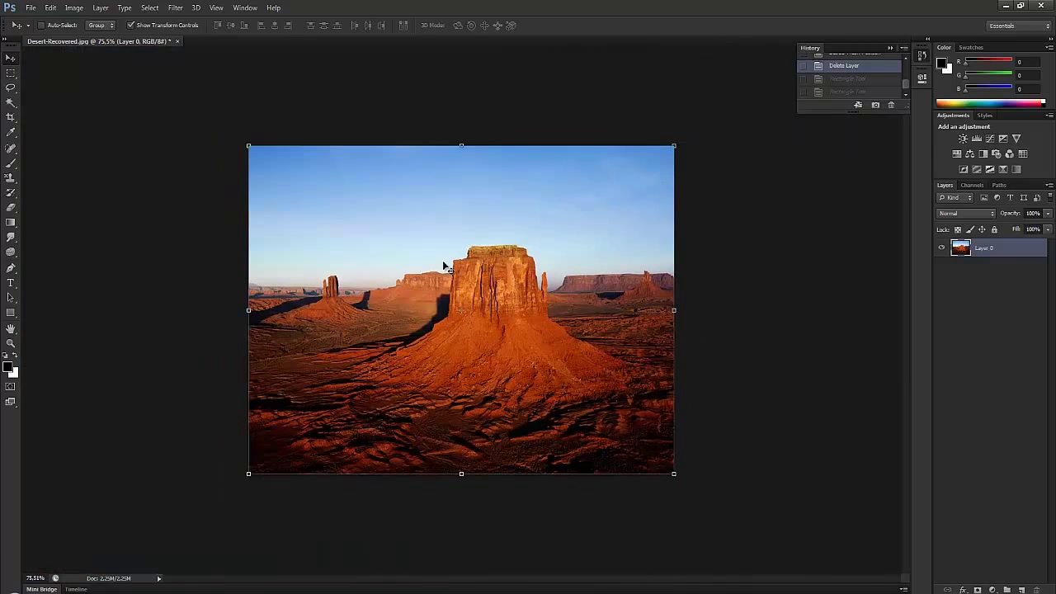